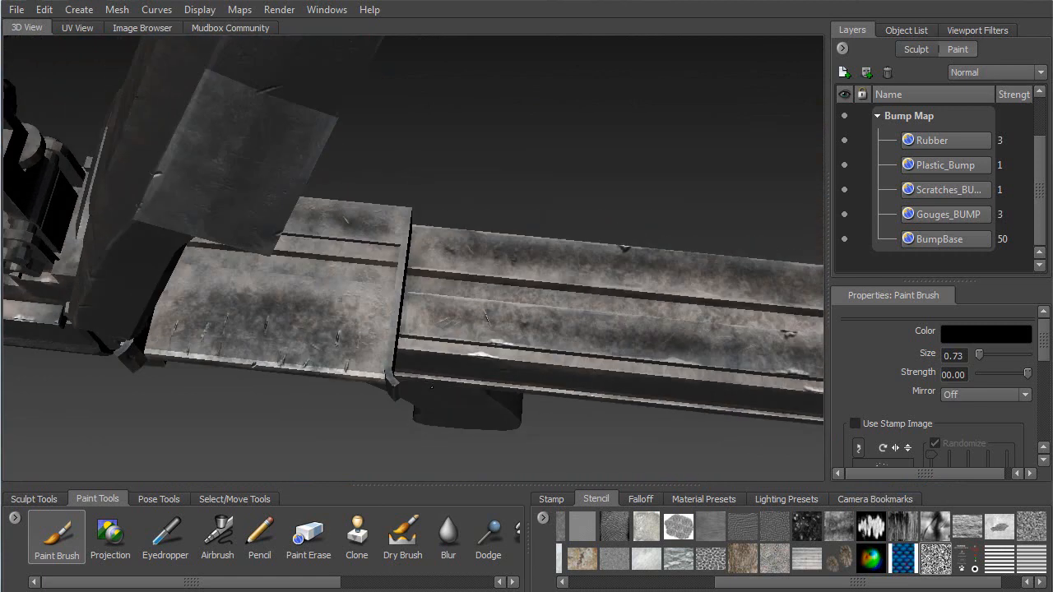
Step: Activate the bump markings stencil with the warning text and bolt graphics, and choose the Projection brush
alt+right_drag(449, 321, 317, 329)
alt+middle_drag(318, 330, 507, 247)
alt+drag(507, 247, 474, 334)
alt+drag(387, 331, 350, 387)
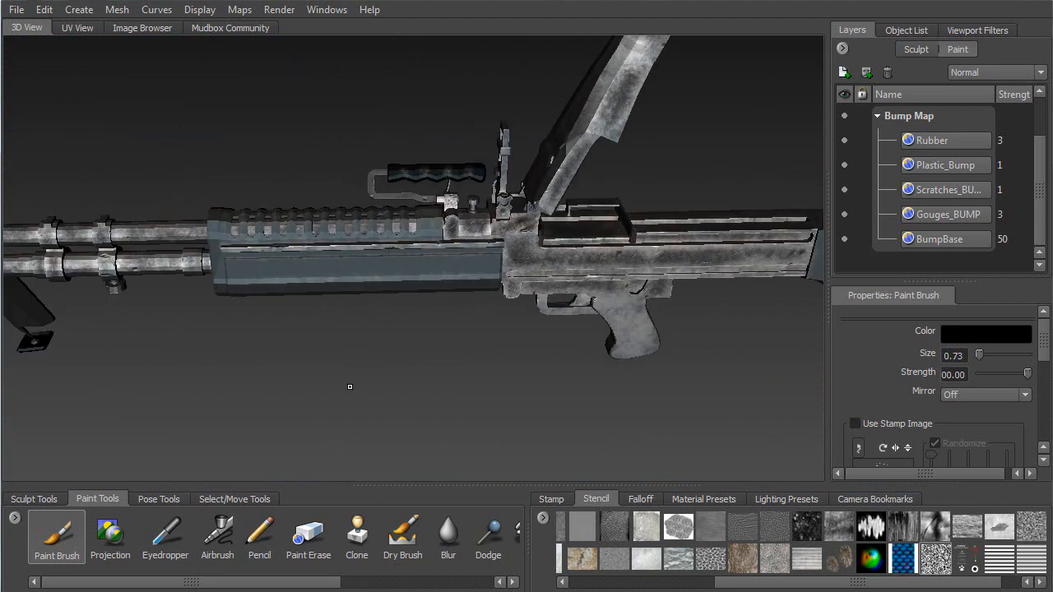
key(alt+Tab)
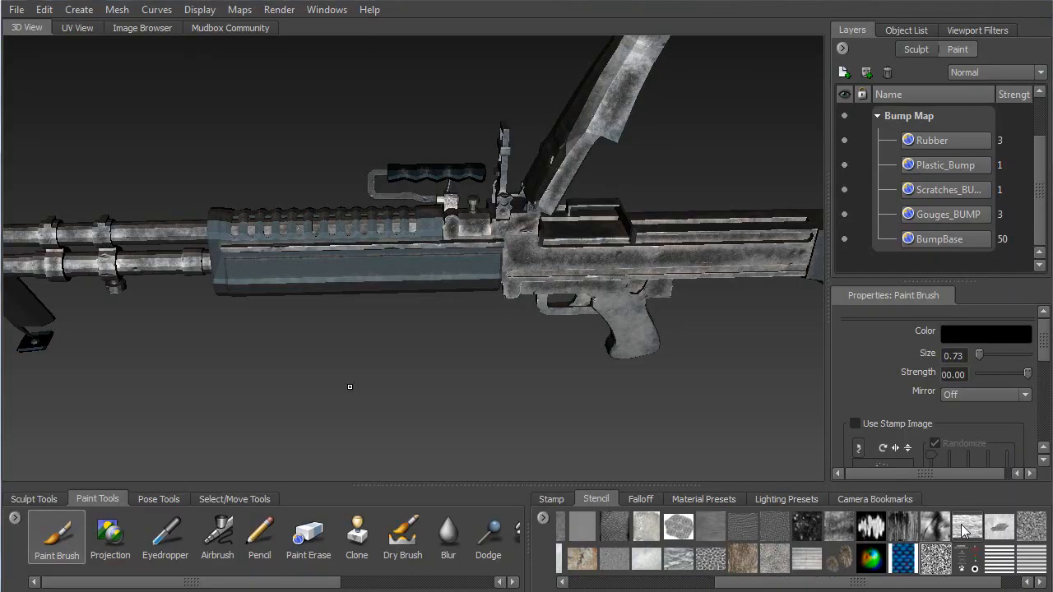
click(967, 560)
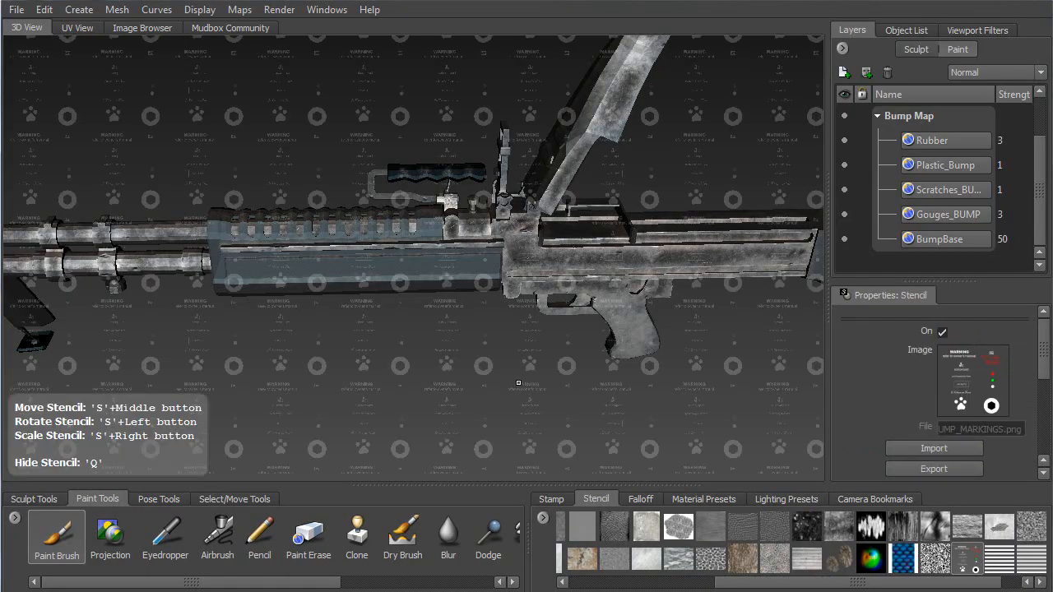
click(110, 535)
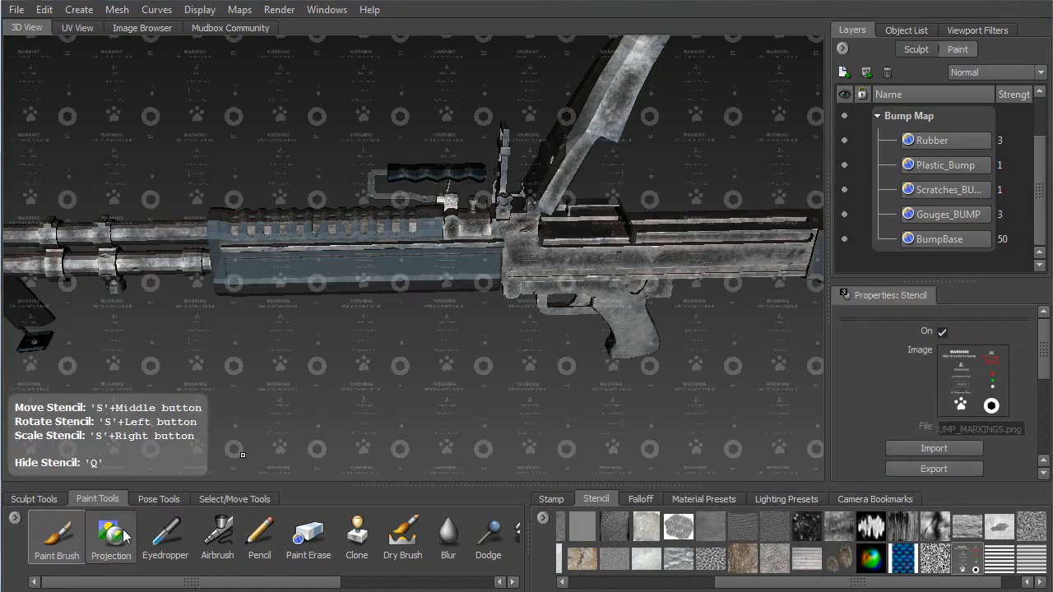
Step: Turn off the stencil's Show Tiles option, enlarge the stencil over empty canvas and set its visibility to 1.00
scroll(874, 401, down, 5)
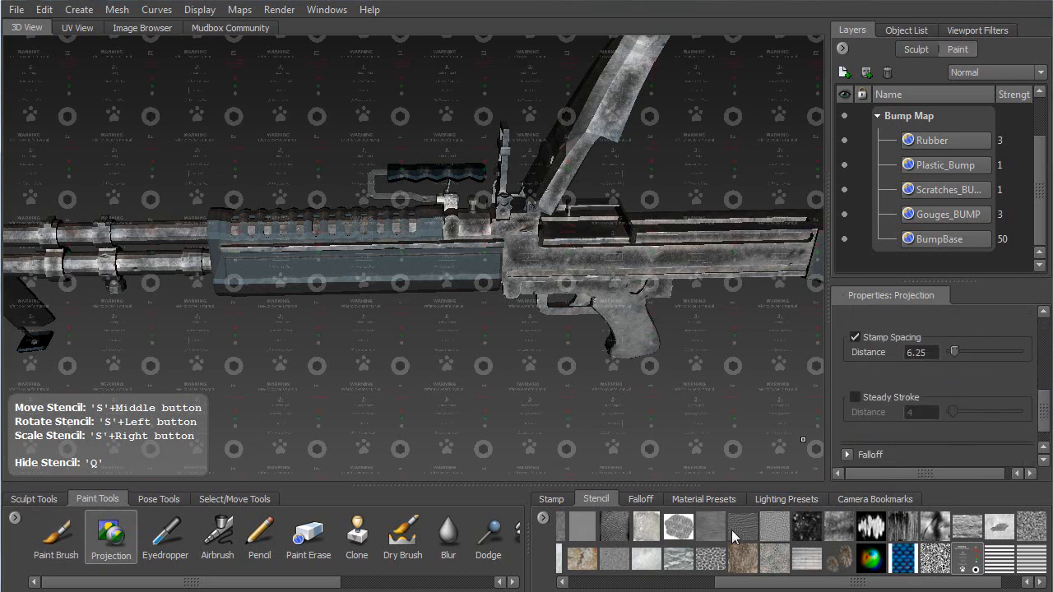
click(971, 566)
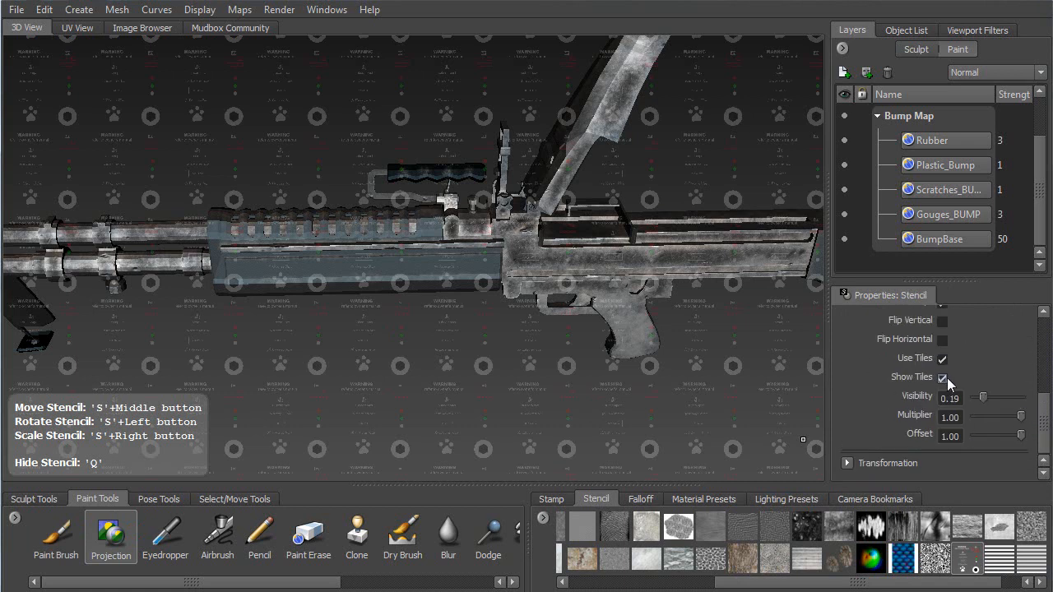
click(943, 377)
alt+right_drag(589, 344, 553, 188)
alt+middle_drag(553, 188, 599, 423)
right_drag(465, 236, 535, 484)
right_drag(488, 407, 471, 384)
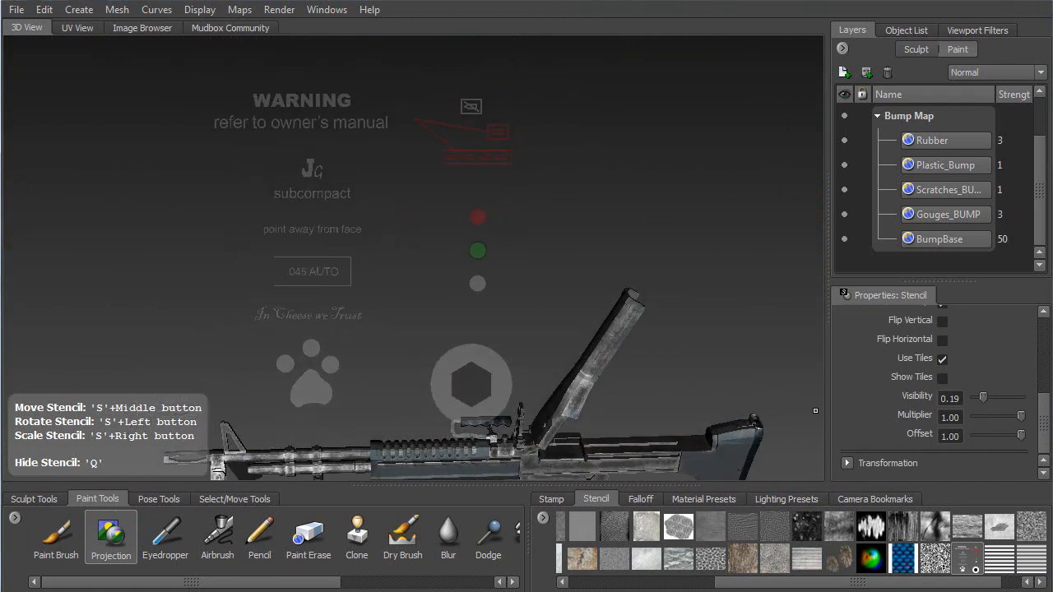
drag(992, 403, 1027, 401)
Step: Examine the stencil's text markings up close, from the owner's manual warning down to the "In Cheese we Trust" slogan
alt+middle_drag(433, 317, 417, 375)
middle_drag(373, 240, 416, 278)
right_drag(416, 278, 428, 321)
middle_drag(428, 322, 544, 529)
mouse_move(429, 343)
middle_down()
mouse_move(370, 280)
mouse_move(234, 234)
middle_up()
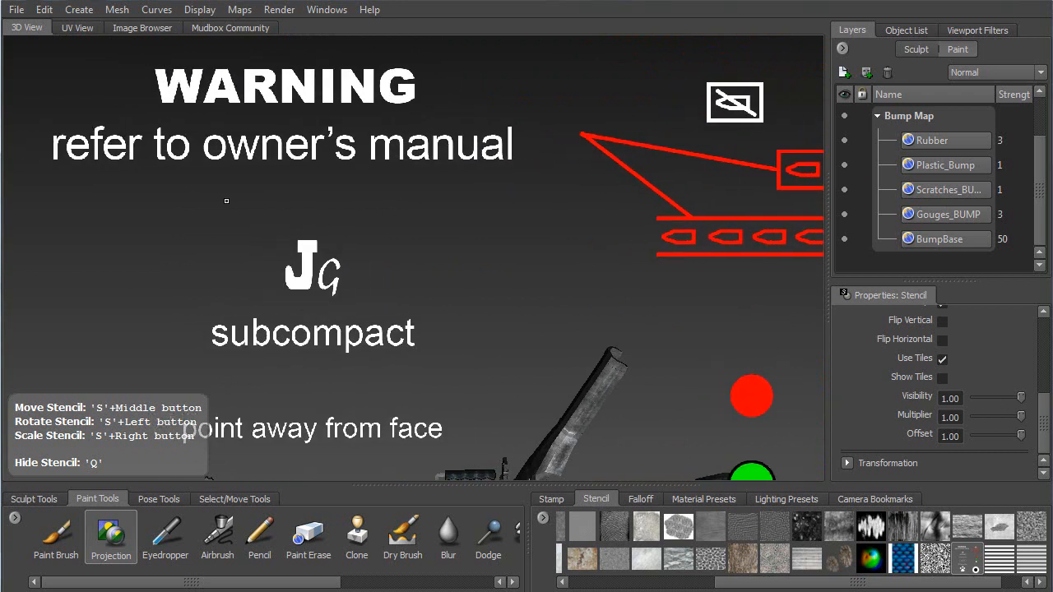
mouse_move(410, 359)
alt+middle_down()
mouse_move(397, 312)
mouse_move(424, 382)
mouse_move(412, 333)
mouse_move(477, 399)
alt+middle_up()
mouse_move(482, 311)
middle_down()
mouse_move(461, 160)
mouse_move(442, 203)
middle_up()
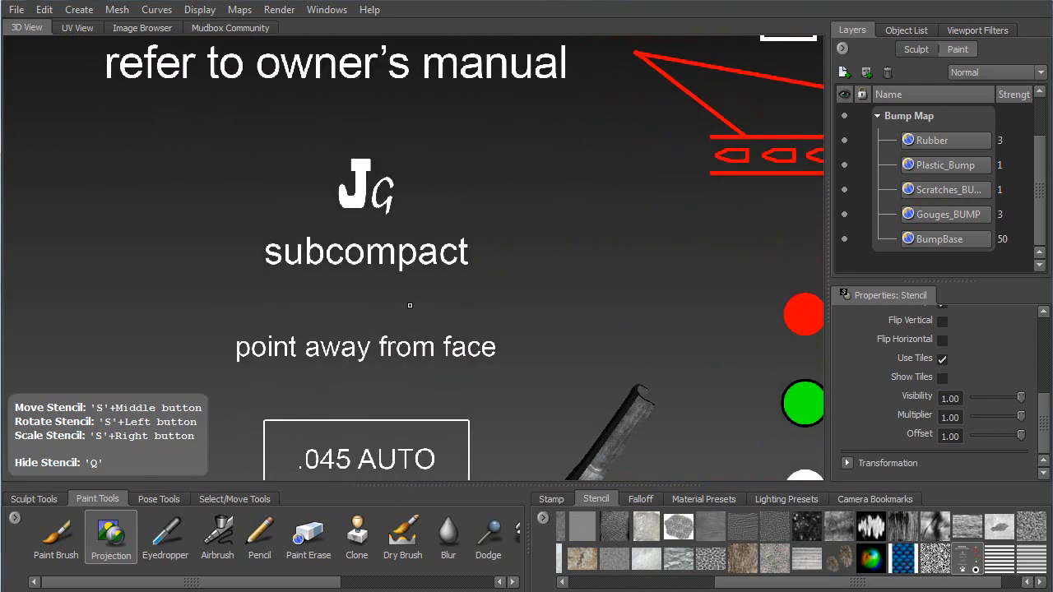
mouse_move(575, 298)
middle_down()
mouse_move(338, 362)
mouse_move(322, 388)
mouse_move(515, 352)
mouse_move(582, 199)
mouse_move(483, 192)
mouse_move(491, 141)
mouse_move(567, 81)
middle_up()
middle_drag(384, 261, 398, 195)
right_drag(332, 264, 403, 341)
middle_drag(403, 341, 503, 222)
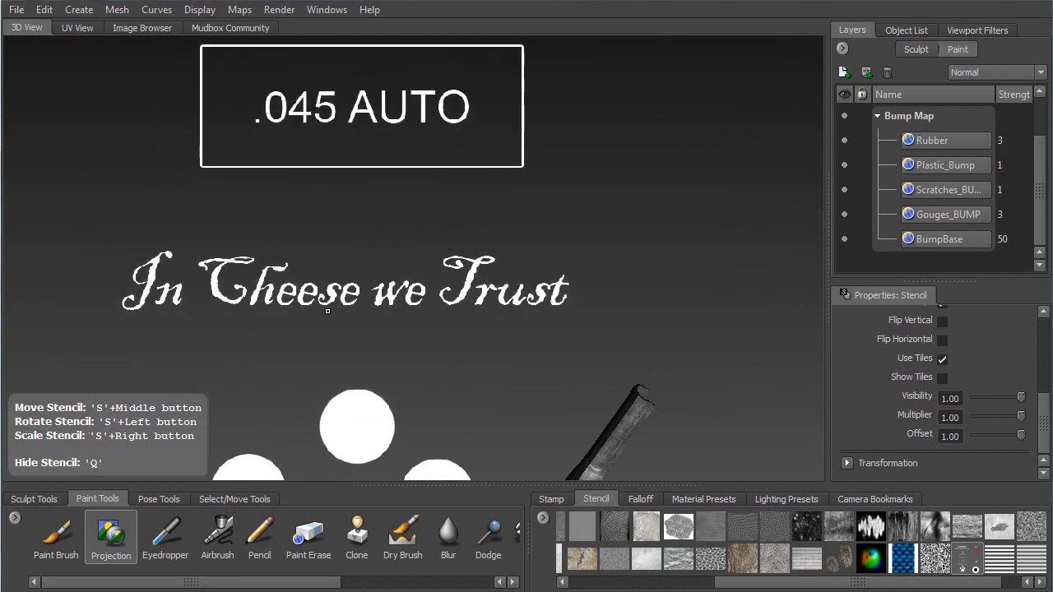
middle_drag(361, 343, 428, 296)
middle_drag(423, 365, 386, 221)
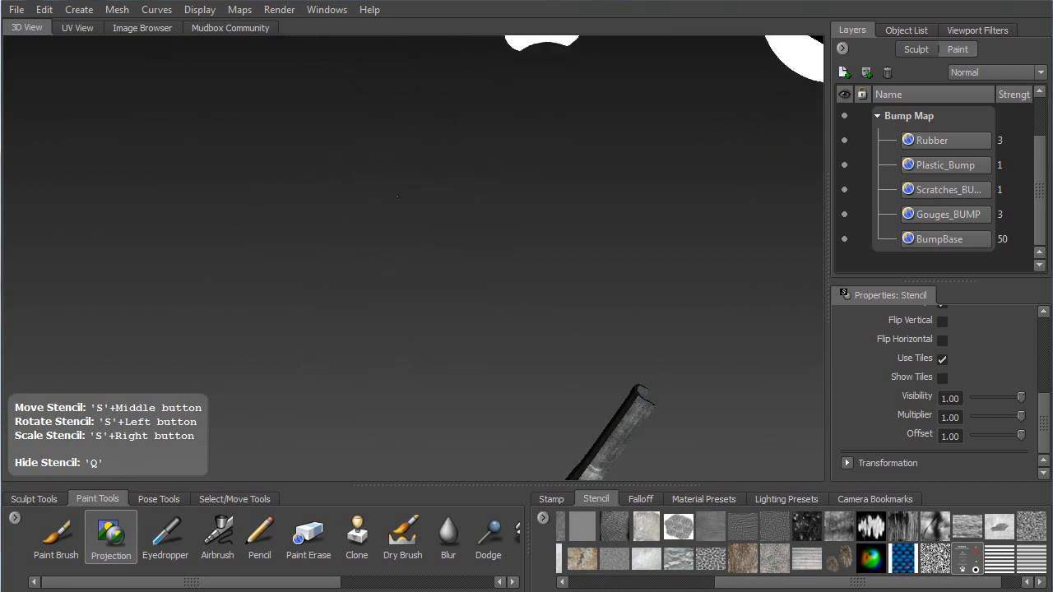
Step: Examine the stencil's hex bolt, colored dots and caliber box, and scale the stencil back down to see all markings
alt+right_drag(397, 197, 415, 204)
middle_drag(429, 185, 344, 359)
right_drag(455, 302, 492, 339)
middle_drag(557, 324, 454, 296)
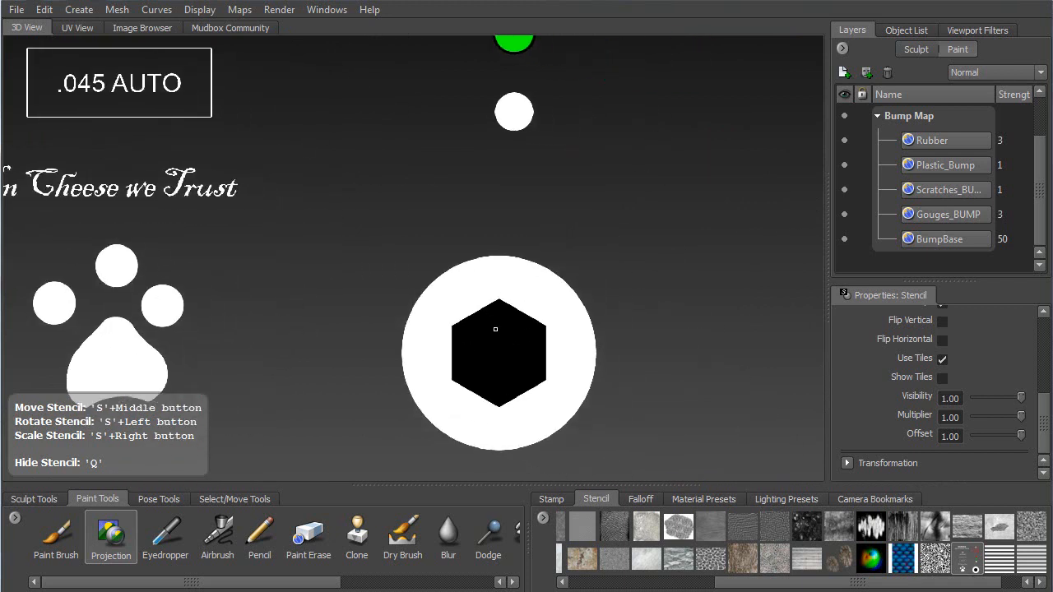
middle_drag(300, 274, 591, 477)
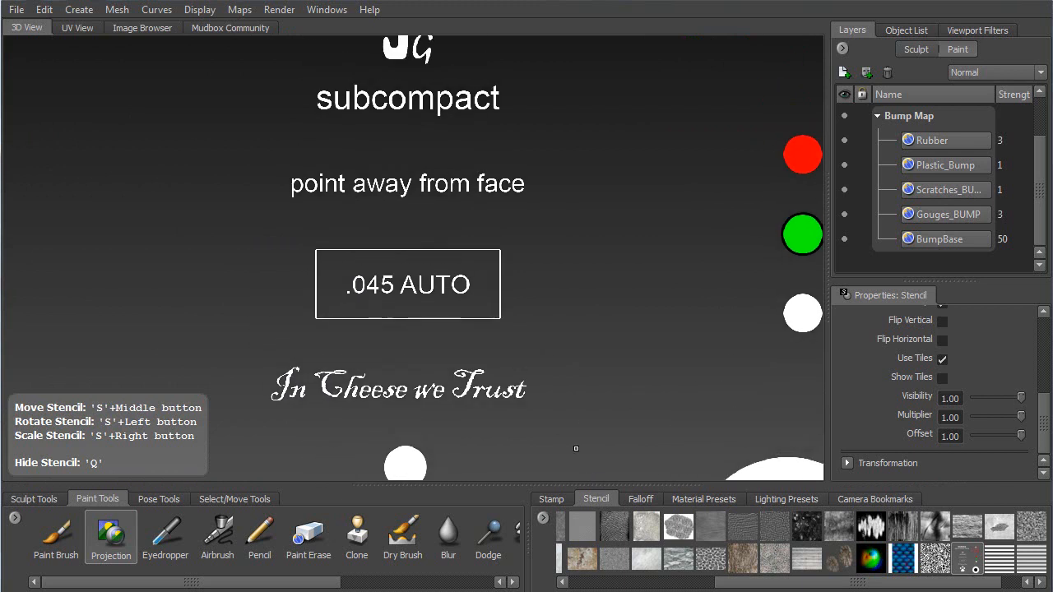
right_drag(438, 232, 465, 365)
middle_drag(434, 311, 643, 428)
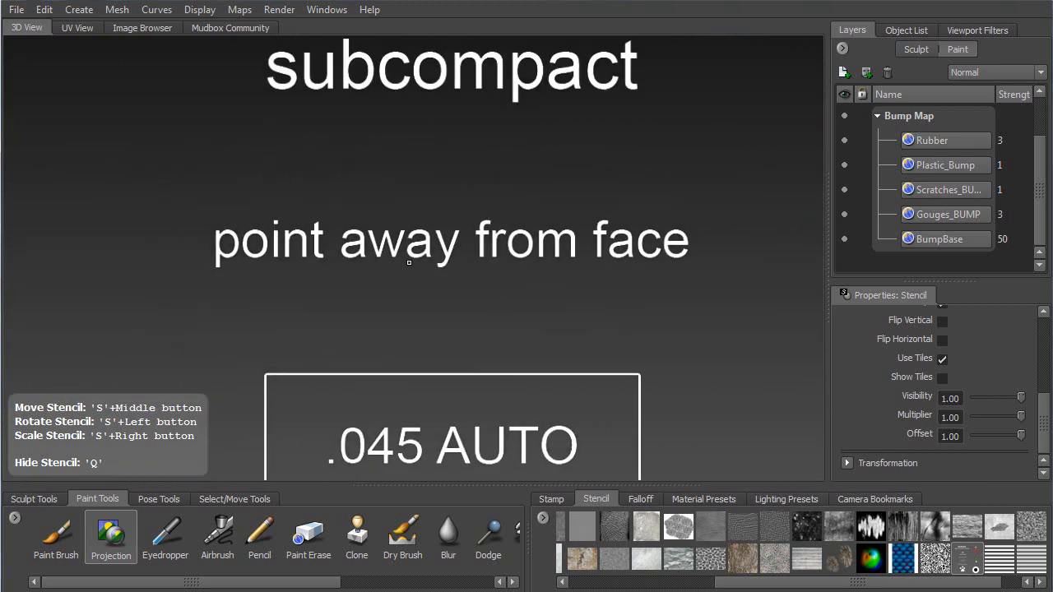
right_drag(535, 398, 818, 206)
middle_drag(818, 206, 476, 178)
middle_drag(535, 333, 520, 266)
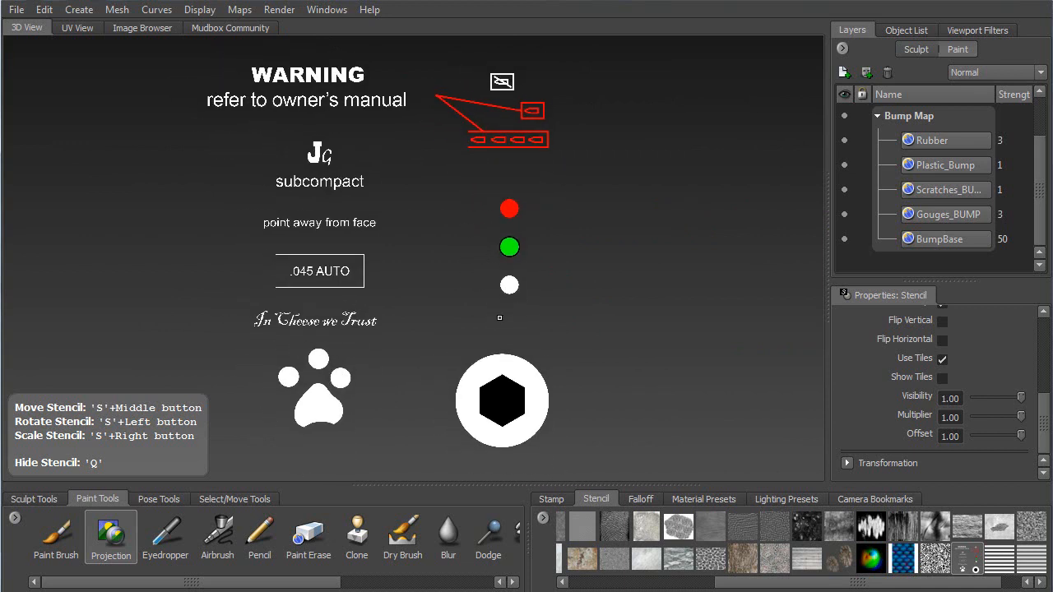
Step: Hide the stencil, bring the rifle back into view and inspect the receiver and trigger area
key(q)
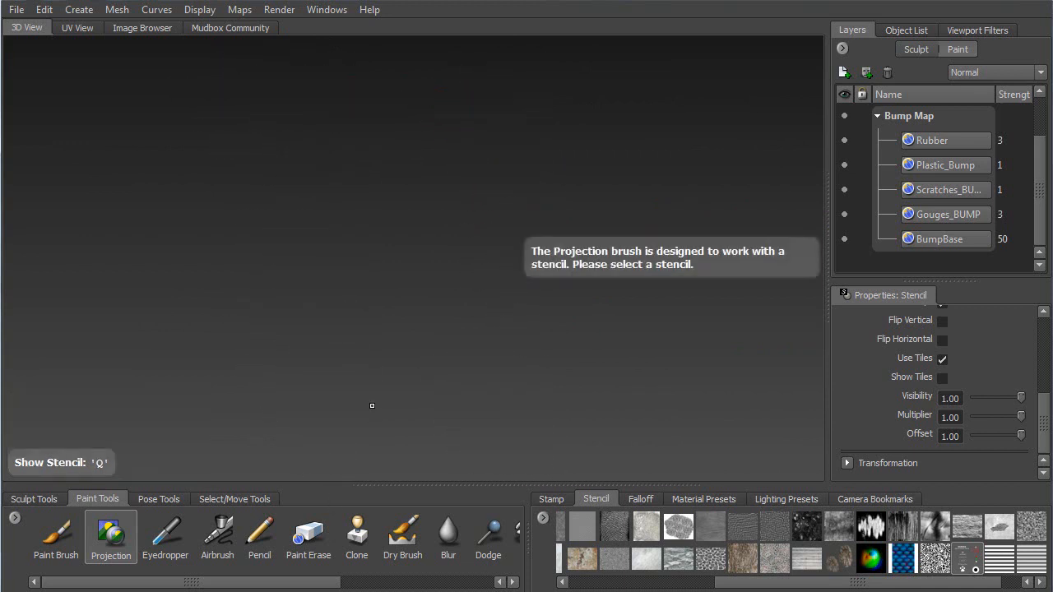
key(a)
alt+drag(405, 309, 397, 316)
alt+right_drag(397, 316, 494, 316)
alt+middle_drag(494, 316, 435, 316)
alt+middle_drag(445, 220, 310, 226)
alt+drag(310, 227, 409, 230)
alt+right_drag(409, 230, 447, 439)
alt+middle_drag(447, 439, 452, 290)
alt+drag(453, 290, 444, 306)
alt+right_drag(433, 329, 446, 441)
alt+middle_drag(450, 392, 554, 389)
alt+right_drag(505, 400, 472, 295)
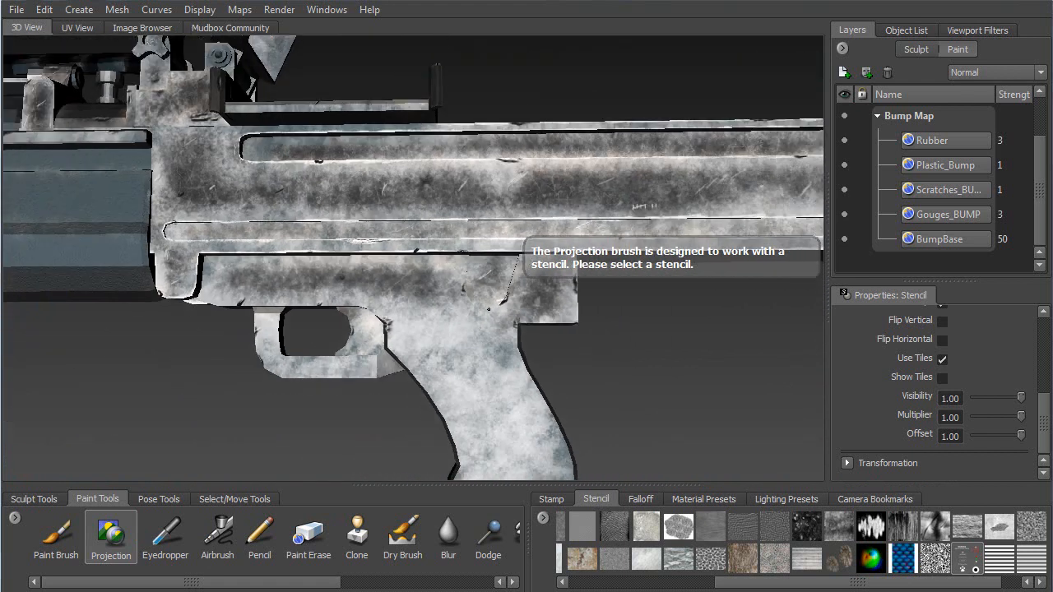
alt+middle_drag(458, 304, 491, 335)
alt+drag(490, 336, 485, 394)
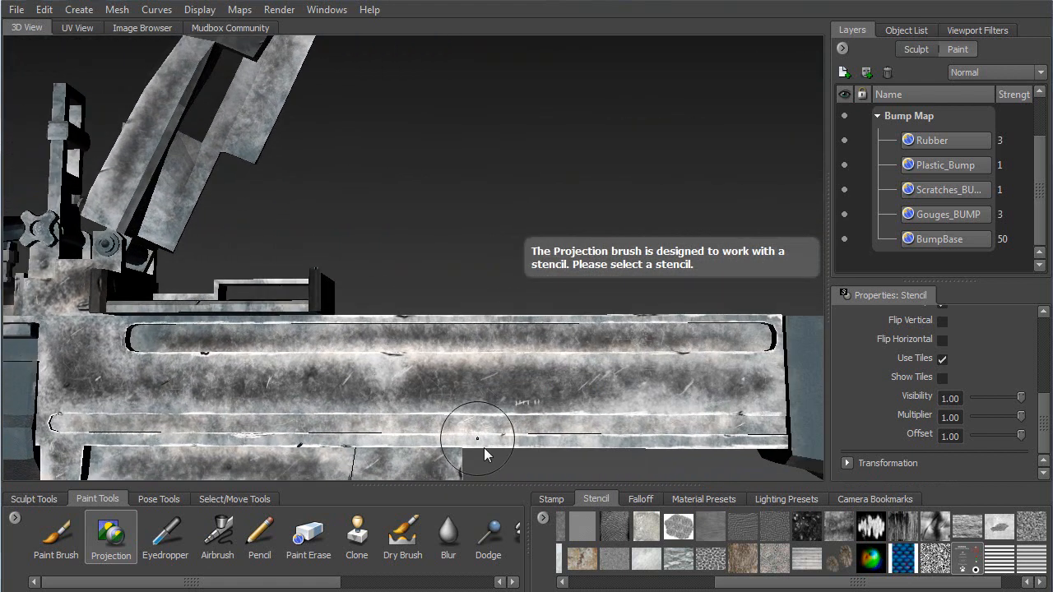
alt+middle_drag(508, 355, 468, 368)
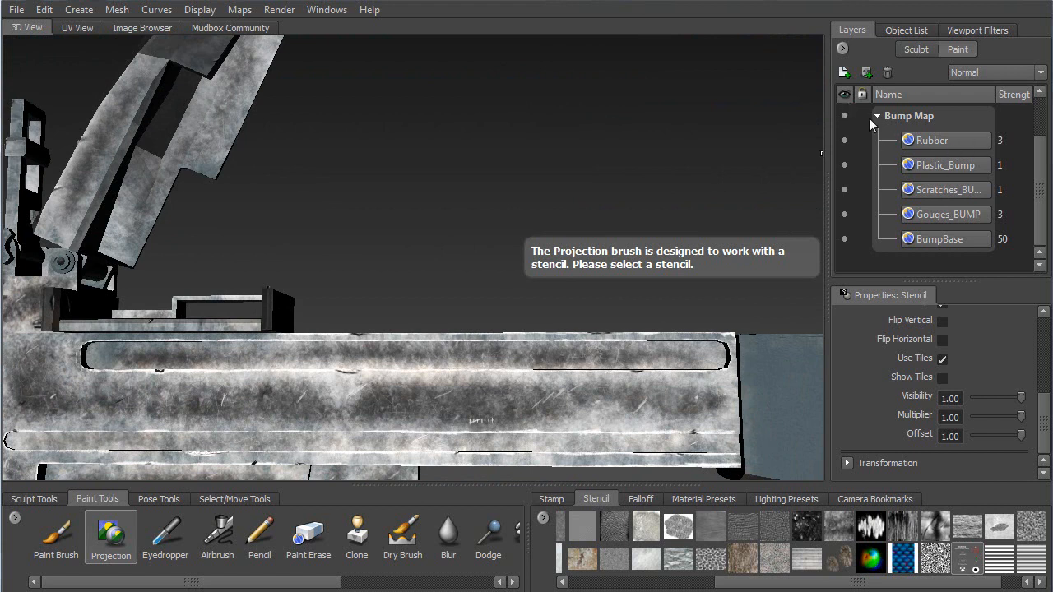
Step: Select the Rubber bump layer and look over the receiver, grip and stock for places to add markings
click(941, 139)
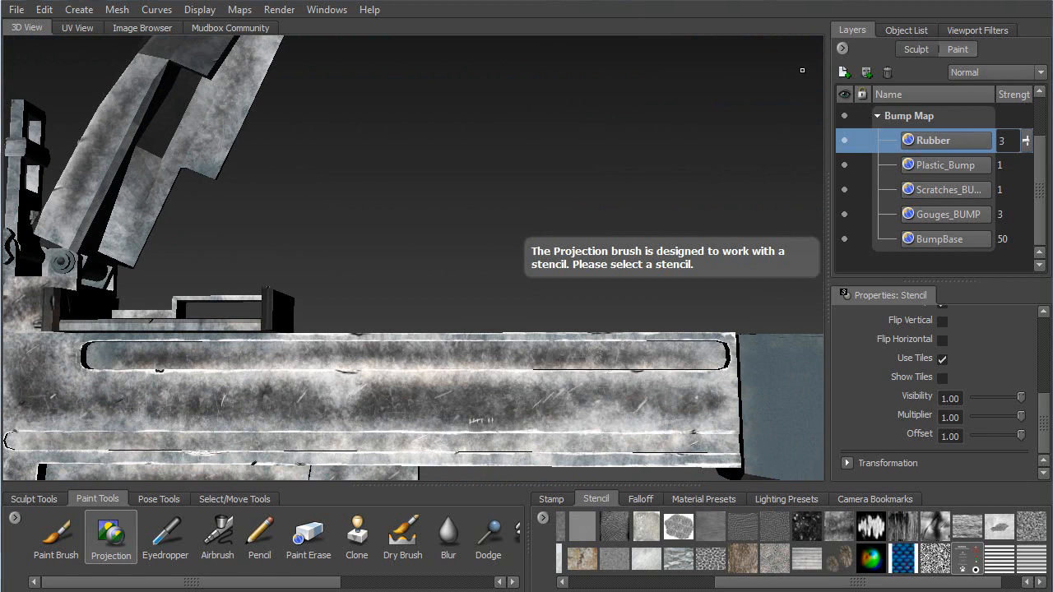
mouse_move(385, 352)
alt+mouse_down()
mouse_move(308, 365)
mouse_move(374, 367)
mouse_move(357, 405)
mouse_move(387, 352)
alt+mouse_up()
alt+middle_drag(386, 352, 502, 316)
alt+drag(329, 362, 617, 362)
alt+drag(279, 328, 591, 335)
alt+middle_drag(592, 335, 248, 394)
alt+middle_drag(797, 355, 379, 349)
alt+middle_drag(512, 197, 377, 348)
mouse_move(377, 348)
alt+mouse_down()
mouse_move(511, 314)
mouse_move(486, 367)
mouse_move(403, 359)
mouse_move(383, 307)
mouse_move(416, 236)
mouse_move(296, 359)
mouse_move(464, 346)
mouse_move(336, 331)
mouse_move(395, 344)
alt+mouse_up()
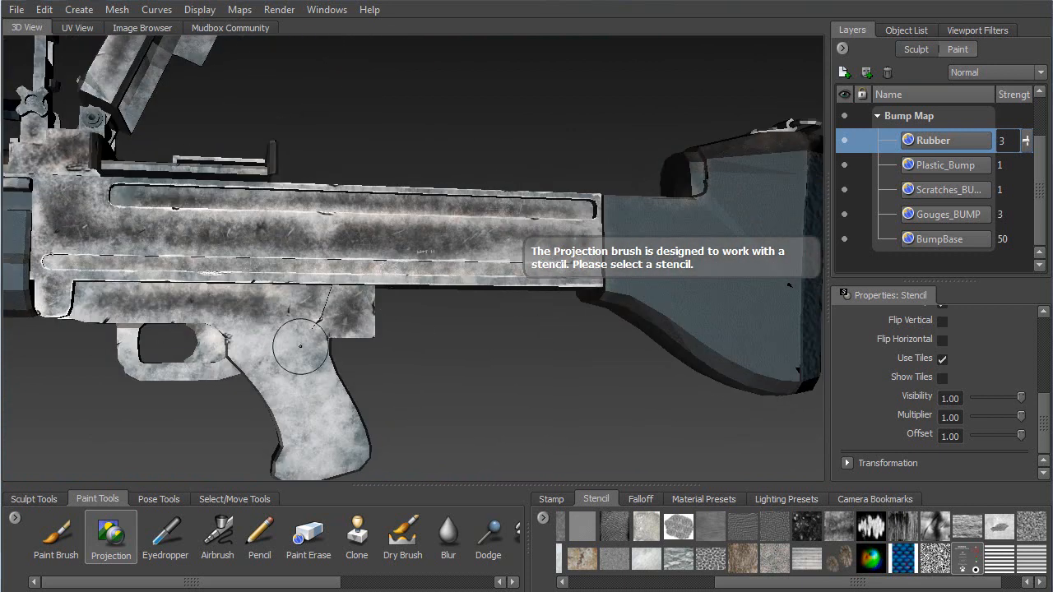
alt+drag(423, 255, 624, 205)
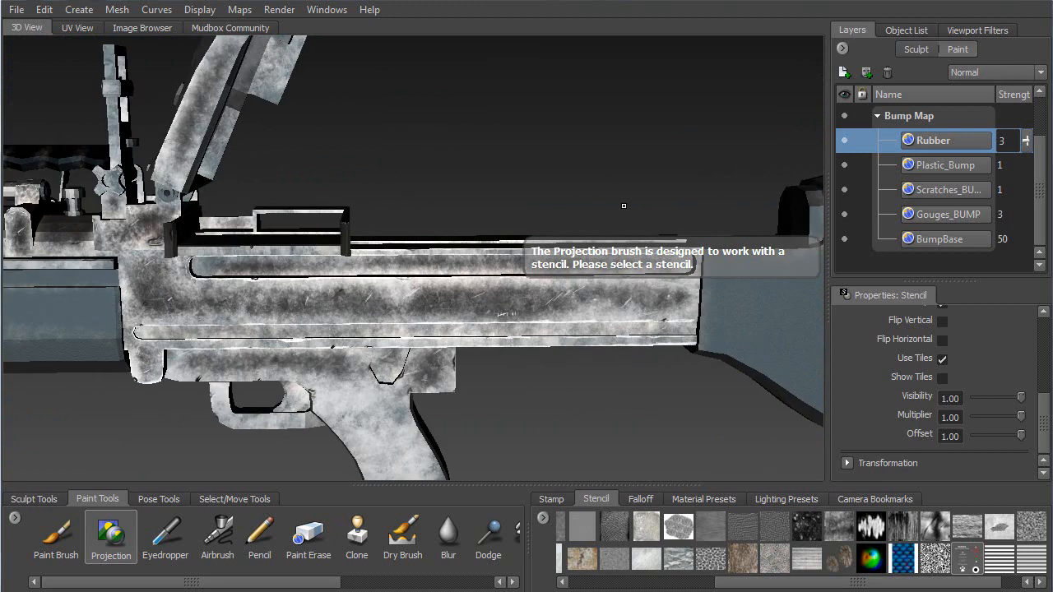
Step: Create a paint layer named Manufacturing in the Bump Map channel, size 2048, saved as Targa [8 bit, RGBA]
click(845, 72)
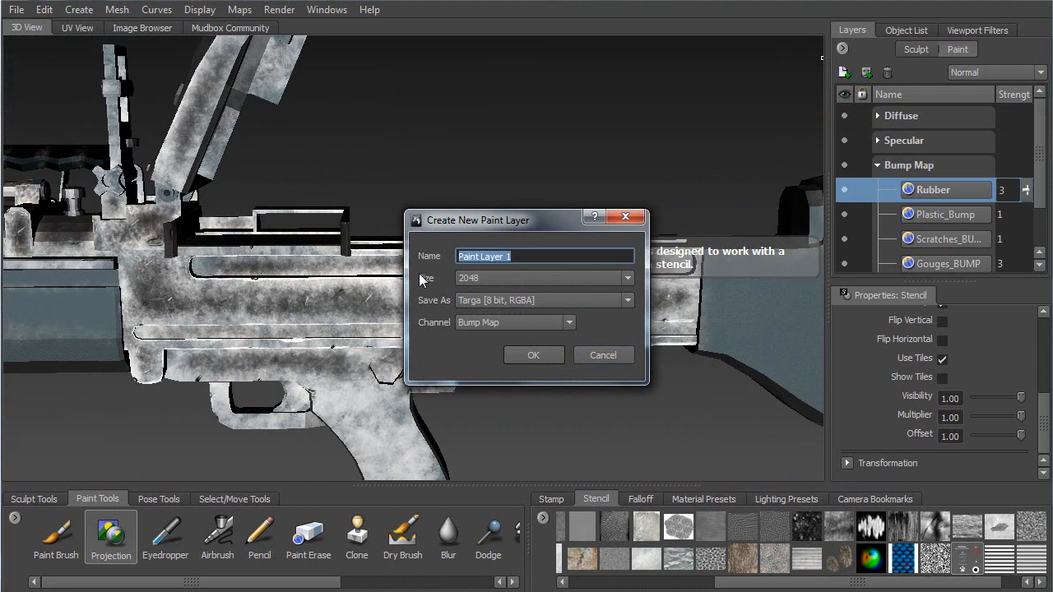
text(Manufacturing)
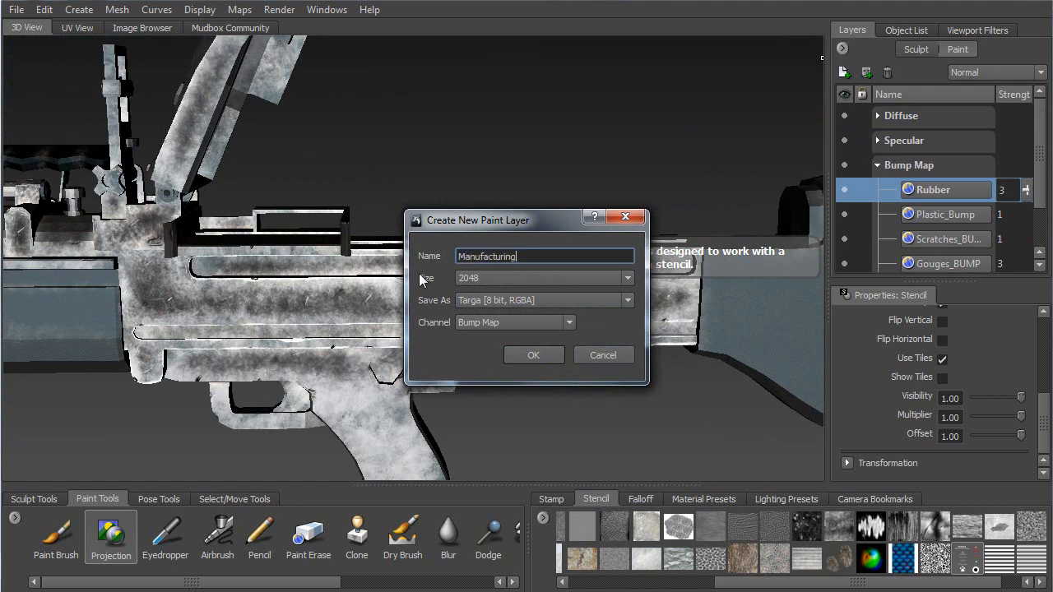
click(531, 355)
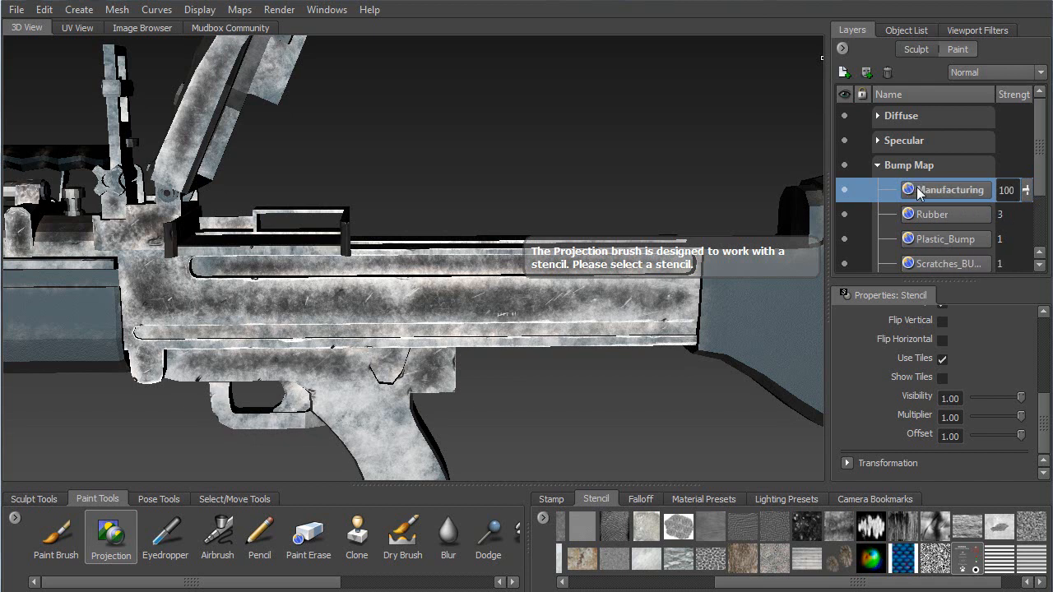
Step: Fit the stencil's hex bolt to the rear corner of the trigger housing and project it there
mouse_move(360, 384)
alt+middle_down()
mouse_move(350, 329)
mouse_move(397, 341)
mouse_move(296, 226)
alt+middle_up()
alt+right_drag(305, 248, 381, 447)
middle_drag(368, 282, 409, 316)
right_drag(409, 315, 382, 282)
middle_drag(382, 281, 430, 306)
click(430, 306)
key(q)
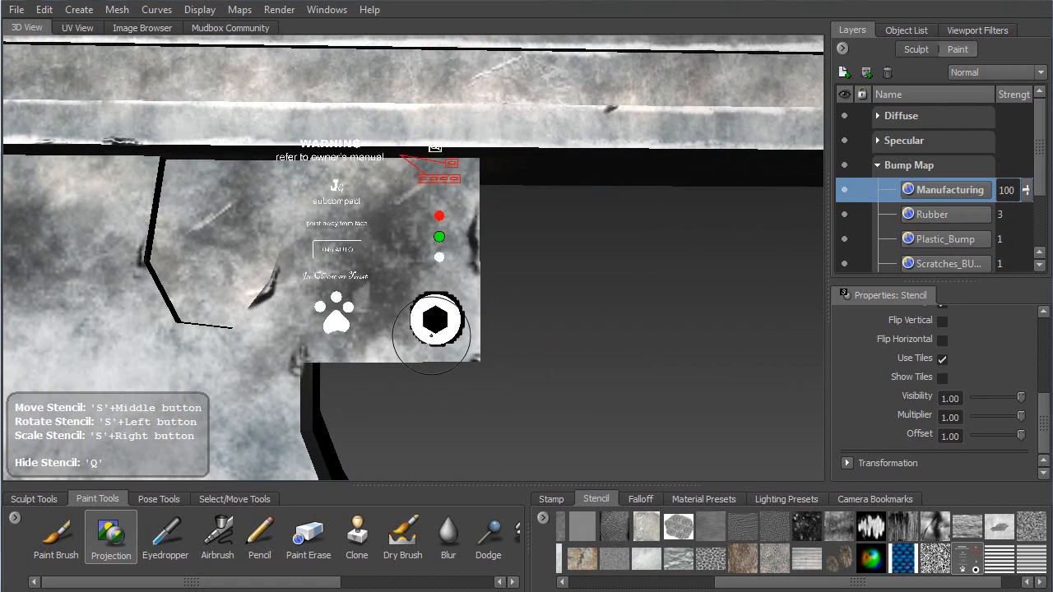
key(q)
Step: Fit the stencil's hex bolt to the receiver's front lug ahead of the trigger guard and project it there
alt+middle_drag(416, 383, 453, 358)
alt+right_drag(453, 358, 307, 296)
alt+middle_drag(308, 296, 527, 339)
alt+middle_drag(459, 322, 212, 288)
key(q)
right_drag(205, 288, 228, 297)
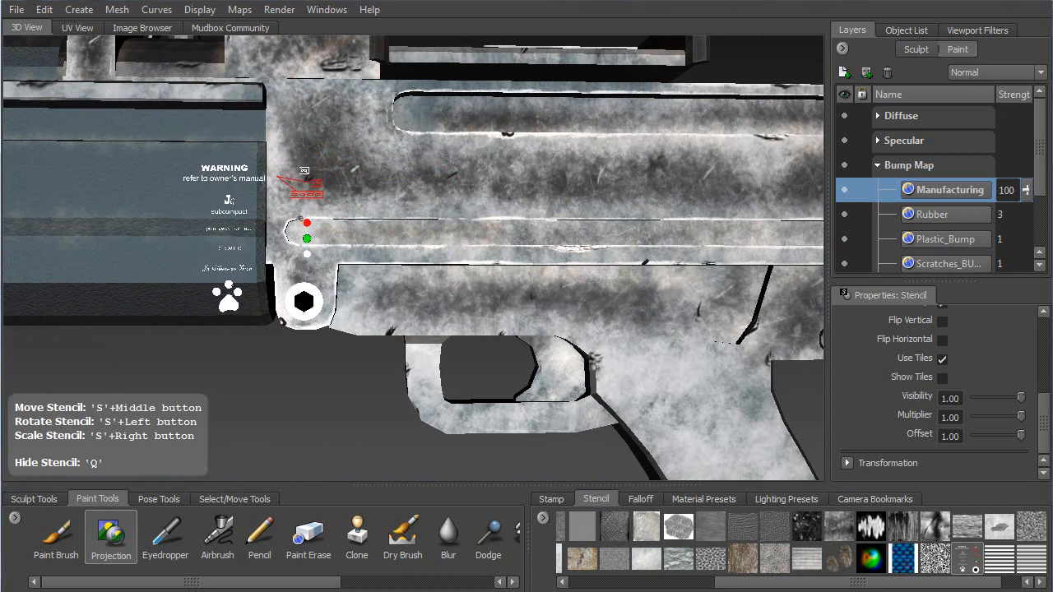
key(q)
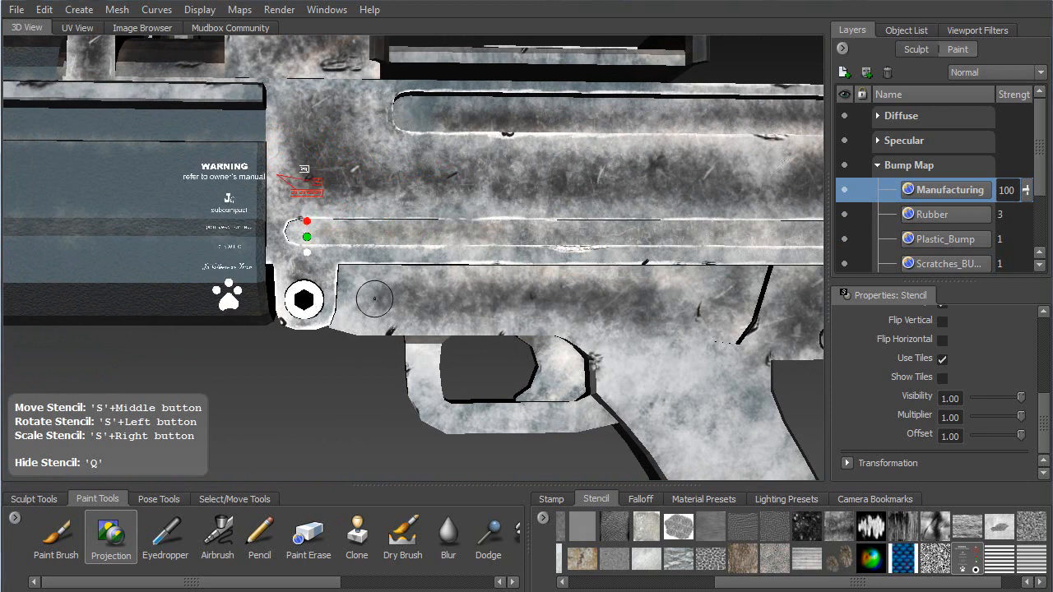
key(q)
key(q)
Step: Project the stencil's hex bolt onto the center of the square mounting block beneath the front of the barrel
scroll(304, 299, up, 5)
alt+middle_drag(543, 326, 638, 307)
alt+middle_drag(425, 338, 637, 364)
mouse_move(423, 357)
alt+middle_down()
mouse_move(609, 342)
mouse_move(535, 477)
alt+middle_up()
mouse_move(445, 313)
alt+middle_down()
mouse_move(461, 330)
mouse_move(428, 313)
mouse_move(436, 290)
alt+middle_up()
middle_drag(321, 318, 431, 317)
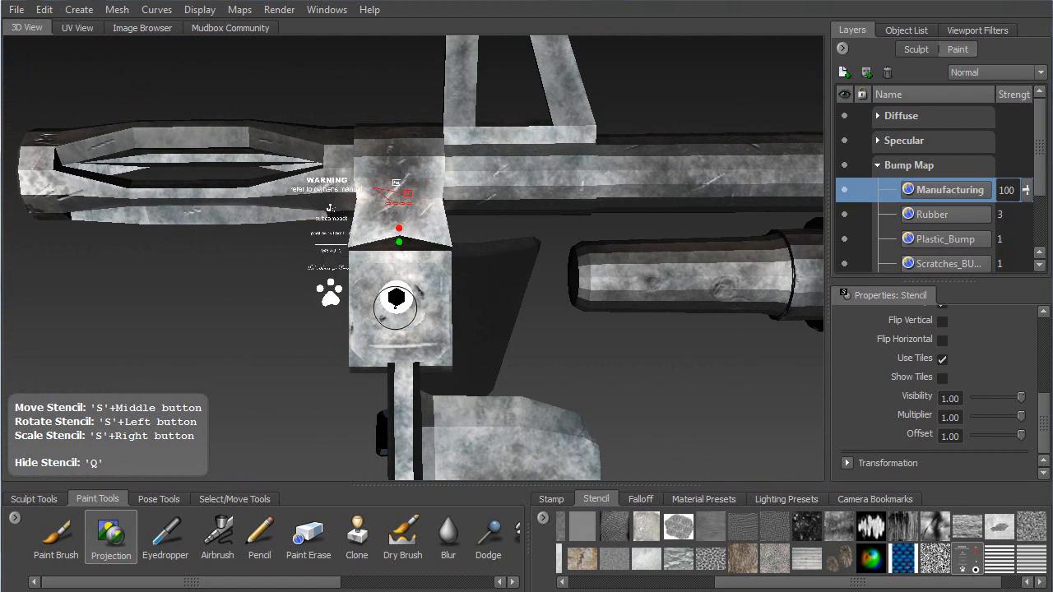
middle_drag(431, 317, 432, 317)
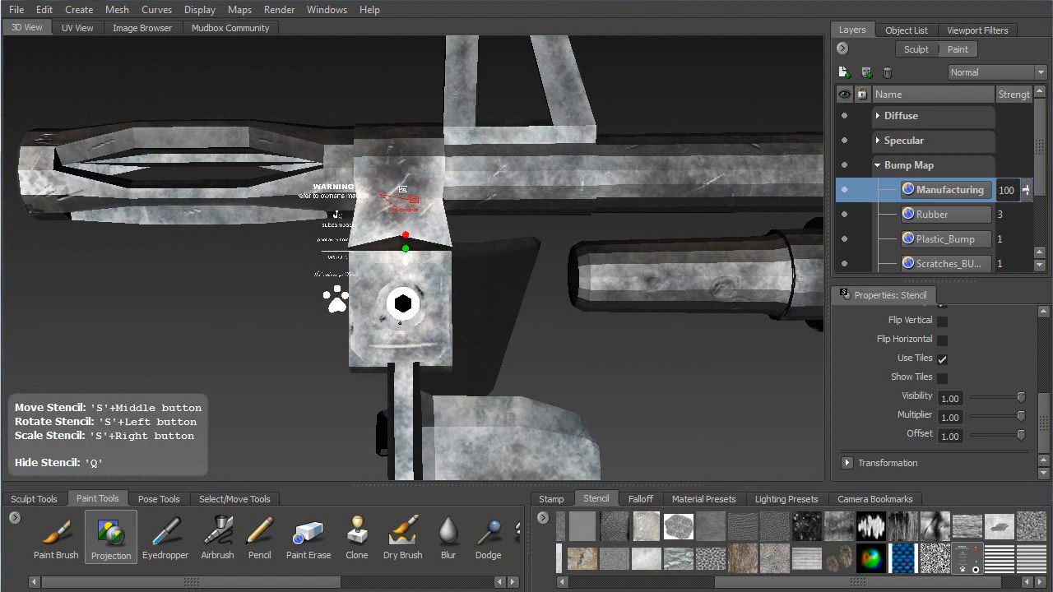
drag(405, 306, 403, 318)
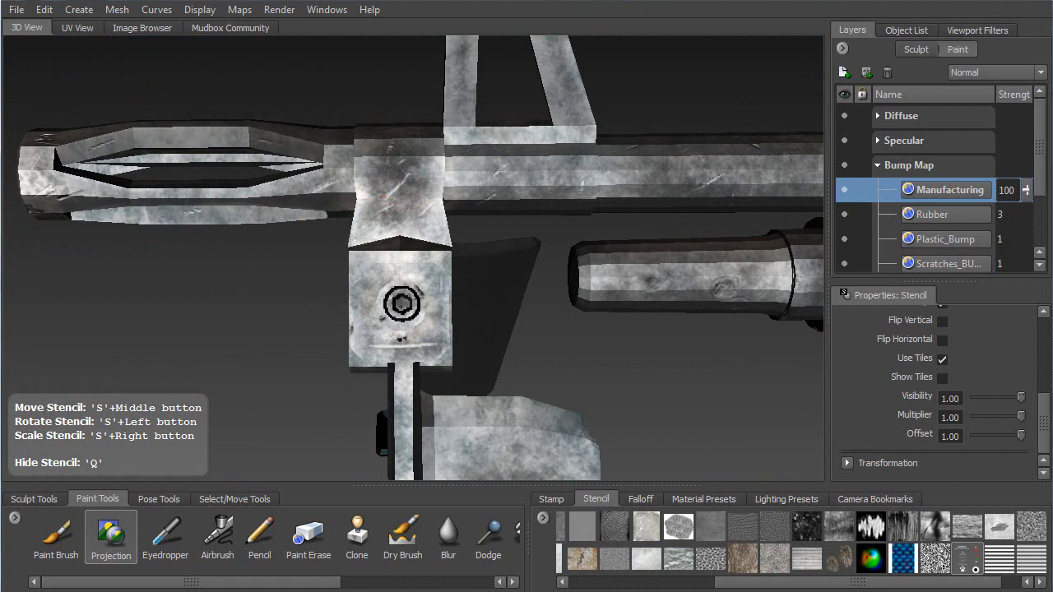
Step: Project the hex bolt onto the opposite side of the barrel's square mounting block
alt+drag(403, 311, 712, 301)
middle_drag(713, 302, 736, 195)
mouse_move(736, 196)
right_down()
mouse_move(748, 195)
mouse_move(729, 196)
right_up()
middle_drag(415, 152, 418, 157)
mouse_move(443, 195)
mouse_down()
mouse_move(434, 196)
mouse_move(443, 198)
mouse_up()
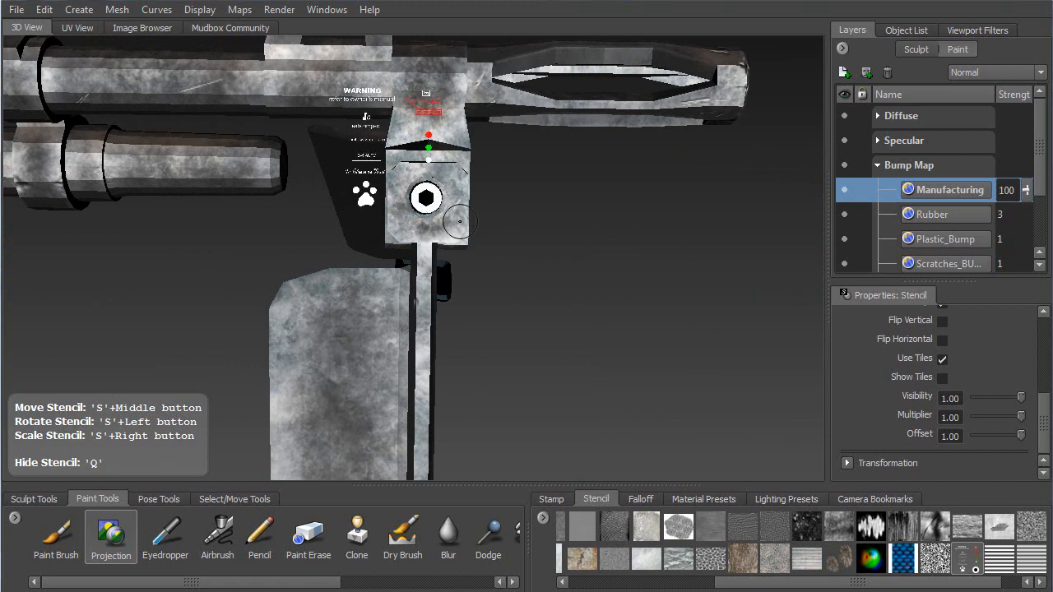
Step: Place the stencil's hex bolt at the front lug on the opposite side of the receiver
key(q)
mouse_move(459, 220)
alt+mouse_down()
mouse_move(129, 229)
mouse_move(301, 235)
mouse_move(365, 314)
alt+mouse_up()
alt+middle_drag(366, 314, 156, 325)
alt+right_drag(156, 325, 302, 260)
alt+drag(301, 260, 198, 293)
alt+middle_drag(410, 310, 246, 306)
mouse_move(247, 306)
alt+mouse_down()
mouse_move(321, 246)
mouse_move(174, 186)
mouse_move(242, 287)
alt+mouse_up()
alt+middle_drag(242, 287, 148, 326)
alt+right_drag(148, 327, 313, 348)
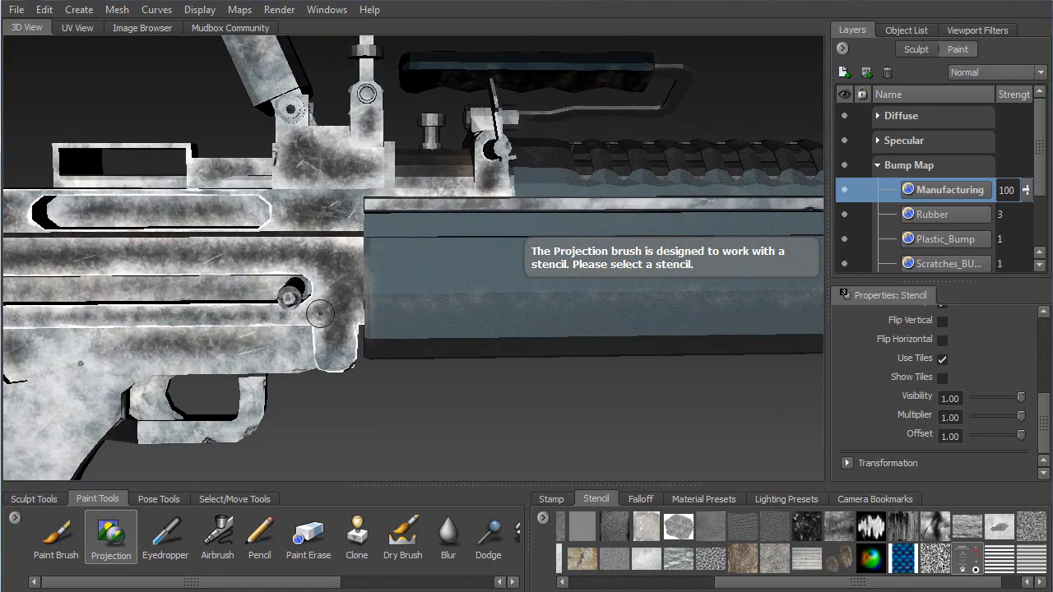
alt+middle_drag(313, 348, 378, 254)
alt+right_drag(378, 254, 348, 277)
middle_drag(366, 231, 364, 250)
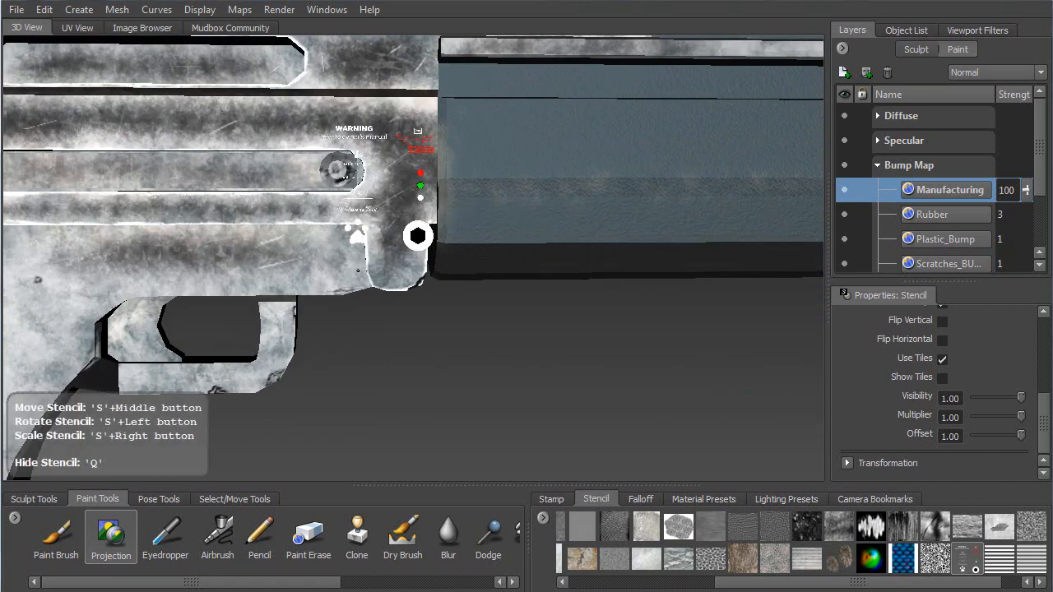
alt+drag(337, 297, 425, 306)
alt+drag(103, 327, 442, 66)
alt+drag(625, 247, 502, 207)
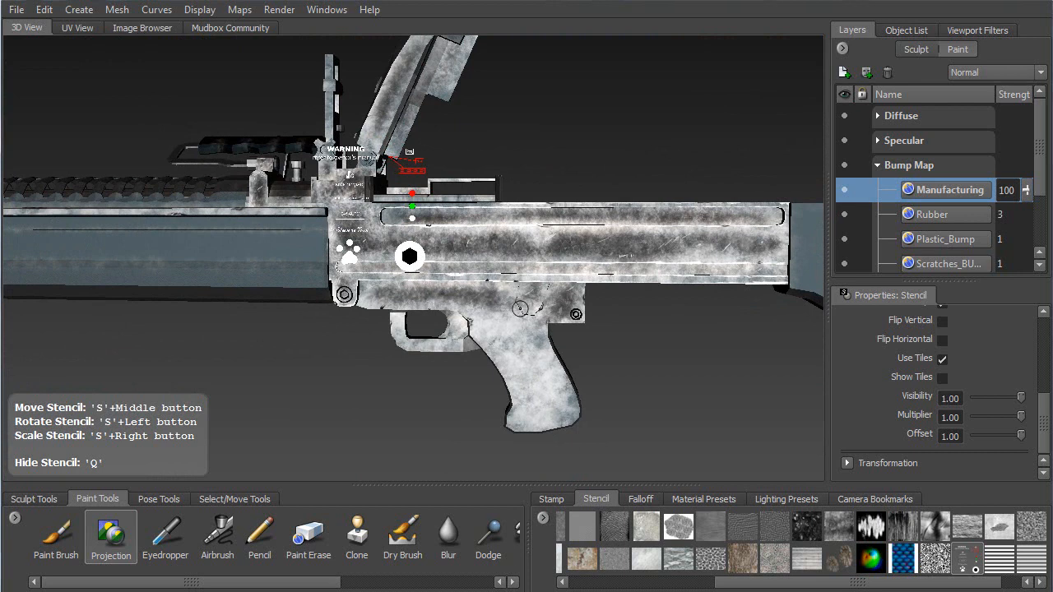
Step: Enlarge the stencil's hex bolt to fit the receiver's front lug on this side and project it there
key(f)
alt+drag(347, 297, 216, 255)
alt+right_drag(352, 299, 306, 290)
alt+drag(306, 289, 390, 237)
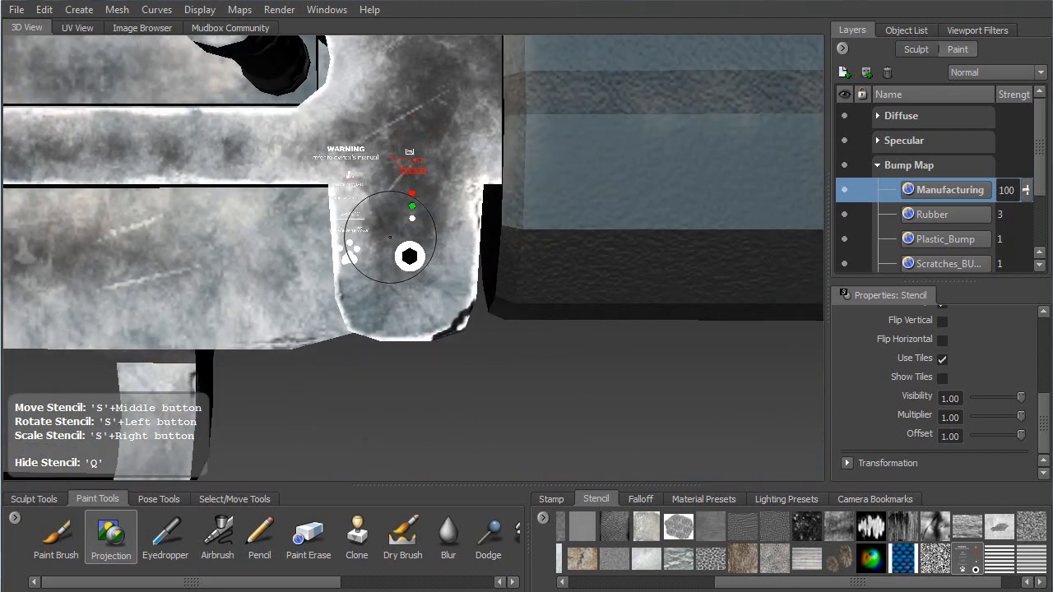
right_drag(388, 281, 318, 446)
middle_drag(318, 446, 250, 371)
key(q)
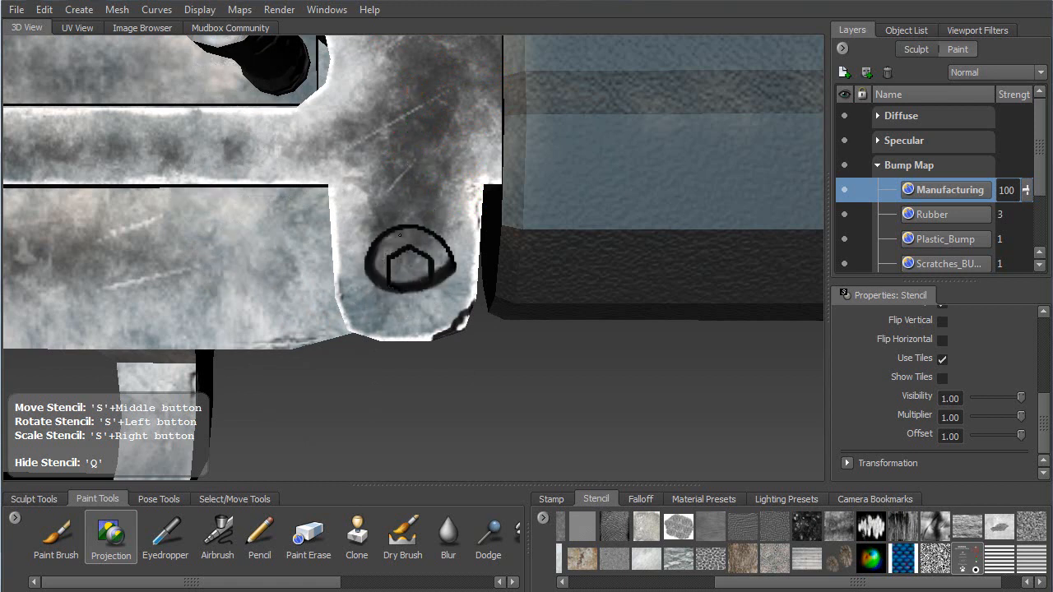
drag(409, 251, 426, 319)
key(q)
Step: Fit the stencil's hex bolt to the block behind the pistol grip and project it near the block's lower rear corner
alt+drag(316, 353, 368, 398)
mouse_move(413, 365)
alt+right_down()
mouse_move(320, 298)
mouse_move(131, 283)
alt+right_up()
mouse_move(132, 283)
alt+middle_down()
mouse_move(410, 242)
mouse_move(393, 230)
mouse_move(247, 261)
mouse_move(238, 237)
alt+middle_up()
key(q)
mouse_move(238, 238)
right_down()
mouse_move(283, 376)
mouse_move(227, 239)
right_up()
middle_drag(227, 238, 274, 334)
middle_drag(324, 293, 321, 283)
right_drag(322, 283, 318, 227)
middle_drag(317, 228, 328, 244)
key(q)
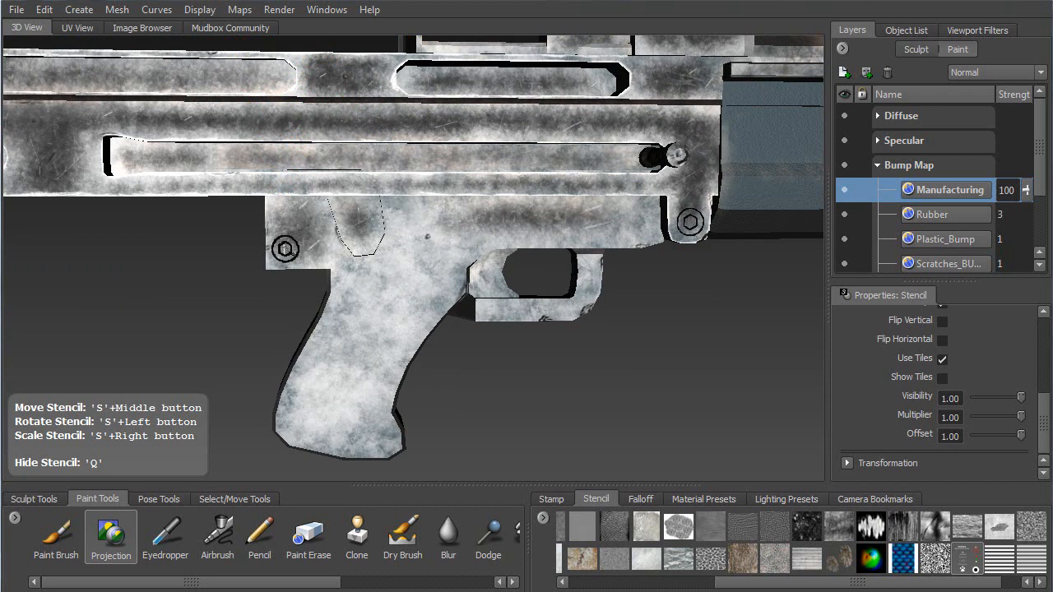
Step: Set the stencil visibility to 0.19 and place its hex bolt over the rear end of the receiver's upper groove
key(q)
drag(1002, 399, 987, 402)
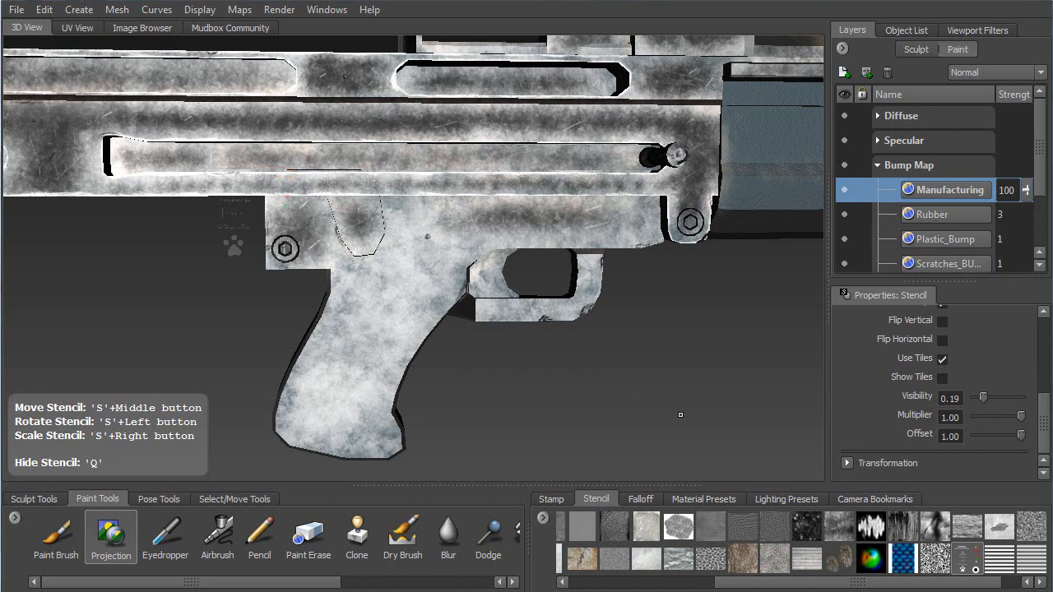
mouse_move(362, 329)
alt+mouse_down()
mouse_move(412, 349)
mouse_move(321, 345)
alt+mouse_up()
alt+middle_drag(239, 284, 498, 310)
alt+drag(444, 323, 403, 288)
alt+middle_drag(300, 224, 454, 323)
alt+drag(445, 327, 417, 360)
alt+drag(493, 306, 412, 313)
middle_drag(365, 306, 448, 280)
Step: Try projecting a hex bolt at the rear end of the receiver's upper groove
click(372, 224)
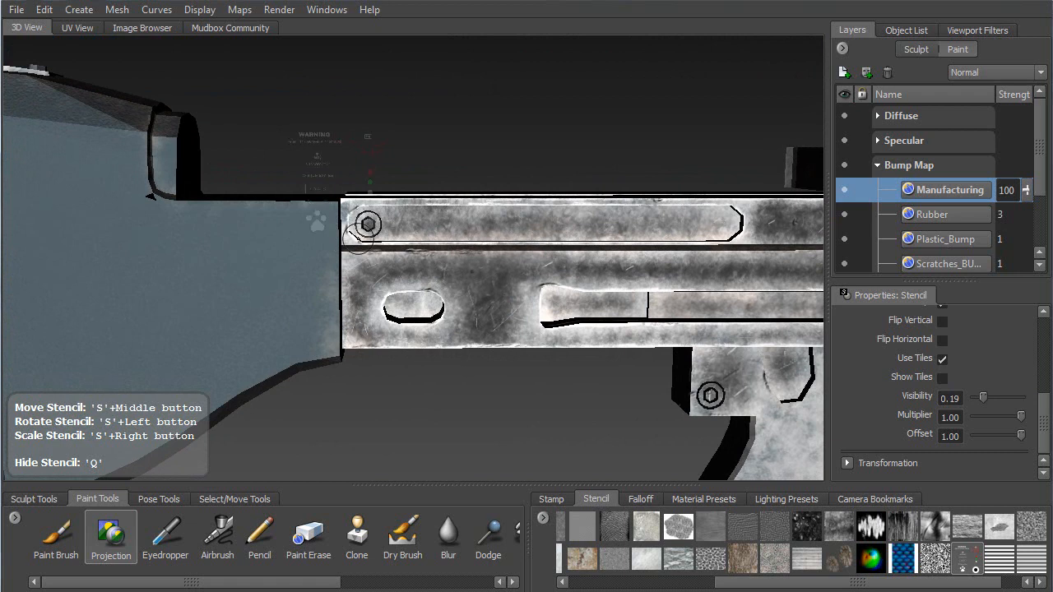
key(q)
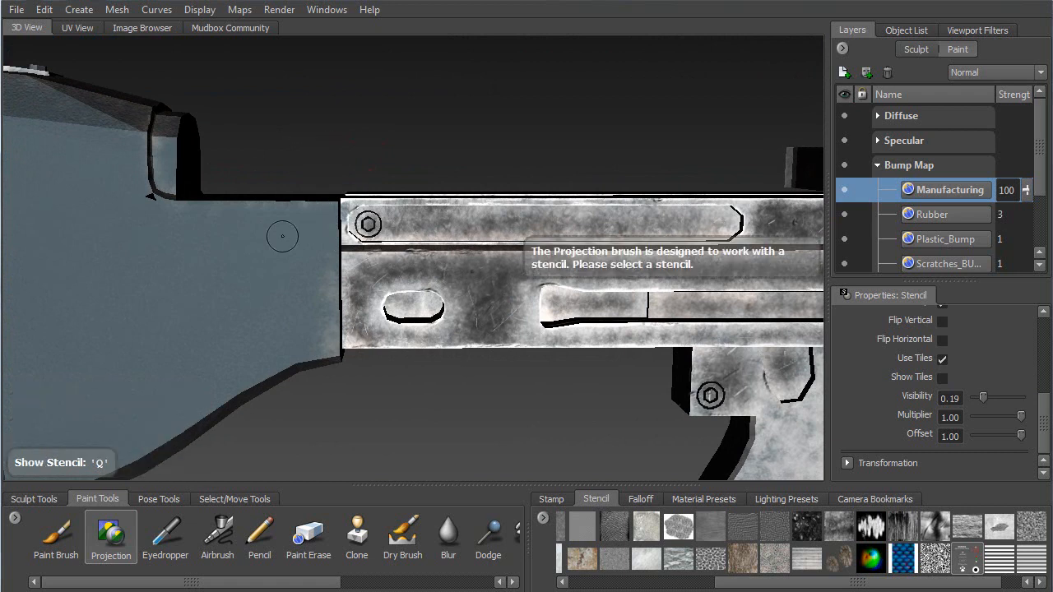
key(q)
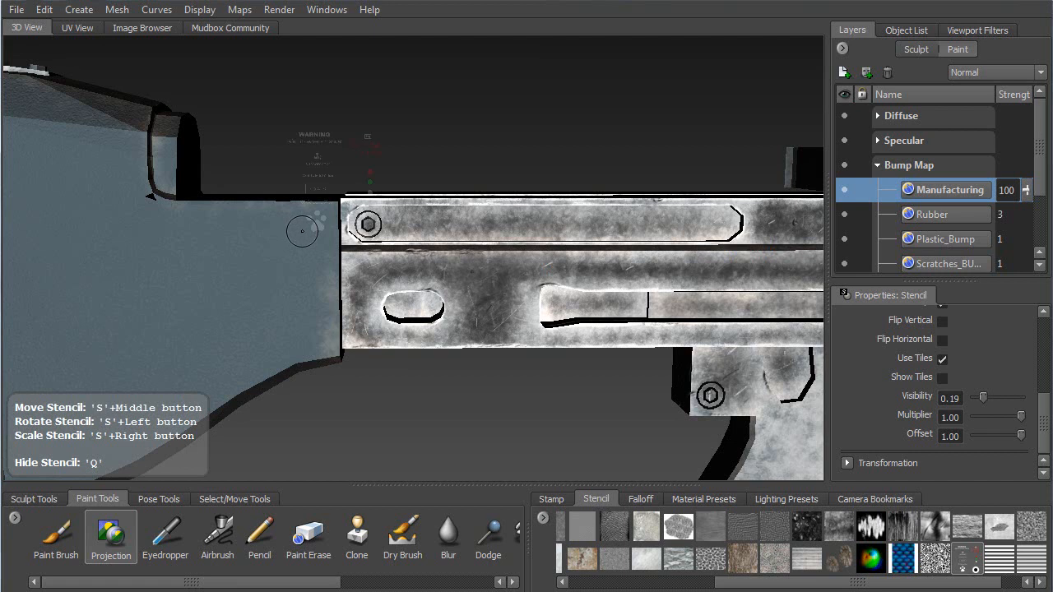
Step: Project three hex bolts in a vertical row along the stock's front edge, beside the receiver
middle_drag(310, 214, 261, 215)
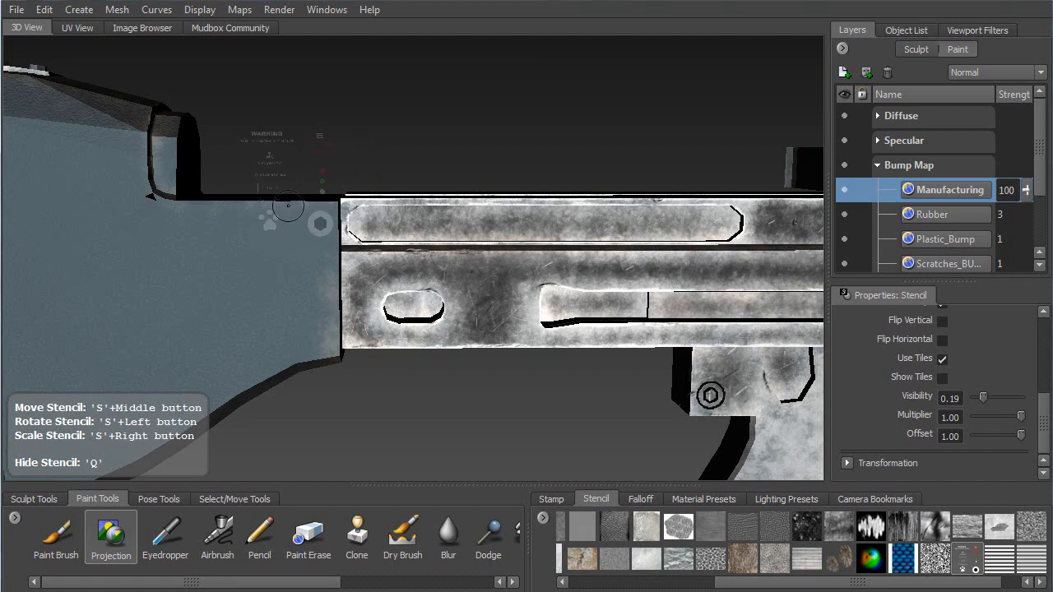
drag(321, 227, 312, 241)
mouse_move(312, 242)
middle_down()
mouse_move(329, 251)
mouse_move(312, 351)
middle_up()
drag(327, 337, 307, 343)
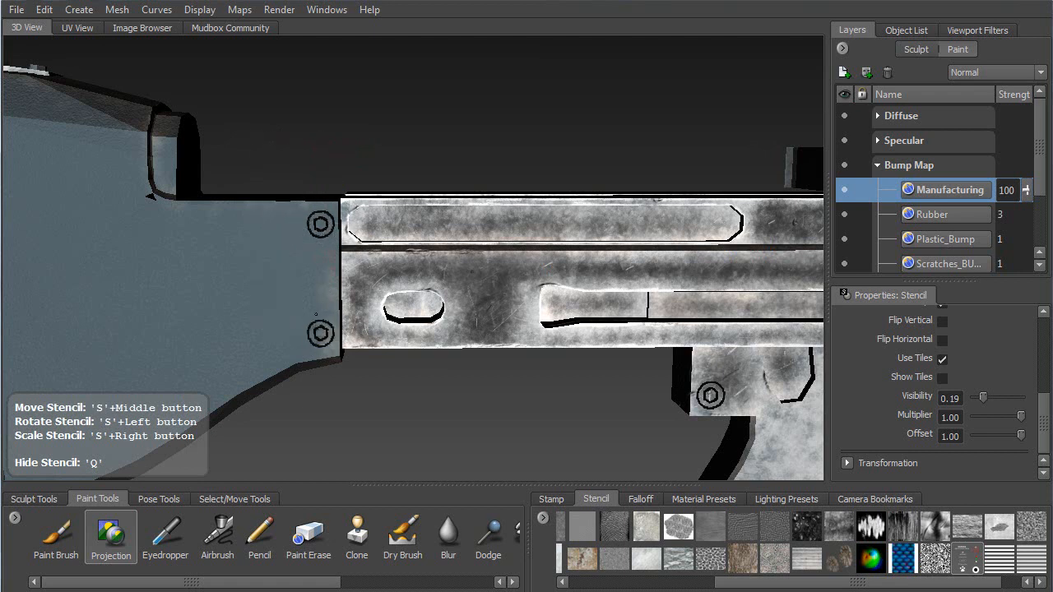
middle_drag(286, 270, 286, 214)
drag(334, 284, 322, 281)
Step: Project a matching vertical row of three hex bolts along the stock's front edge on the opposite side of the rifle
mouse_move(496, 263)
alt+mouse_down()
mouse_move(317, 275)
mouse_move(262, 232)
alt+mouse_up()
alt+drag(263, 277, 262, 260)
middle_drag(262, 259, 422, 200)
right_drag(422, 200, 418, 195)
middle_drag(418, 195, 422, 203)
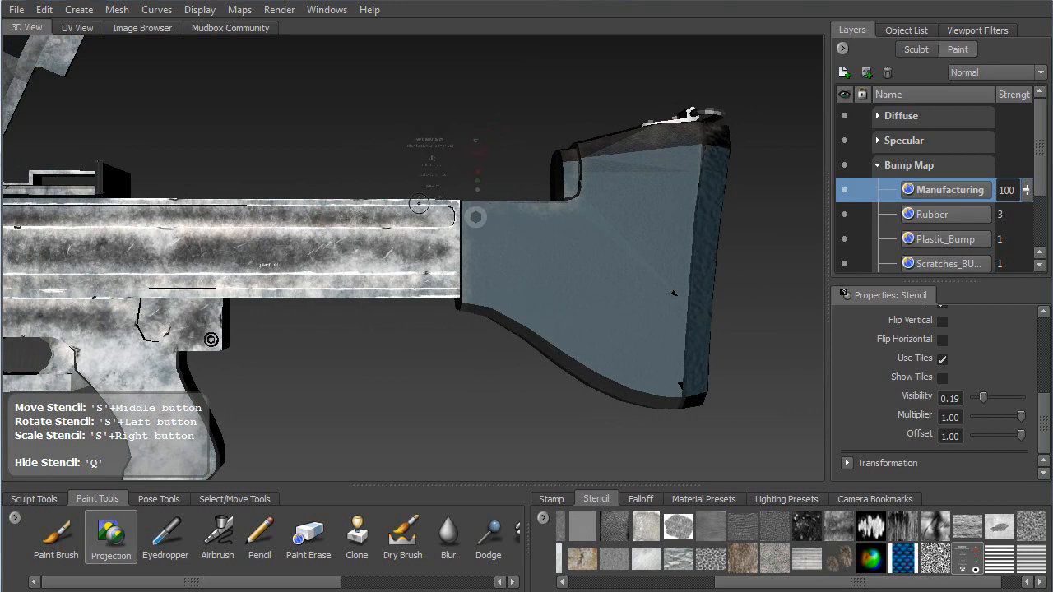
drag(478, 219, 477, 217)
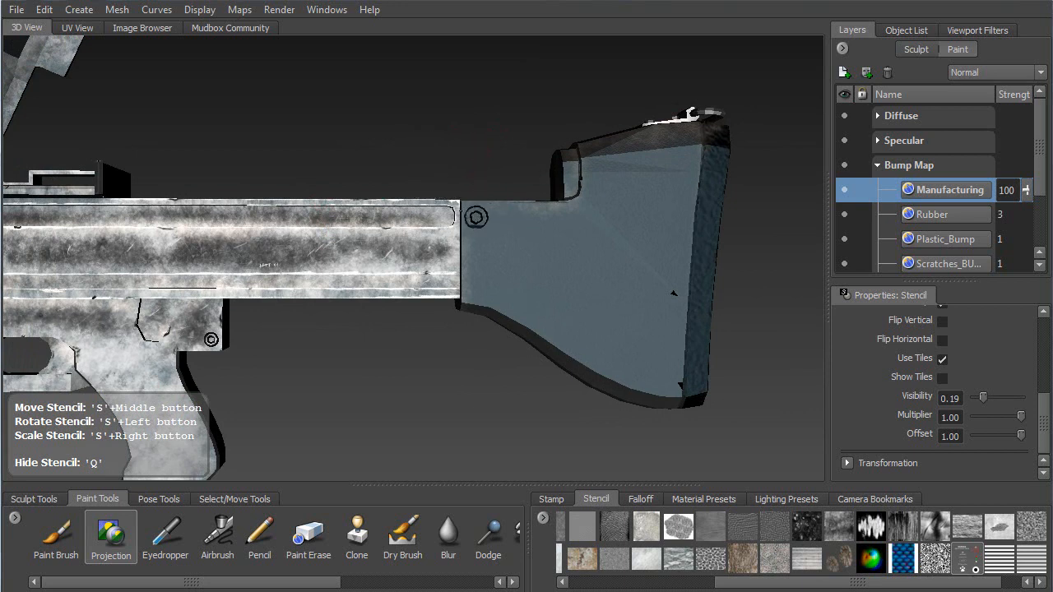
middle_drag(480, 270, 476, 345)
middle_drag(476, 288, 475, 253)
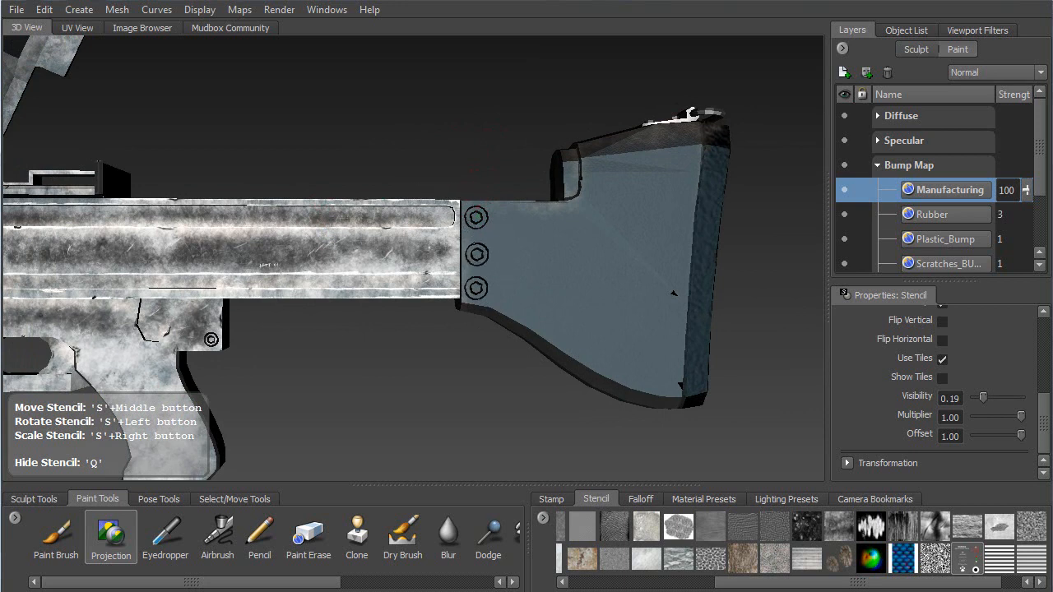
alt+drag(554, 276, 481, 305)
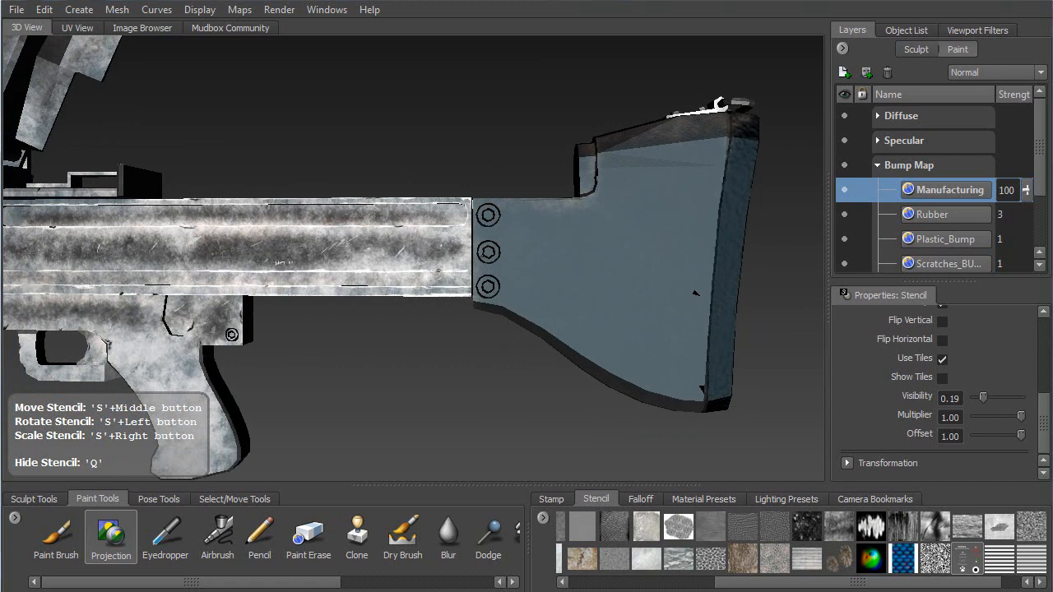
Step: Move the stencil to the front of the rifle and enlarge it until its lettering covers the barrel area
alt+middle_drag(376, 287, 423, 309)
mouse_move(424, 308)
alt+mouse_down()
mouse_move(446, 310)
mouse_move(399, 329)
mouse_move(433, 302)
mouse_move(431, 310)
alt+mouse_up()
alt+middle_drag(272, 288, 518, 282)
alt+middle_drag(241, 272, 446, 278)
right_drag(402, 232, 403, 314)
alt+middle_drag(403, 314, 492, 400)
alt+right_drag(492, 401, 501, 447)
middle_drag(466, 340, 438, 385)
right_drag(437, 385, 451, 494)
right_drag(523, 546, 504, 570)
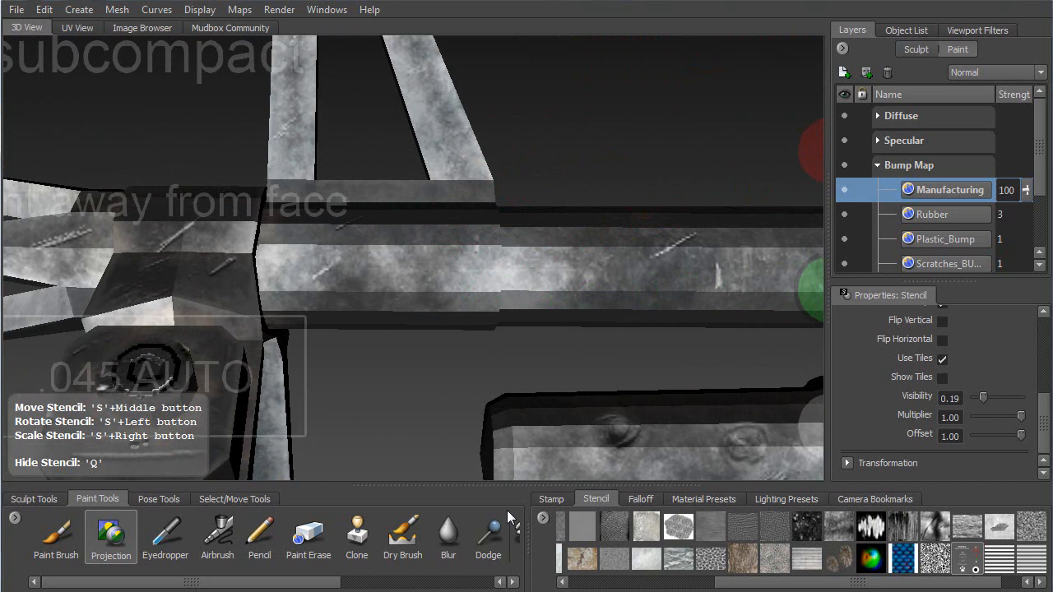
Step: Fit the stencil's "point away from face" lettering to the upper barrel, project it there and hide the stencil
alt+middle_drag(510, 455, 475, 435)
alt+right_drag(469, 433, 415, 309)
alt+middle_drag(416, 309, 552, 342)
right_drag(552, 342, 434, 248)
middle_drag(434, 248, 435, 247)
mouse_move(329, 244)
mouse_down()
mouse_move(473, 247)
mouse_move(572, 230)
mouse_up()
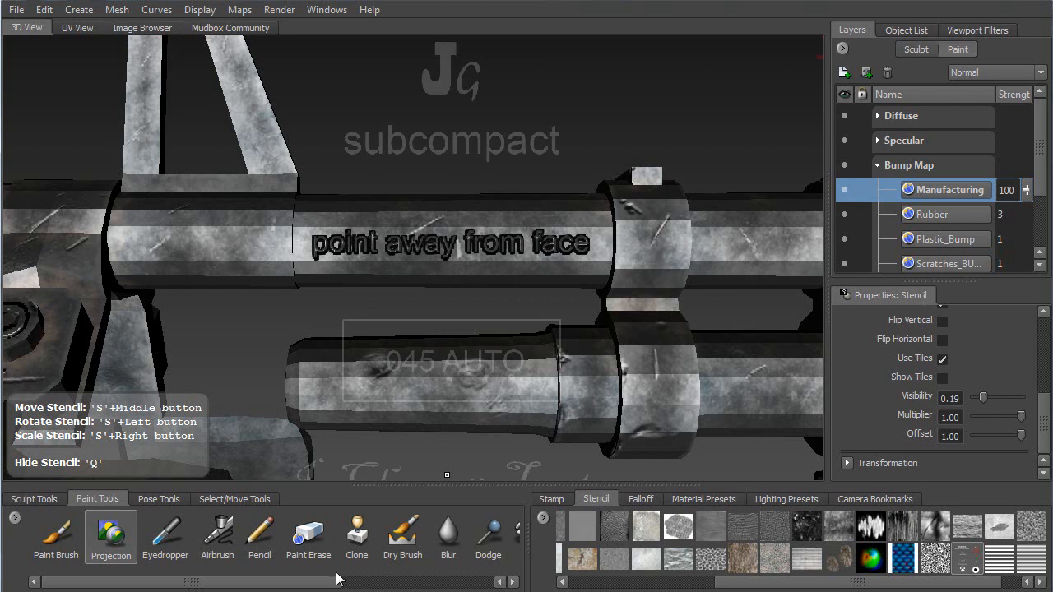
key(q)
Step: Switch to the Paint Erase tool at maximum strength and go through its brush settings
drag(329, 582, 485, 583)
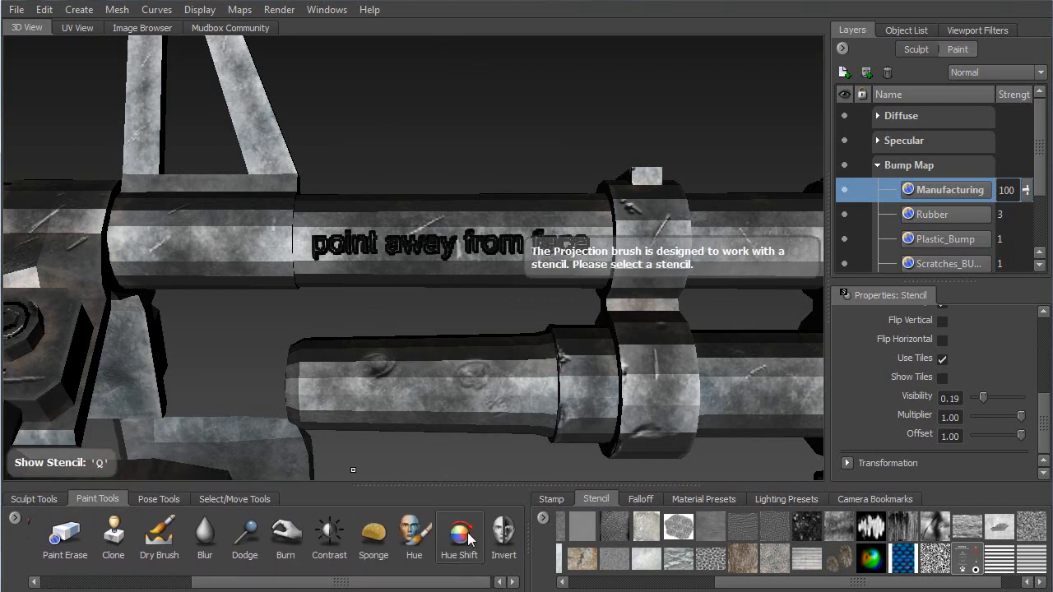
click(503, 535)
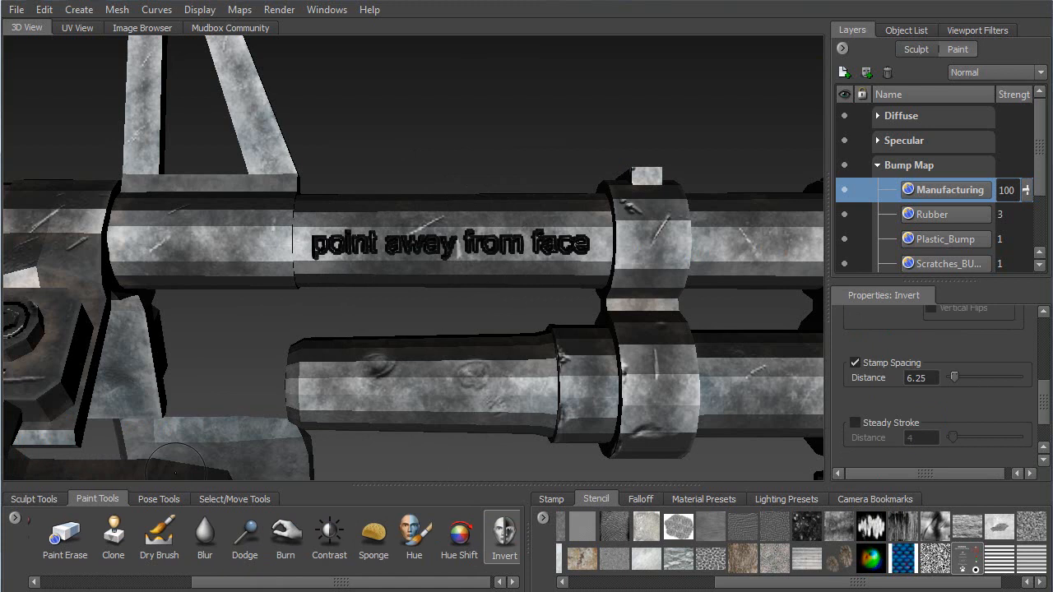
drag(270, 586, 173, 586)
drag(1036, 397, 1024, 334)
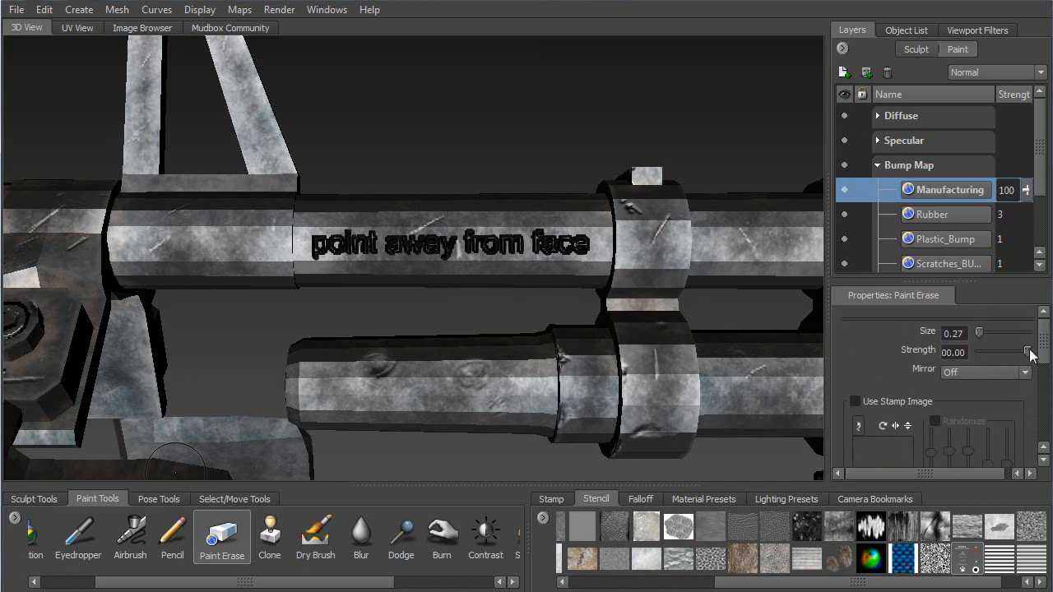
drag(1043, 344, 1045, 421)
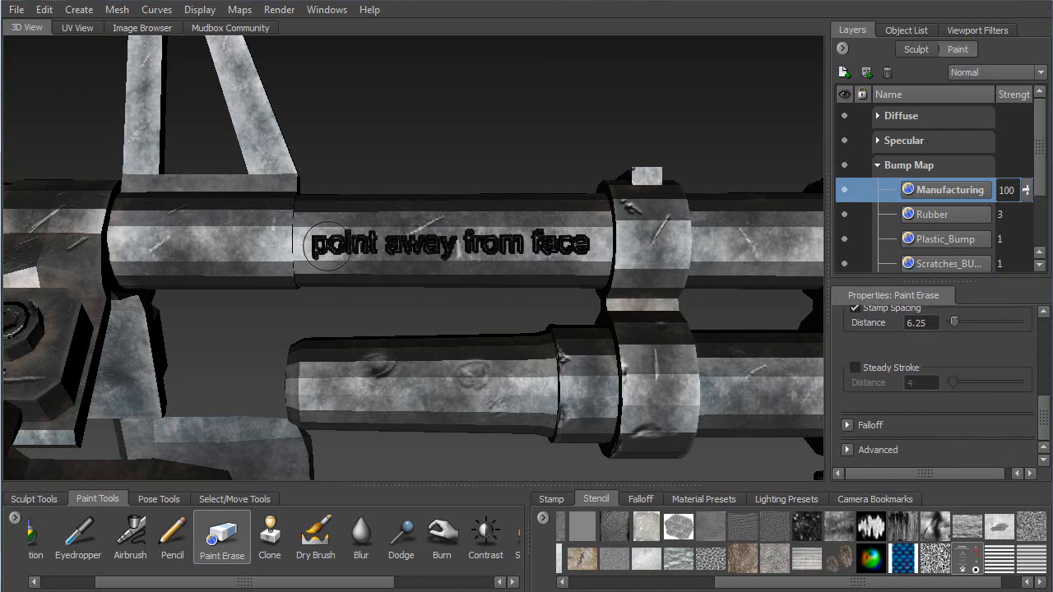
Step: Try erasing the "point away from face" lettering on the barrel at full strength, undoing each stroke
mouse_move(319, 244)
mouse_down()
mouse_move(356, 224)
mouse_move(457, 243)
mouse_move(590, 244)
mouse_up()
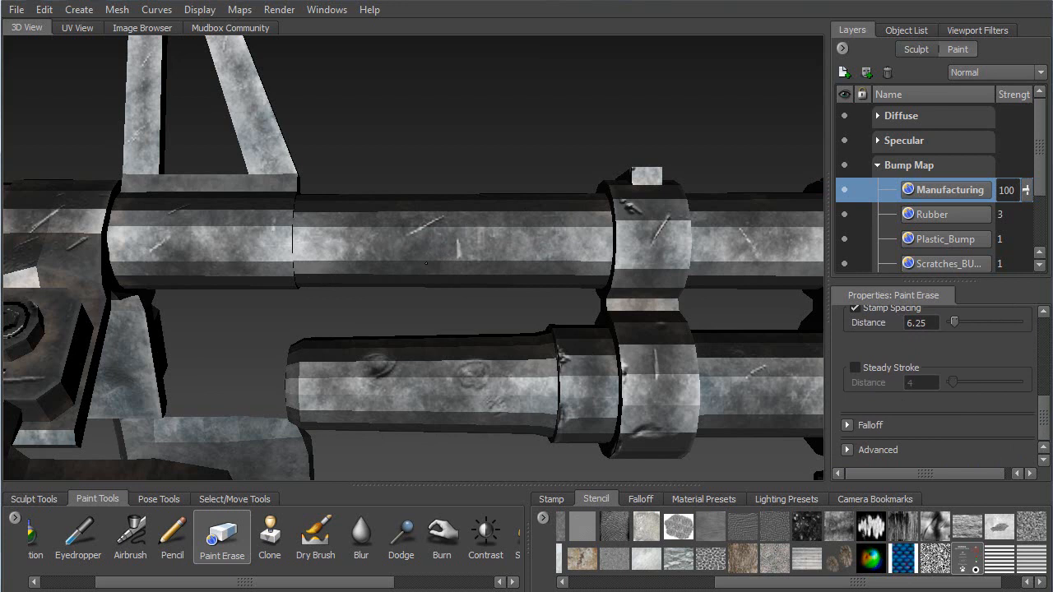
alt+right_drag(414, 233, 474, 418)
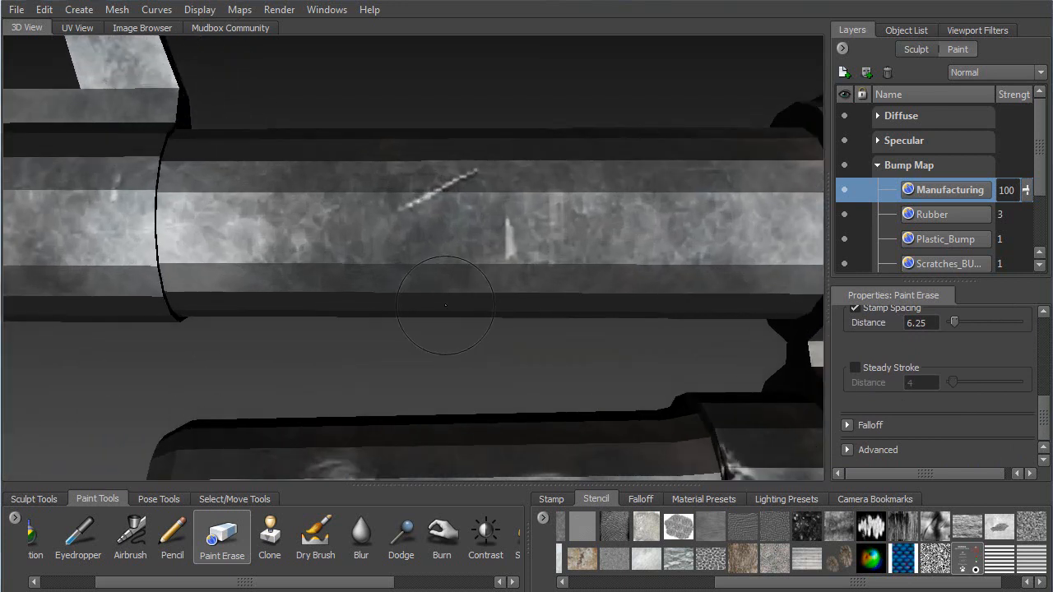
key(ctrl+z)
mouse_move(205, 237)
mouse_down()
mouse_move(211, 221)
mouse_move(239, 211)
mouse_move(354, 233)
mouse_up()
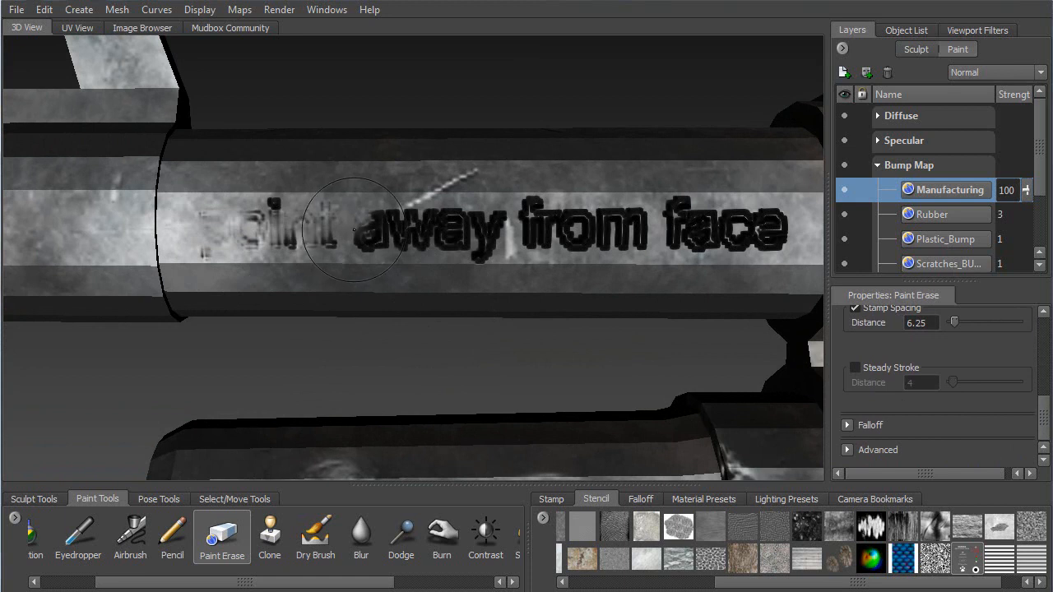
key(ctrl+z)
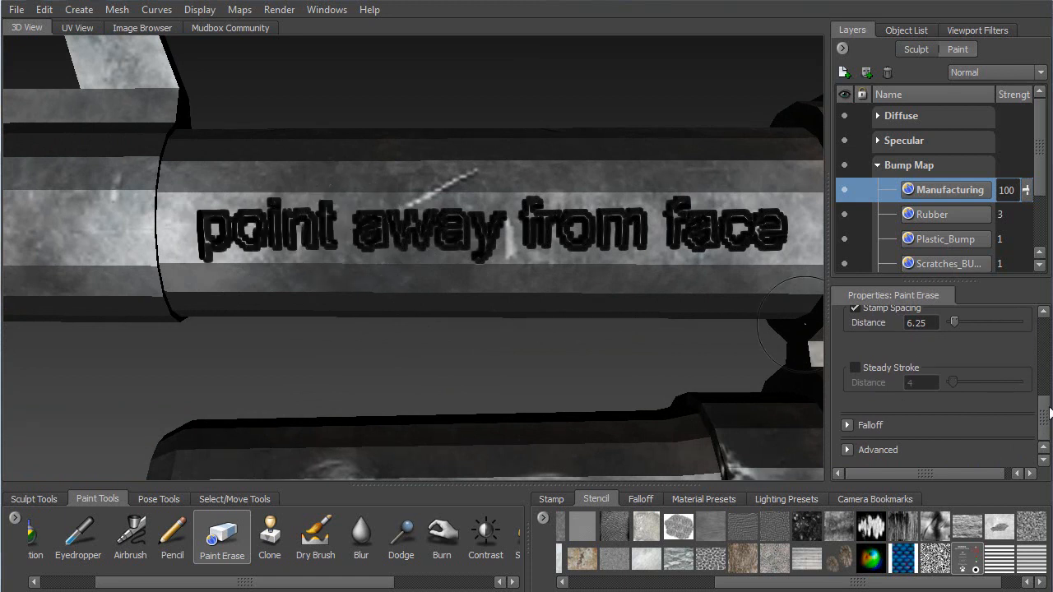
Step: Turn off Stamp Spacing for Paint Erase, set its strength to 13.60 and test a stroke on the lettering, undoing it
drag(1044, 409, 1038, 395)
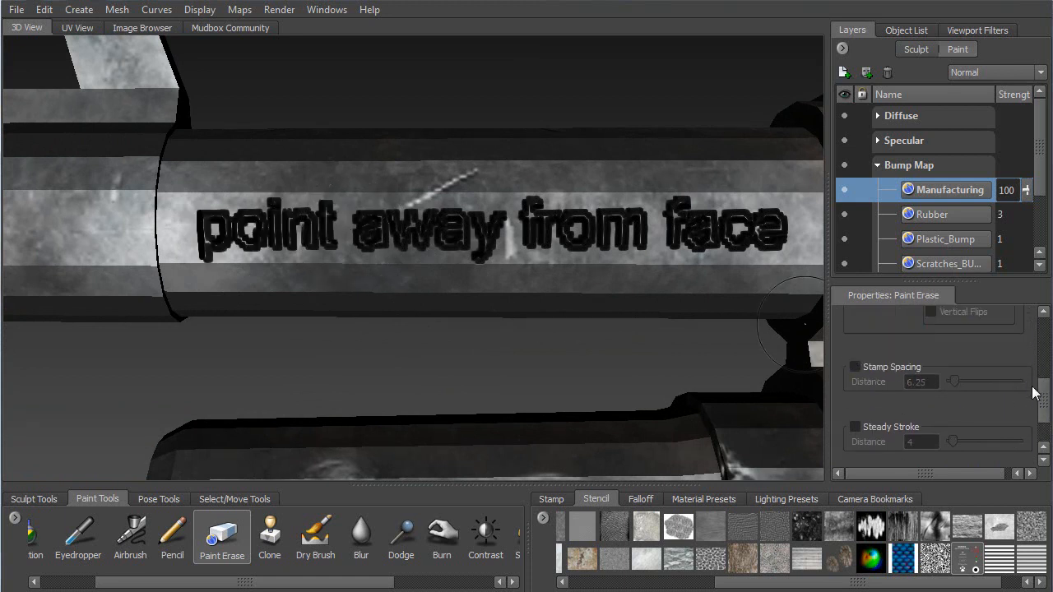
scroll(1012, 412, down, 2)
click(847, 451)
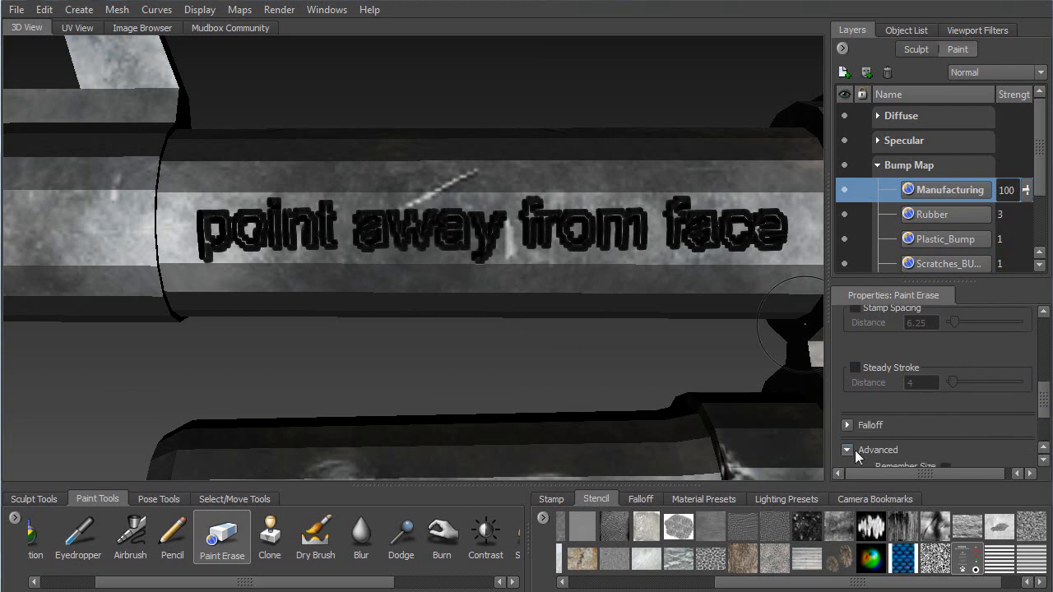
drag(1043, 397, 1046, 428)
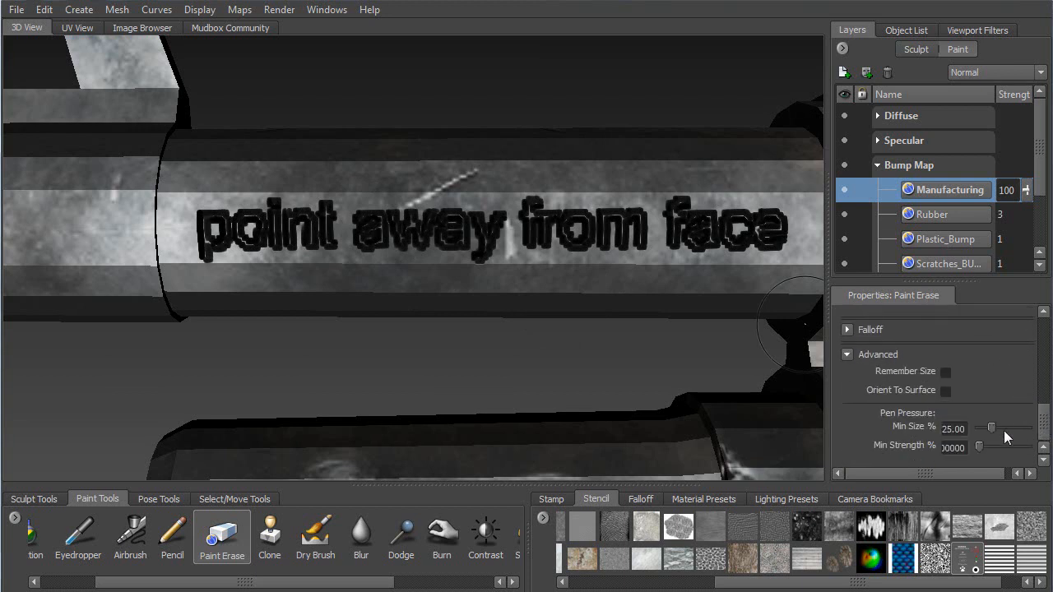
mouse_move(979, 446)
mouse_down()
mouse_move(1029, 446)
mouse_move(1041, 404)
mouse_move(1028, 346)
mouse_up()
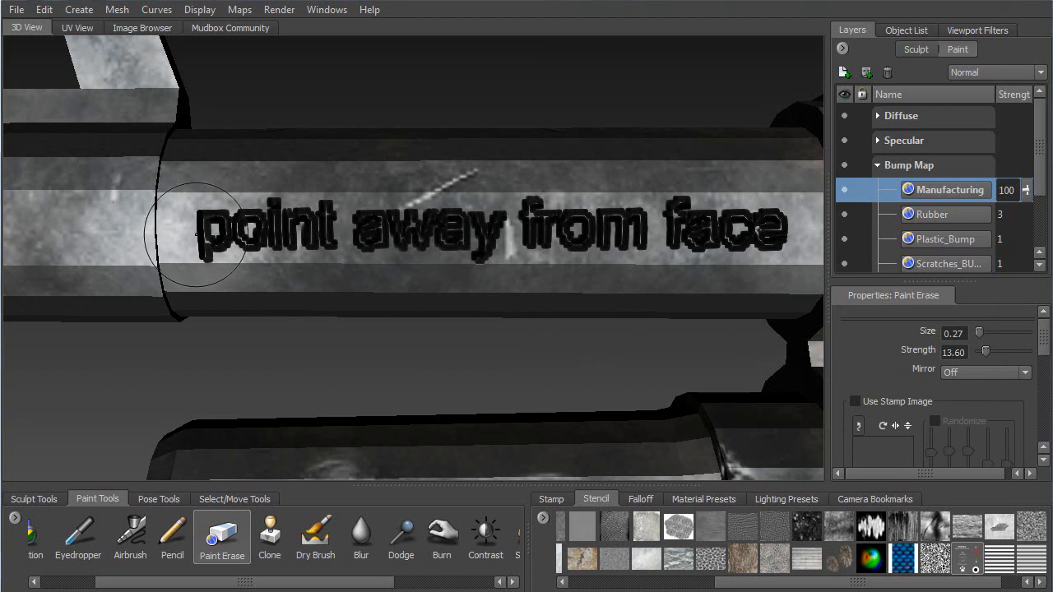
mouse_move(321, 223)
mouse_down()
mouse_move(767, 202)
mouse_move(712, 224)
mouse_move(362, 252)
mouse_move(206, 239)
mouse_move(408, 214)
mouse_move(539, 223)
mouse_move(424, 237)
mouse_move(708, 223)
mouse_move(527, 230)
mouse_up()
key(ctrl+z)
Step: Soften the "point away from face" lettering on the barrel with the Blur tool at strength 6.00
click(362, 537)
mouse_move(212, 264)
mouse_down()
mouse_move(210, 247)
mouse_move(259, 222)
mouse_move(560, 221)
mouse_move(625, 179)
mouse_move(700, 222)
mouse_move(788, 217)
mouse_up()
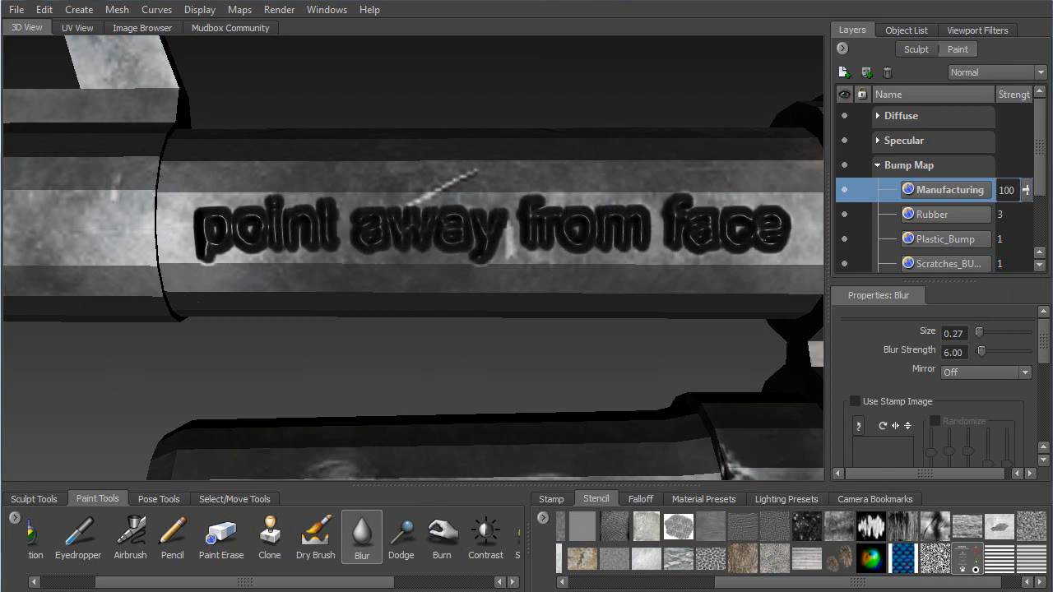
mouse_move(654, 220)
alt+mouse_down()
mouse_move(629, 306)
mouse_move(646, 234)
alt+mouse_up()
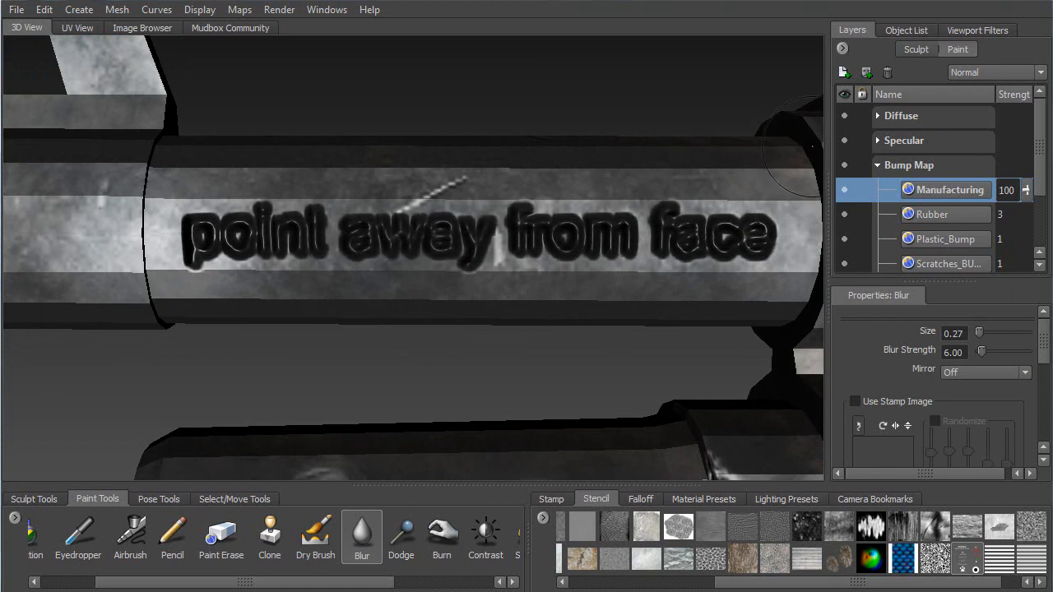
alt+middle_drag(574, 295, 448, 276)
mouse_move(448, 277)
alt+right_down()
mouse_move(363, 202)
mouse_move(298, 282)
alt+right_up()
mouse_move(299, 282)
alt+middle_down()
mouse_move(331, 304)
mouse_move(372, 309)
alt+middle_up()
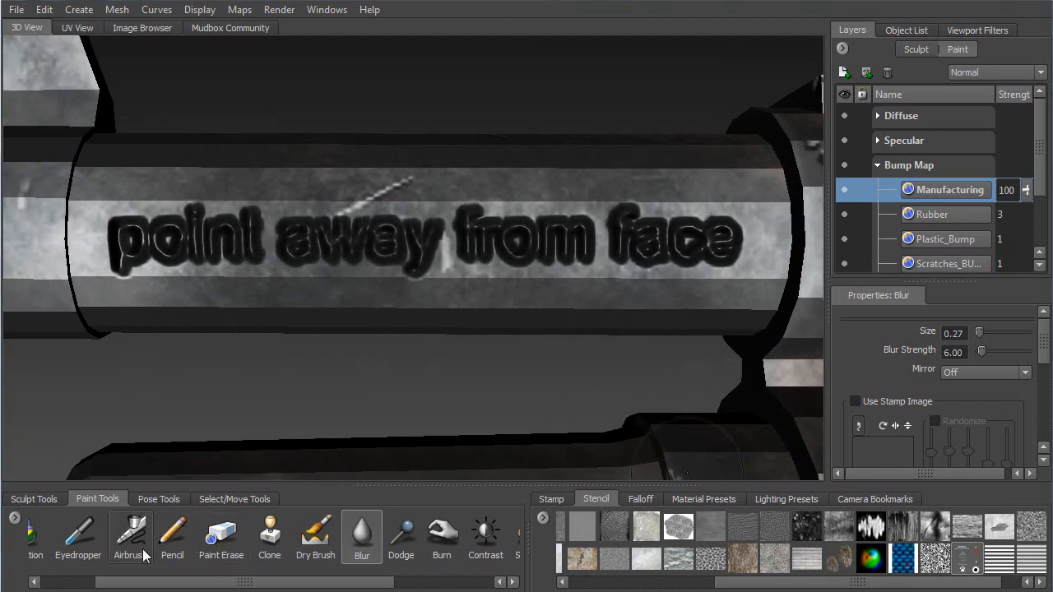
Step: Try fading the word "point" on the barrel with Paint Erase at strength 13.60, undoing the stroke
click(221, 537)
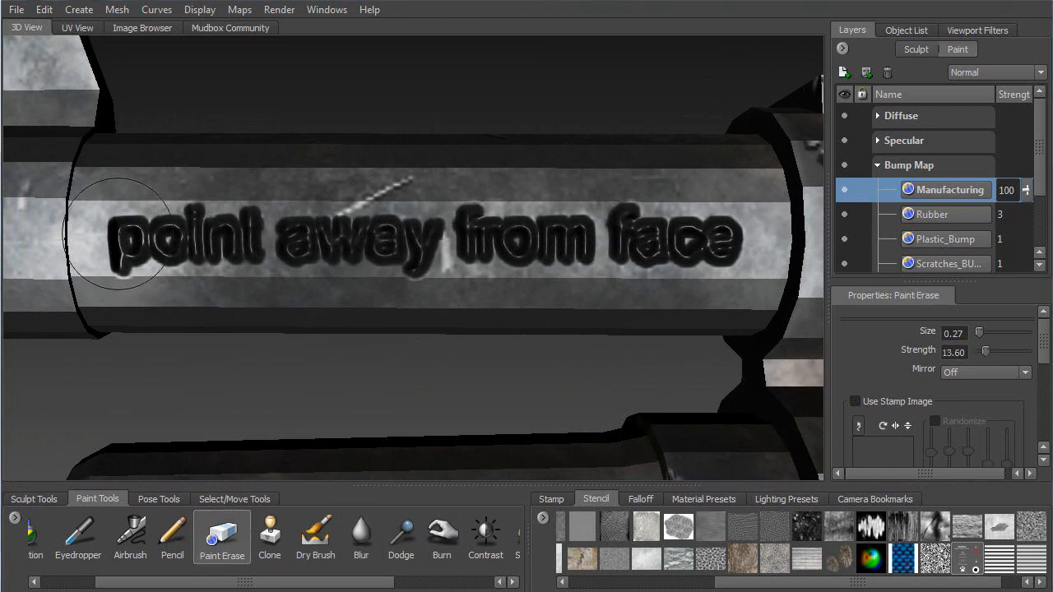
drag(110, 237, 202, 235)
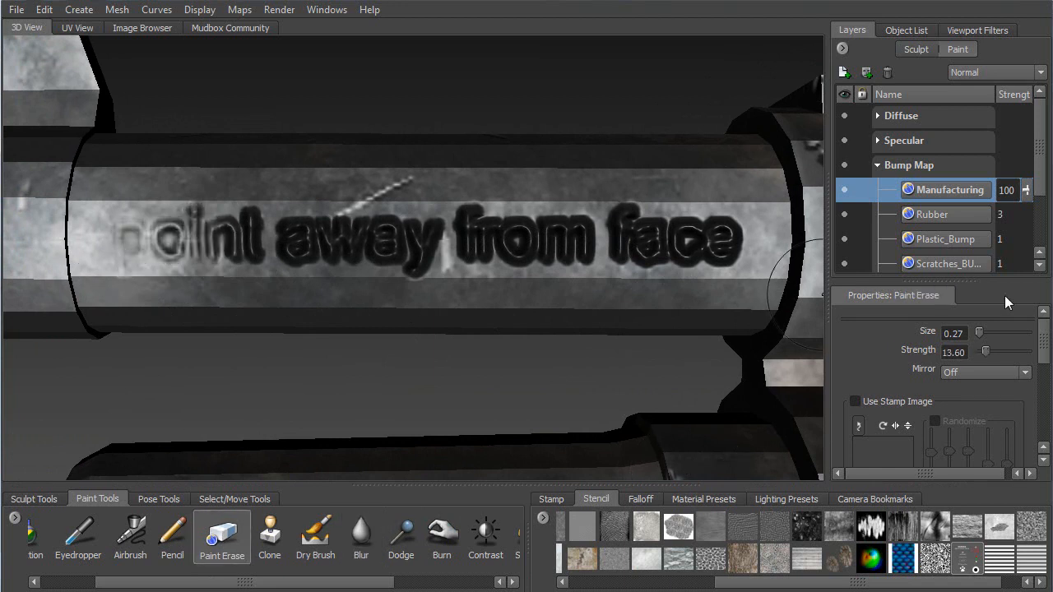
key(ctrl+z)
Step: Set the Paint Erase strength to 10.20 and partly erase the first letters of "point" on the barrel
drag(986, 350, 982, 351)
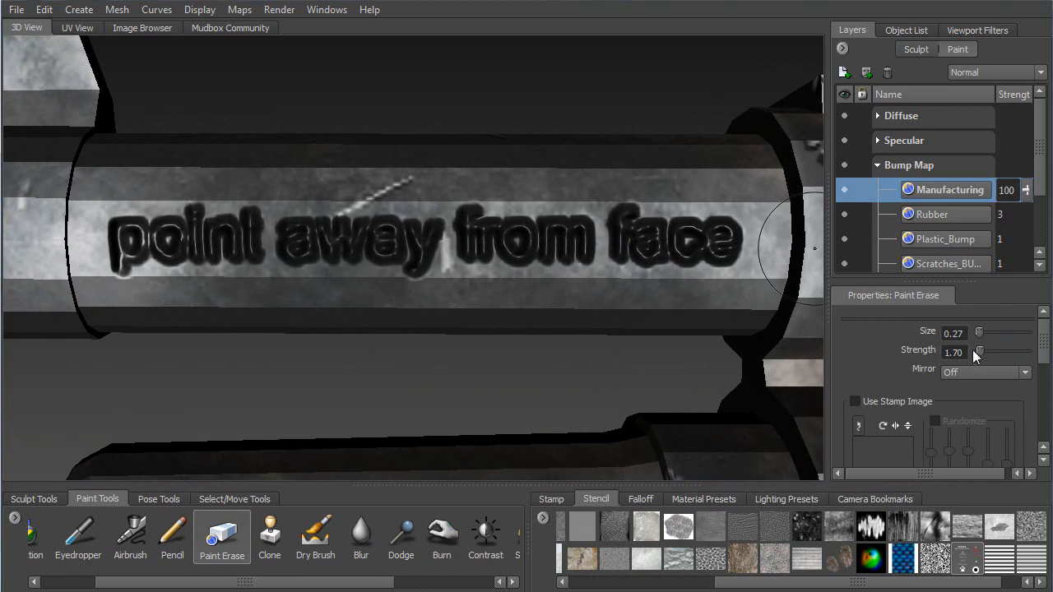
drag(981, 350, 982, 349)
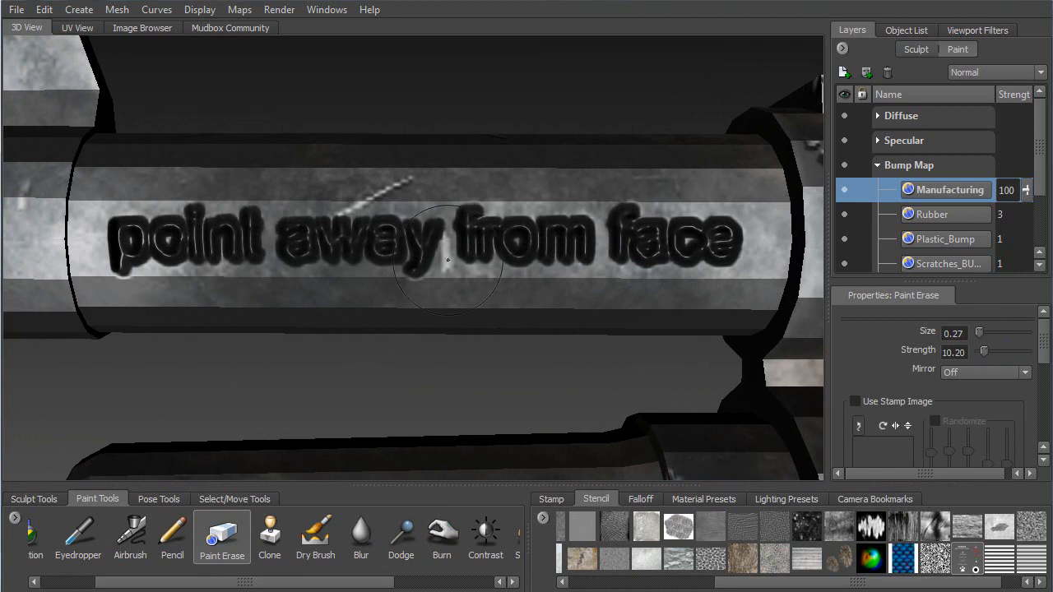
drag(141, 254, 215, 255)
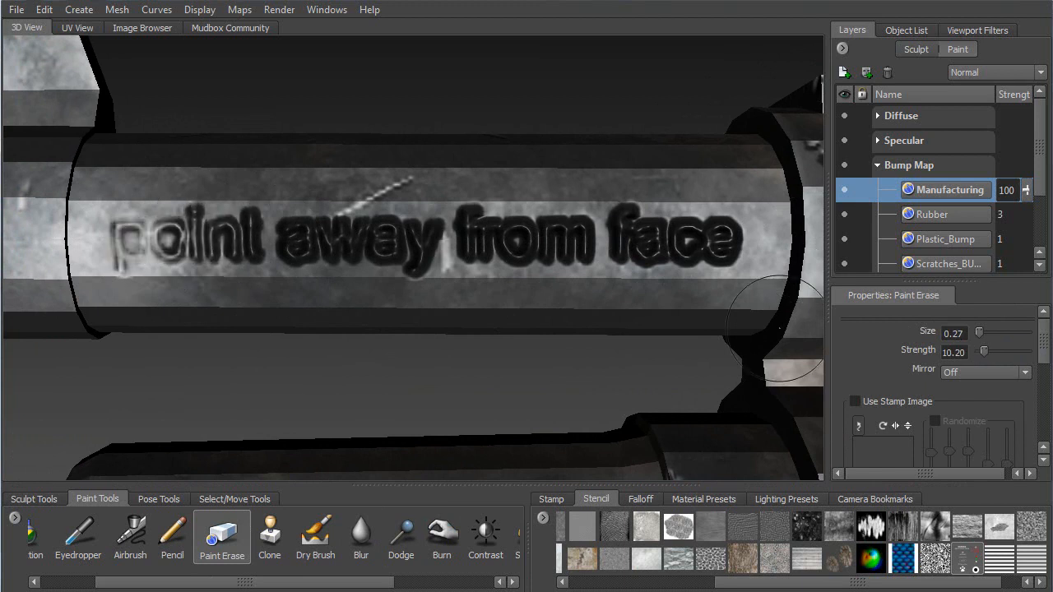
Step: Undo the partial erase of the word "point" and lower the pen-pressure minimum strength for Paint Erase
key(ctrl+z)
drag(1045, 337, 1045, 413)
click(849, 449)
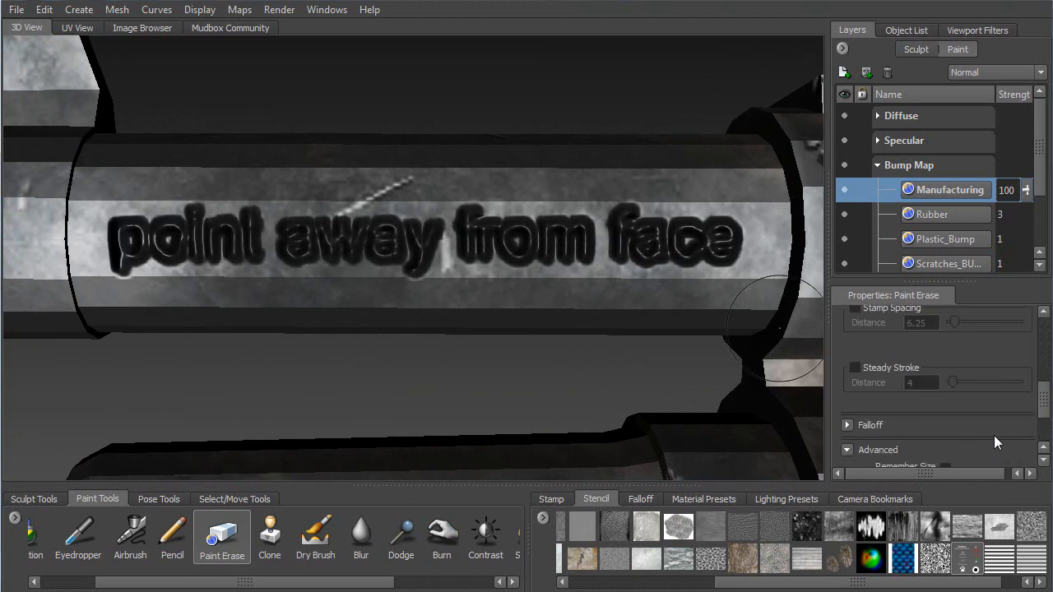
scroll(946, 446, down, 2)
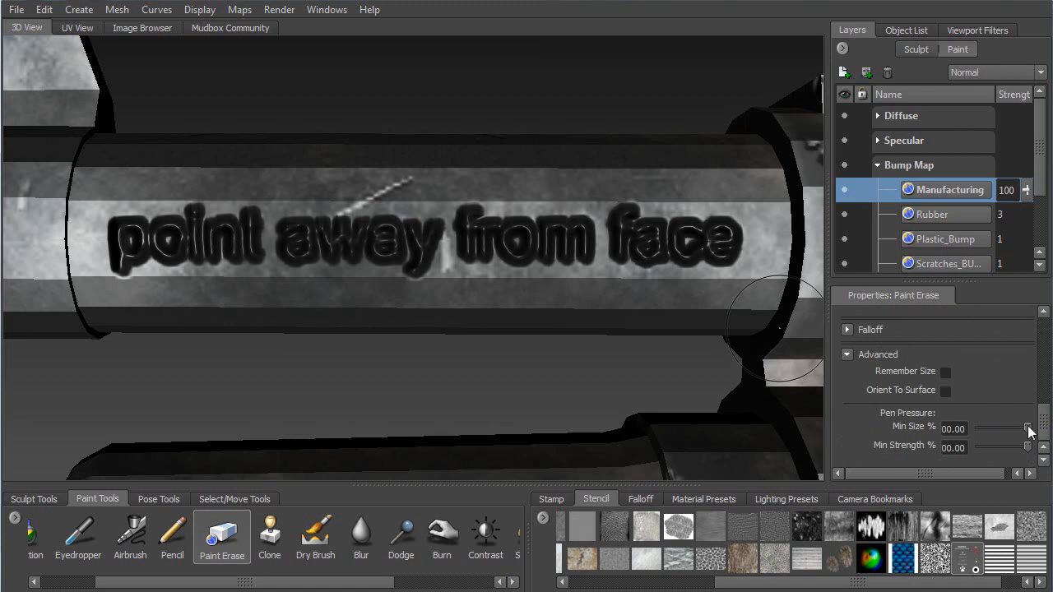
drag(1027, 447, 977, 447)
Step: Turn on Stamp Spacing for Paint Erase and erase the whole "point away from face" lettering from the barrel
drag(1045, 425, 1031, 359)
scroll(894, 440, down, 2)
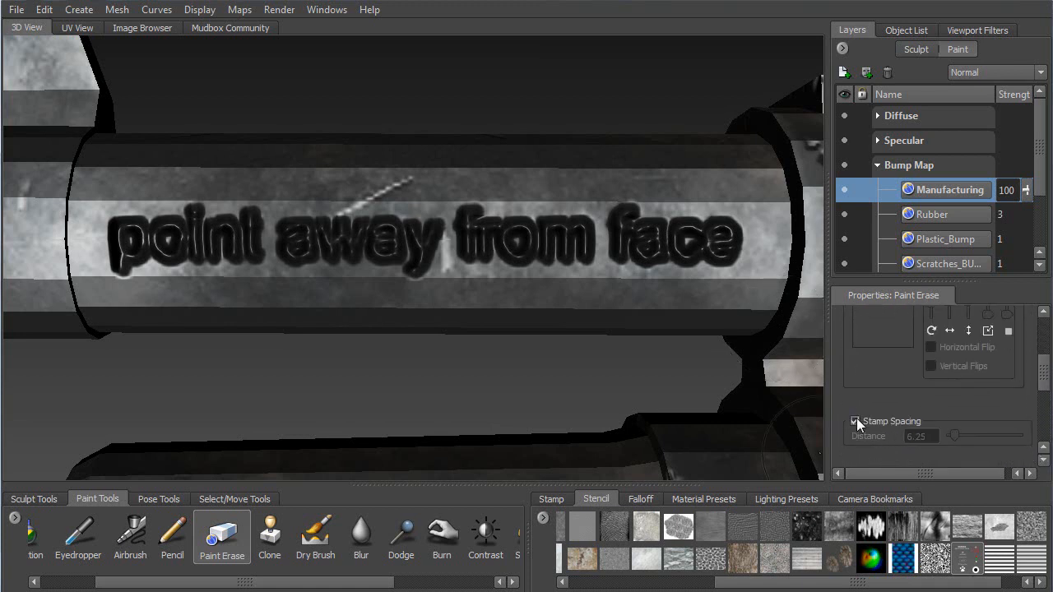
mouse_move(156, 246)
mouse_down()
mouse_move(345, 240)
mouse_move(398, 254)
mouse_move(490, 240)
mouse_move(724, 242)
mouse_move(603, 219)
mouse_up()
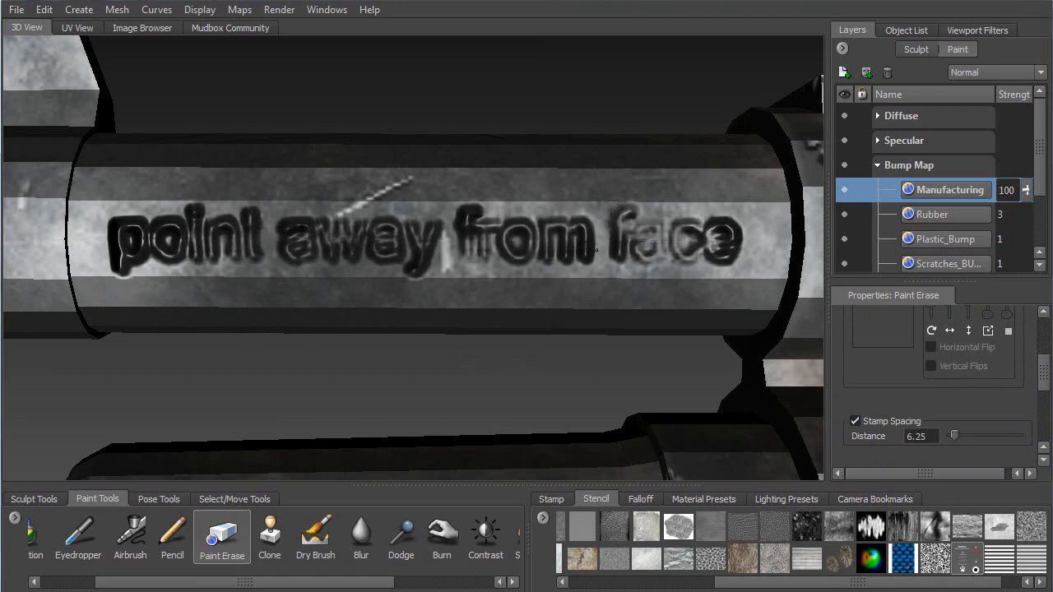
mouse_move(606, 266)
mouse_down()
mouse_move(641, 247)
mouse_move(722, 240)
mouse_move(565, 267)
mouse_move(469, 226)
mouse_move(465, 240)
mouse_move(588, 247)
mouse_move(172, 237)
mouse_move(205, 235)
mouse_move(124, 247)
mouse_move(222, 247)
mouse_move(130, 281)
mouse_up()
mouse_move(247, 235)
mouse_down()
mouse_move(481, 223)
mouse_move(568, 238)
mouse_move(603, 215)
mouse_move(724, 247)
mouse_move(693, 231)
mouse_up()
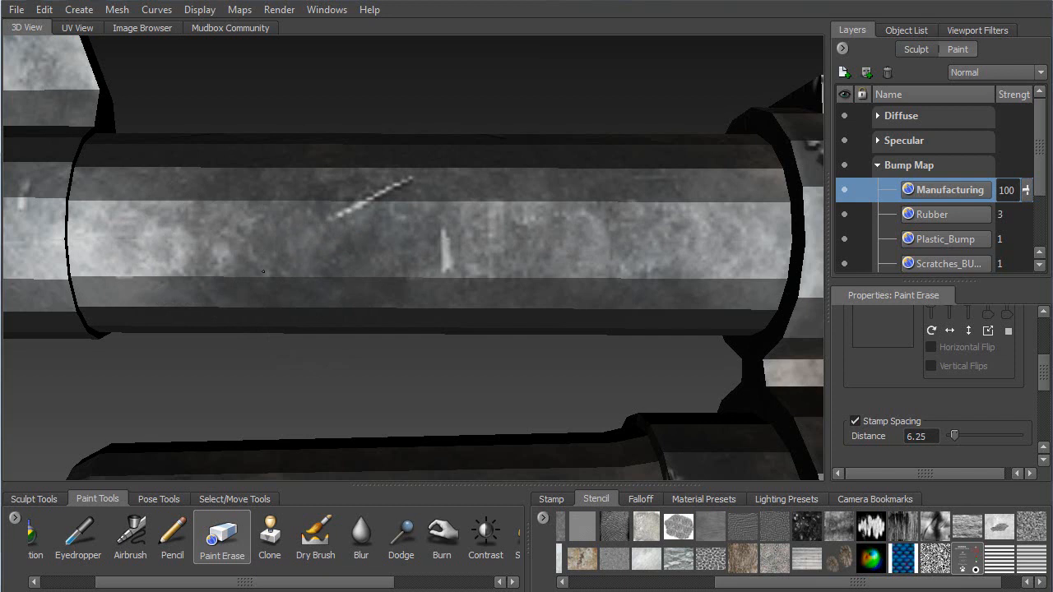
Step: Create a new 2048 Bump Map paint layer named "Etching"
click(845, 72)
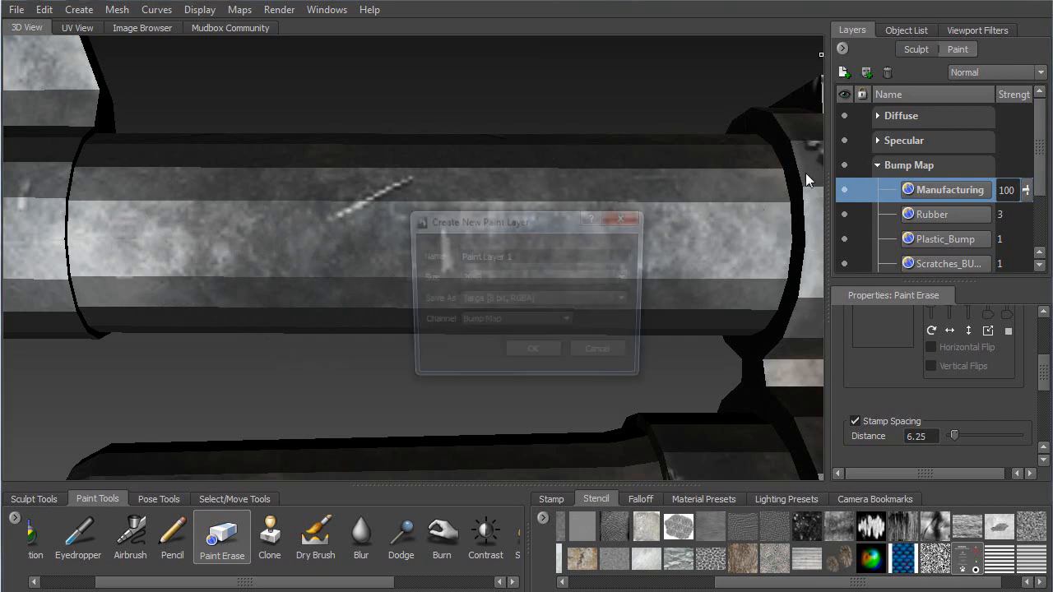
drag(519, 258, 392, 278)
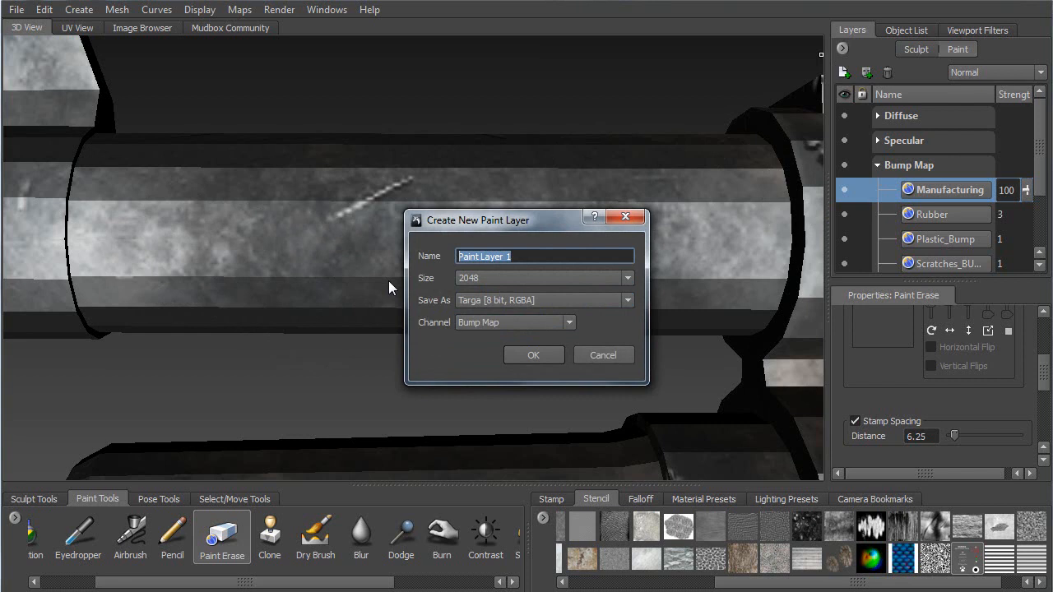
text(Etching)
key(Return)
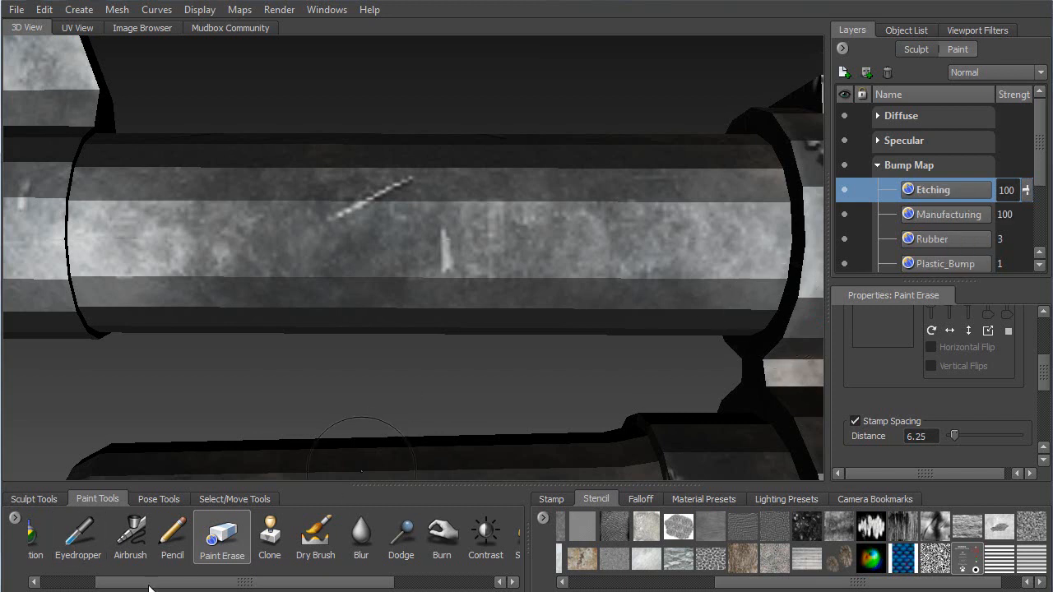
Step: Scale and align the stencil's "point away from face" text along the barrel and project it onto the Etching layer
drag(157, 582, 38, 566)
click(110, 535)
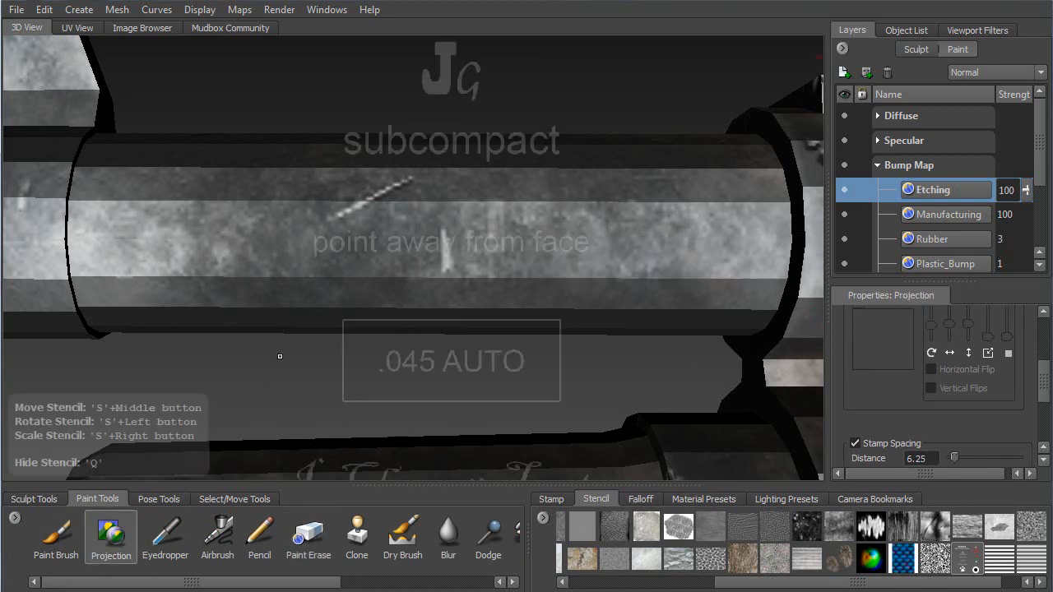
right_drag(296, 330, 223, 319)
middle_drag(222, 319, 491, 419)
right_drag(492, 419, 468, 441)
middle_drag(468, 441, 456, 431)
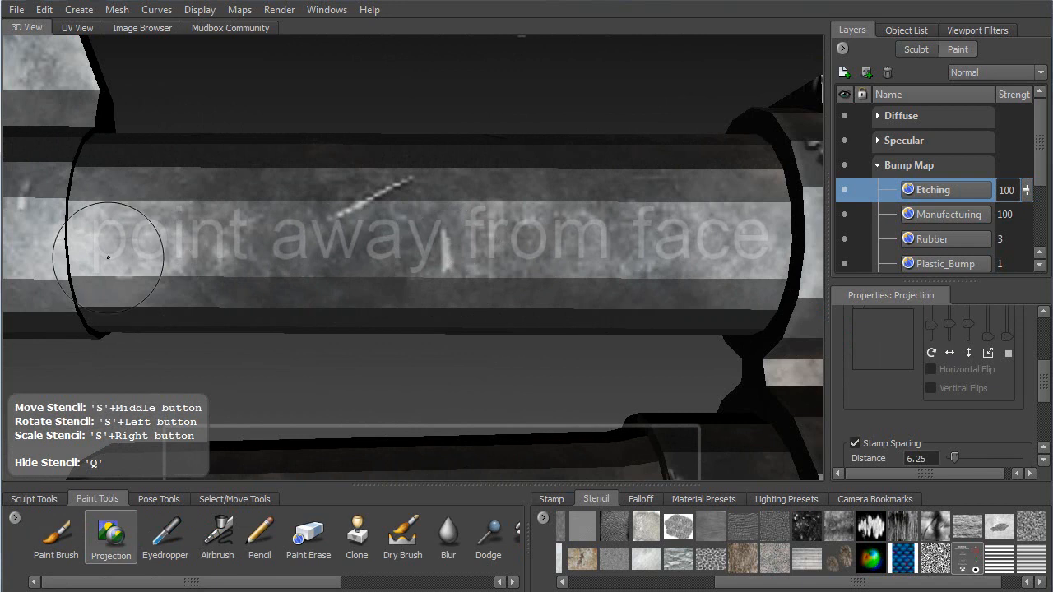
drag(98, 235, 770, 239)
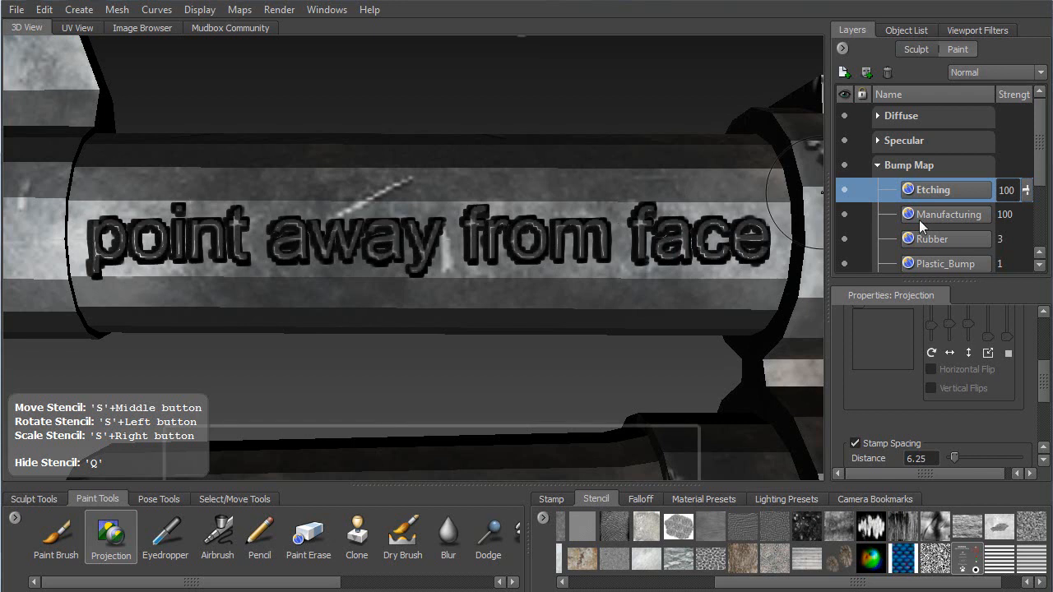
Step: Hide the stencil and set the Etching layer's strength to 3
drag(1026, 190, 1027, 276)
key(q)
alt+drag(593, 334, 430, 168)
alt+right_drag(429, 168, 338, 190)
alt+middle_drag(339, 190, 209, 208)
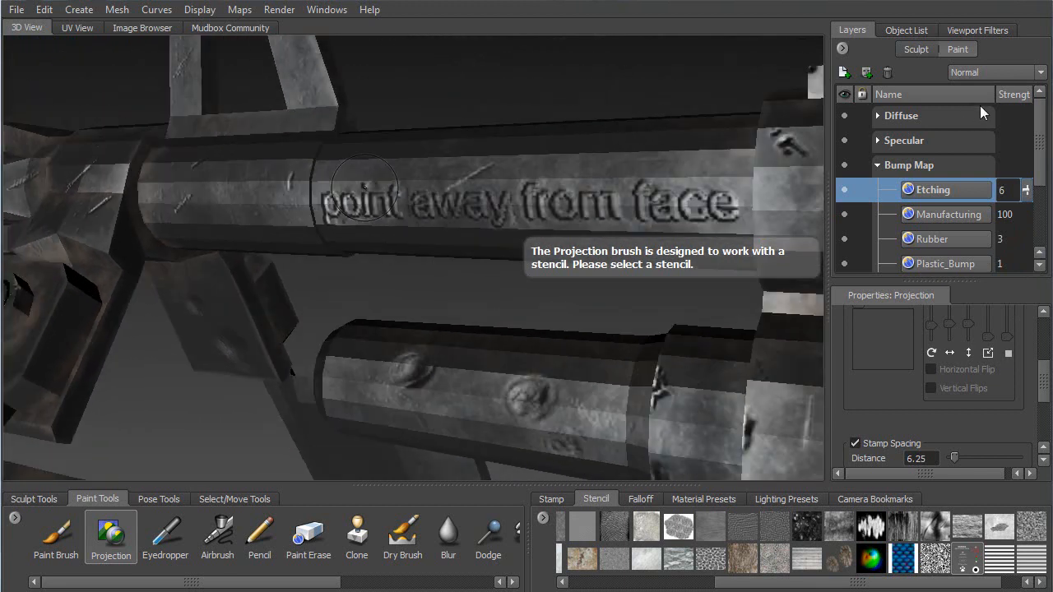
text(3)
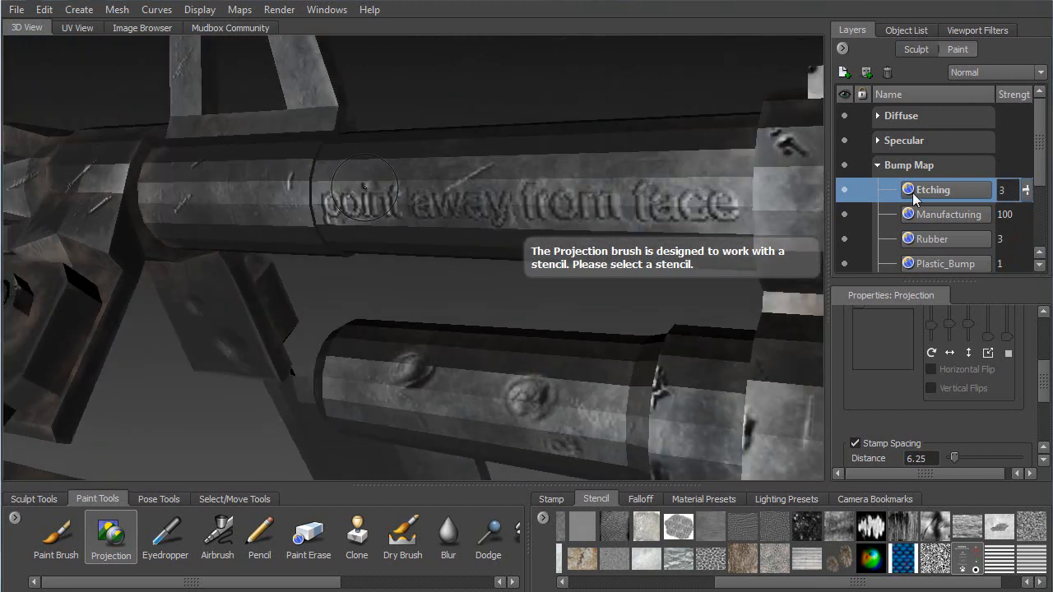
Step: Fit the stencil's "WARNING refer to owner's manual" text onto the receiver above the trigger guard, project it and hide the stencil
alt+drag(563, 318, 519, 314)
alt+right_drag(321, 358, 406, 326)
mouse_move(424, 325)
alt+mouse_down()
mouse_move(307, 351)
mouse_move(318, 327)
mouse_move(512, 325)
mouse_move(443, 324)
alt+mouse_up()
mouse_move(443, 325)
alt+middle_down()
mouse_move(96, 294)
mouse_move(4, 350)
alt+middle_up()
mouse_move(721, 314)
alt+middle_down()
mouse_move(536, 294)
mouse_move(146, 296)
alt+middle_up()
alt+middle_drag(360, 299, 138, 269)
alt+drag(362, 299, 192, 289)
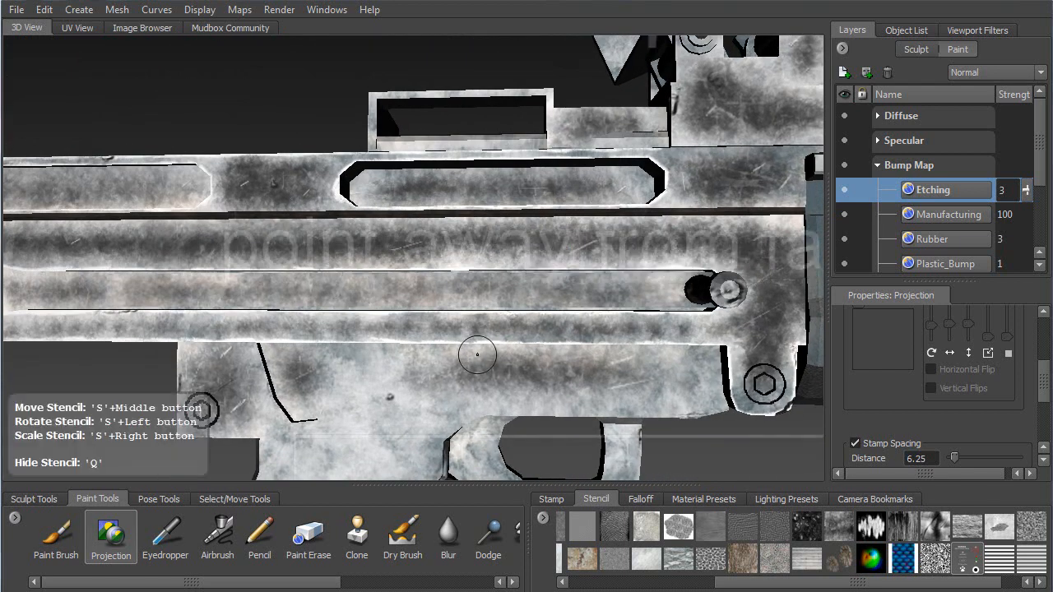
right_drag(395, 247, 455, 195)
middle_drag(455, 194, 244, 534)
right_drag(392, 334, 284, 372)
middle_drag(403, 243, 294, 98)
right_drag(288, 189, 278, 191)
middle_drag(291, 183, 286, 132)
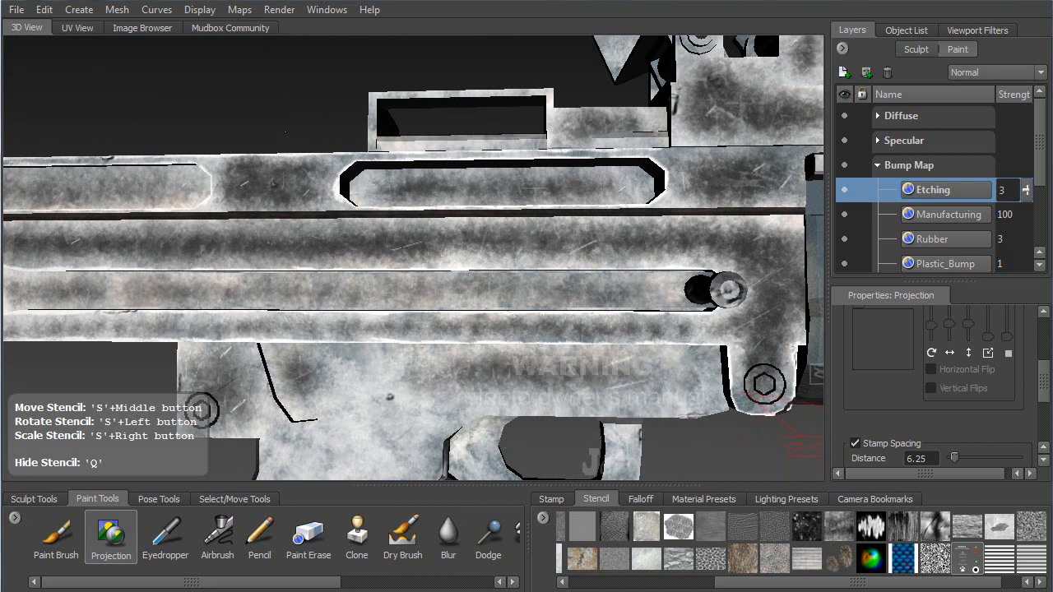
key(q)
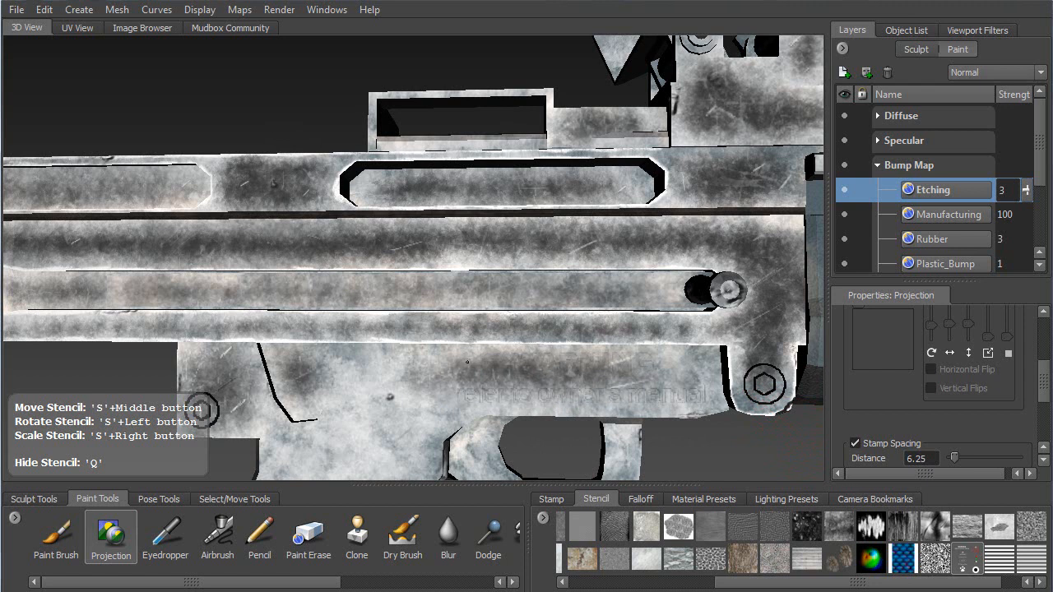
key(q)
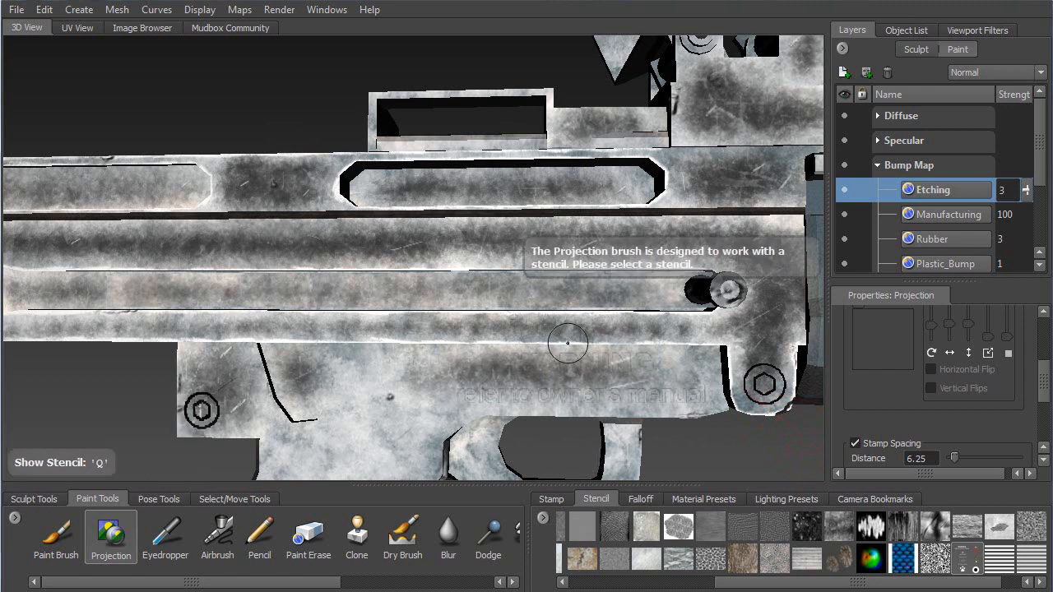
Step: Invert the "WARNING refer to owner's manual" lettering on the receiver with the Invert tool
alt+drag(557, 349, 542, 338)
alt+right_drag(542, 339, 520, 454)
alt+middle_drag(520, 454, 362, 280)
mouse_move(362, 280)
alt+mouse_down()
mouse_move(345, 303)
mouse_move(362, 297)
alt+mouse_up()
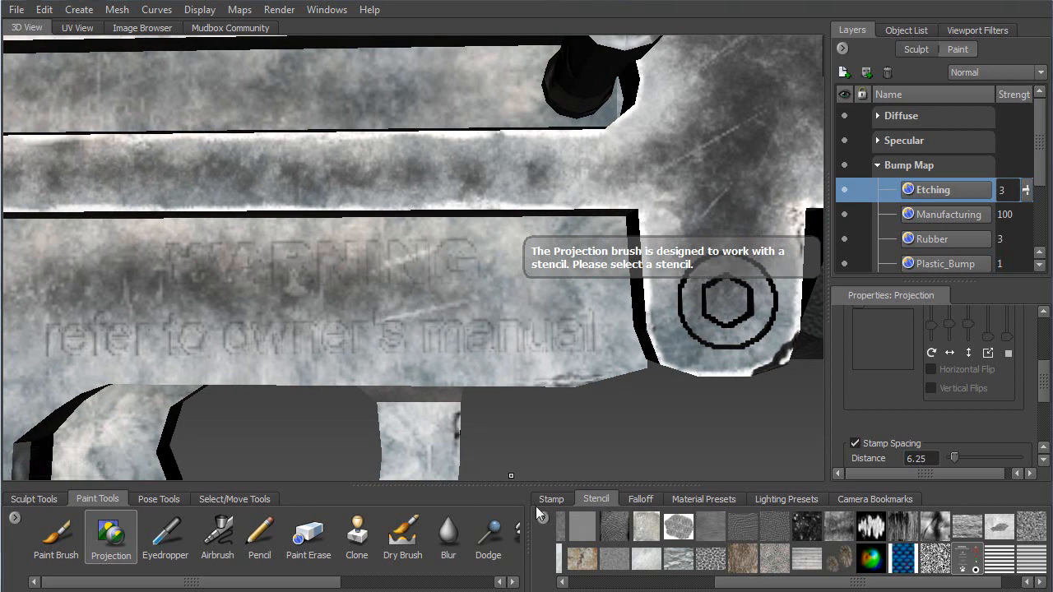
drag(329, 587, 483, 586)
click(500, 534)
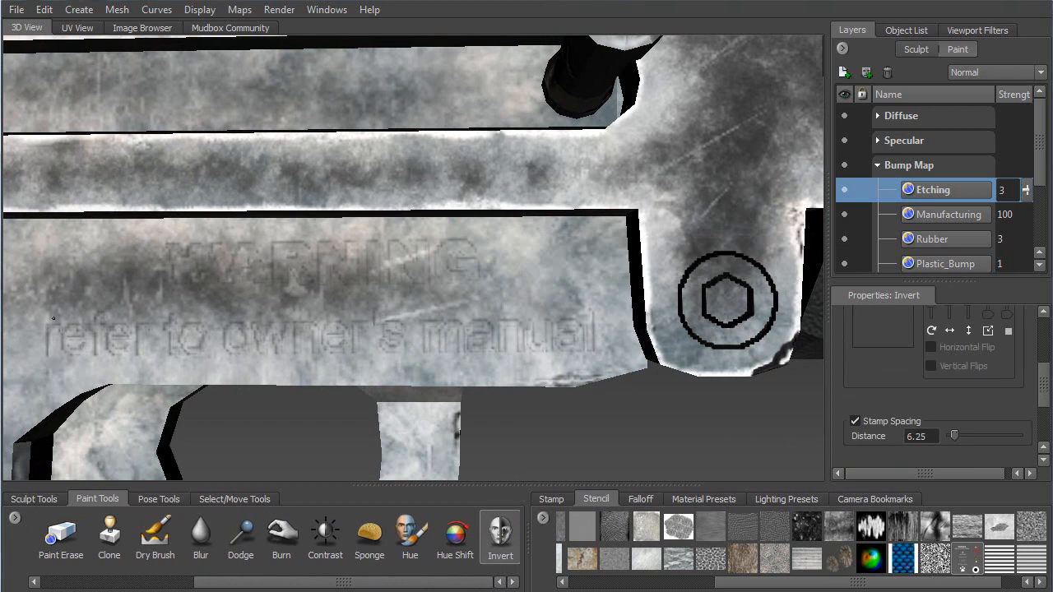
drag(139, 345, 603, 328)
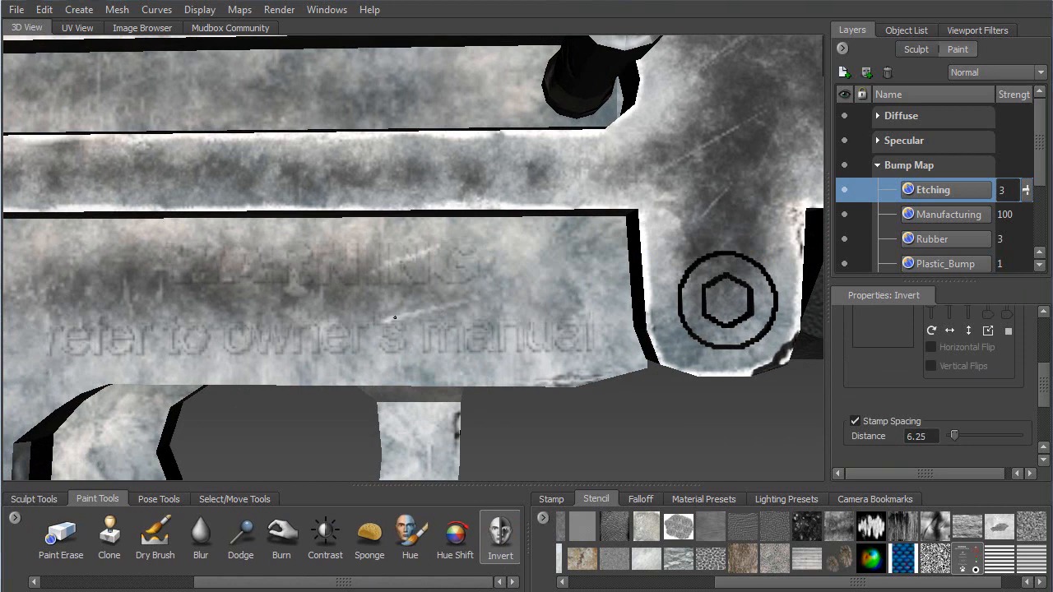
Step: Invert the "point away from face" lettering on the barrel with the Invert tool
alt+drag(230, 312, 543, 308)
alt+middle_drag(543, 308, 765, 329)
alt+middle_drag(330, 354, 827, 397)
alt+middle_drag(428, 339, 708, 342)
alt+right_drag(428, 354, 562, 527)
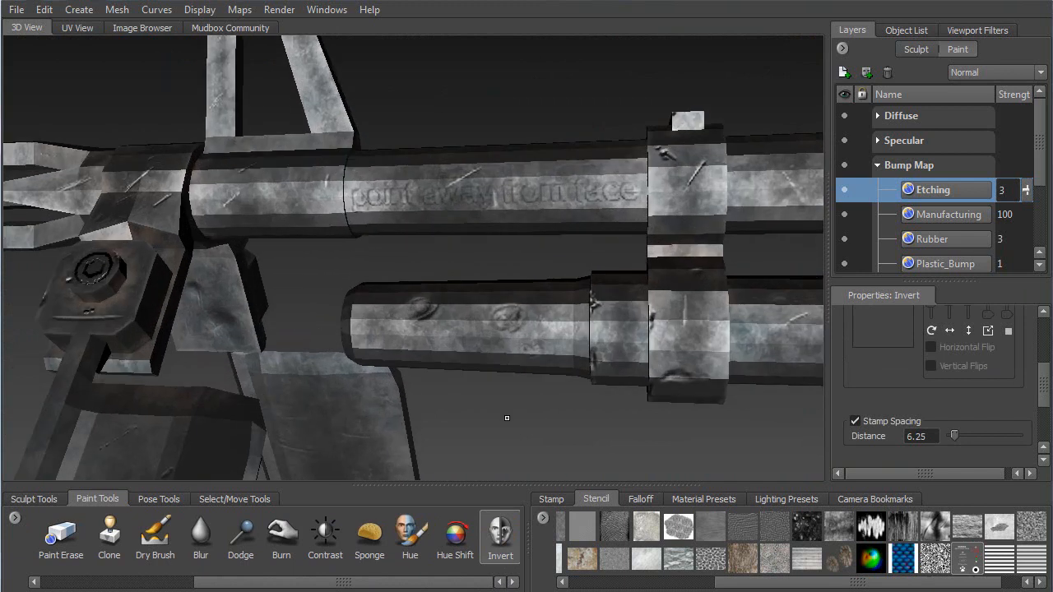
alt+right_drag(362, 428, 385, 557)
alt+right_drag(438, 261, 446, 284)
key(f)
alt+right_drag(473, 177, 478, 216)
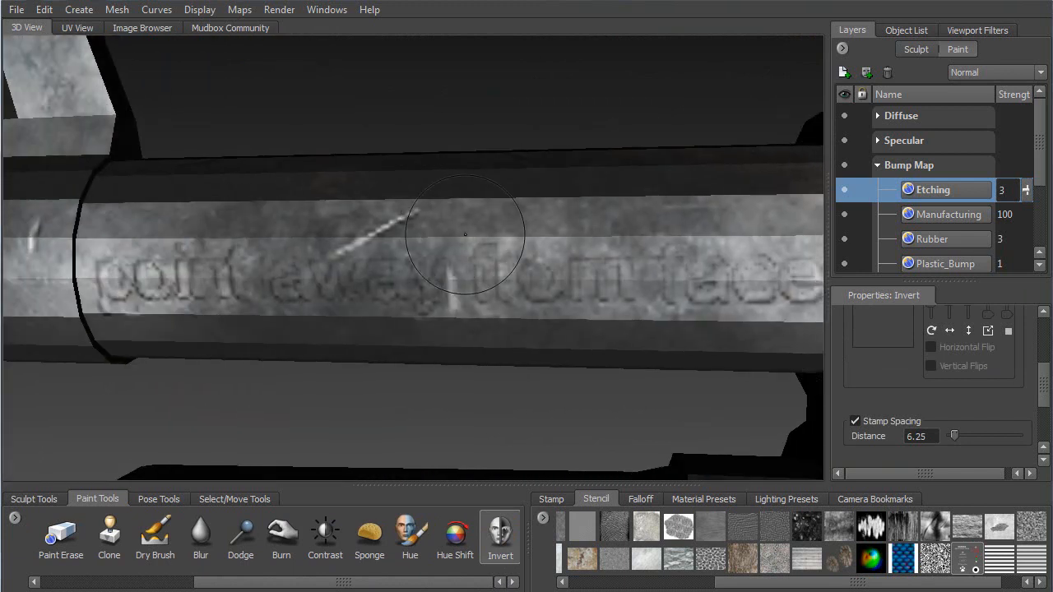
alt+right_drag(397, 320, 223, 247)
alt+middle_drag(223, 247, 207, 258)
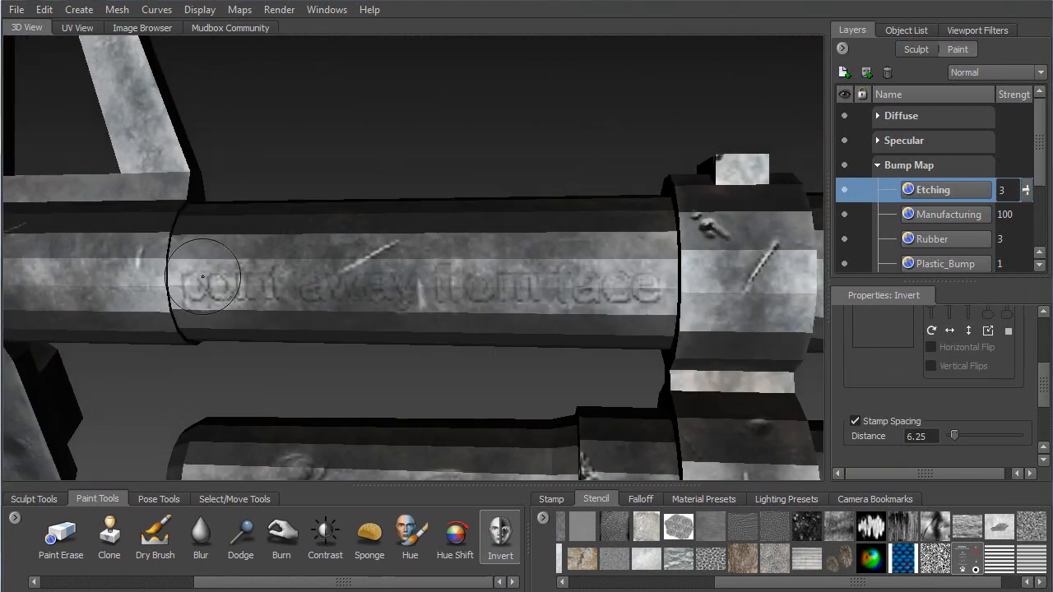
alt+right_drag(178, 258, 560, 288)
alt+middle_drag(560, 288, 738, 251)
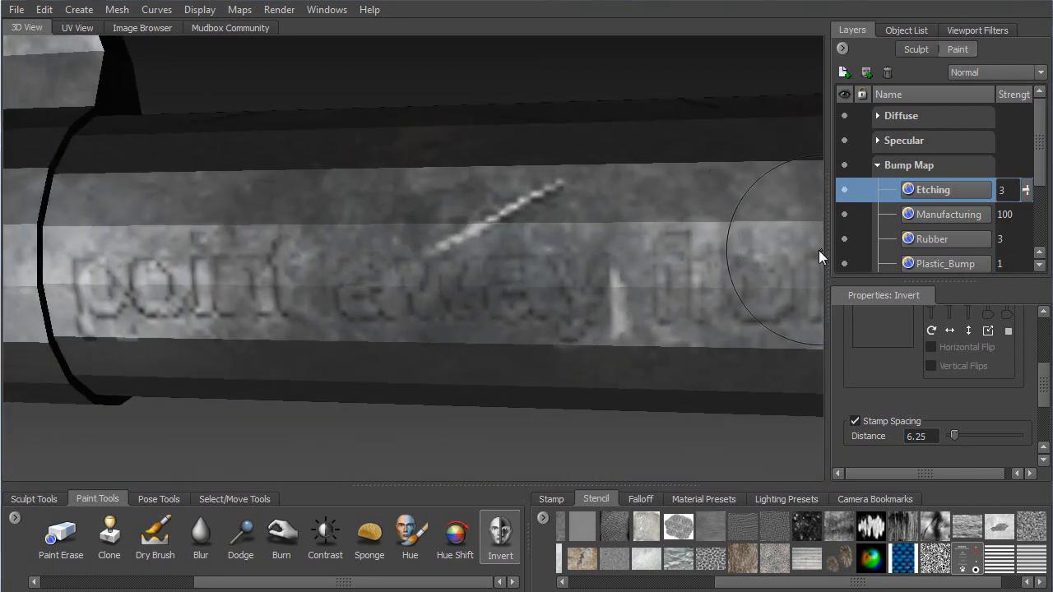
alt+right_drag(512, 321, 310, 299)
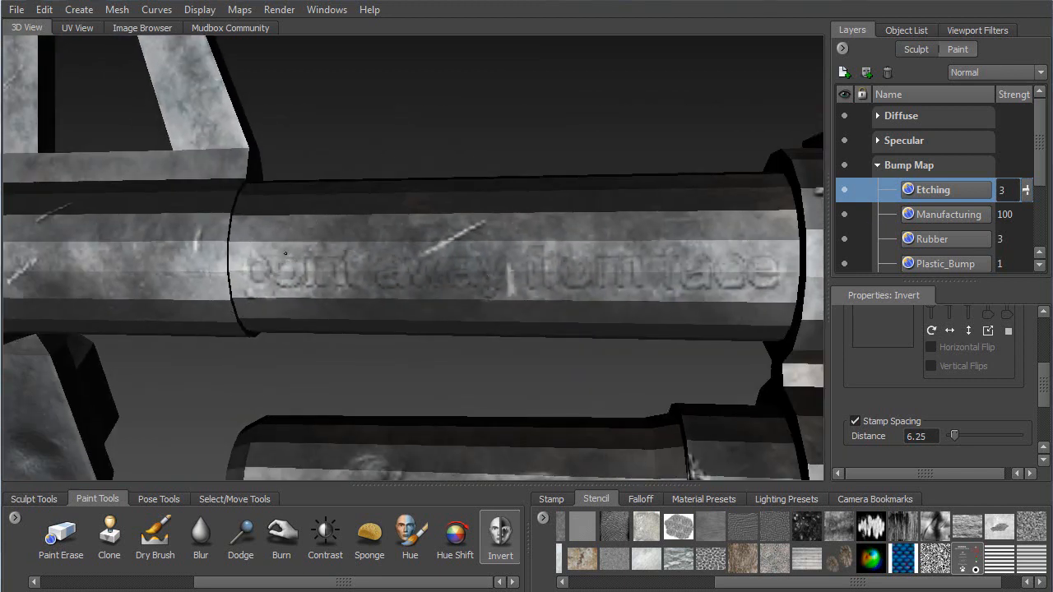
drag(491, 299, 700, 284)
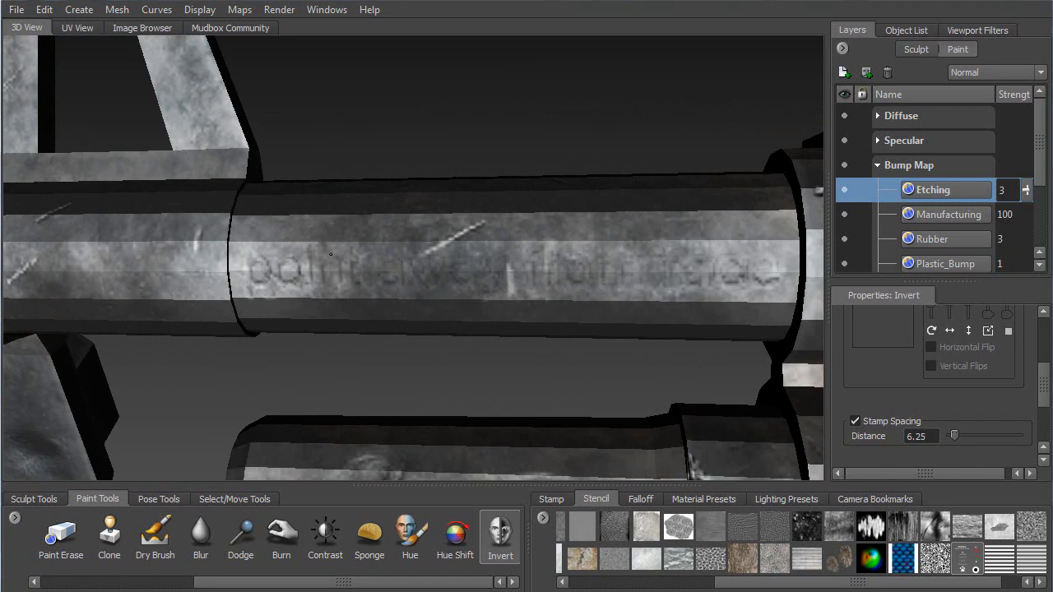
Step: Switch to the Projection tool and align the stencil's paw print over the scratched block on top of the rifle
alt+drag(660, 269, 458, 327)
alt+right_drag(459, 327, 334, 17)
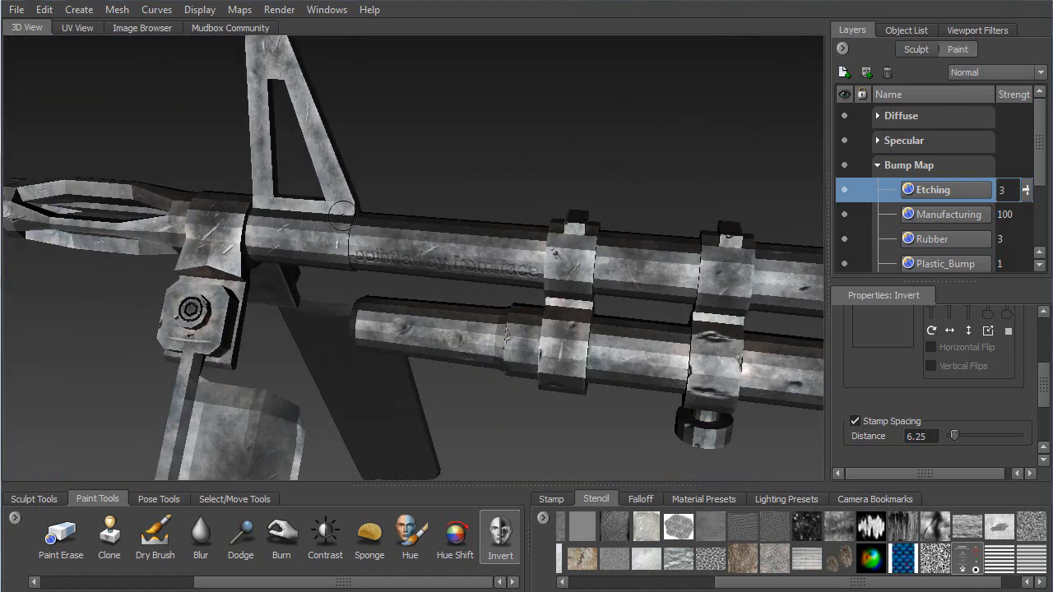
alt+right_drag(338, 208, 315, 94)
alt+middle_drag(368, 394, 60, 307)
alt+middle_drag(484, 227, 147, 225)
alt+drag(245, 300, 332, 193)
alt+right_drag(332, 193, 374, 371)
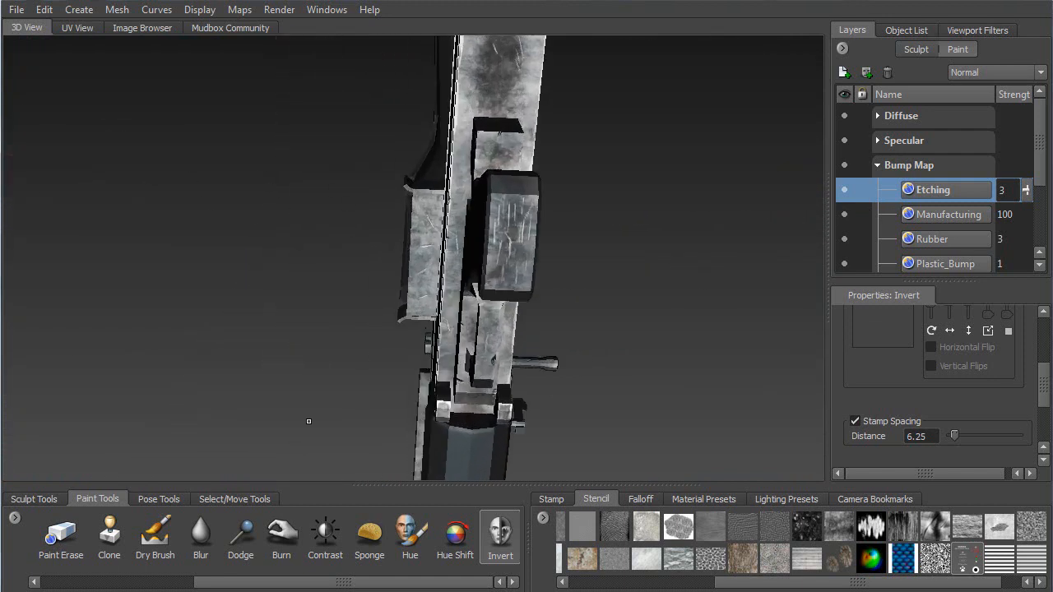
key(2)
key(q)
alt+drag(418, 319, 492, 314)
middle_drag(492, 314, 446, 125)
alt+right_drag(419, 197, 454, 324)
alt+middle_drag(453, 324, 342, 309)
alt+drag(342, 308, 410, 306)
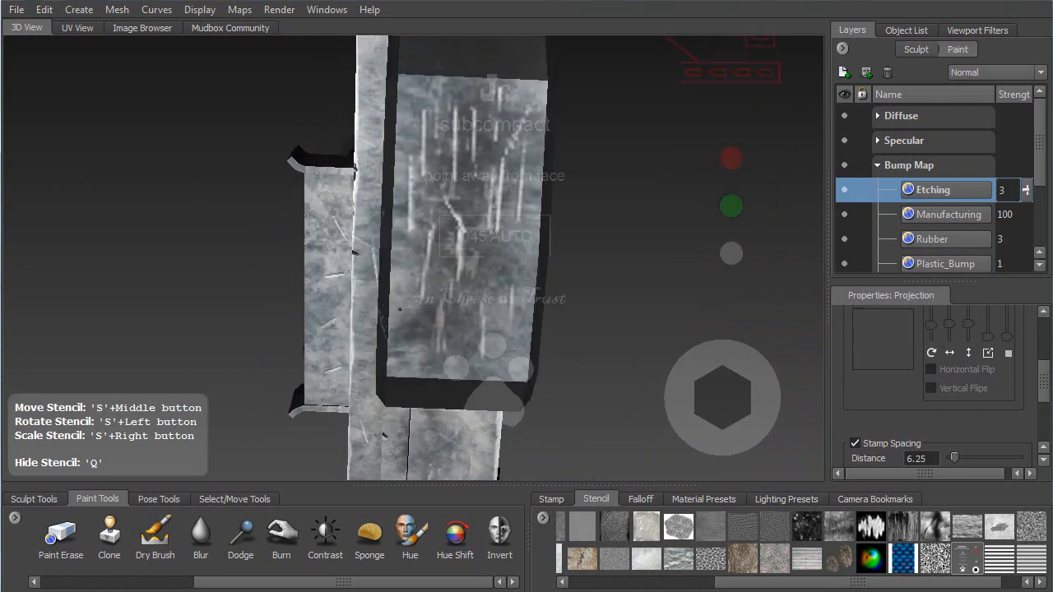
middle_drag(395, 342, 356, 190)
right_drag(356, 188, 373, 207)
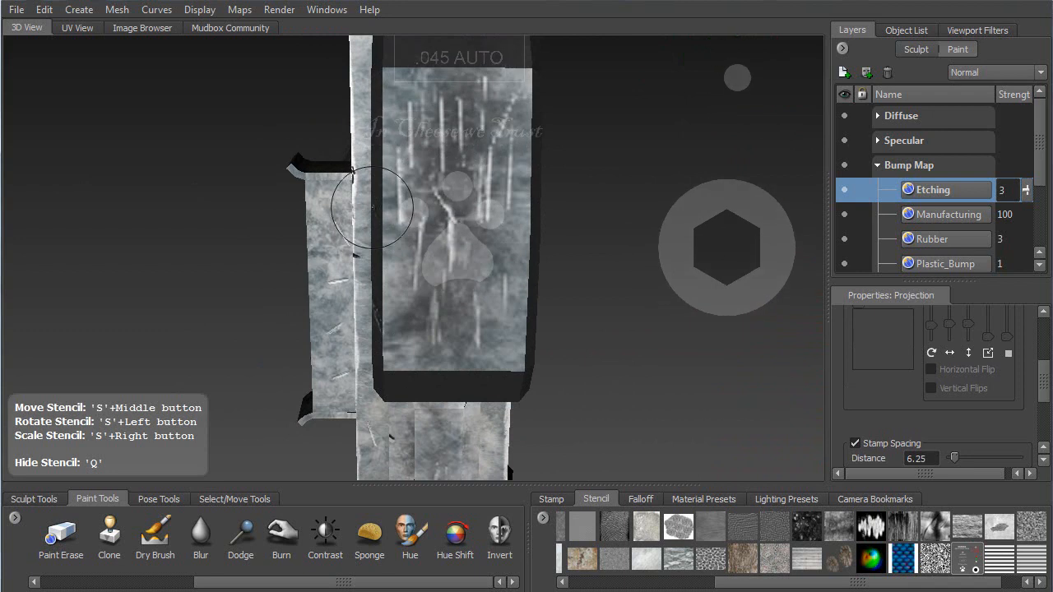
Step: Project the paw print onto the scratched block, painting on the Manufacturing layer
click(955, 218)
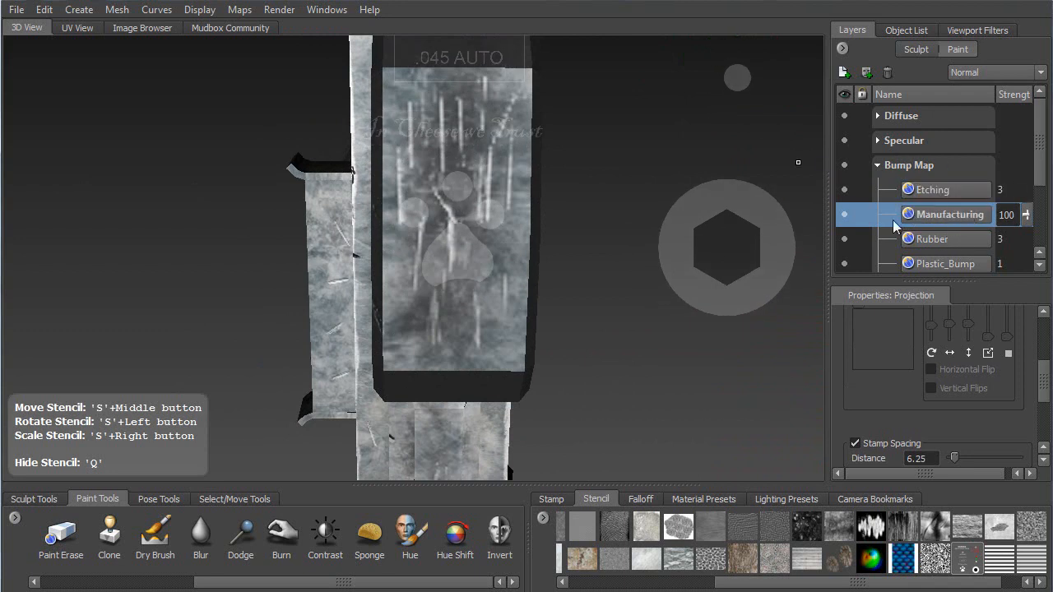
key(q)
mouse_move(475, 251)
mouse_down()
mouse_move(440, 276)
mouse_move(490, 261)
mouse_move(461, 226)
mouse_move(400, 221)
mouse_up()
drag(455, 195, 492, 221)
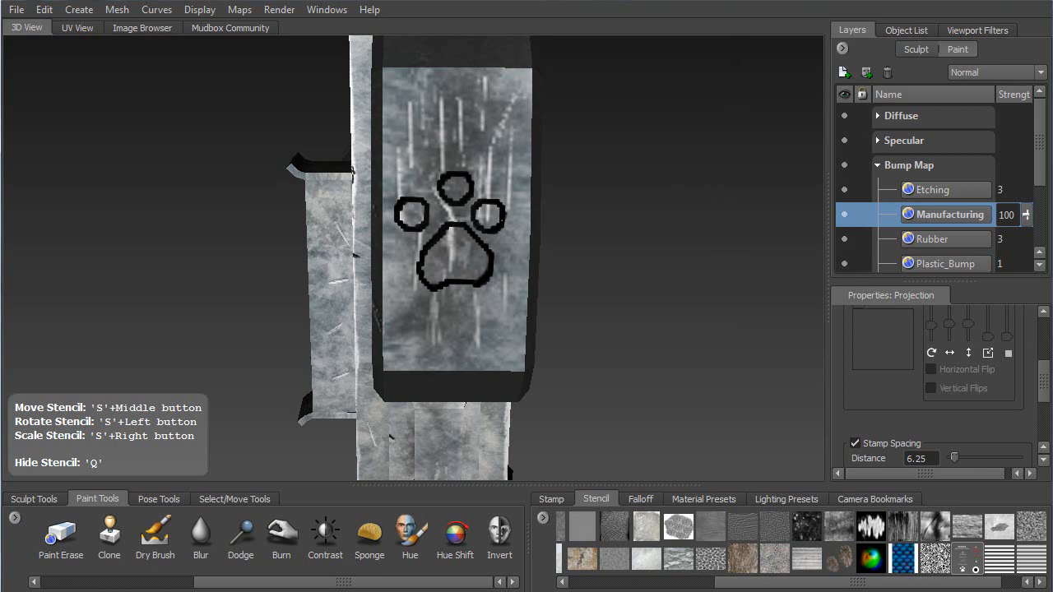
Step: Hide the stencil, try inverting the paw print with the Invert tool and undo the stroke
key(s)
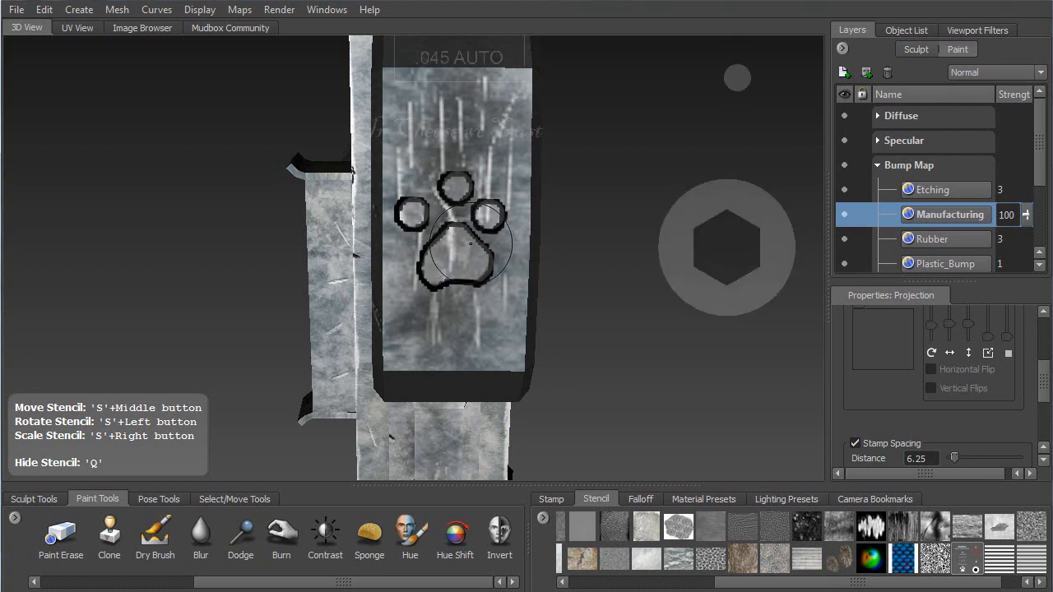
key(q)
mouse_move(410, 216)
mouse_down()
mouse_move(458, 188)
mouse_move(491, 212)
mouse_move(434, 262)
mouse_up()
key(ctrl+z)
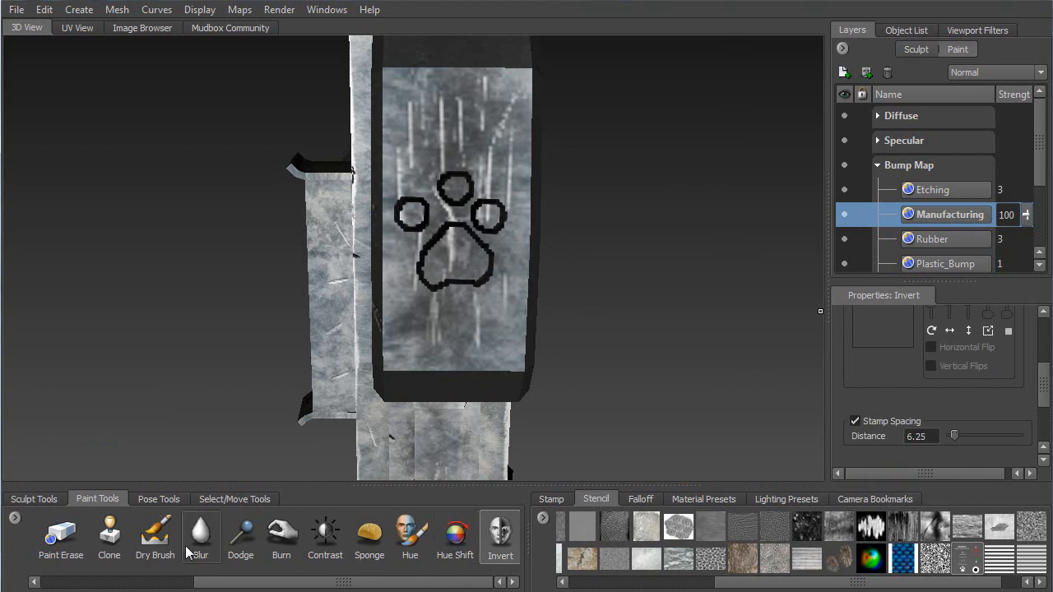
Step: Soften the outline of the paw print on the scratched block with the Blur tool
click(202, 537)
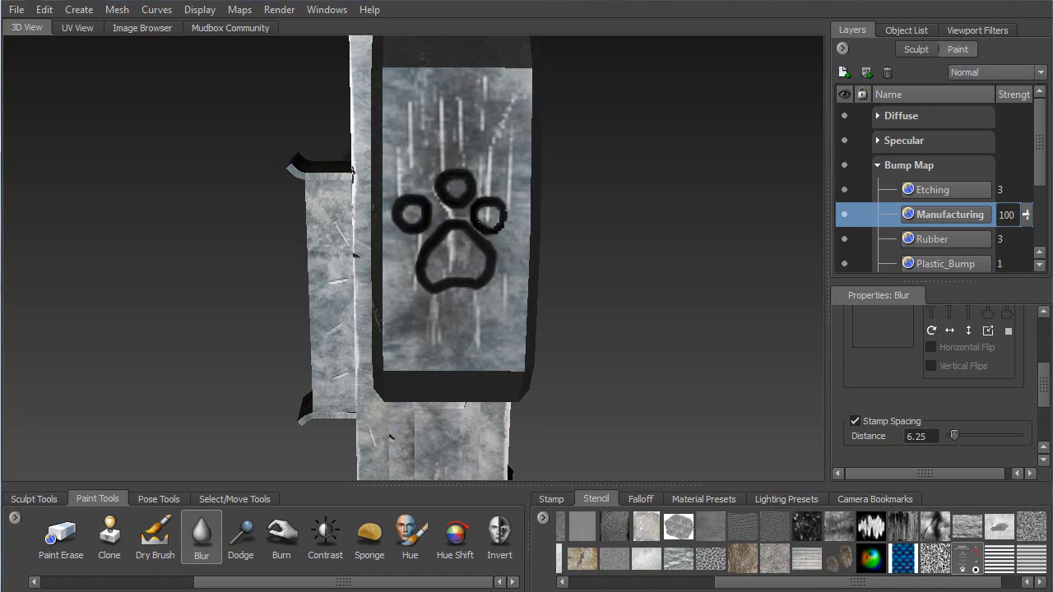
alt+drag(515, 238, 293, 299)
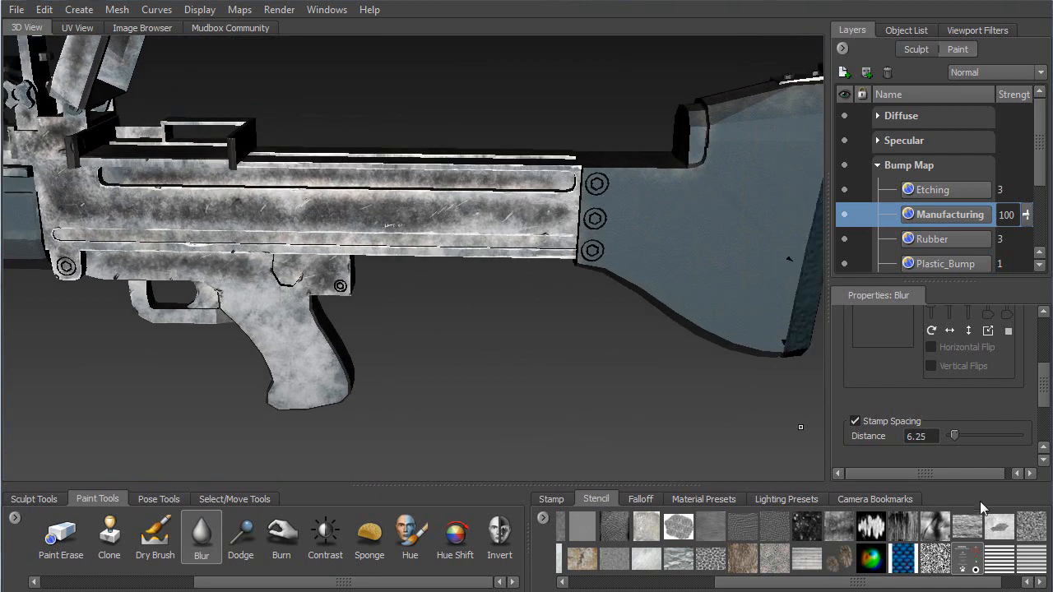
Step: Load the horizontal-lines stencil, then scale it and place it in the empty area above the stock
click(1001, 560)
alt+middle_drag(453, 273, 334, 412)
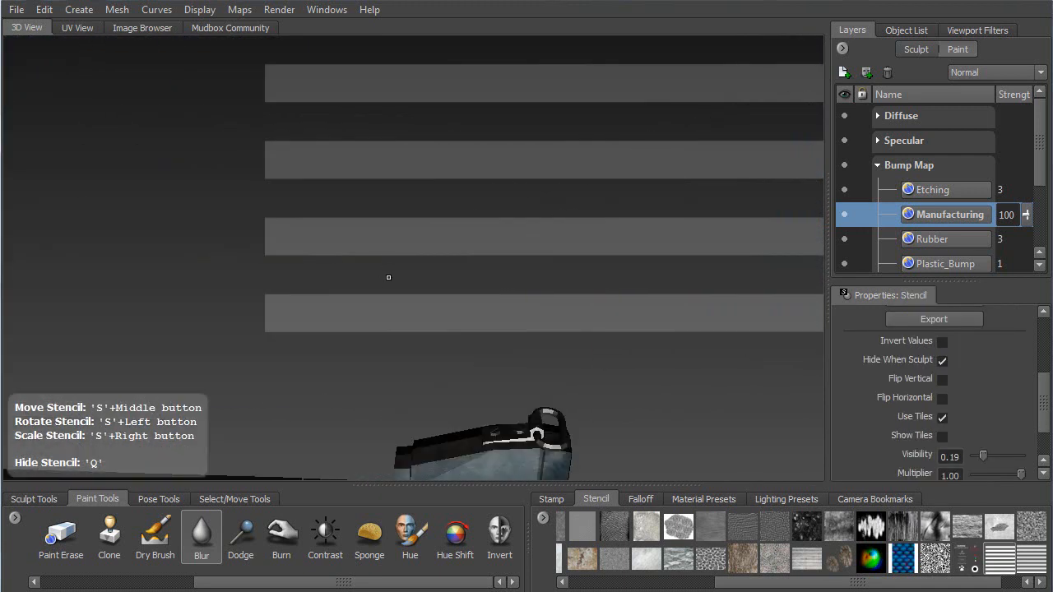
middle_drag(383, 258, 256, 371)
right_drag(256, 372, 238, 169)
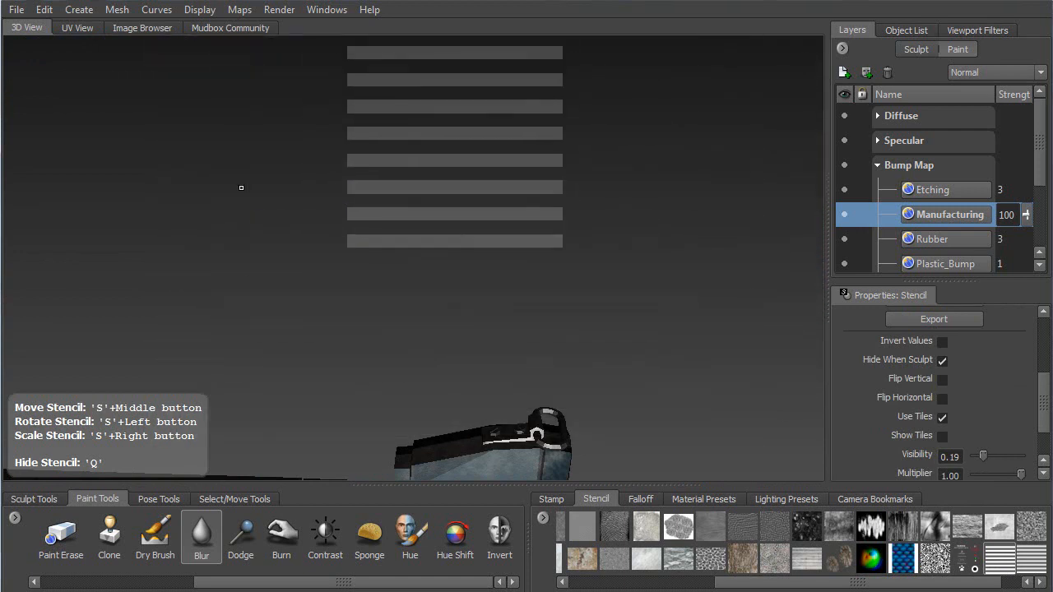
middle_drag(248, 224, 247, 307)
right_drag(390, 234, 419, 261)
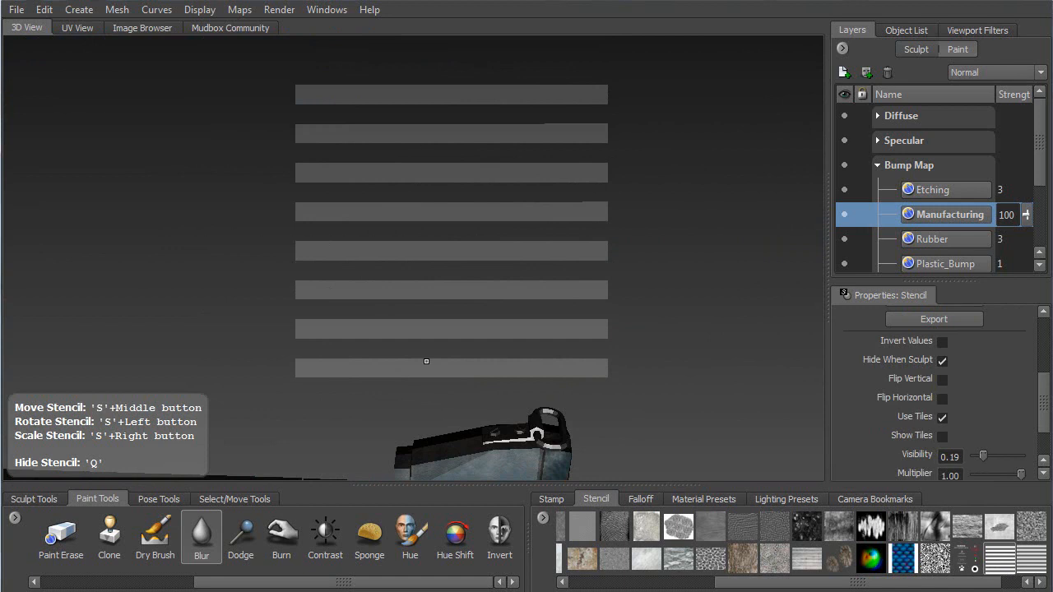
Step: Show the stencil's tiles, toggle Use Tiles off and on again, and scale the lines down to a finer spacing
click(943, 437)
alt+right_drag(429, 329, 400, 209)
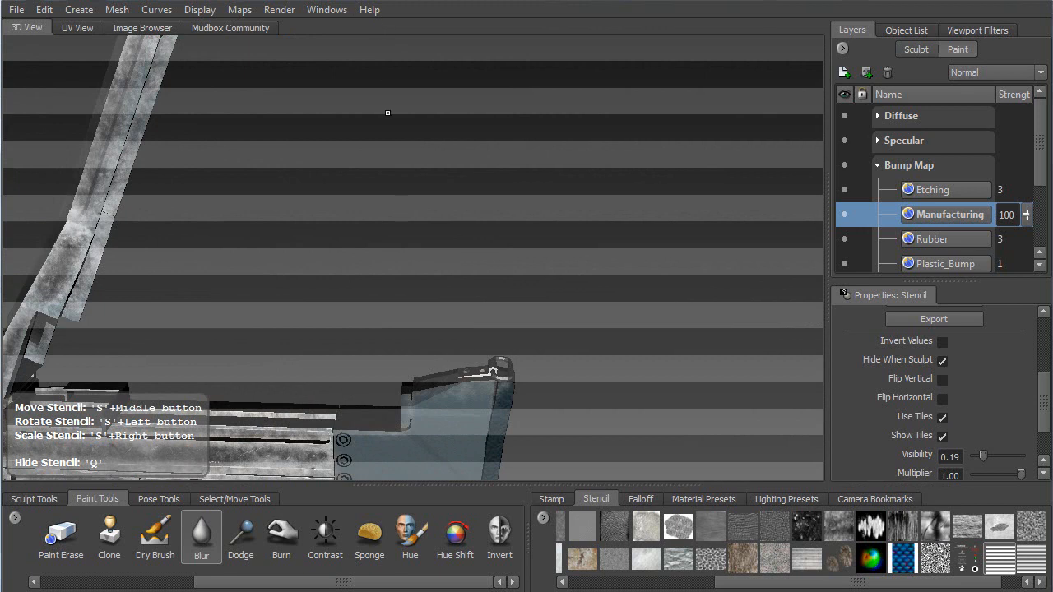
right_drag(405, 134, 466, 153)
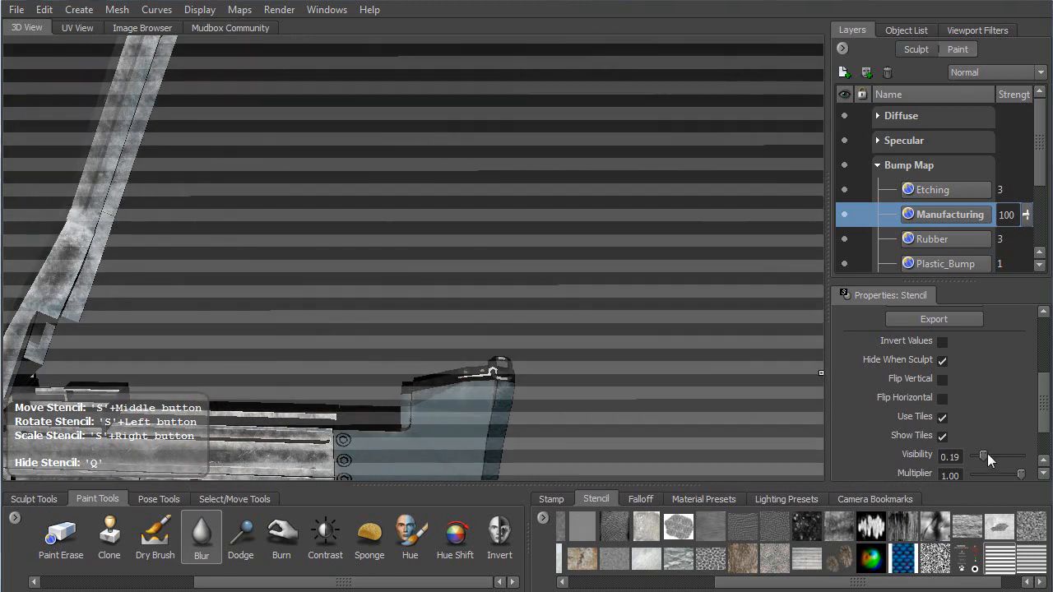
click(943, 417)
right_drag(494, 329, 500, 143)
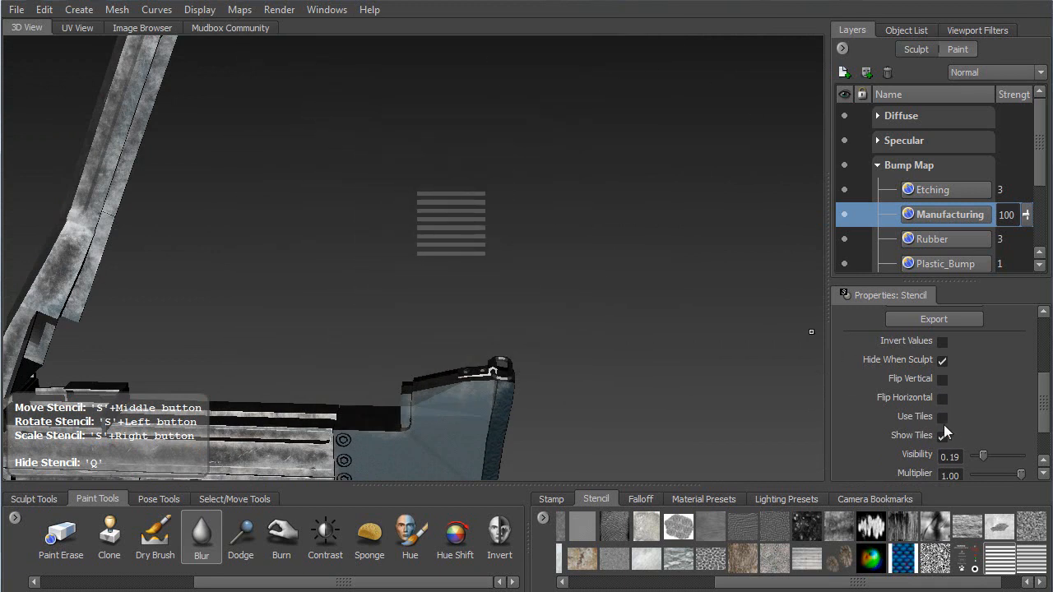
click(942, 421)
right_drag(398, 187, 403, 354)
right_drag(477, 354, 515, 66)
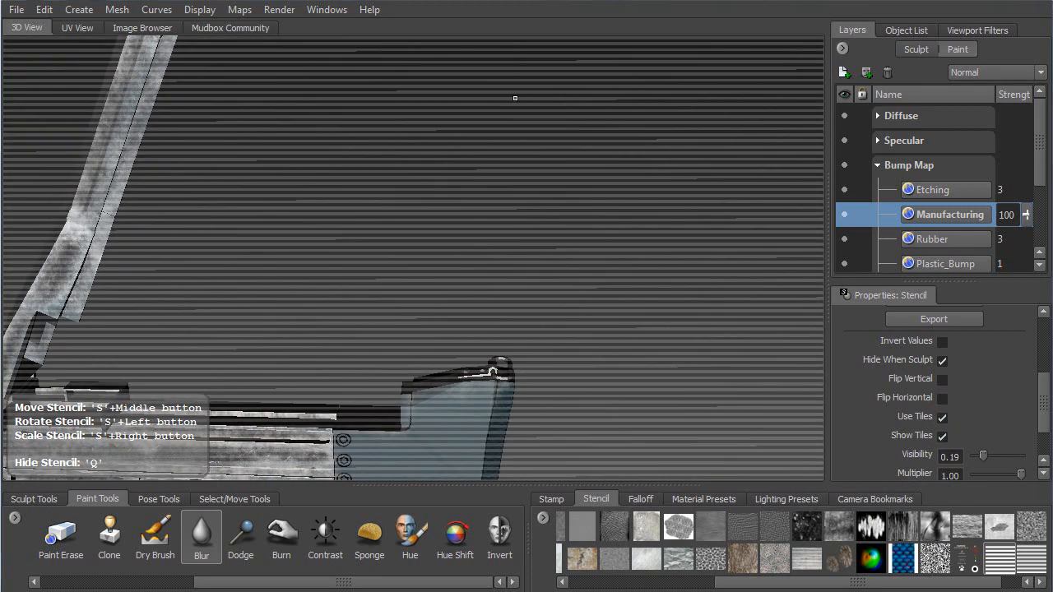
Step: Scale and position the tiled lines over the pistol grip's side and check the grooves in the M60 reference photo
alt+middle_drag(428, 390, 497, 210)
alt+middle_drag(563, 187, 659, 63)
alt+right_drag(485, 163, 497, 411)
alt+middle_drag(350, 105, 512, 227)
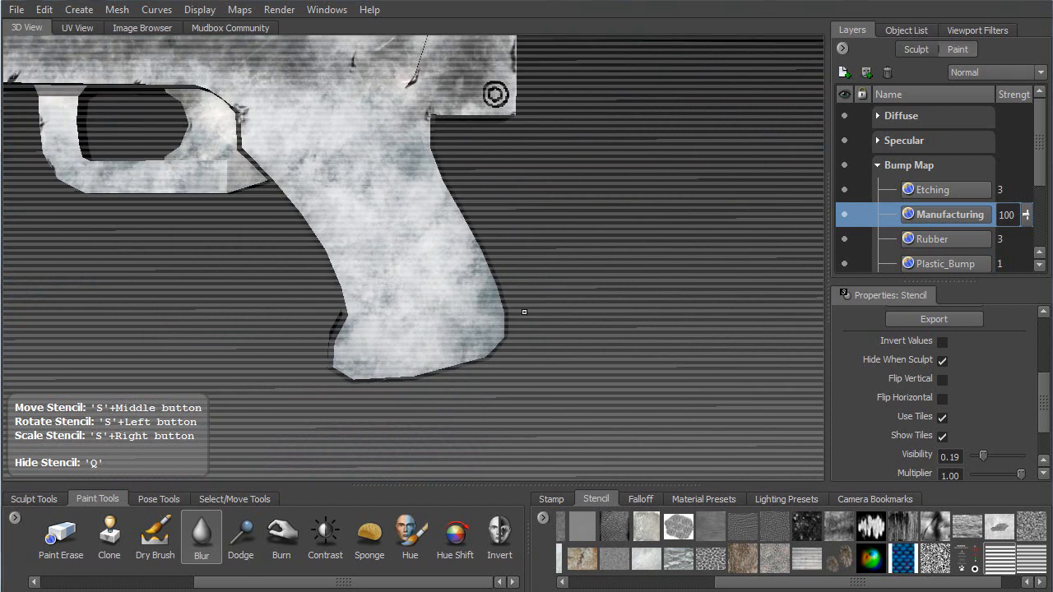
right_drag(512, 227, 520, 467)
middle_drag(484, 259, 468, 291)
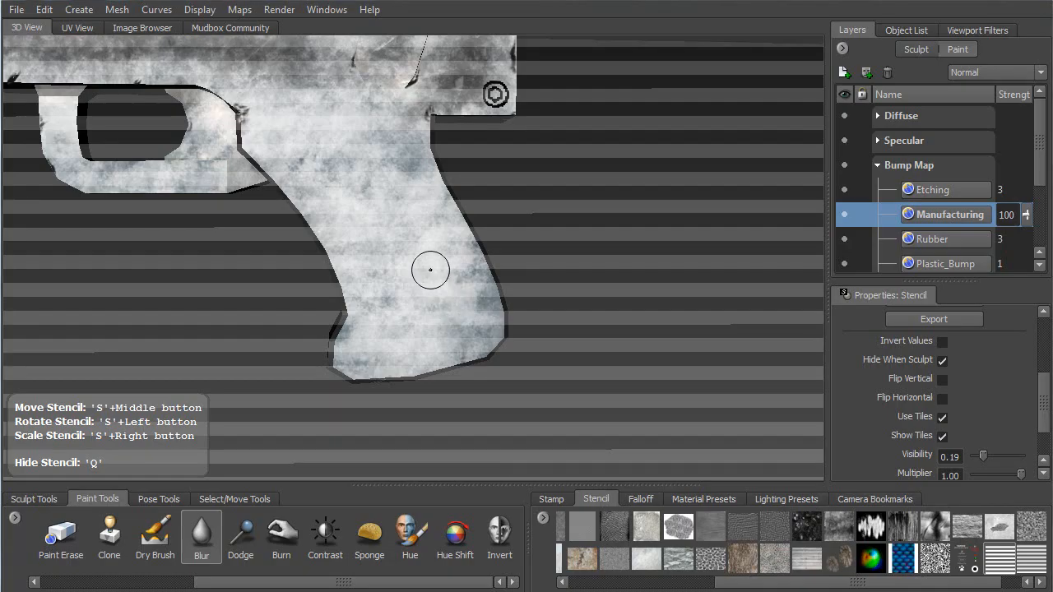
middle_drag(383, 242, 353, 293)
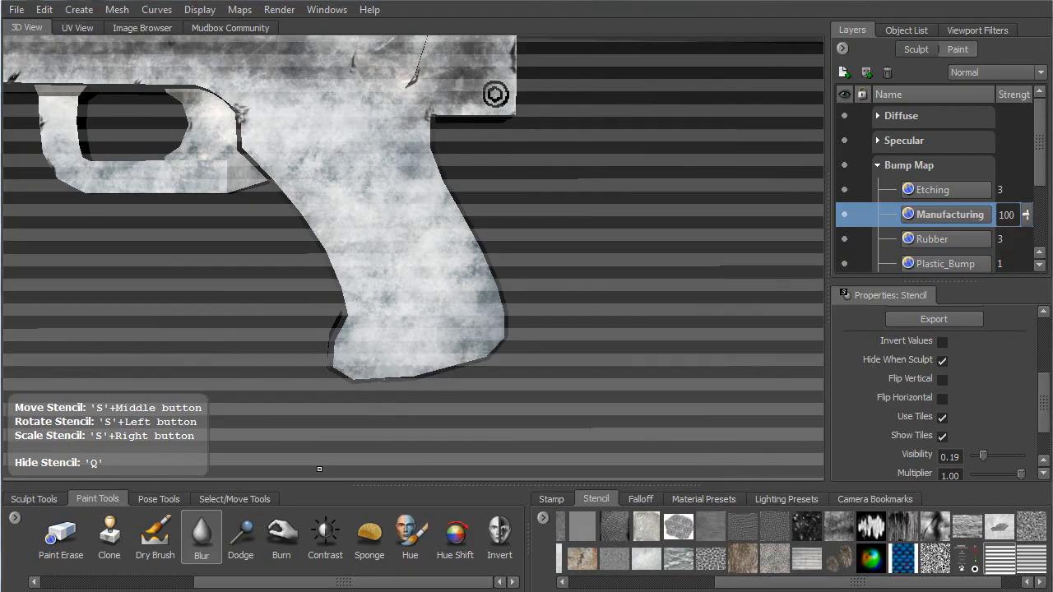
key(alt+Tab)
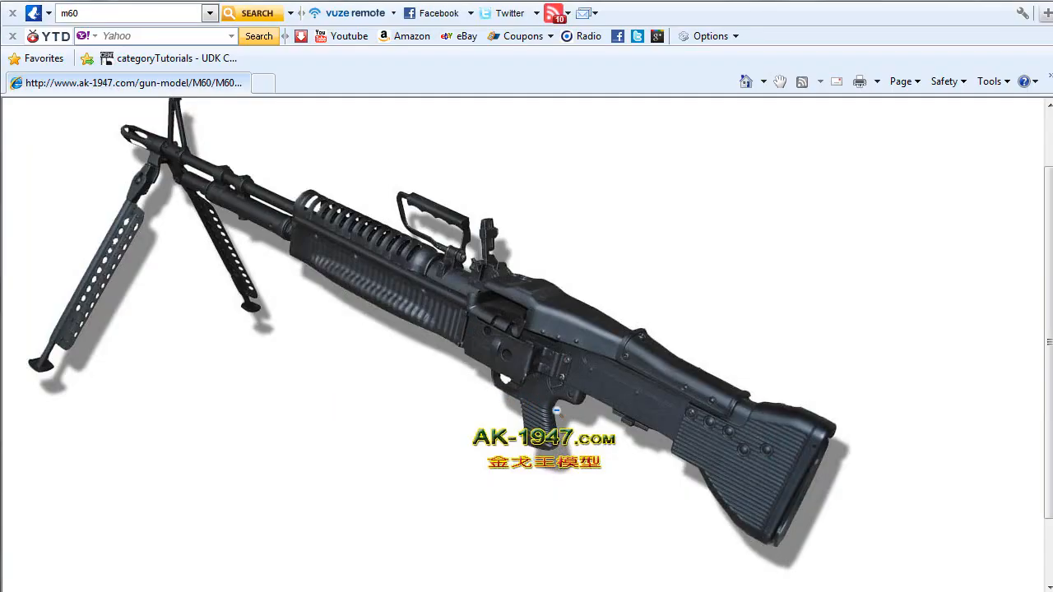
key(alt+Tab)
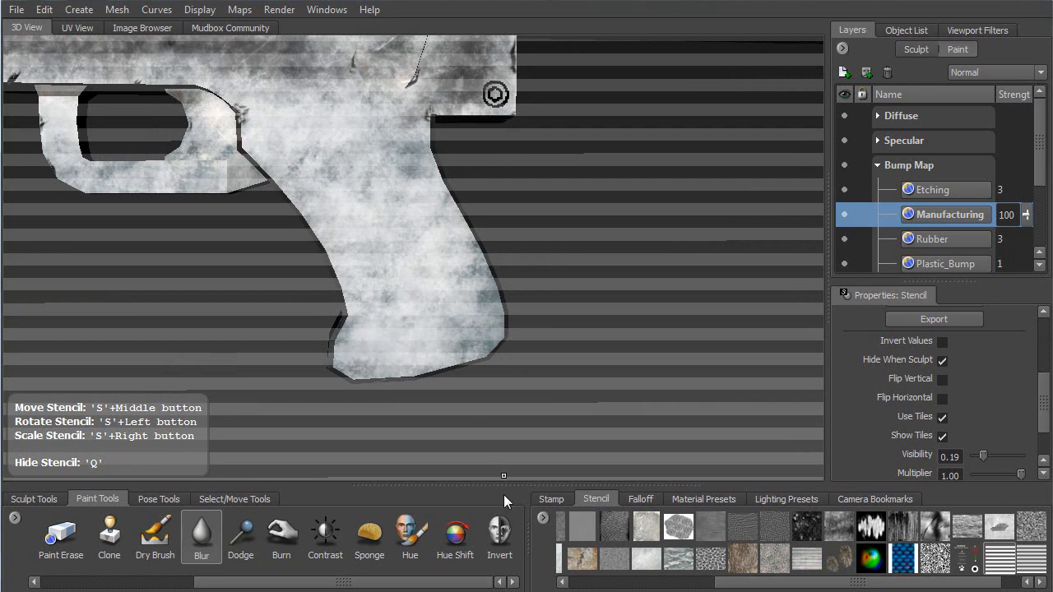
Step: Switch to the Projection tool and set its paint color to black
key(2)
drag(1044, 409, 1045, 332)
click(954, 332)
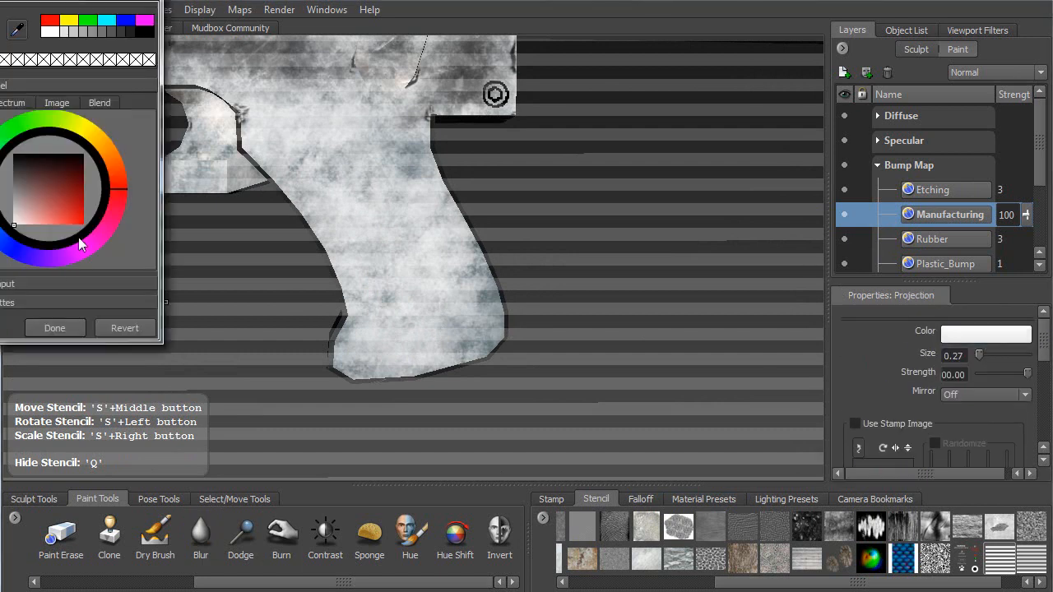
click(54, 328)
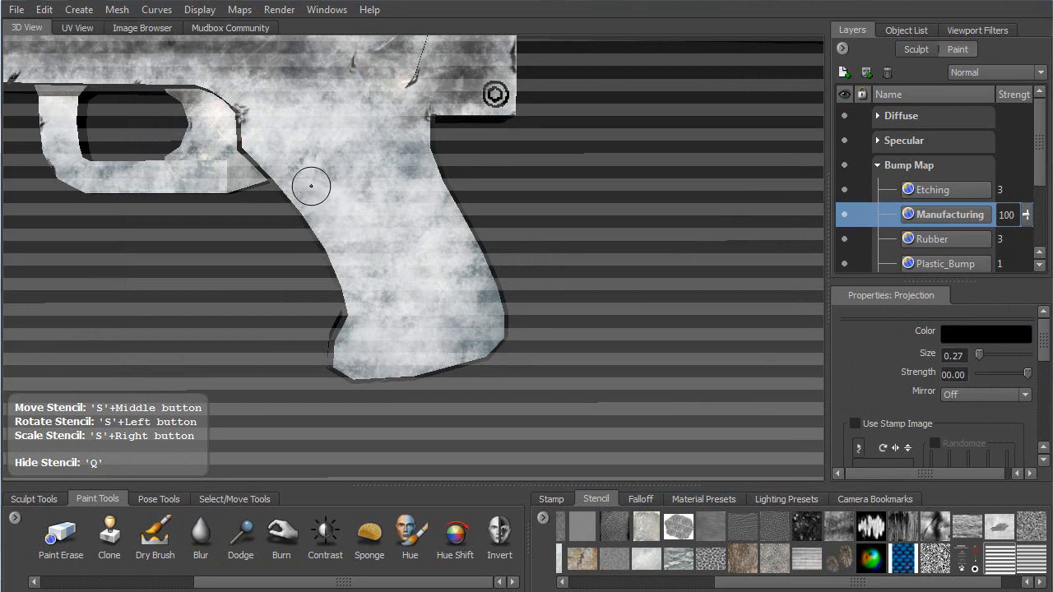
Step: Project black horizontal grooves across the side of the pistol grip, filling the lines out to its edges
key(q)
mouse_move(306, 183)
mouse_down()
mouse_move(369, 208)
mouse_move(320, 206)
mouse_move(372, 189)
mouse_move(409, 197)
mouse_move(436, 232)
mouse_move(346, 235)
mouse_move(395, 266)
mouse_move(376, 250)
mouse_move(362, 284)
mouse_move(394, 308)
mouse_move(350, 334)
mouse_move(494, 329)
mouse_move(428, 307)
mouse_move(400, 312)
mouse_up()
mouse_move(463, 299)
mouse_down()
mouse_move(436, 264)
mouse_move(418, 271)
mouse_move(461, 262)
mouse_move(443, 236)
mouse_up()
drag(413, 192, 449, 244)
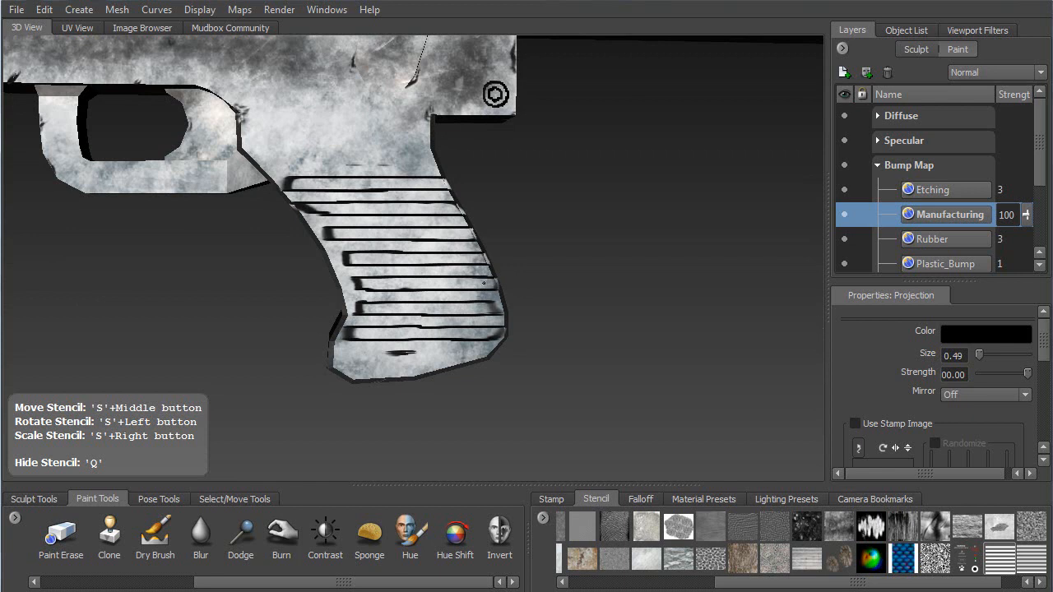
drag(441, 304, 436, 305)
drag(365, 329, 354, 338)
mouse_move(349, 283)
mouse_down()
mouse_move(344, 258)
mouse_move(331, 260)
mouse_up()
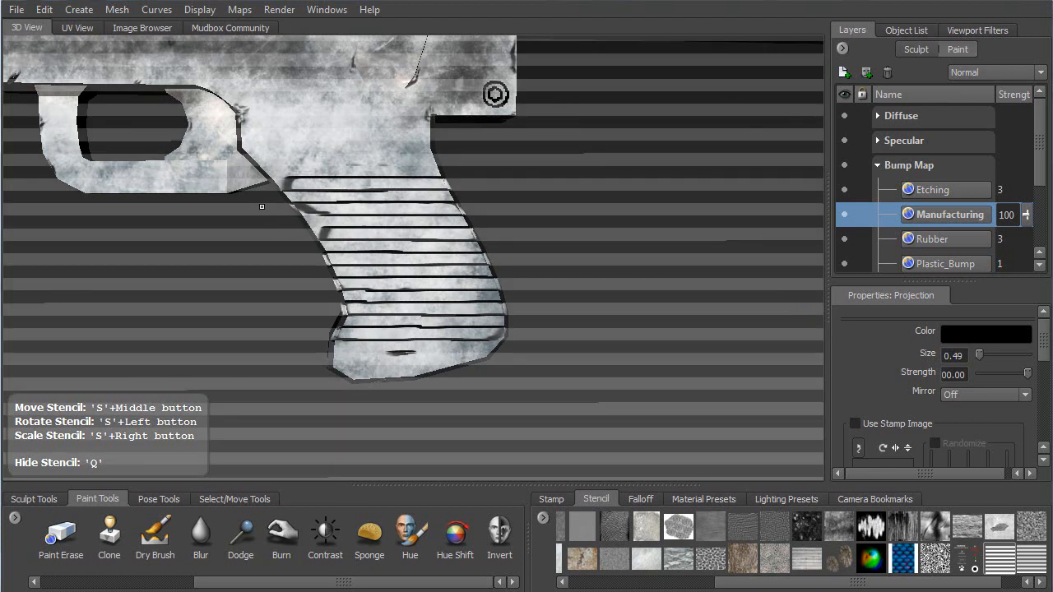
drag(321, 209, 305, 207)
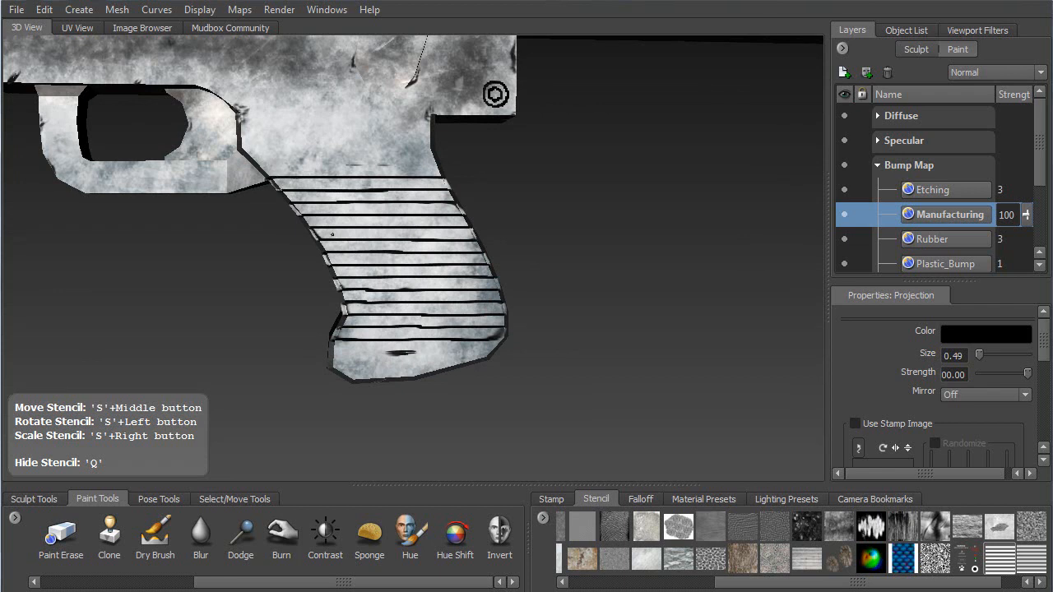
Step: Look through the Front camera to try to face the narrow edge of the pistol grip
mouse_move(353, 231)
mouse_down()
mouse_move(424, 226)
mouse_move(234, 237)
mouse_move(216, 228)
mouse_move(555, 224)
mouse_up()
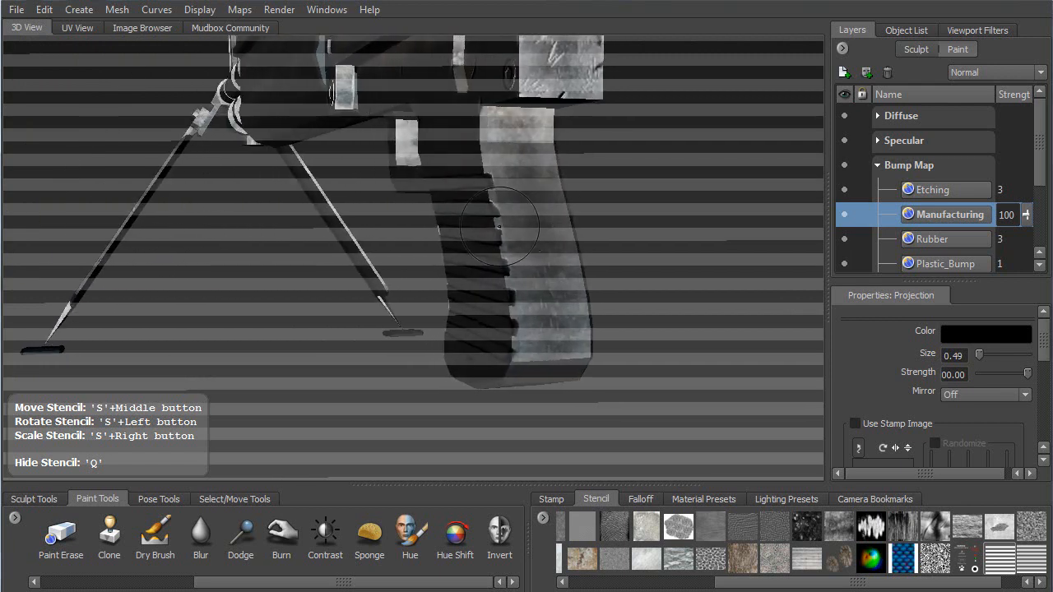
alt+drag(495, 197, 556, 231)
alt+drag(596, 189, 516, 191)
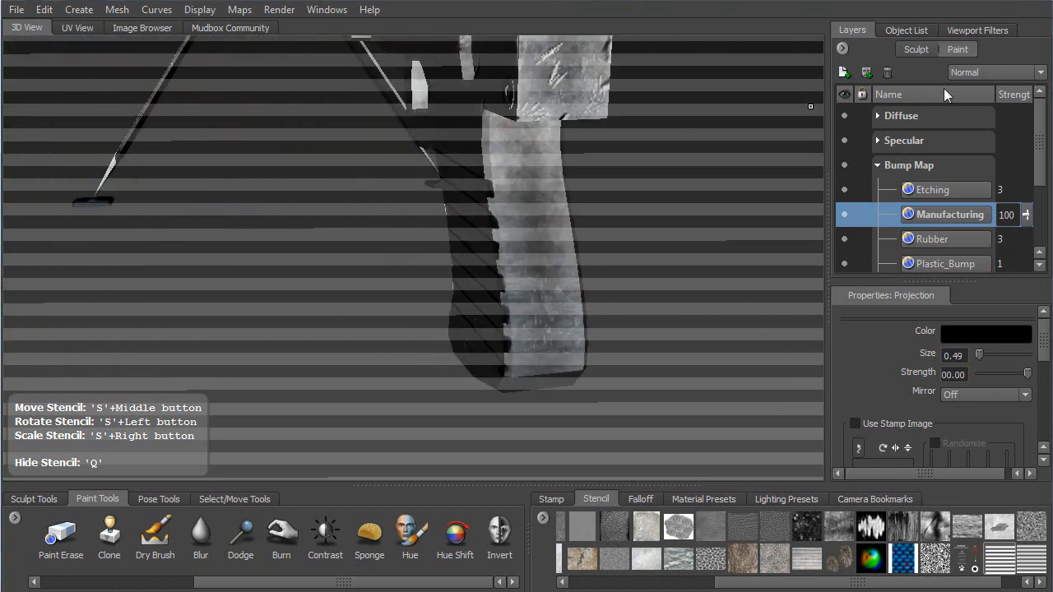
click(908, 33)
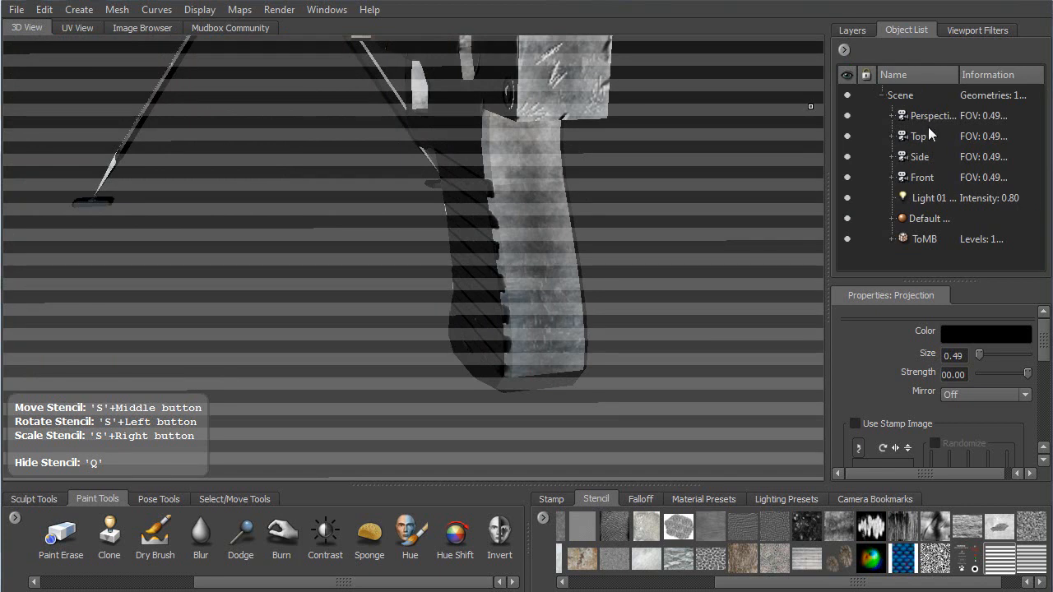
click(922, 184)
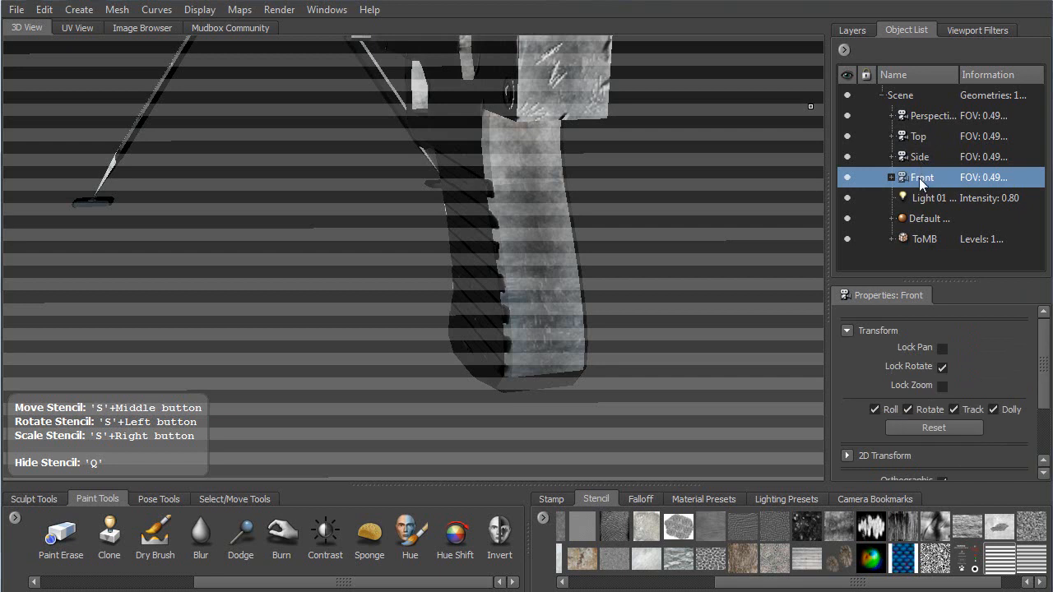
right_click(921, 181)
click(946, 182)
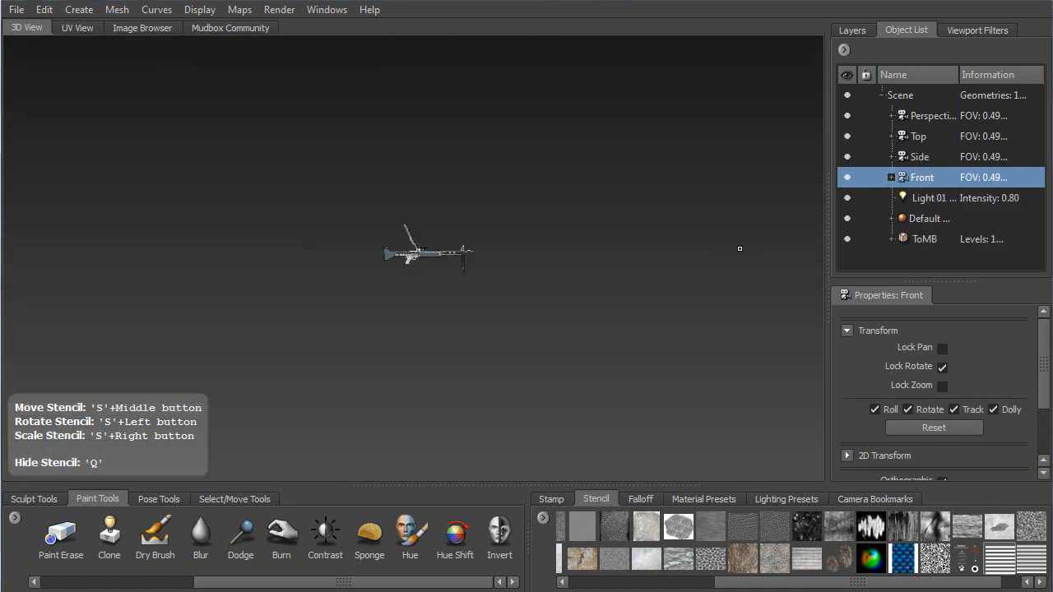
Step: Look through the Side camera and frame the narrow edge of the pistol grip
click(921, 158)
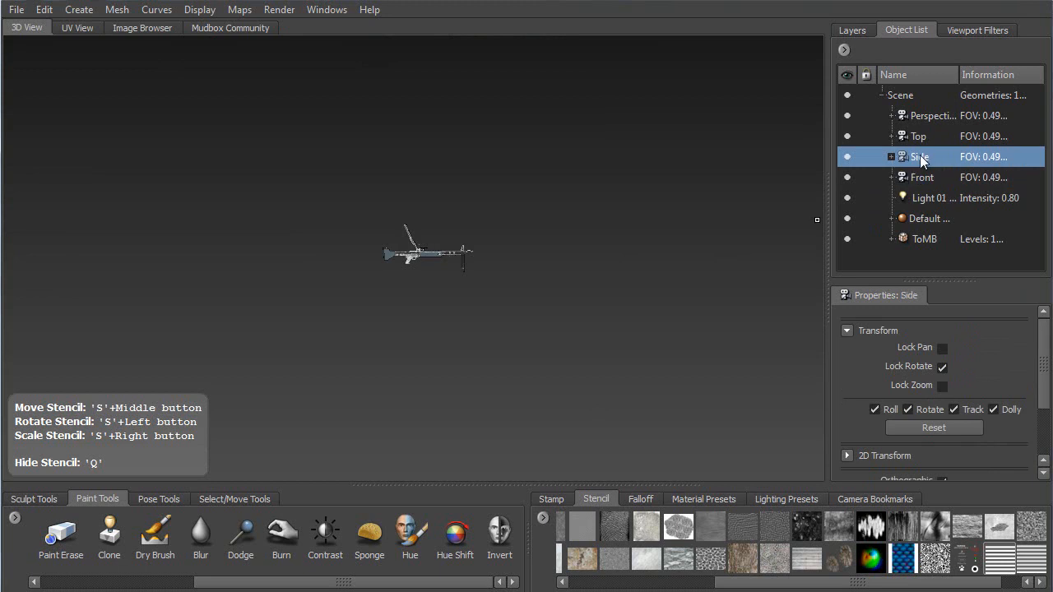
right_click(926, 161)
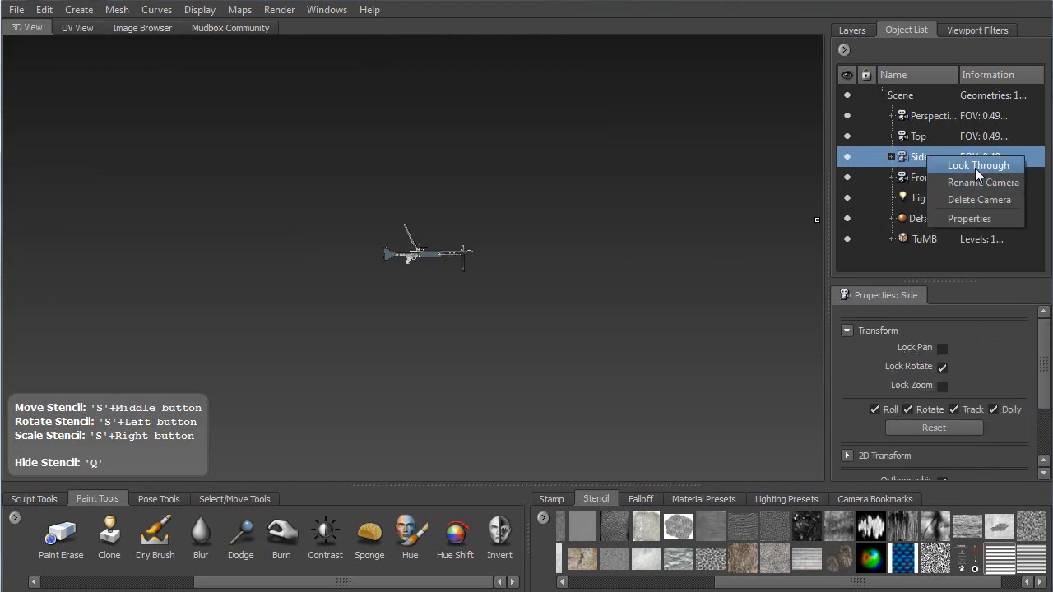
click(974, 168)
alt+right_drag(505, 301, 526, 586)
alt+right_drag(465, 239, 524, 545)
alt+right_drag(448, 204, 495, 481)
mouse_move(480, 385)
alt+middle_down()
mouse_move(452, 285)
mouse_move(462, 273)
alt+middle_up()
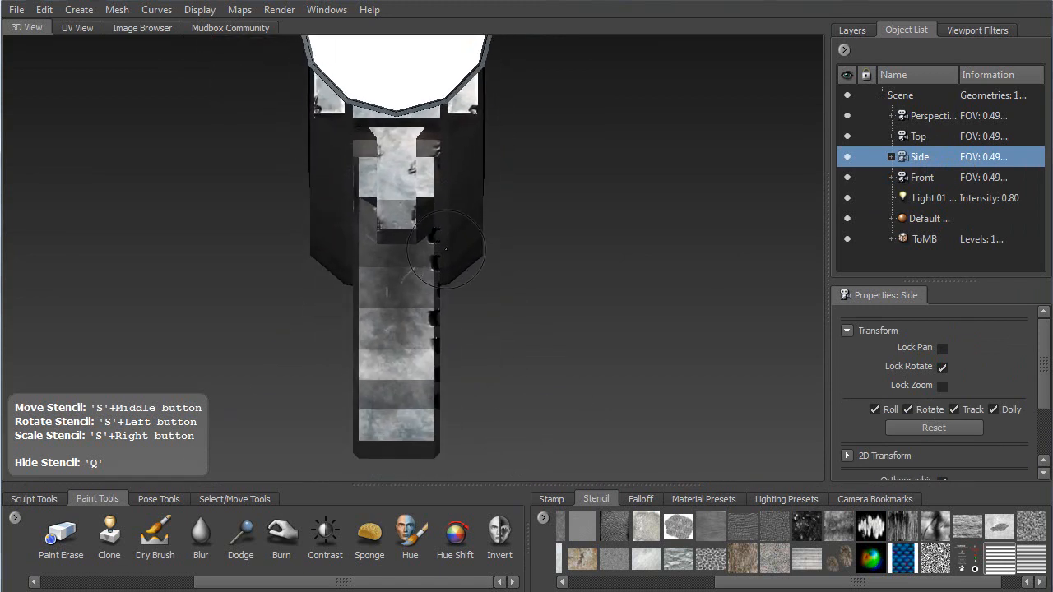
Step: Reload the HorizontalLines stencil in the Side camera view
drag(444, 250, 443, 252)
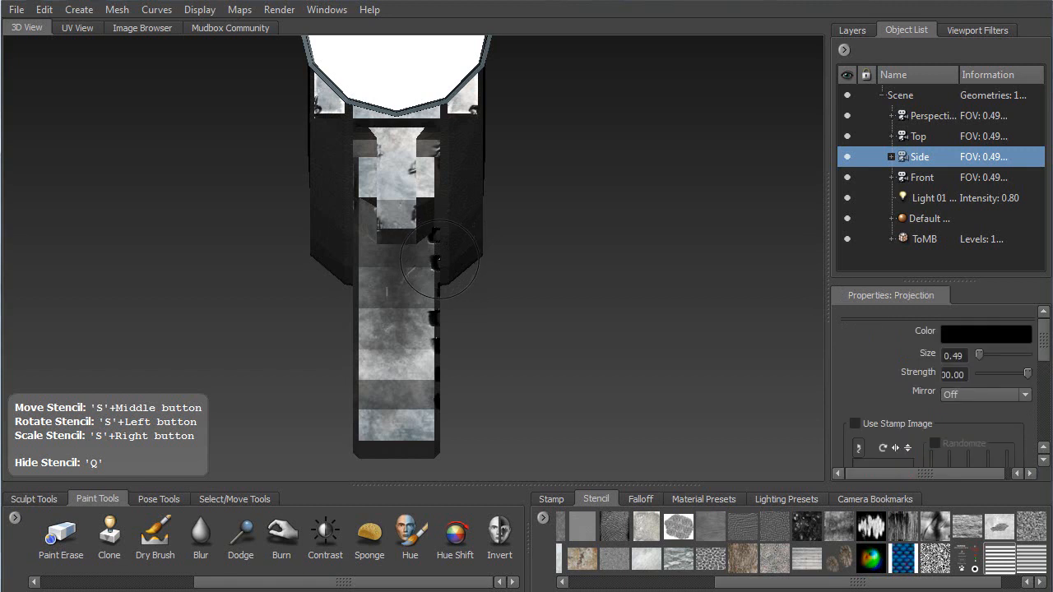
alt+right_drag(443, 273, 431, 78)
alt+right_drag(442, 294, 430, 107)
alt+middle_drag(439, 212, 435, 238)
alt+right_drag(435, 238, 469, 403)
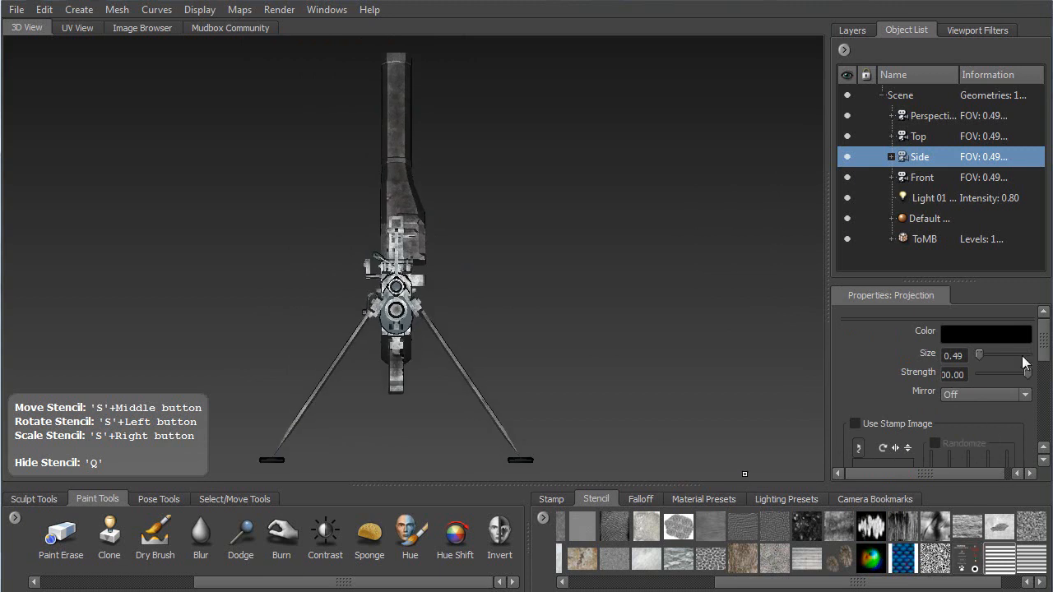
click(1000, 560)
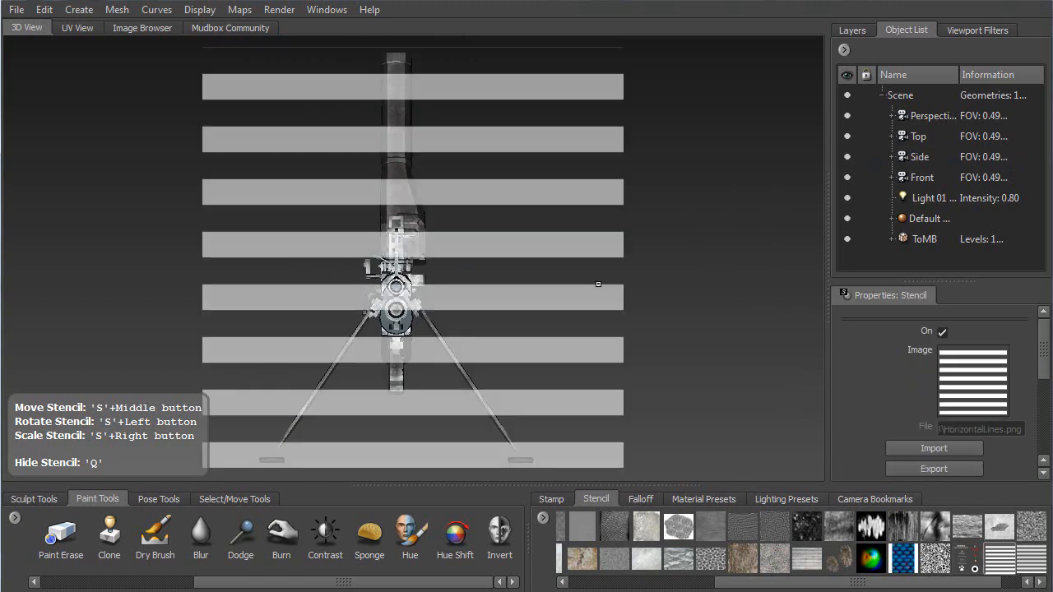
Step: Scale and position the line stencil over the narrow edge of the pistol grip, aligned with its side grooves
alt+right_drag(561, 311, 606, 406)
right_drag(595, 335, 556, 97)
middle_drag(556, 97, 569, 295)
right_drag(569, 294, 564, 334)
middle_drag(565, 334, 563, 334)
right_drag(563, 335, 558, 369)
middle_drag(557, 369, 550, 375)
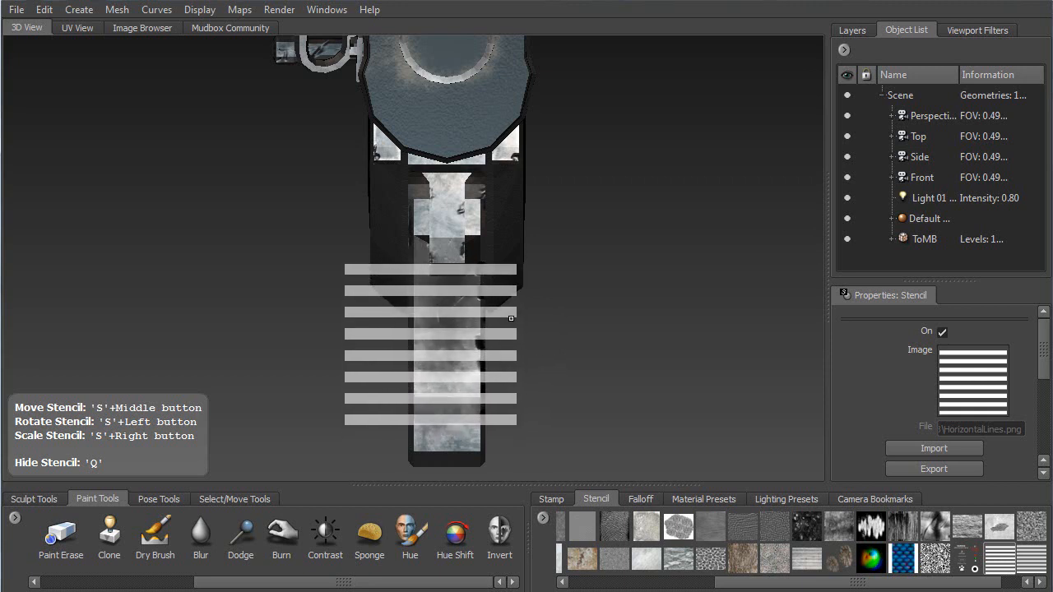
middle_drag(494, 307, 495, 308)
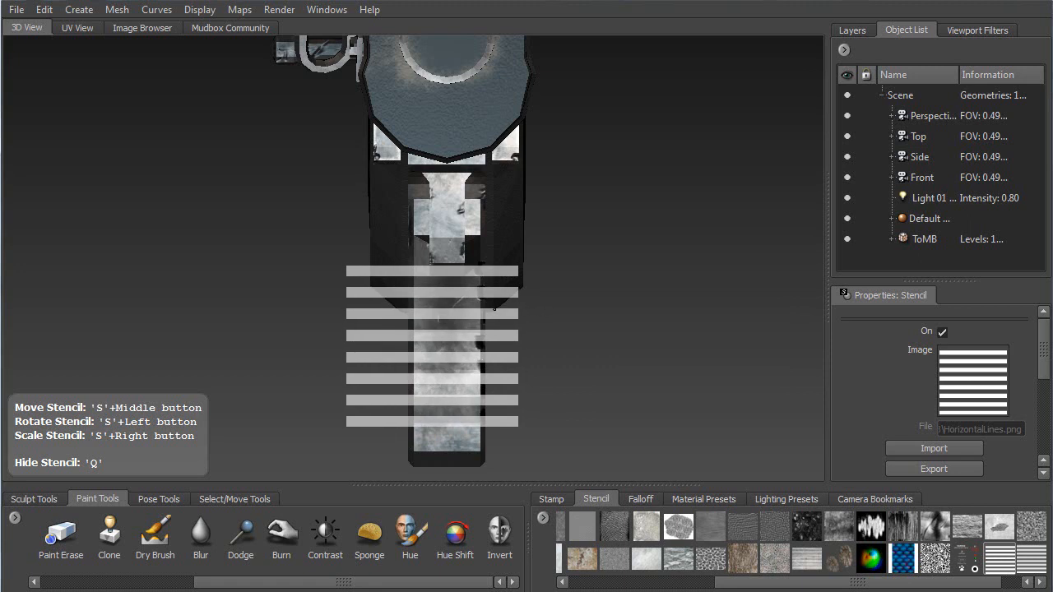
Step: Project the black grooves across the narrow edge of the pistol grip
key(q)
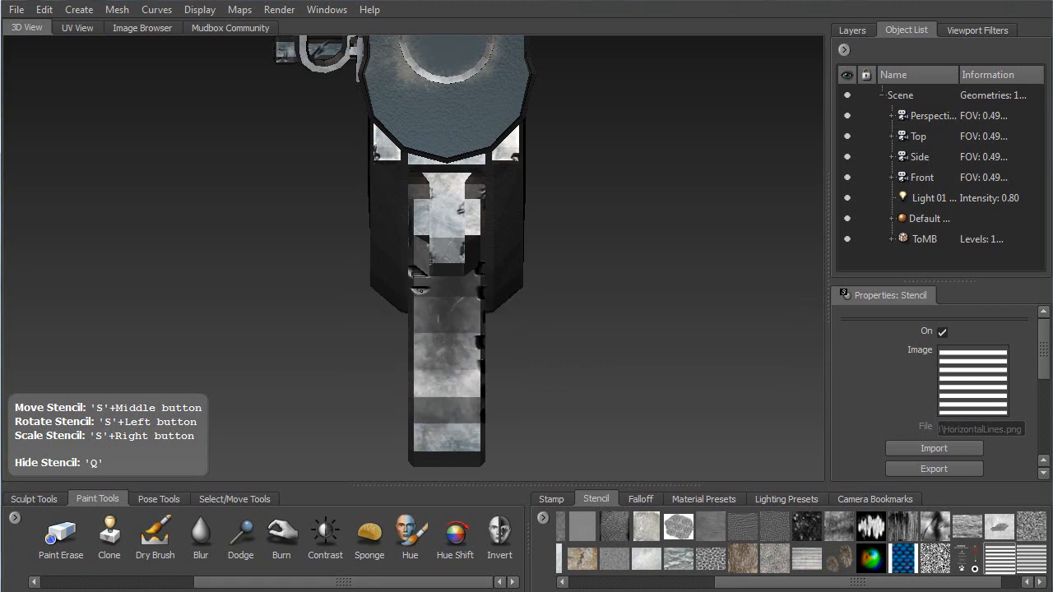
mouse_move(419, 286)
mouse_down()
mouse_move(429, 357)
mouse_move(427, 399)
mouse_move(411, 418)
mouse_move(461, 418)
mouse_move(477, 404)
mouse_move(469, 383)
mouse_move(441, 380)
mouse_move(474, 316)
mouse_move(460, 295)
mouse_move(444, 293)
mouse_up()
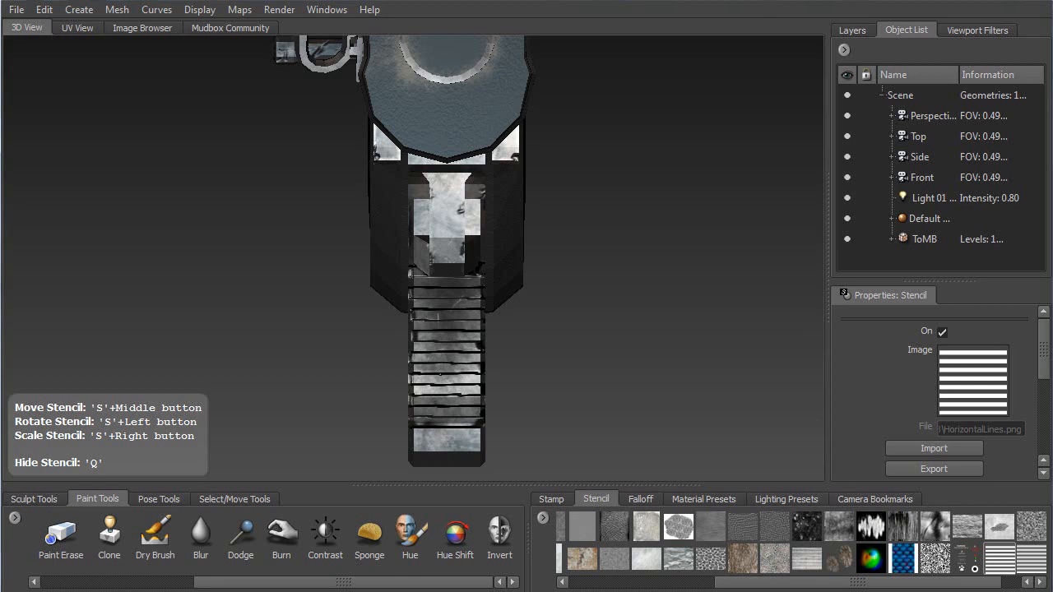
drag(451, 366, 463, 370)
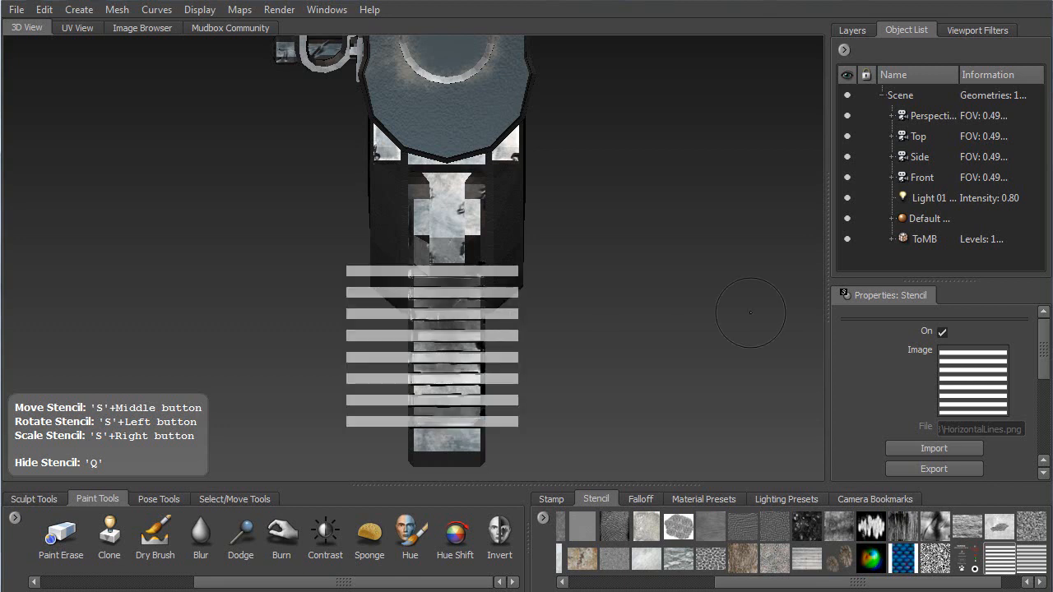
Step: Look through the Perspective camera and hide the line stencil over the pistol grip
click(923, 115)
right_click(928, 116)
click(965, 125)
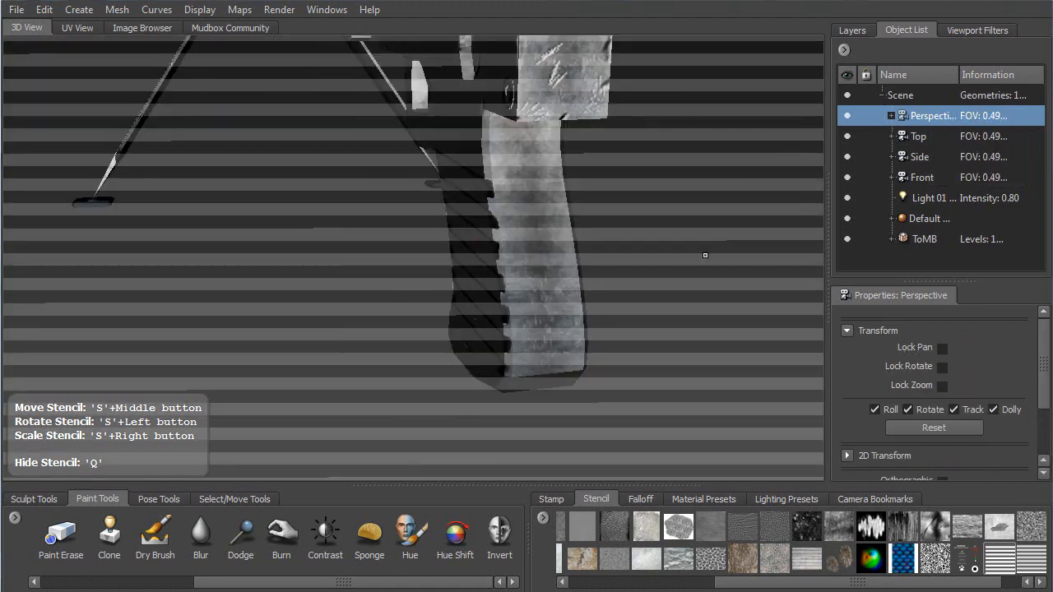
alt+drag(608, 271, 461, 282)
key(q)
Step: Examine how the projected grooves meet at the corner between the grip's side and its narrow front edge
alt+drag(383, 270, 337, 247)
alt+right_drag(338, 247, 270, 392)
alt+drag(269, 388, 314, 371)
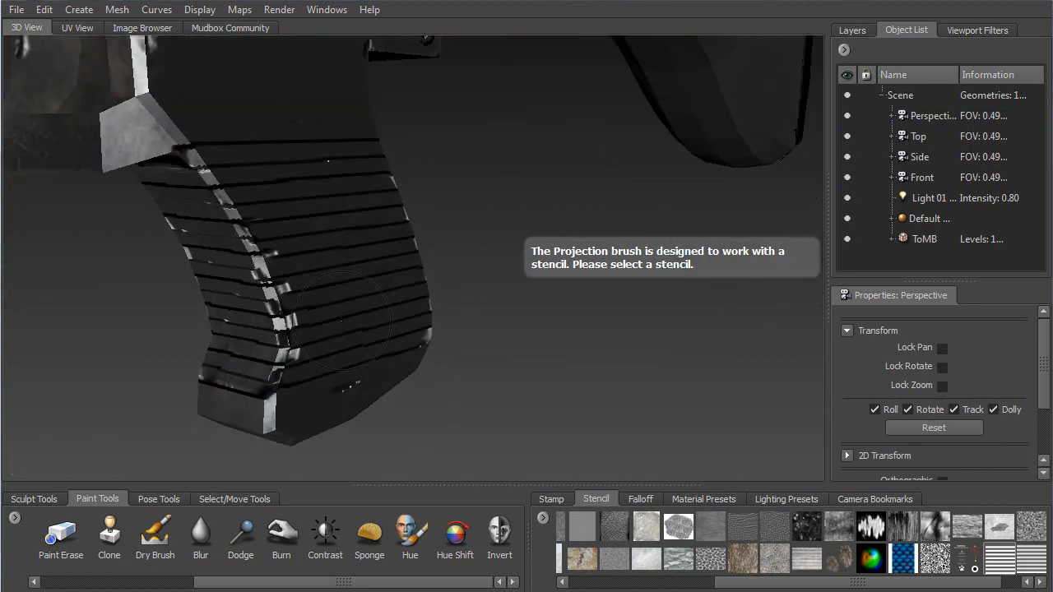
mouse_move(374, 296)
alt+mouse_down()
mouse_move(325, 264)
mouse_move(350, 265)
mouse_move(374, 273)
mouse_move(361, 322)
mouse_move(317, 288)
alt+mouse_up()
alt+right_drag(317, 288, 282, 374)
alt+middle_drag(281, 374, 390, 236)
alt+drag(389, 236, 298, 271)
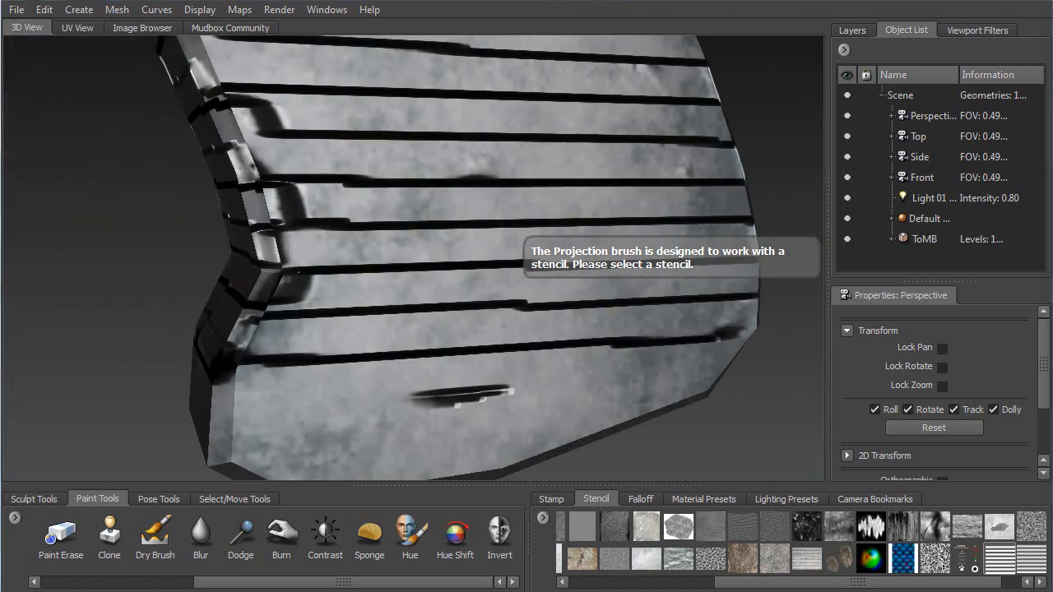
alt+drag(411, 305, 433, 340)
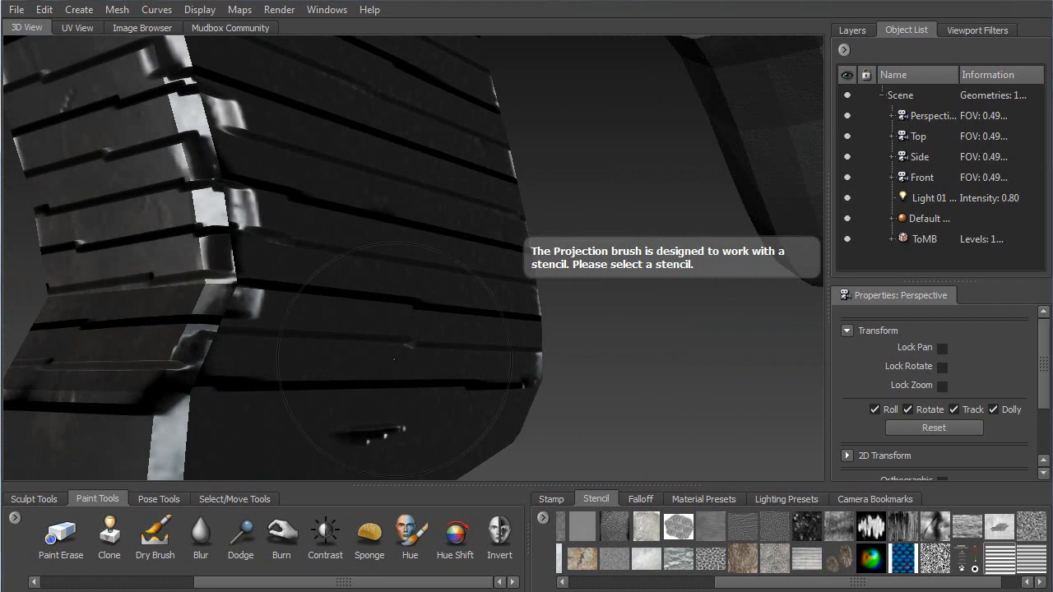
alt+drag(317, 354, 174, 344)
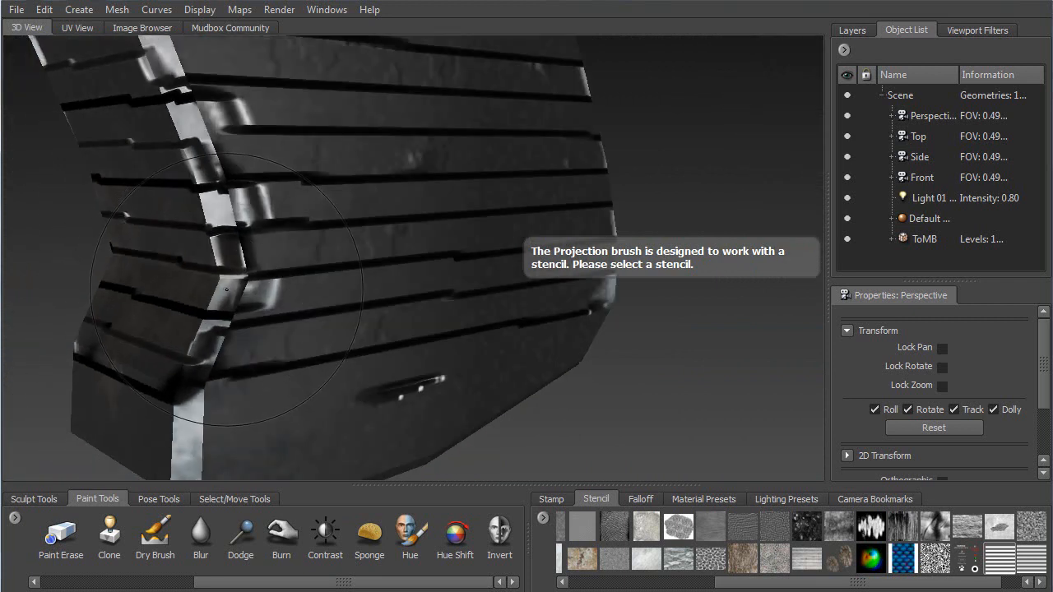
Step: Undo the grooves projected across the narrow front edge of the pistol grip
key(ctrl+z)
alt+right_drag(298, 352, 205, 345)
alt+middle_drag(206, 346, 239, 432)
alt+drag(238, 432, 255, 438)
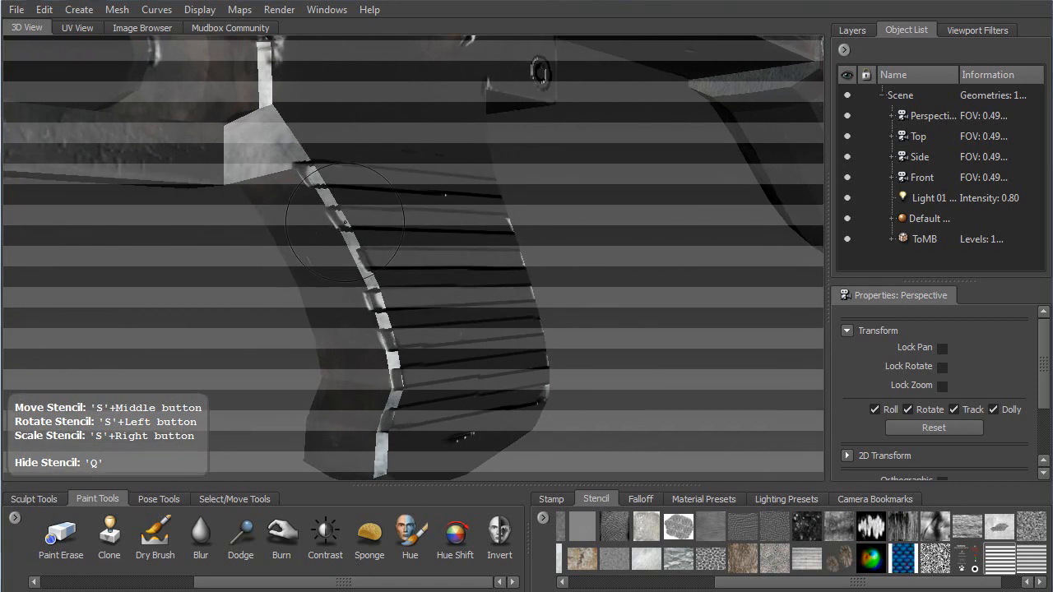
Step: Project short groove ends down the corner of the grip's front edge, continuing the side grooves around it
key(q)
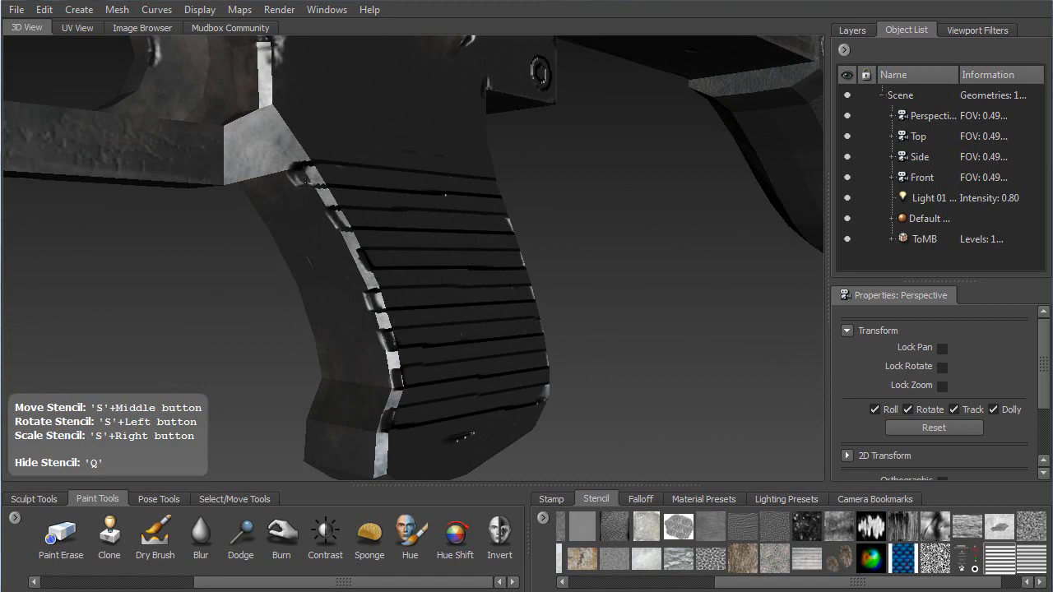
drag(317, 210, 354, 256)
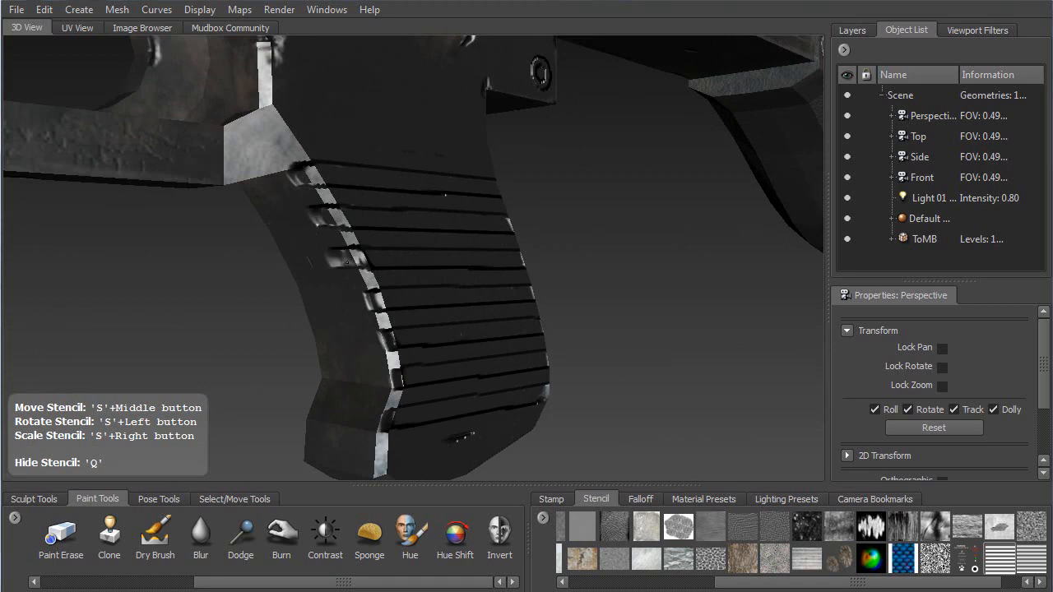
drag(384, 335, 375, 380)
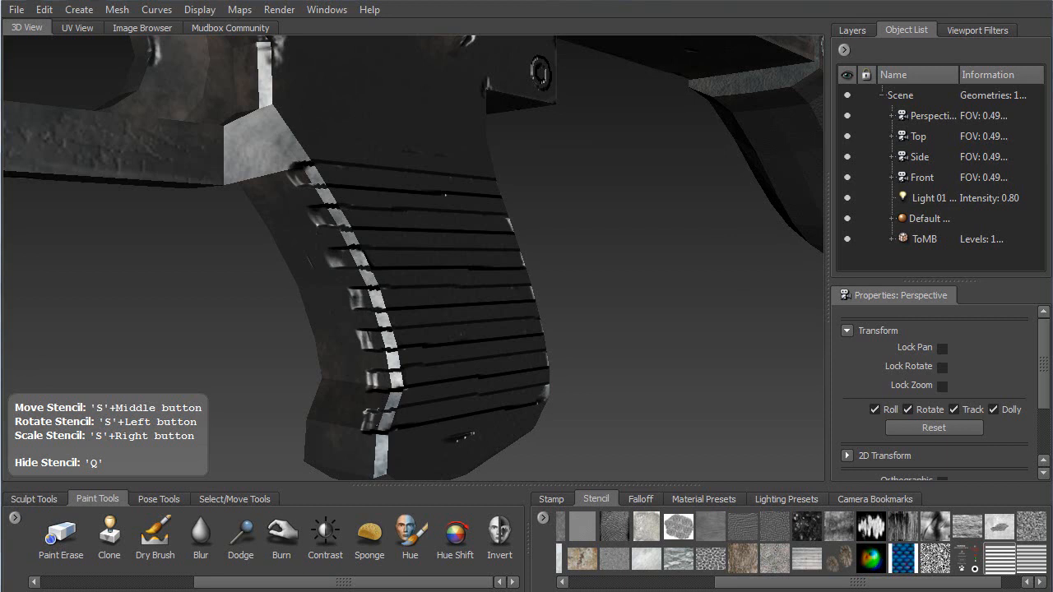
key(q)
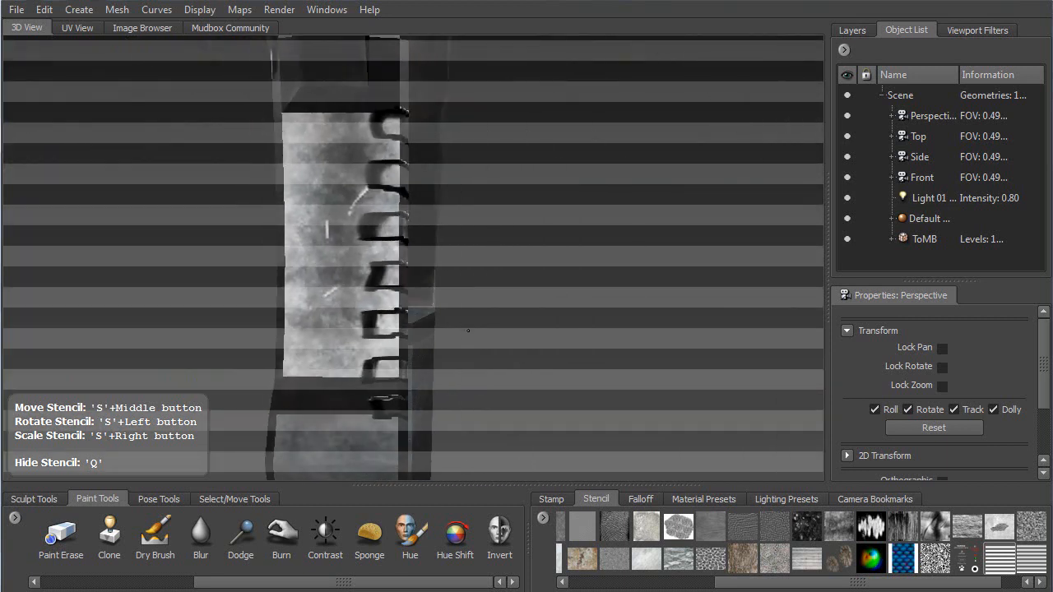
Step: Move and slightly rotate the line stencil over the rear edge of the grip to match the side grooves
key(q)
alt+drag(348, 395, 295, 277)
alt+drag(277, 334, 269, 320)
key(q)
middle_drag(351, 207, 354, 196)
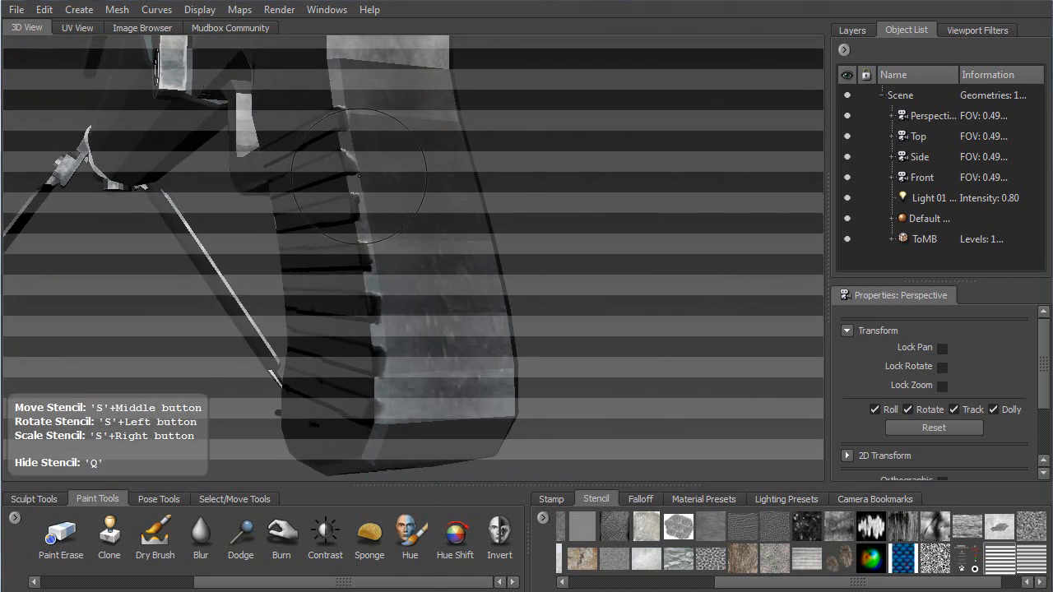
drag(429, 166, 418, 171)
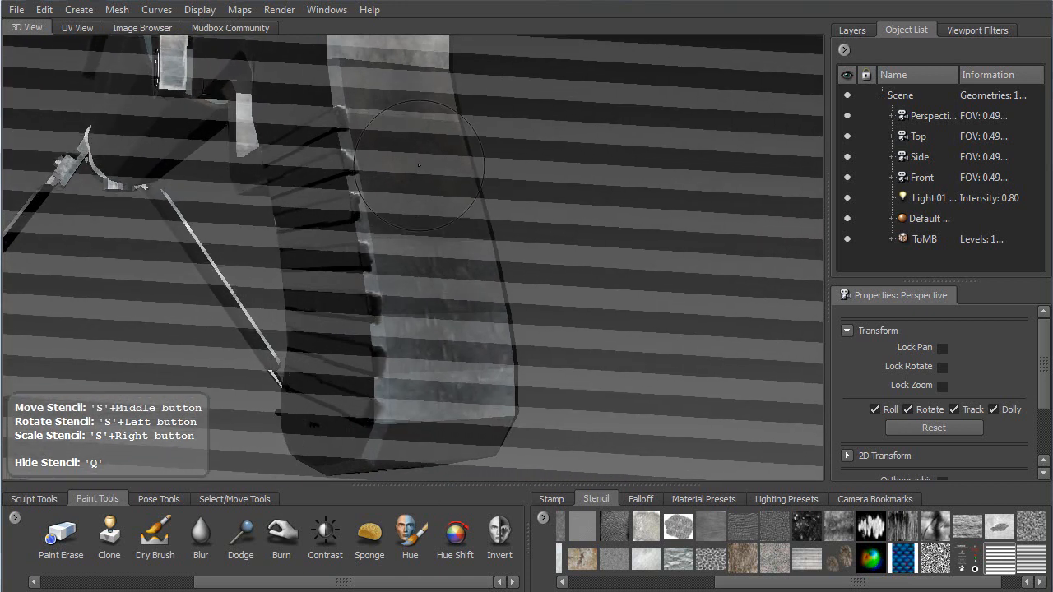
Step: Project a groove across the upper rear edge of the grip and short marks at its far corner
key(q)
drag(354, 116, 462, 126)
mouse_move(354, 157)
mouse_down()
mouse_move(451, 167)
mouse_move(368, 213)
mouse_move(484, 206)
mouse_move(375, 245)
mouse_up()
key(q)
key(q)
mouse_move(336, 113)
mouse_down()
mouse_move(462, 124)
mouse_move(388, 111)
mouse_up()
key(q)
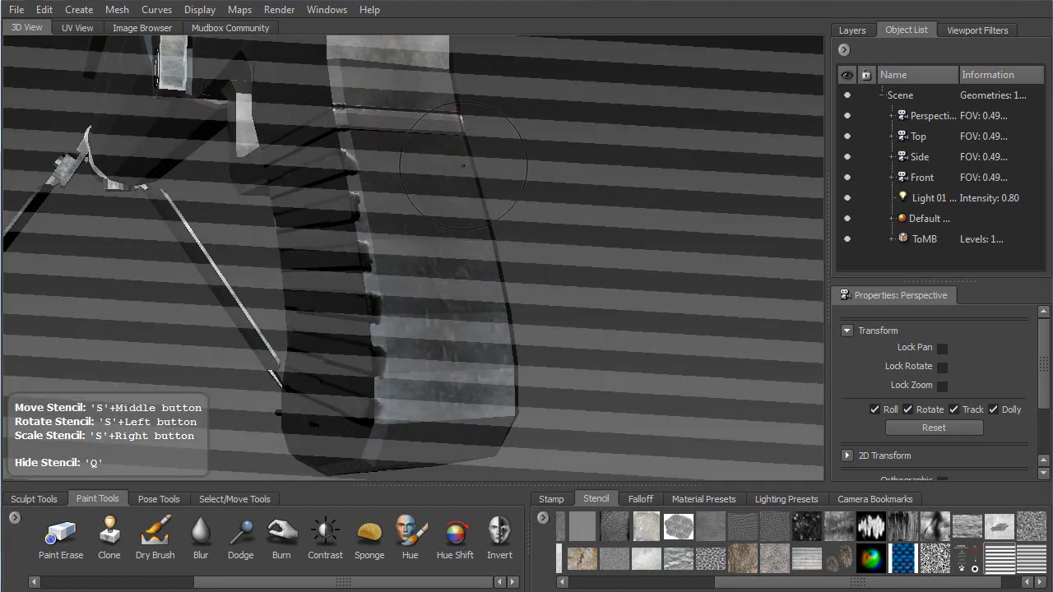
key(q)
drag(464, 168, 466, 185)
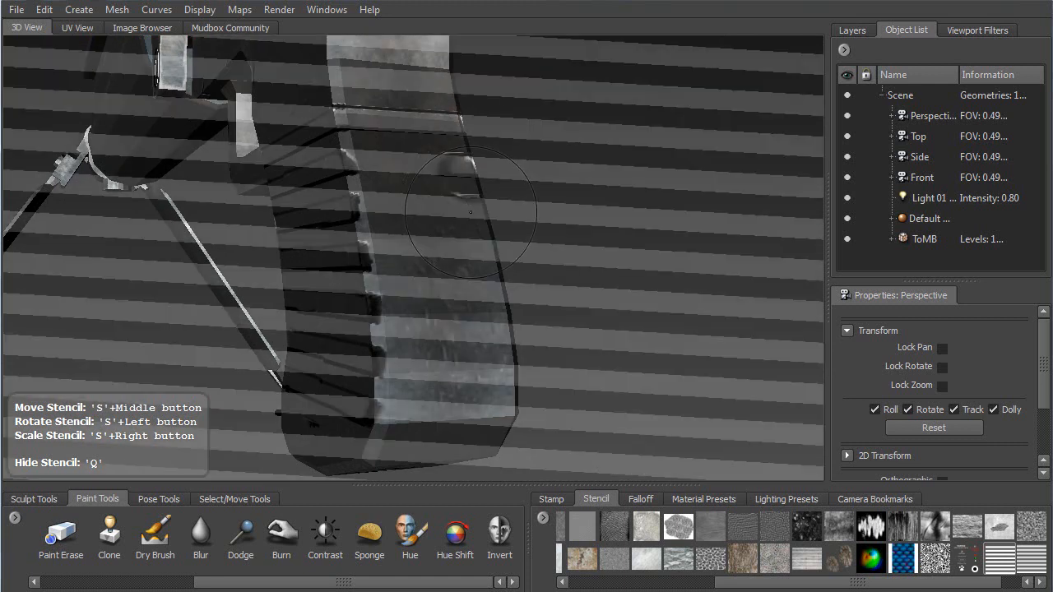
Step: Realign the line stencil repeatedly down the grip's rear edge and project short groove marks along its far corner
middle_drag(471, 217, 463, 211)
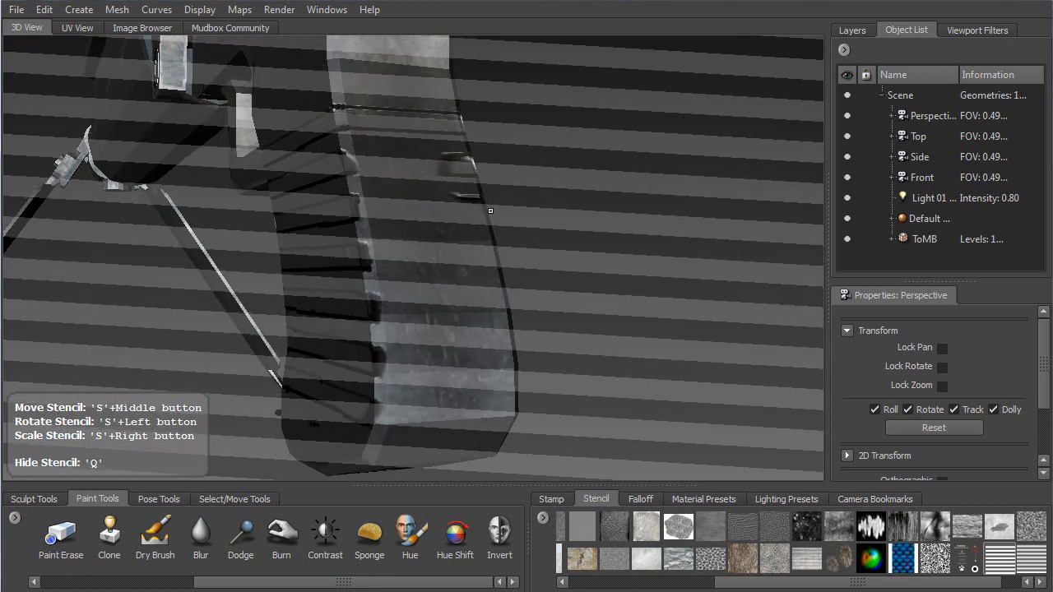
key(q)
drag(480, 222, 481, 220)
middle_drag(481, 220, 483, 255)
drag(491, 260, 473, 261)
middle_drag(471, 260, 471, 274)
drag(504, 318, 484, 311)
mouse_move(484, 309)
middle_down()
mouse_move(509, 343)
mouse_move(508, 333)
middle_up()
mouse_move(508, 341)
mouse_down()
mouse_move(509, 360)
mouse_move(497, 358)
mouse_up()
mouse_move(497, 358)
middle_down()
mouse_move(499, 383)
mouse_move(494, 373)
middle_up()
mouse_move(494, 373)
mouse_down()
mouse_move(508, 400)
mouse_move(368, 357)
mouse_up()
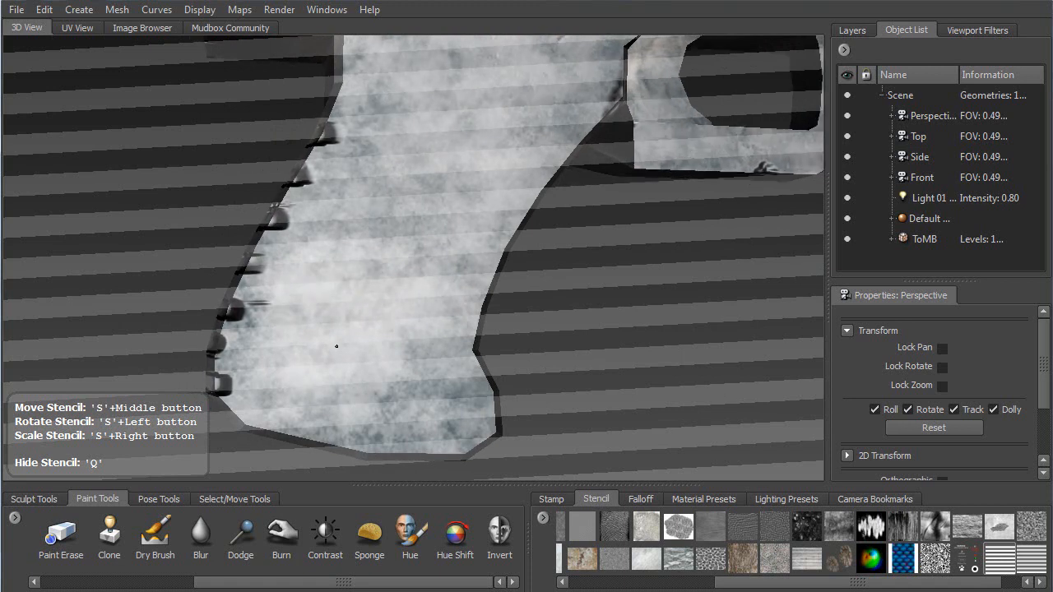
Step: Align the line stencil with the ungrooved side of the grip and project short groove ends along its front edge
alt+right_drag(365, 338, 383, 265)
drag(422, 268, 415, 274)
mouse_move(407, 258)
middle_down()
mouse_move(407, 236)
mouse_move(405, 257)
mouse_move(423, 269)
middle_up()
mouse_move(423, 269)
alt+mouse_down()
mouse_move(611, 274)
mouse_move(445, 277)
alt+mouse_up()
mouse_move(444, 278)
middle_down()
mouse_move(453, 268)
mouse_move(445, 244)
middle_up()
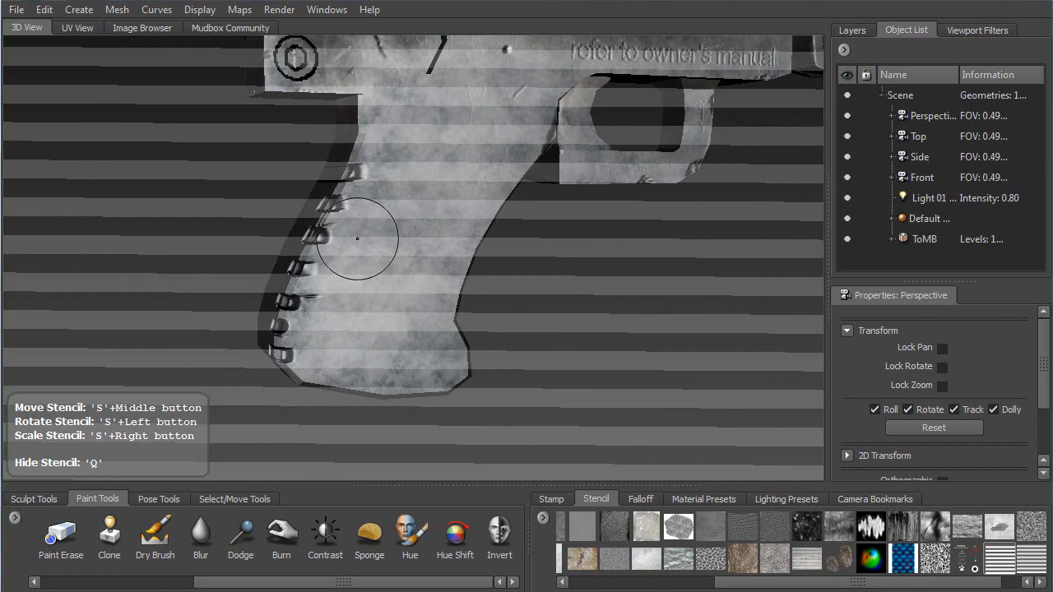
middle_drag(353, 264, 360, 219)
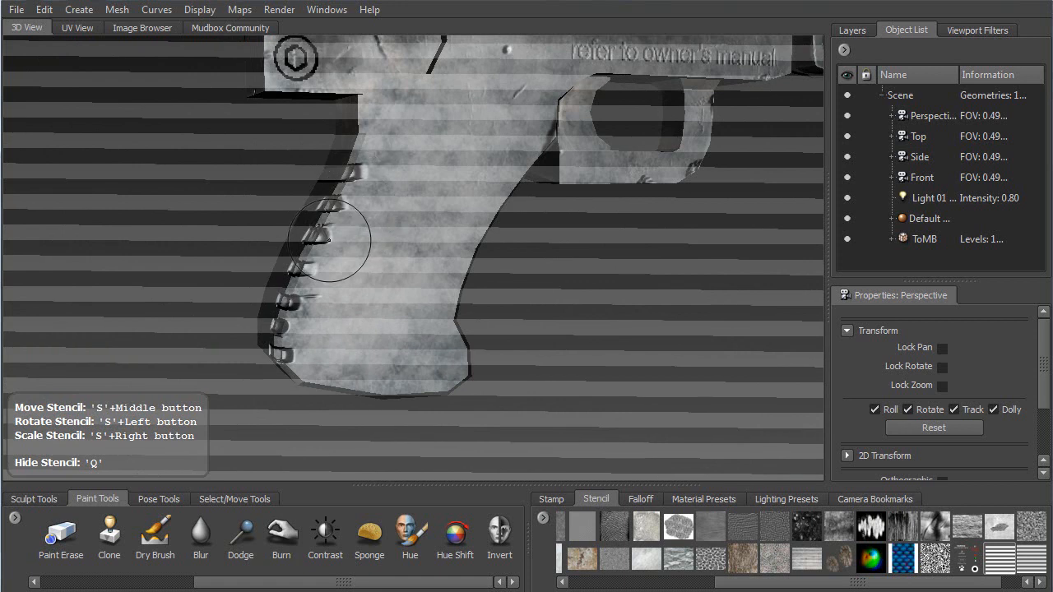
middle_drag(307, 281, 307, 308)
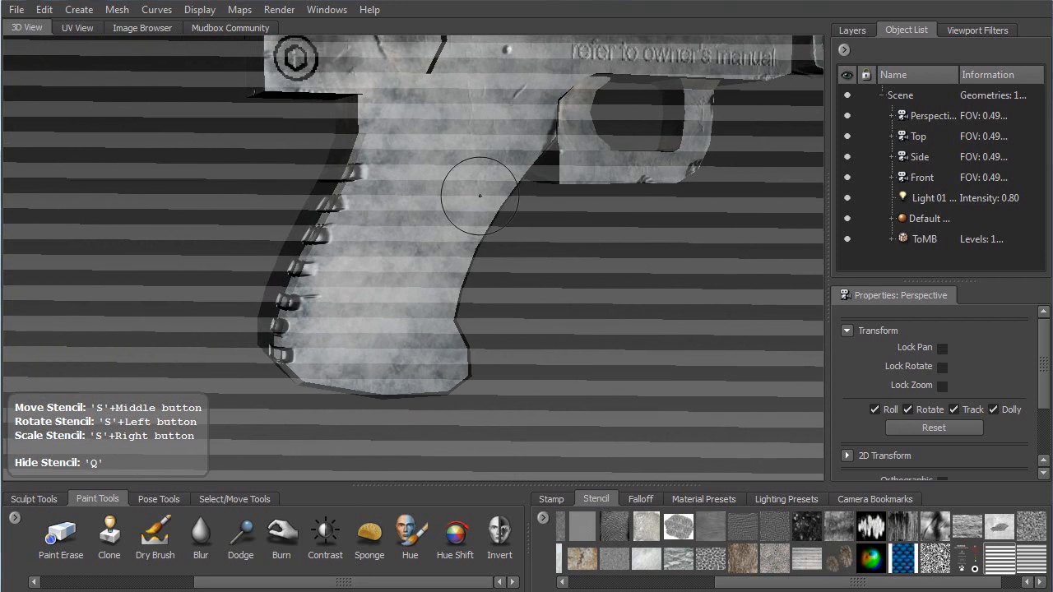
key(q)
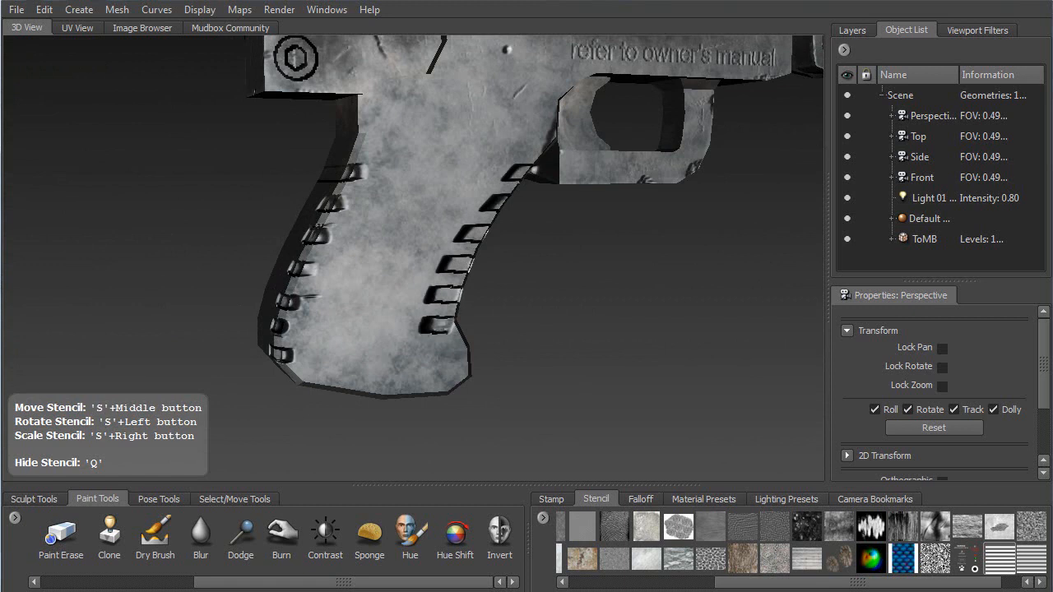
Step: Hide the line stencil and flip the rifle mesh to UV space
key(q)
mouse_move(463, 359)
alt+mouse_down()
mouse_move(278, 319)
mouse_move(426, 374)
mouse_move(372, 342)
mouse_move(298, 339)
mouse_move(455, 348)
mouse_move(506, 323)
mouse_move(550, 341)
mouse_move(511, 329)
mouse_move(473, 295)
mouse_move(529, 313)
alt+mouse_up()
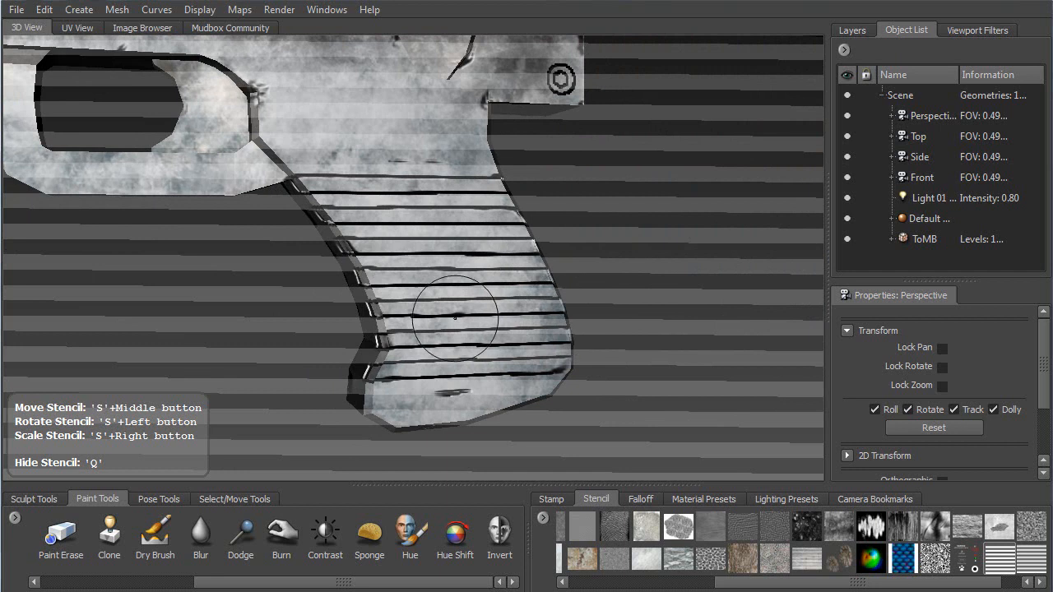
alt+drag(451, 314, 578, 275)
alt+drag(446, 285, 515, 291)
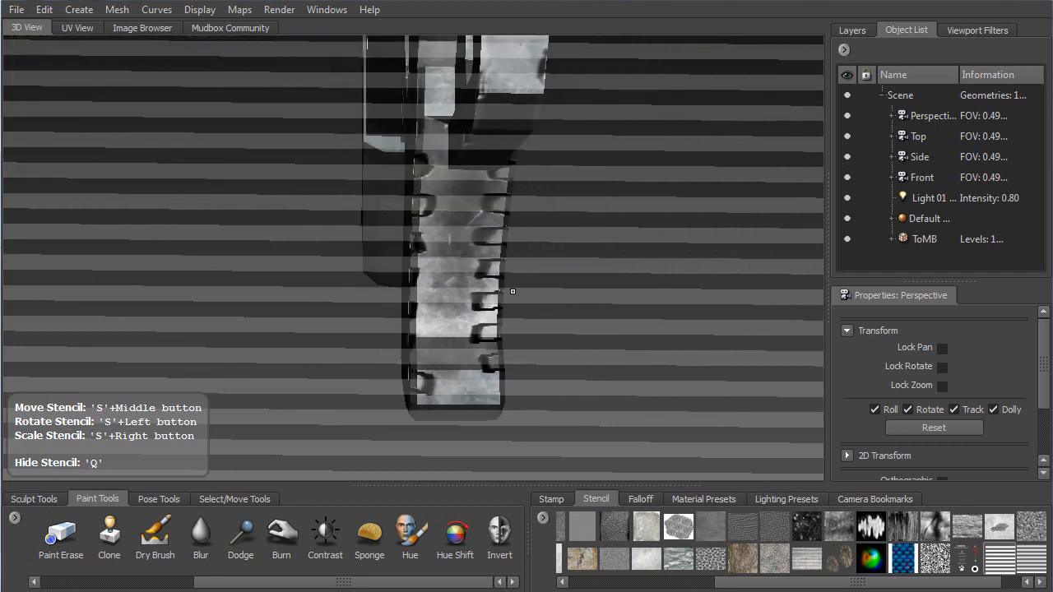
key(q)
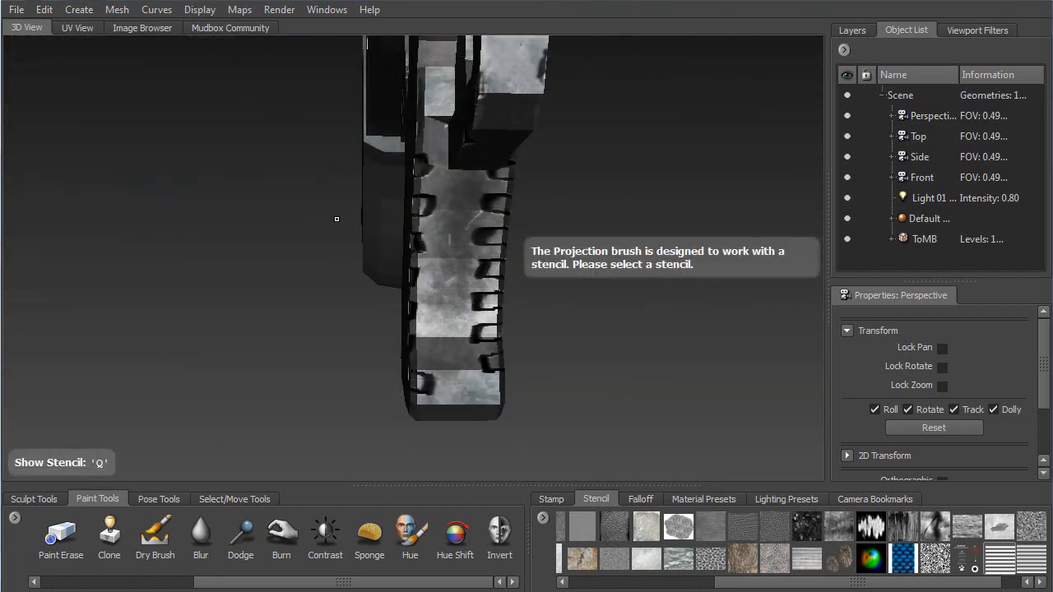
click(117, 15)
click(164, 221)
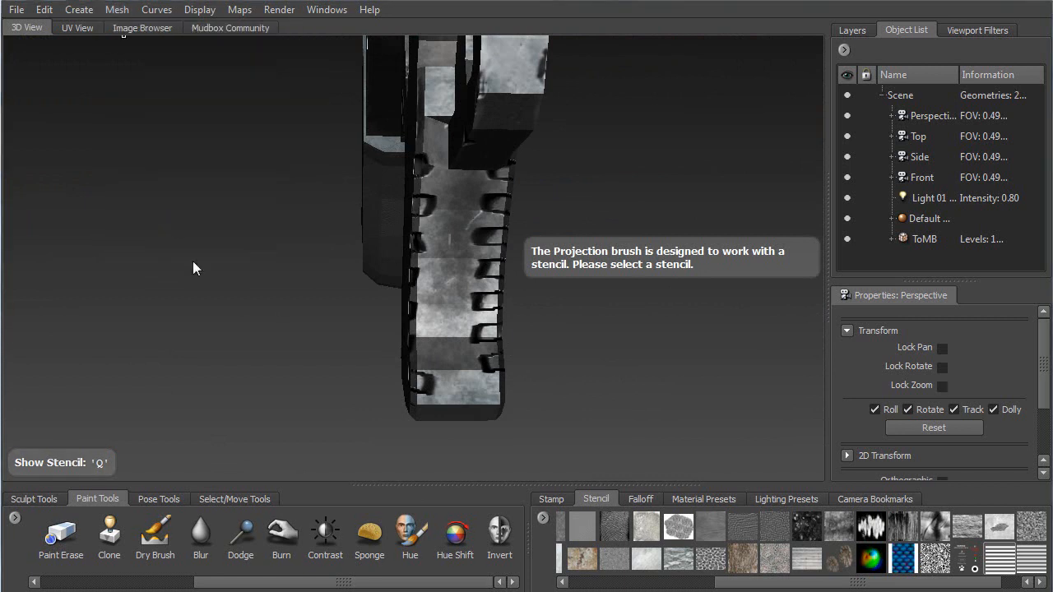
click(574, 376)
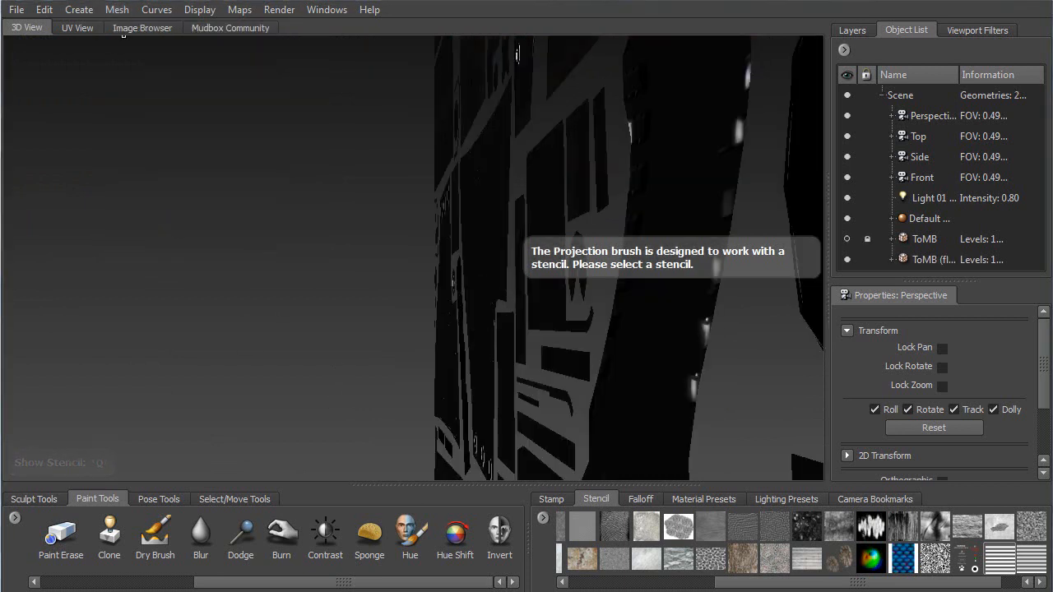
alt+drag(473, 311, 523, 343)
alt+right_drag(522, 343, 400, 234)
alt+middle_drag(400, 234, 273, 235)
alt+drag(370, 238, 442, 249)
alt+middle_drag(369, 245, 308, 283)
Step: Set the Manufacturing layer's strength to 10 and create a new paint layer above it in the Bump Map channel
click(852, 30)
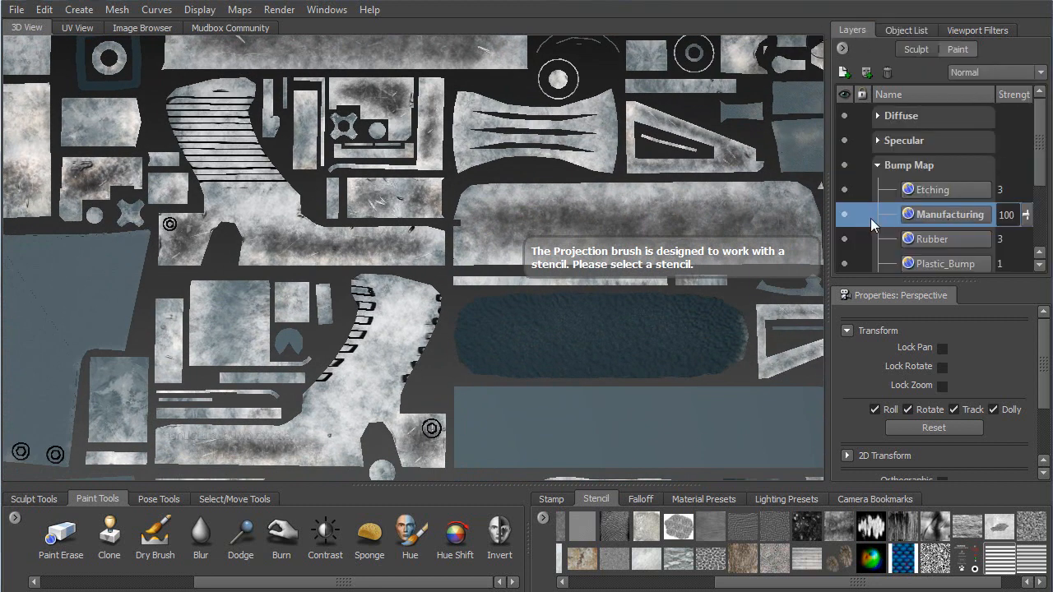
drag(1026, 217, 1027, 300)
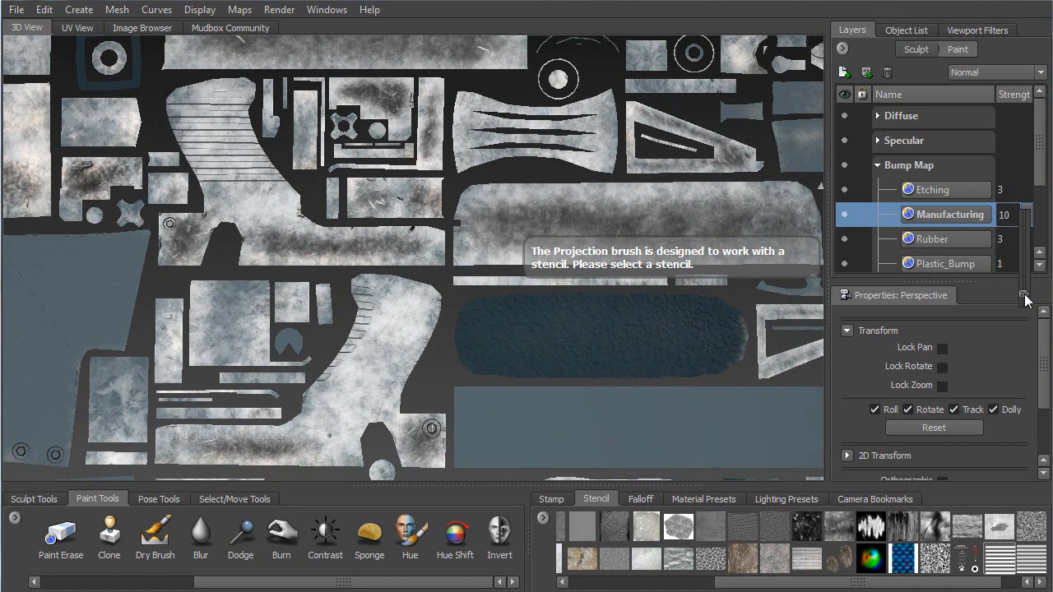
click(845, 82)
click(532, 352)
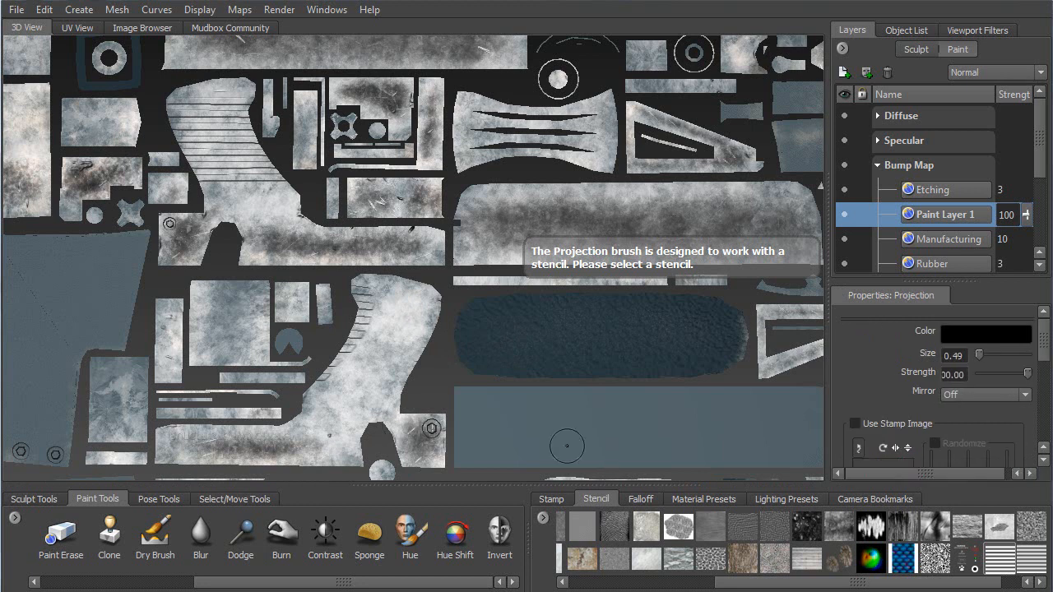
Step: Position the line stencil over the lower grip's UV shell and project black grooves across it on Paint Layer 1
alt+right_drag(328, 346, 362, 343)
middle_drag(361, 344, 350, 232)
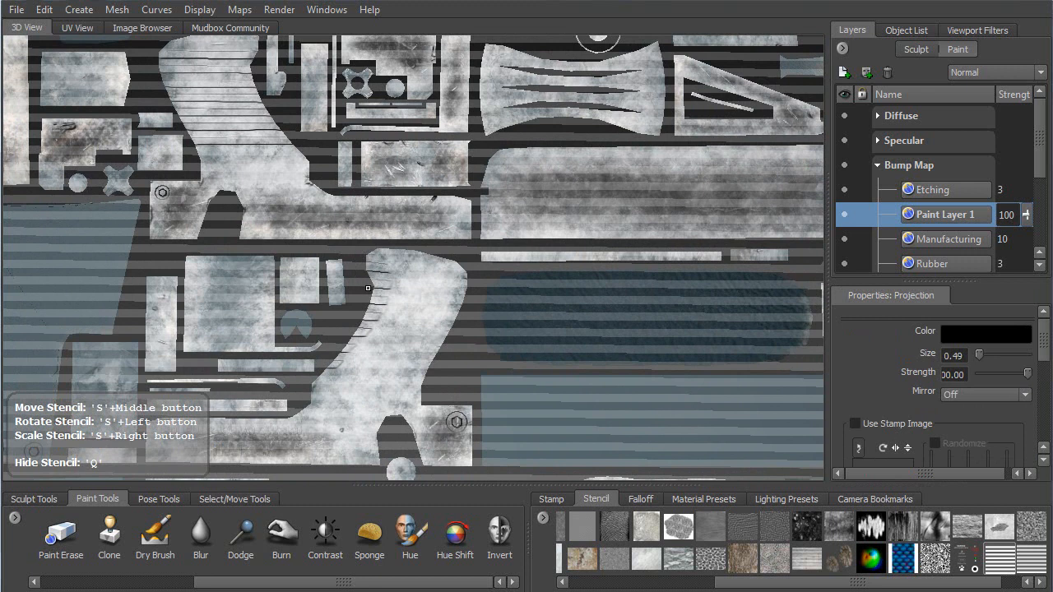
key(q)
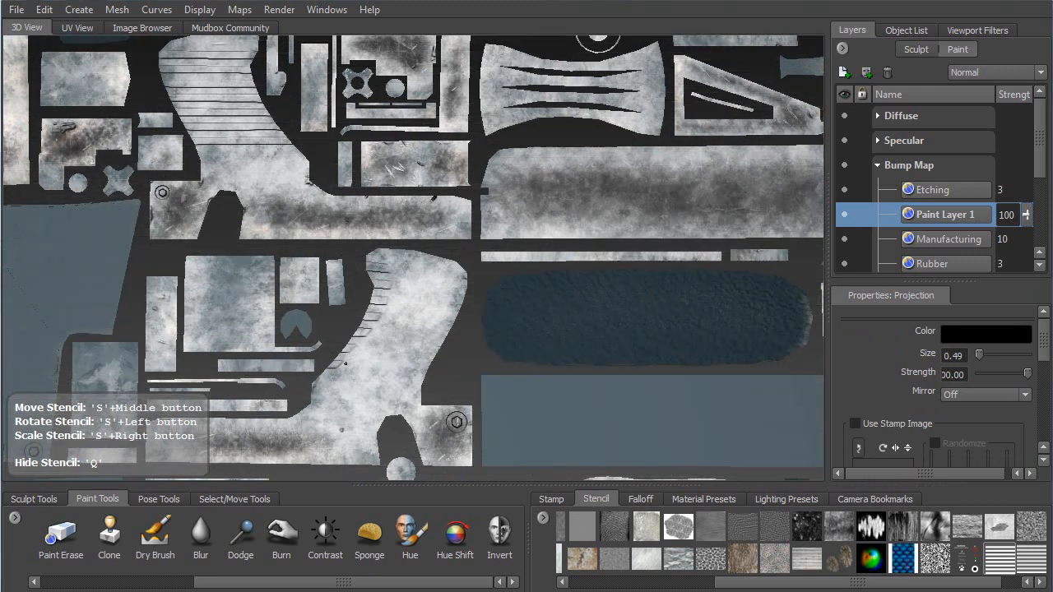
mouse_move(345, 363)
mouse_down()
mouse_move(424, 363)
mouse_move(411, 334)
mouse_move(365, 326)
mouse_move(448, 305)
mouse_move(453, 316)
mouse_move(432, 299)
mouse_move(372, 299)
mouse_move(366, 313)
mouse_move(379, 284)
mouse_up()
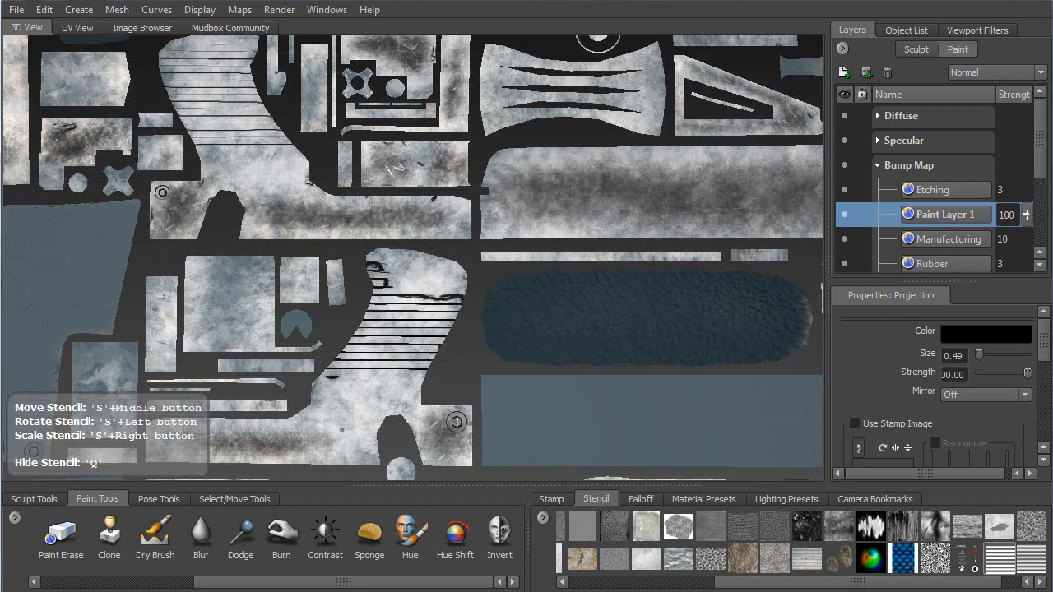
mouse_move(380, 267)
mouse_down()
mouse_move(459, 265)
mouse_move(376, 285)
mouse_up()
drag(474, 284, 462, 297)
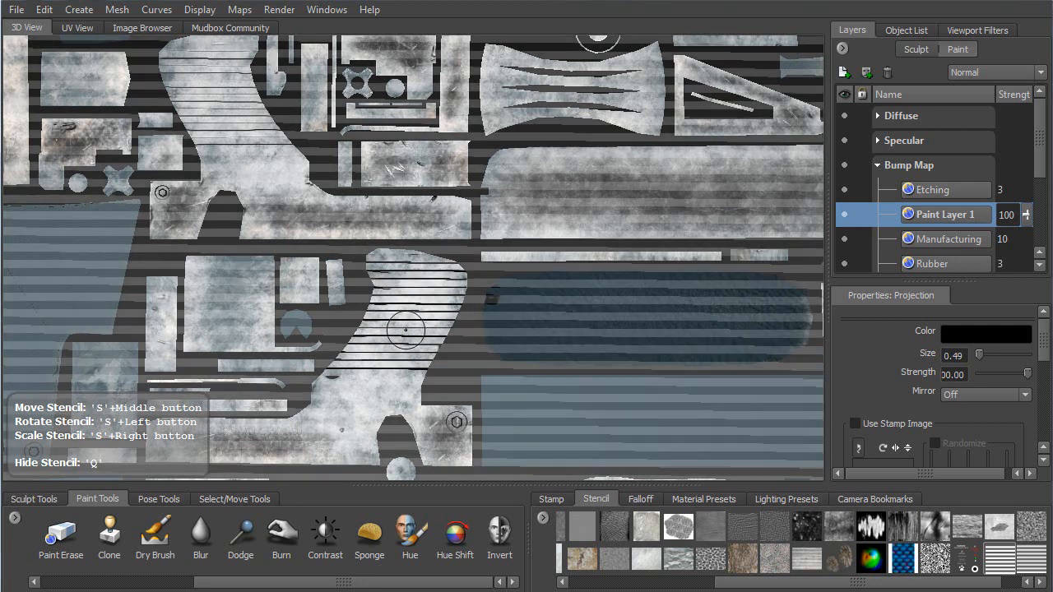
key(q)
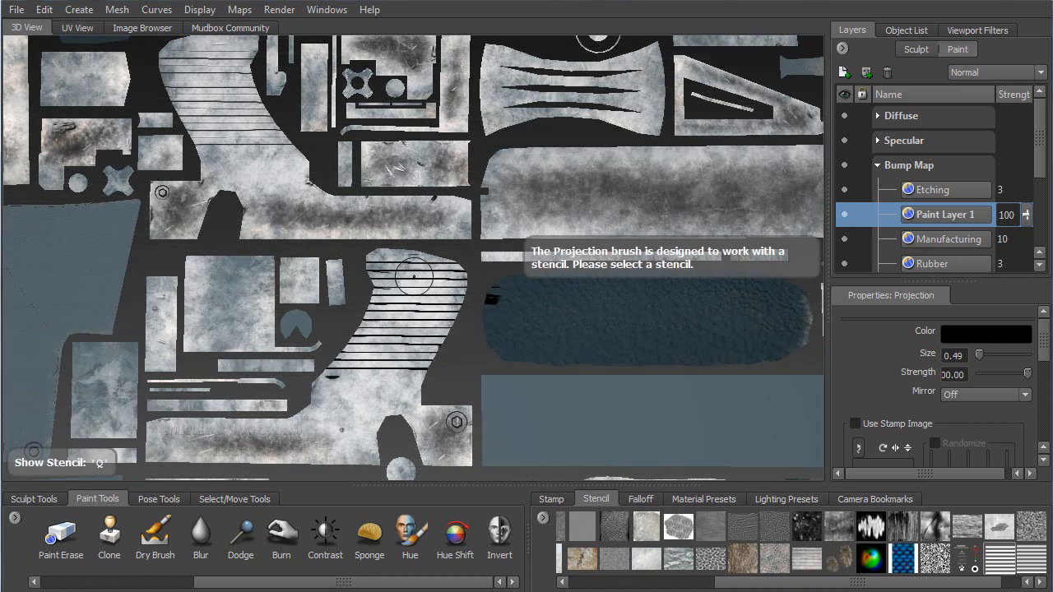
Step: Erase the stray groove marks around the lower grip's UV shell with Paint Erase, and show the stencil again
key(6)
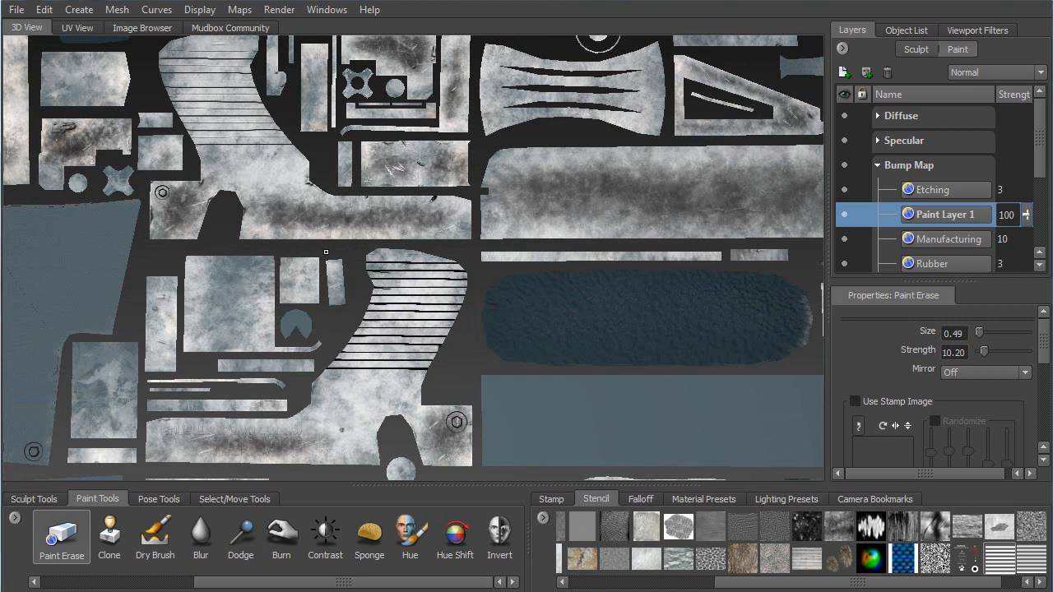
key(q)
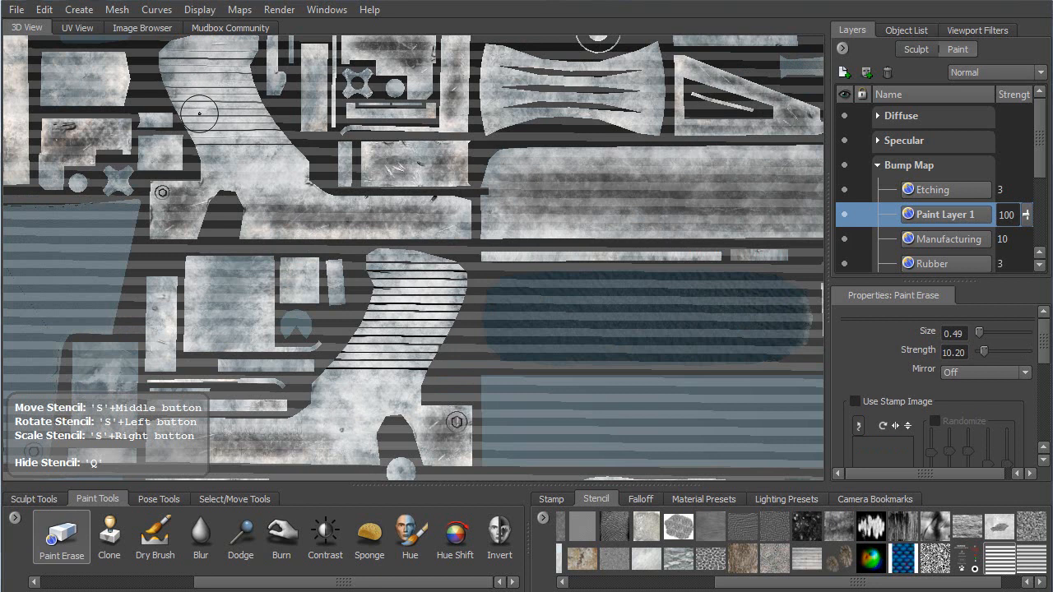
Step: Align the line stencil over the upper grip's UV shell and project black grooves across it on Paint Layer 1
key(q)
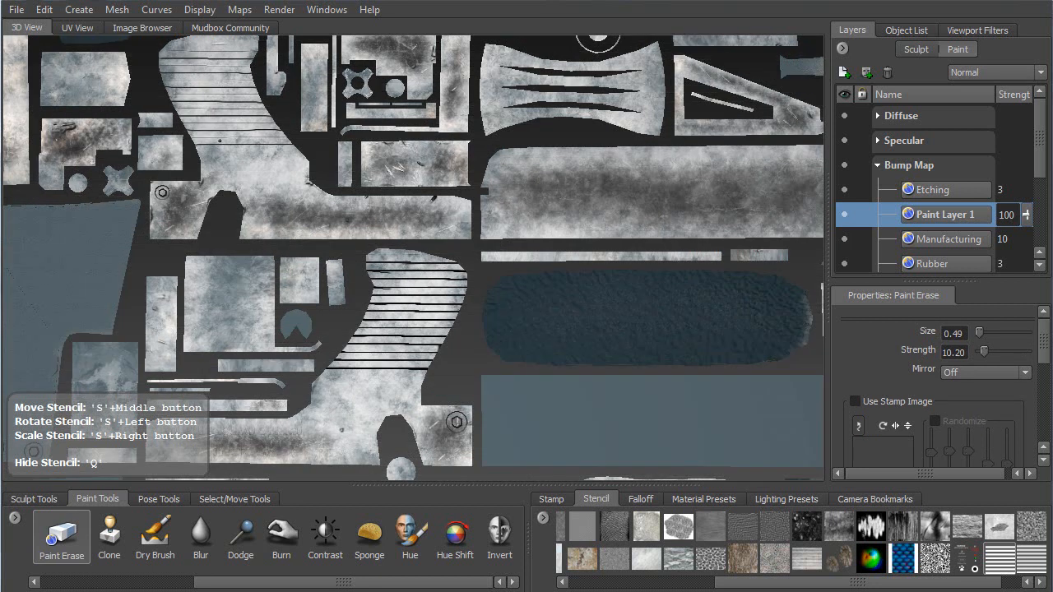
key(q)
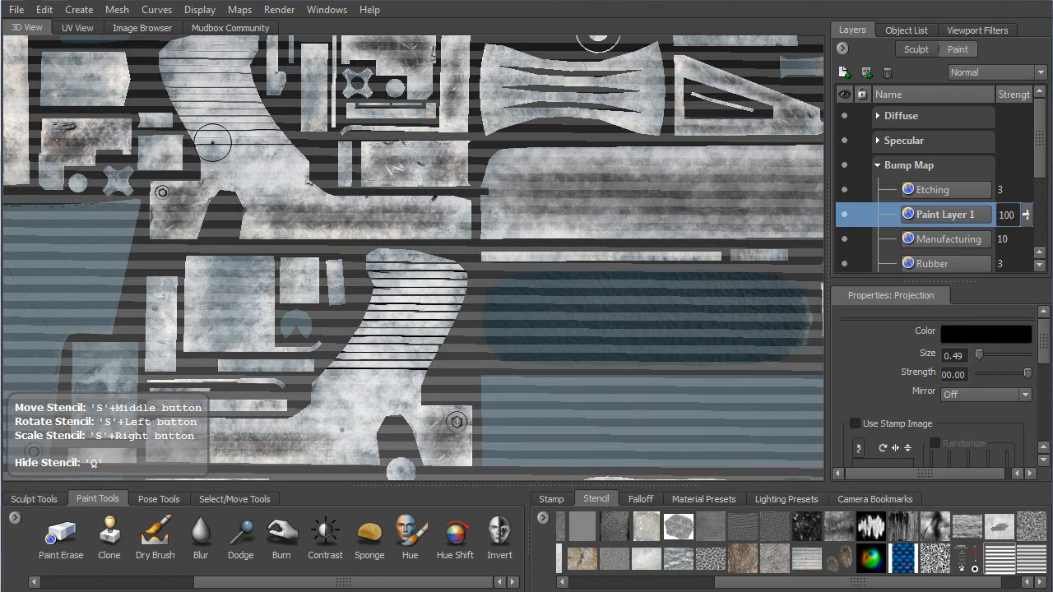
mouse_move(212, 144)
mouse_down()
mouse_move(225, 138)
mouse_move(212, 135)
mouse_up()
middle_drag(222, 109, 222, 97)
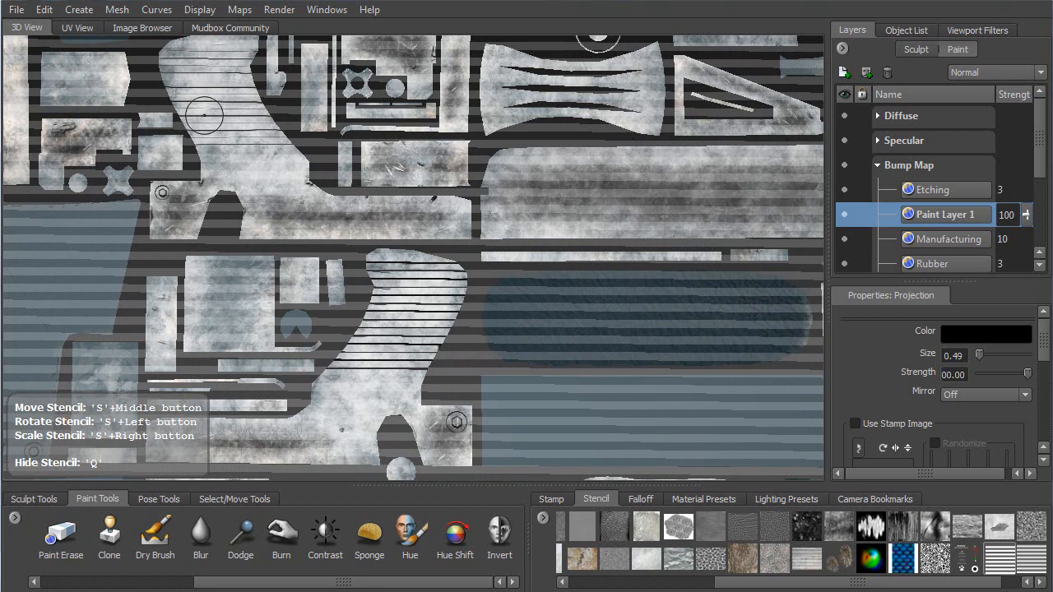
middle_drag(204, 107, 202, 102)
key(q)
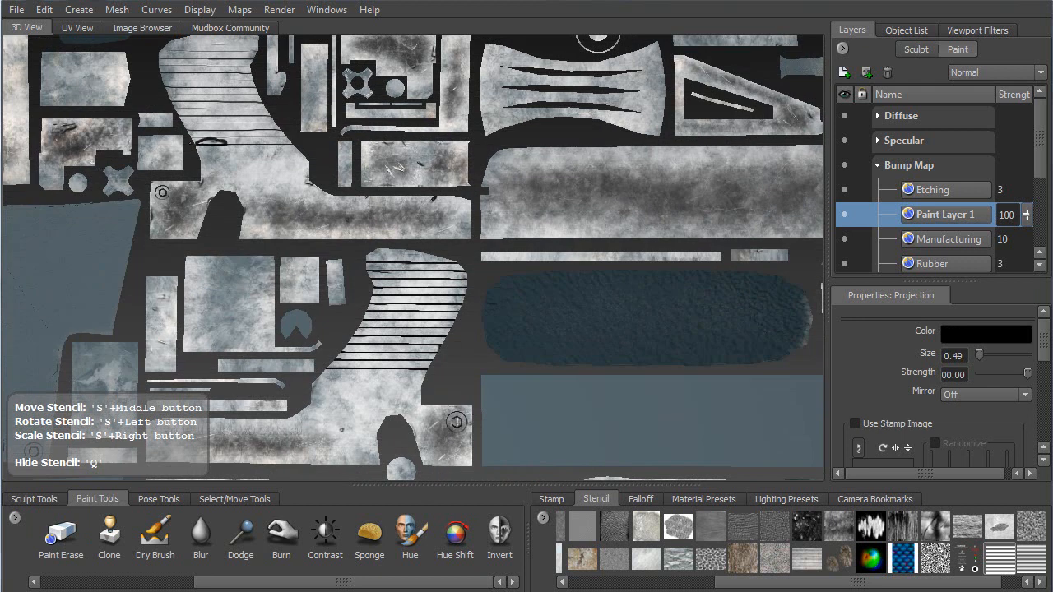
mouse_move(224, 141)
mouse_down()
mouse_move(290, 140)
mouse_move(248, 126)
mouse_move(193, 125)
mouse_move(178, 106)
mouse_move(204, 94)
mouse_move(261, 107)
mouse_move(181, 89)
mouse_move(247, 93)
mouse_move(241, 68)
mouse_move(170, 69)
mouse_up()
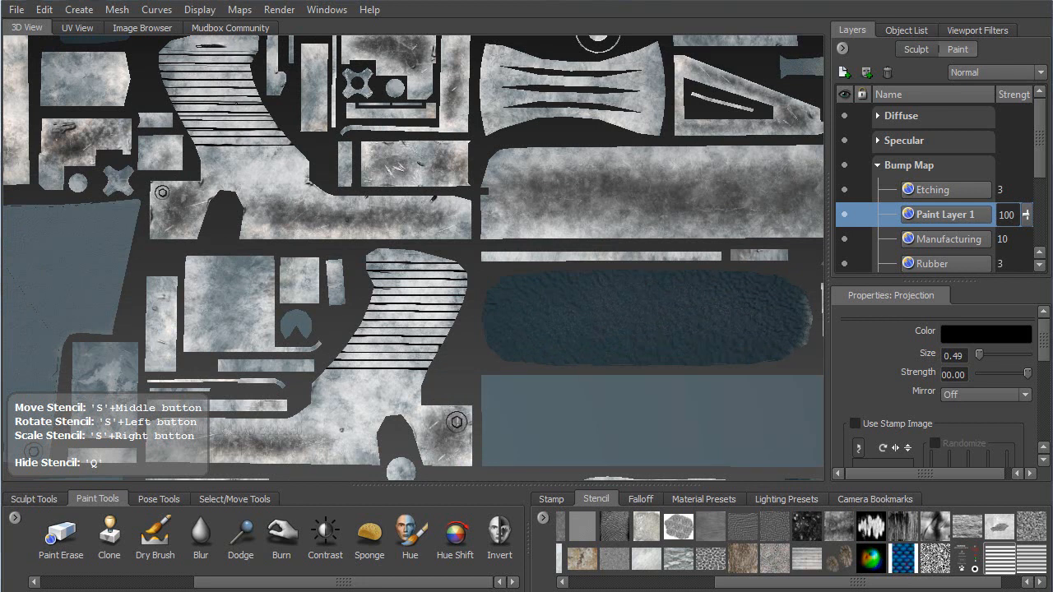
drag(255, 131, 250, 126)
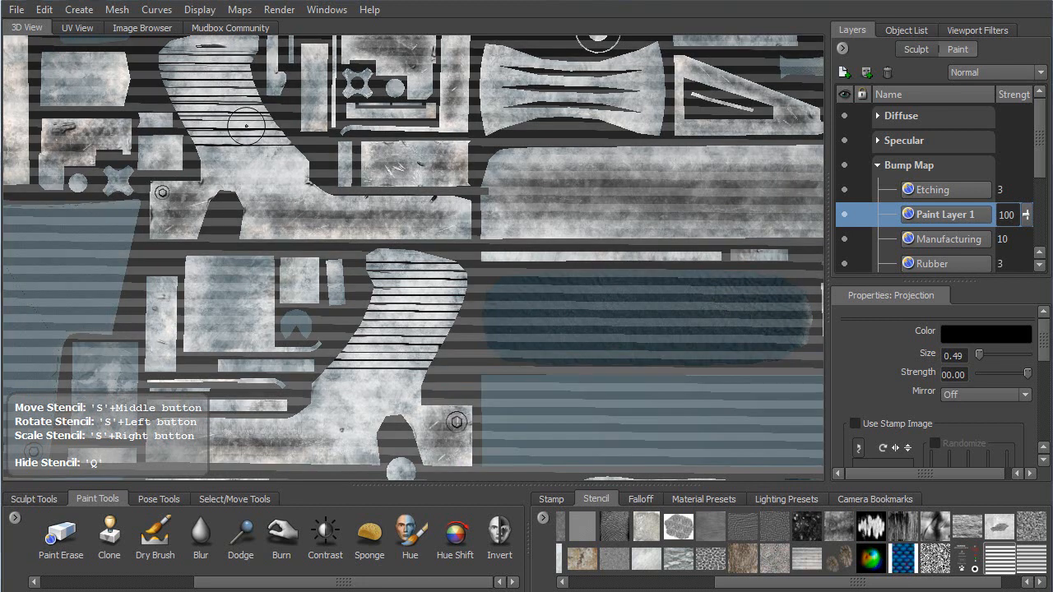
Step: Erase the stray marks around the upper grip's UV shell with Paint Erase, then hide the stencil and Paint Layer 1
key(ctrl)
key(q)
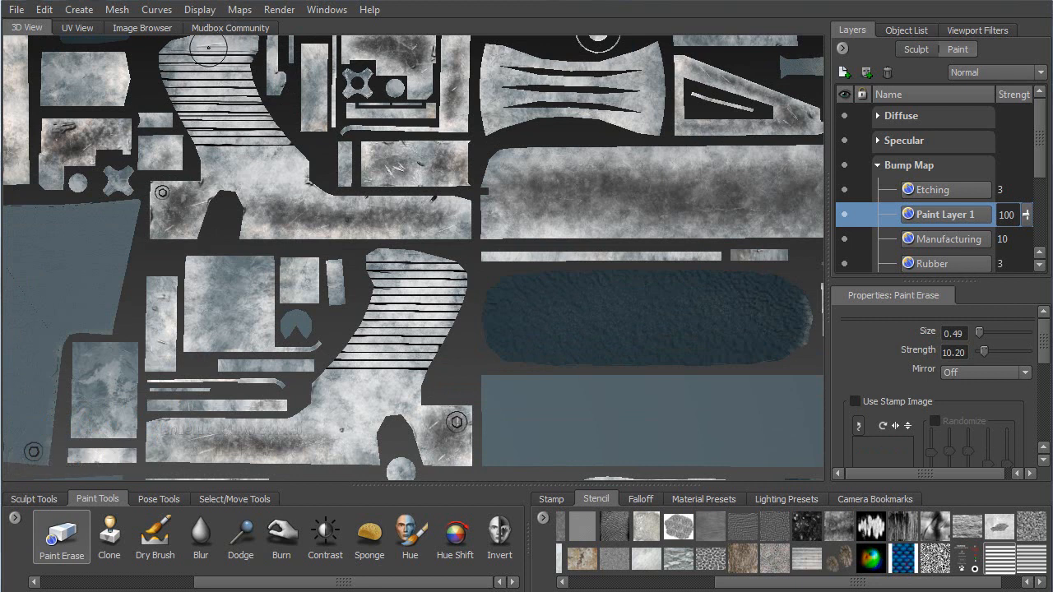
key(q)
key(q)
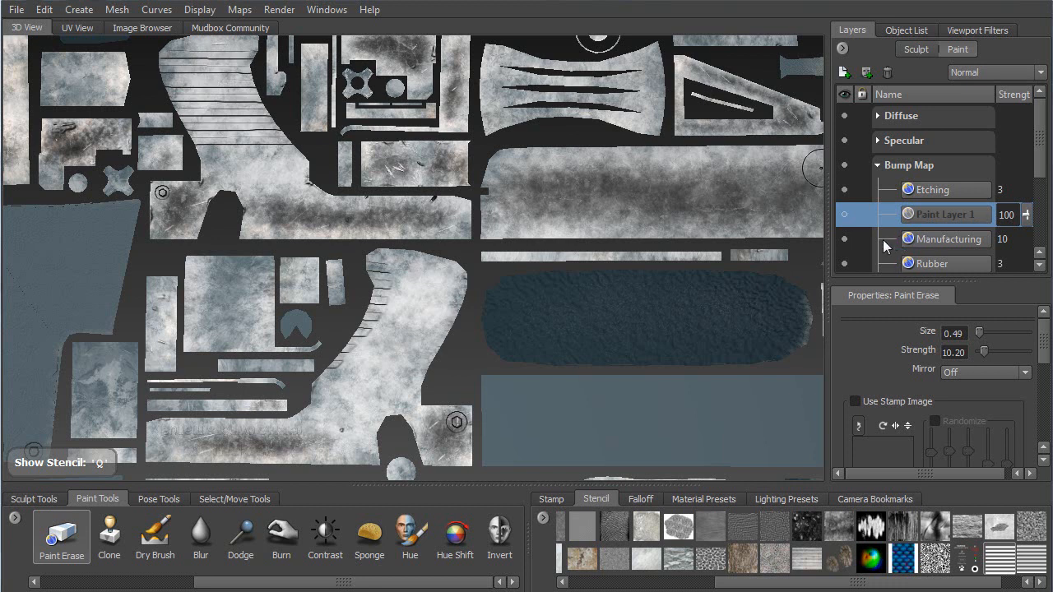
Step: Erase the old grooves from both grip UV shells on the Manufacturing layer, using Paint Erase at strength 100 with the flat falloff
click(883, 239)
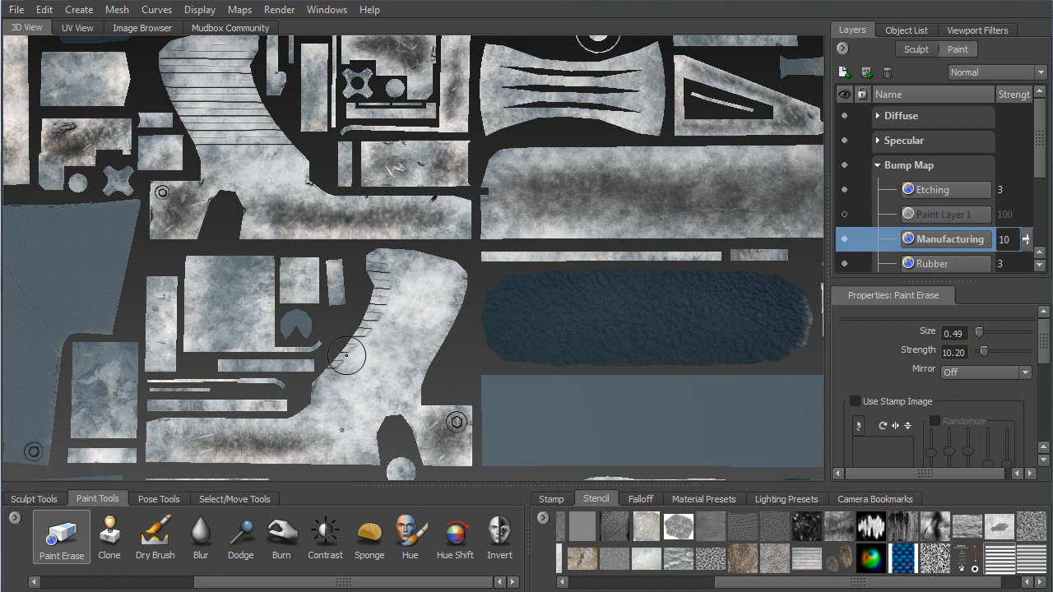
drag(982, 351, 1041, 351)
click(641, 498)
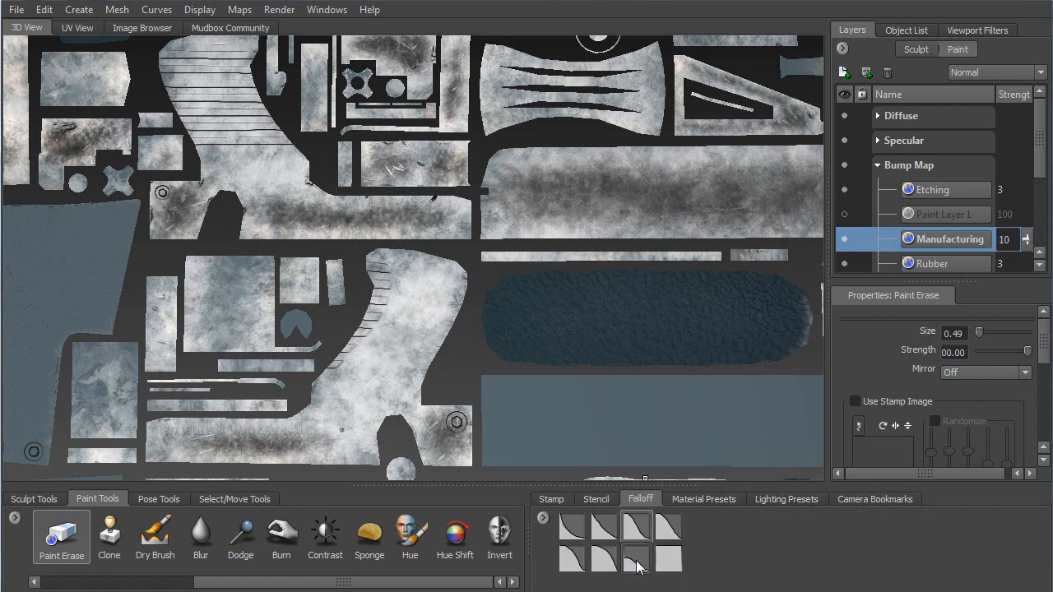
scroll(1039, 352, down, 5)
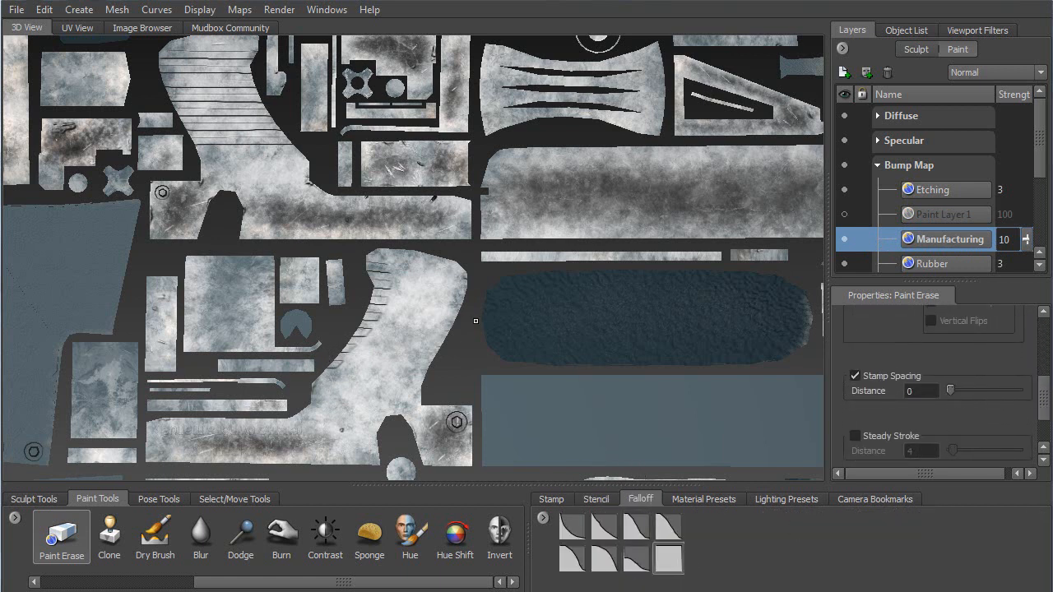
drag(344, 350, 380, 300)
mouse_move(185, 140)
mouse_down()
mouse_move(190, 112)
mouse_move(234, 128)
mouse_move(262, 122)
mouse_up()
mouse_move(234, 83)
mouse_down()
mouse_move(234, 58)
mouse_move(180, 70)
mouse_up()
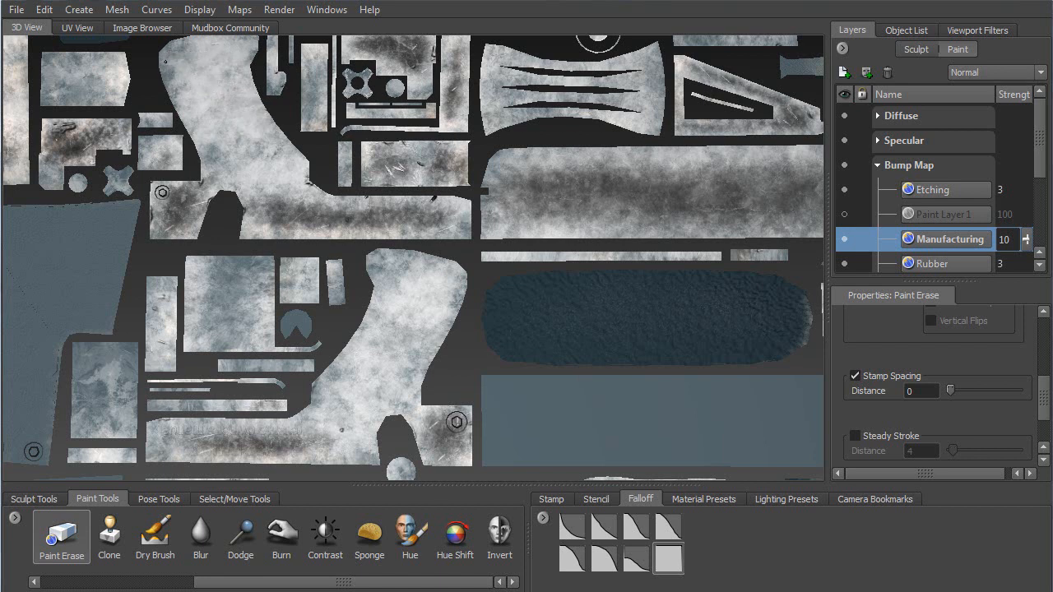
Step: Erase the leftover groove marks from the two small notched UV shells above the long pointed strip on the Manufacturing layer
scroll(297, 123, down, 5)
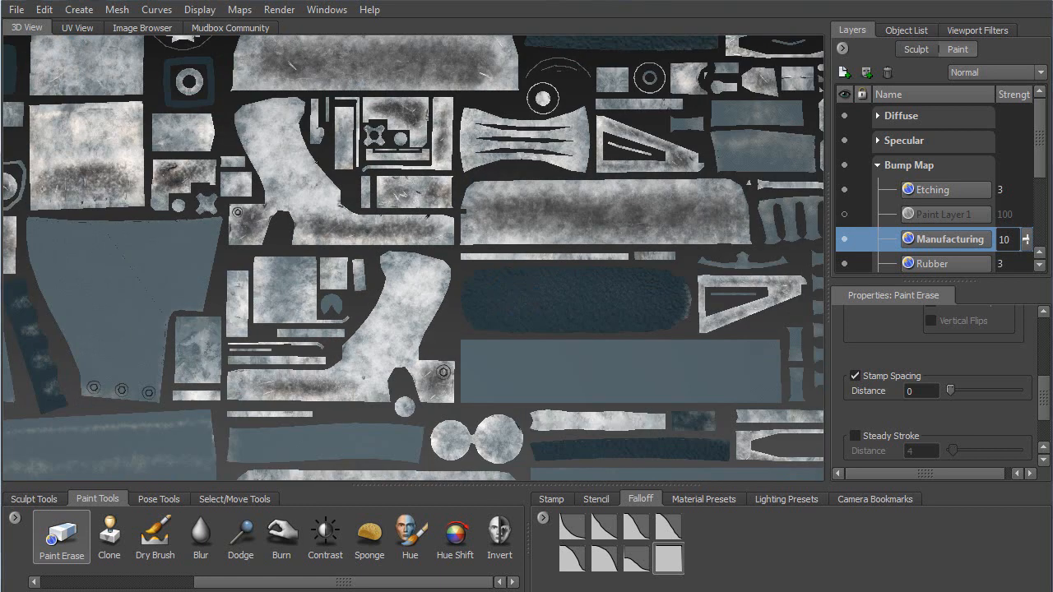
alt+middle_drag(502, 428, 191, 181)
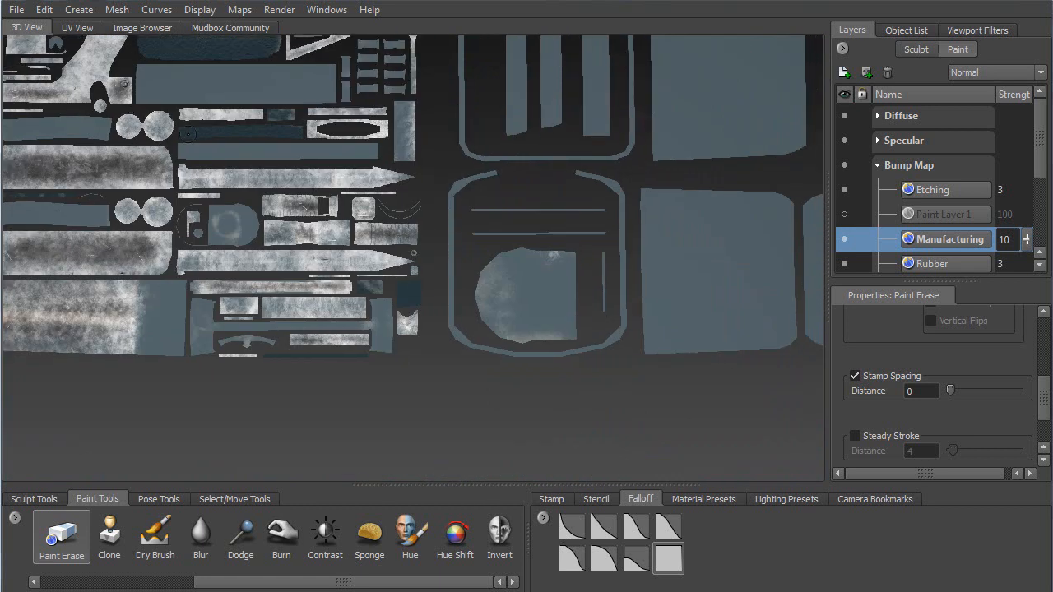
alt+right_drag(192, 181, 244, 278)
alt+middle_drag(245, 278, 440, 314)
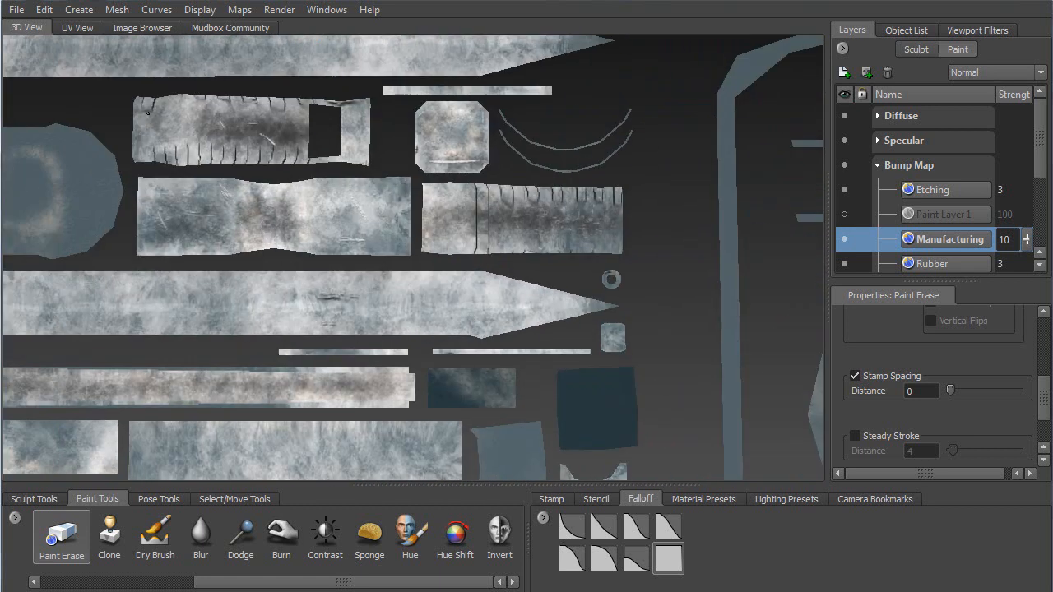
drag(157, 151, 302, 149)
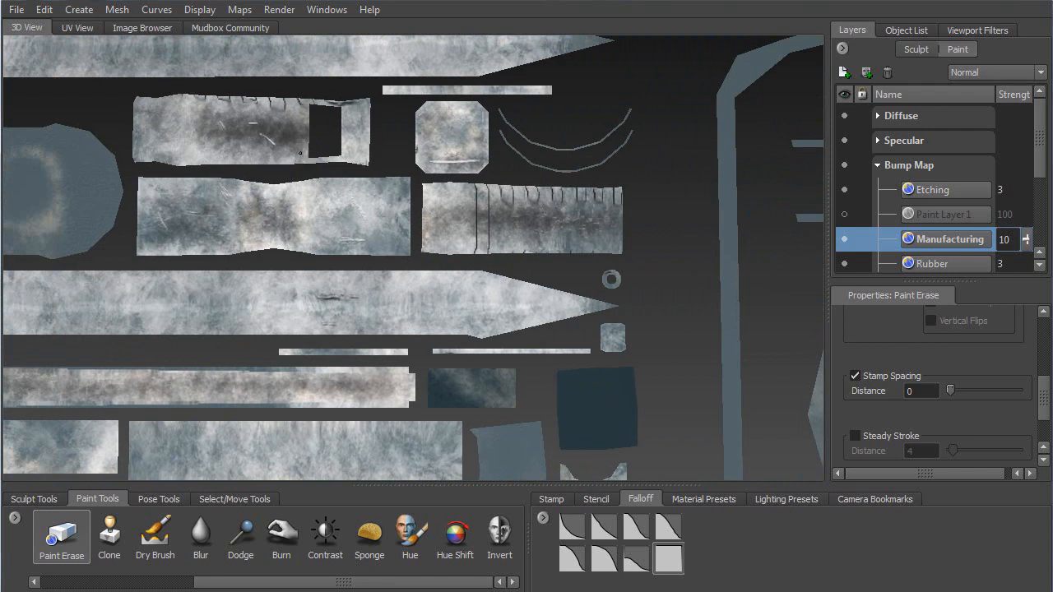
drag(304, 108, 302, 118)
mouse_move(512, 200)
mouse_down()
mouse_move(486, 198)
mouse_move(493, 242)
mouse_up()
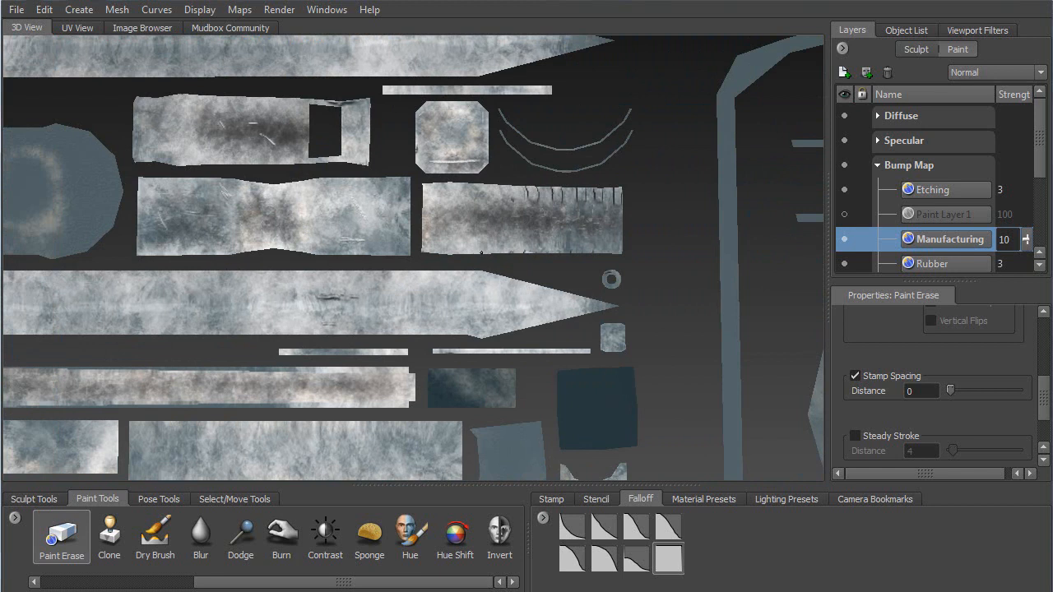
drag(580, 196, 610, 192)
Step: Examine the rest of the flattened UV layout for leftover groove marks on other shells
alt+right_drag(346, 359, 46, 96)
alt+middle_drag(46, 96, 505, 446)
alt+middle_drag(572, 178, 174, 389)
alt+right_drag(174, 363, 370, 535)
alt+middle_drag(372, 168, 568, 536)
alt+middle_drag(300, 351, 588, 498)
alt+middle_drag(322, 431, 649, 290)
alt+middle_drag(274, 318, 585, 326)
Step: Unflatten the rifle mesh from UV space, frame the pistol grip, and make Paint Layer 1 visible and active
click(116, 9)
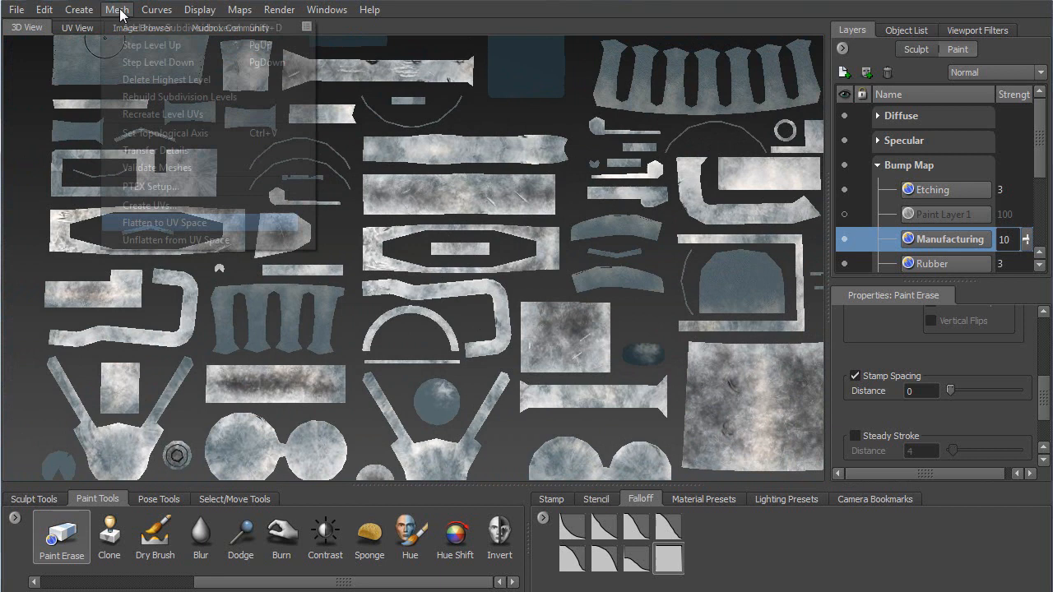
click(171, 239)
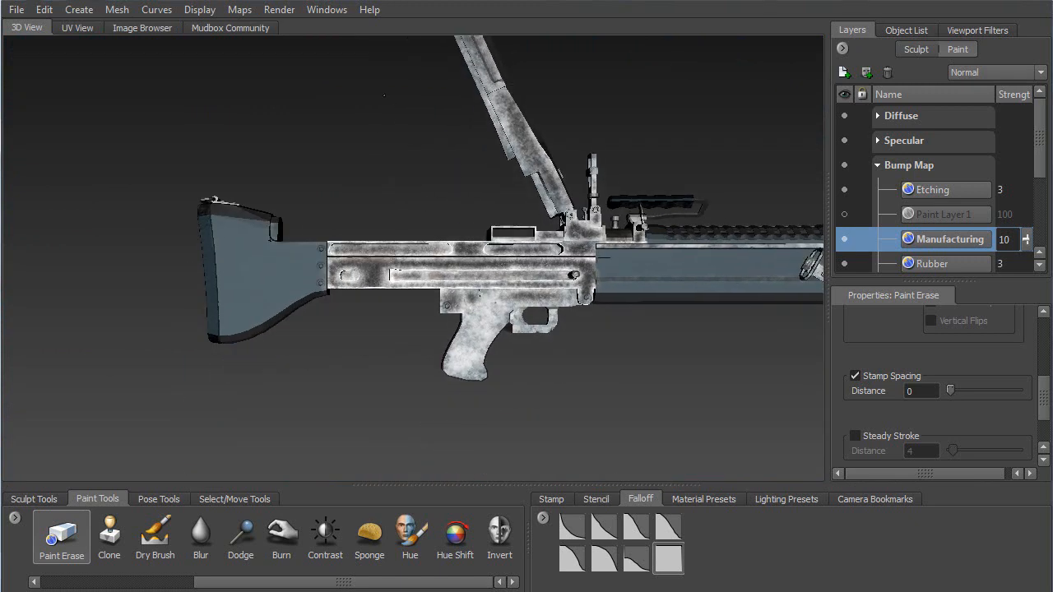
key(a)
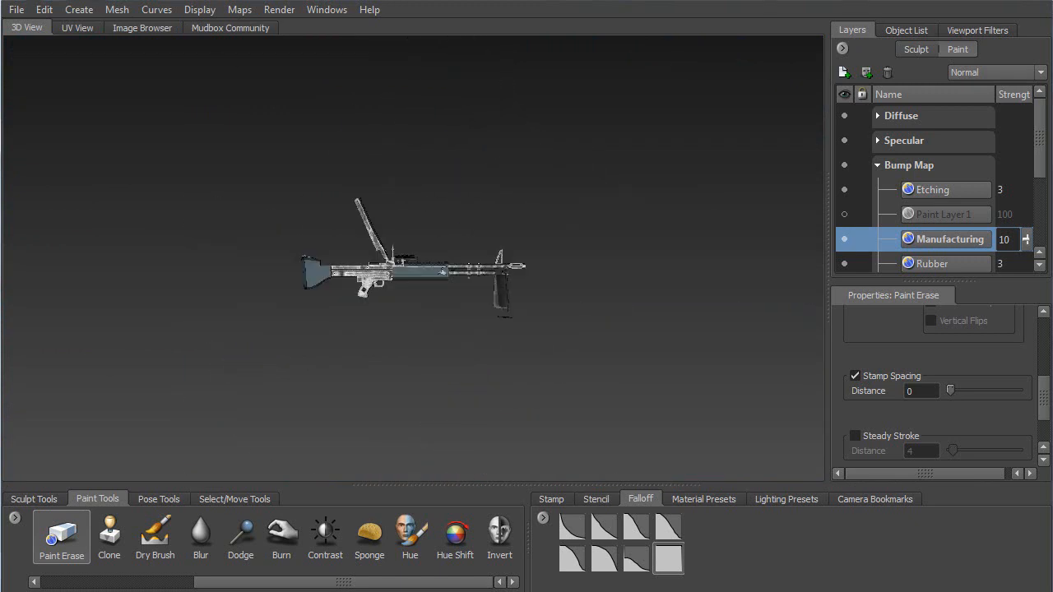
key(f)
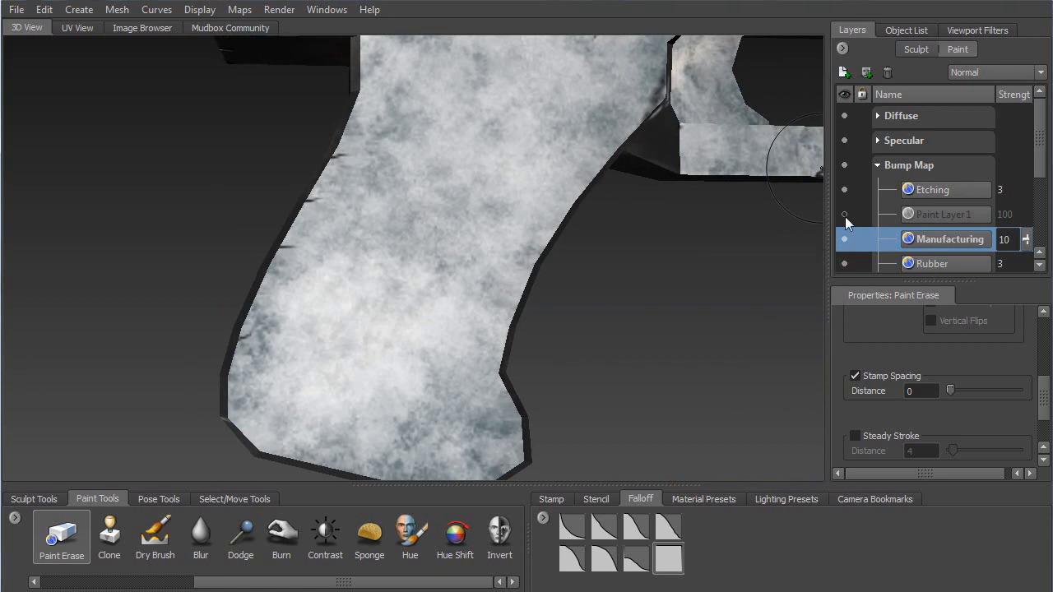
click(844, 215)
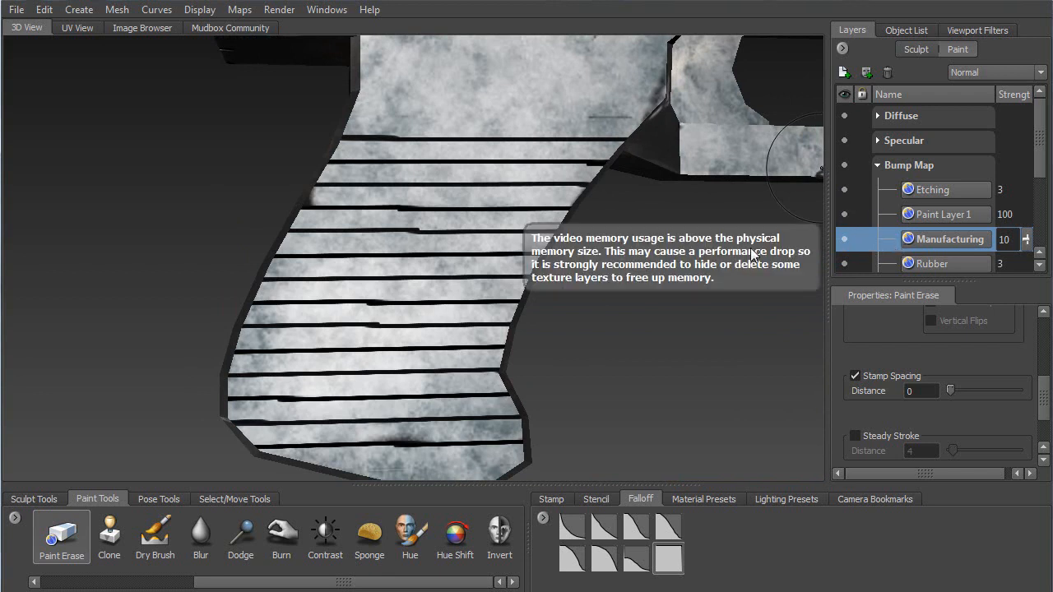
click(838, 214)
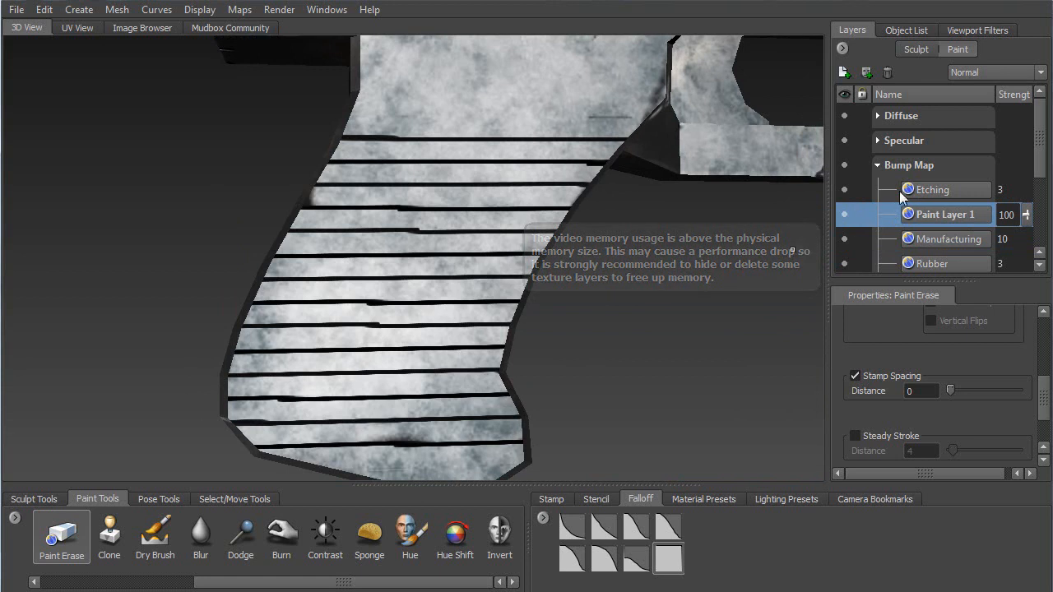
Step: Hide the Diffuse and Specular channels to show only the bump detail on the pistol grip
click(844, 115)
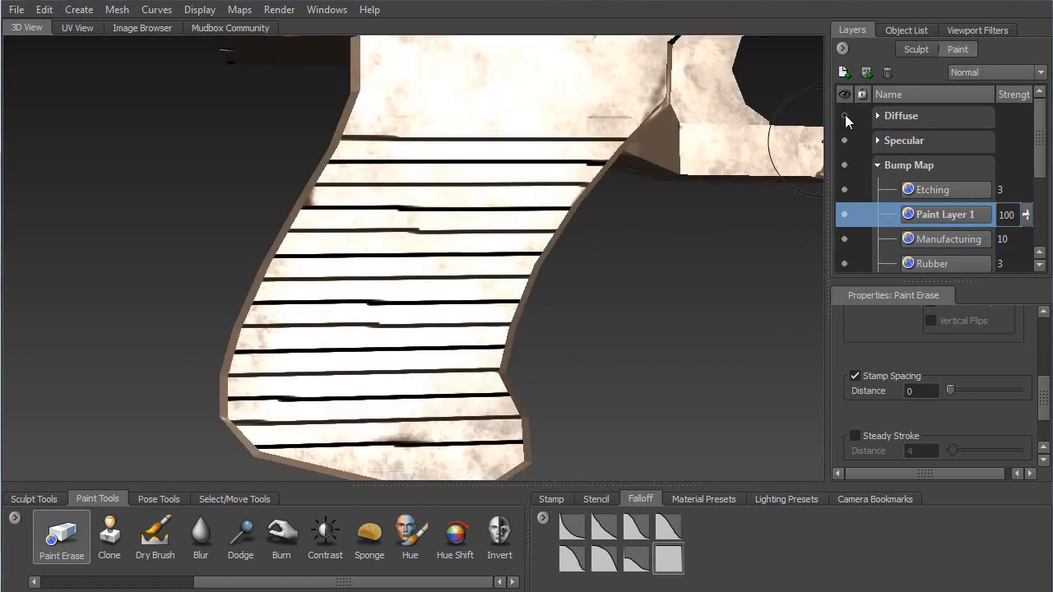
click(844, 140)
mouse_move(560, 298)
alt+mouse_down()
mouse_move(635, 295)
mouse_move(640, 308)
mouse_move(523, 271)
mouse_move(593, 256)
alt+mouse_up()
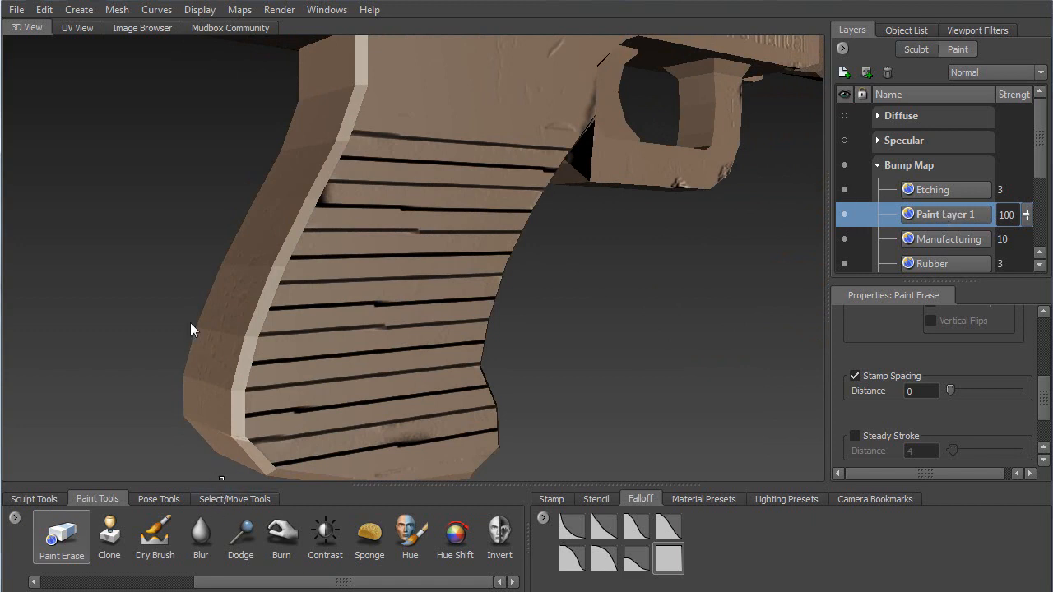
Step: With the Paint Brush in black at size 0.12, join the ends of the topmost groove pairs across the grip's pale edge strip
mouse_move(339, 172)
alt+mouse_down()
mouse_move(345, 158)
mouse_move(330, 161)
mouse_move(334, 178)
alt+mouse_up()
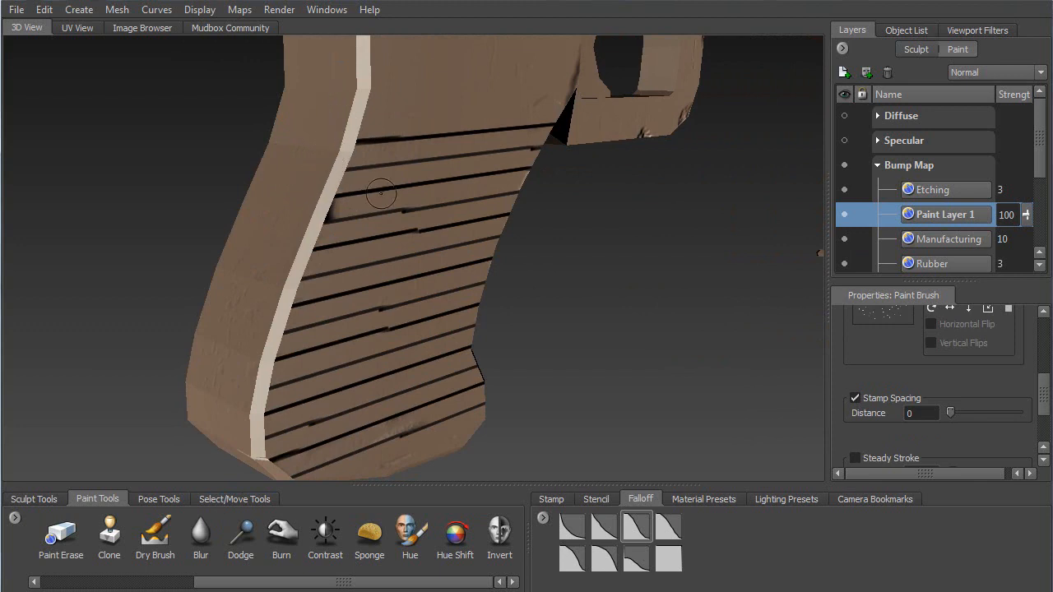
scroll(1049, 401, up, 3)
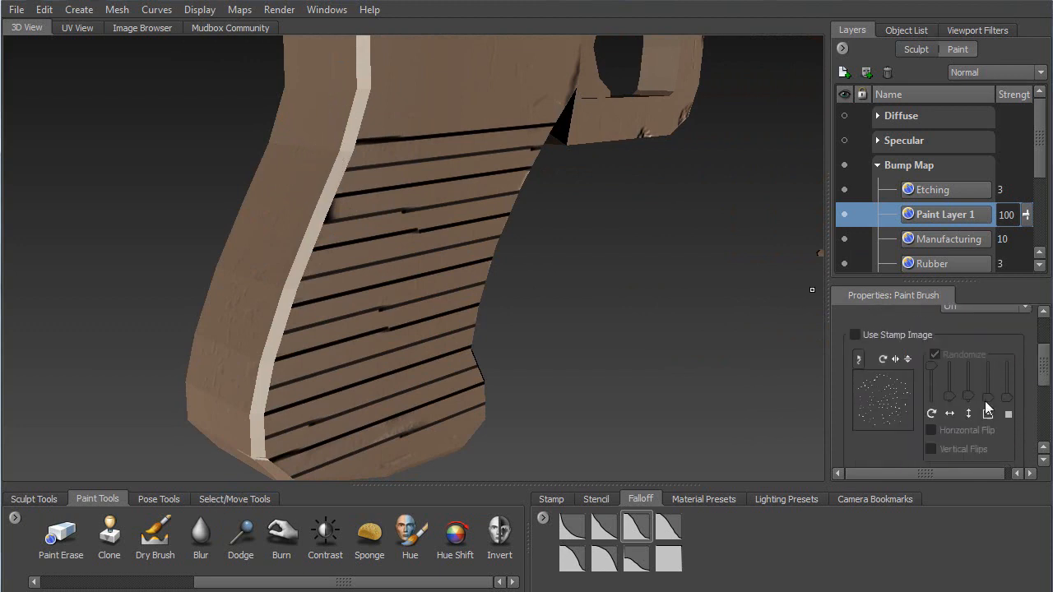
mouse_move(1041, 366)
mouse_down()
mouse_move(1042, 341)
mouse_move(1037, 354)
mouse_up()
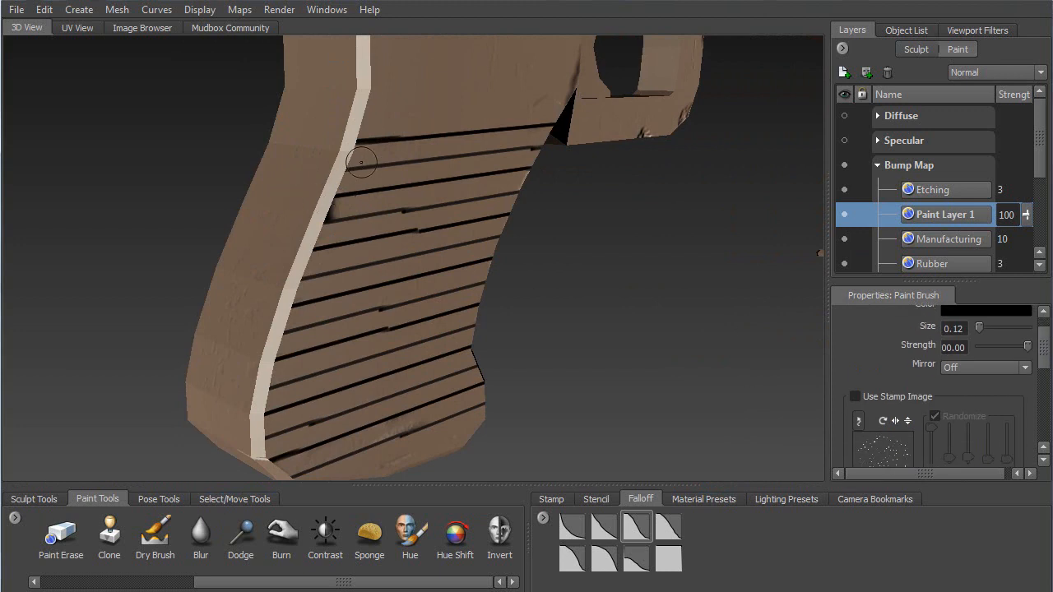
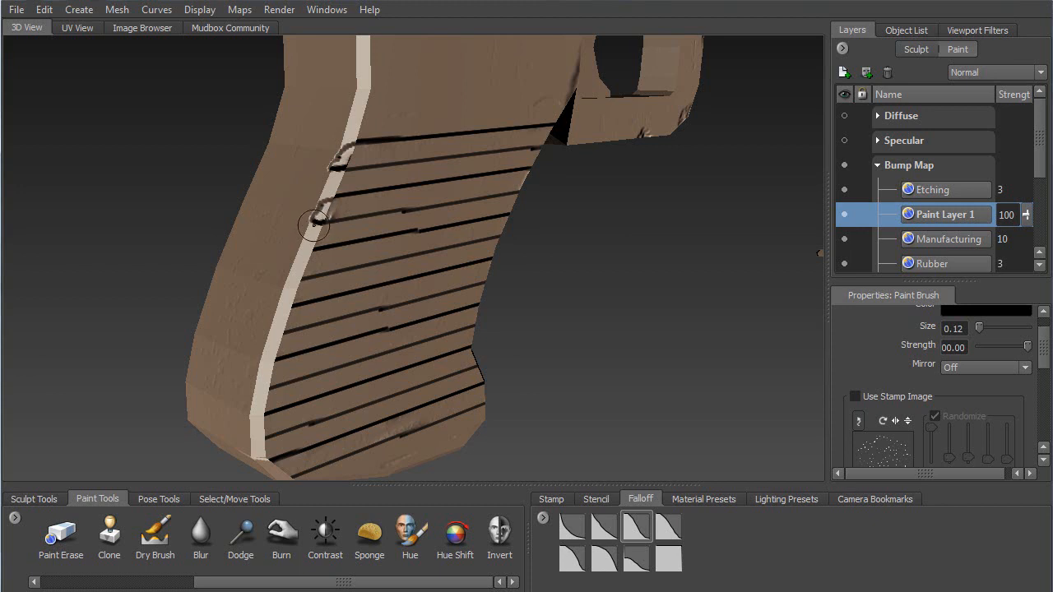
Step: Paint black curves joining the next two groove pairs down the middle of the grip's pale edge strip
alt+drag(314, 224, 287, 190)
alt+right_drag(288, 190, 353, 206)
alt+middle_drag(209, 204, 343, 181)
click(357, 203)
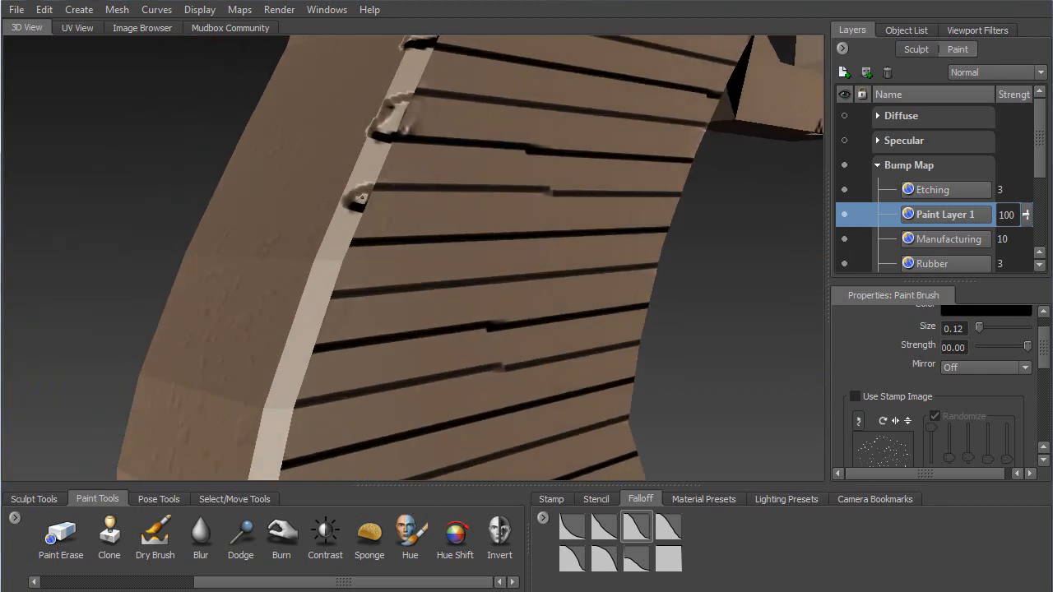
drag(359, 220, 337, 228)
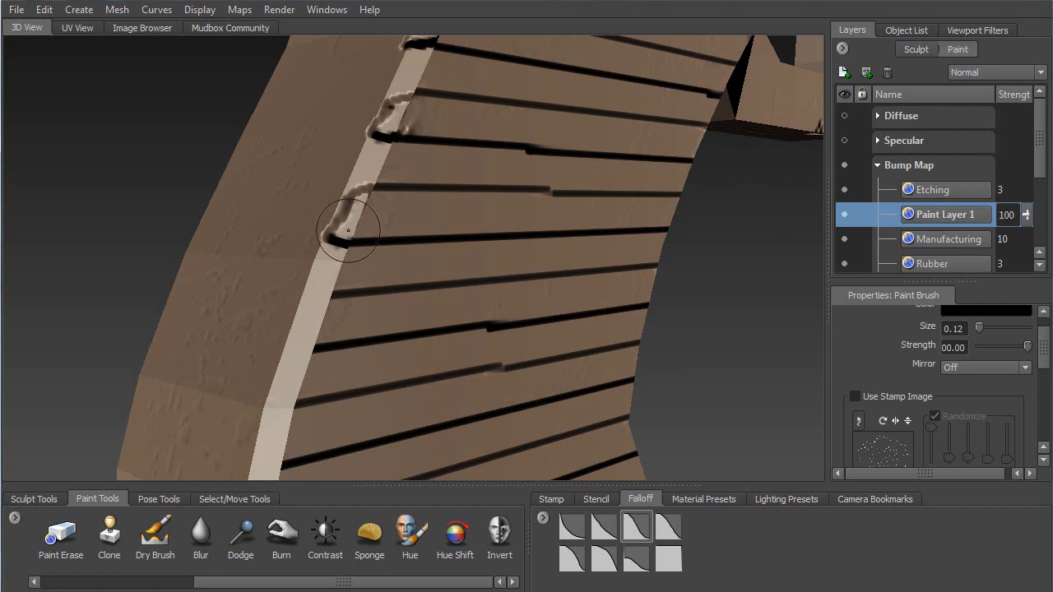
drag(316, 311, 326, 309)
drag(317, 318, 313, 328)
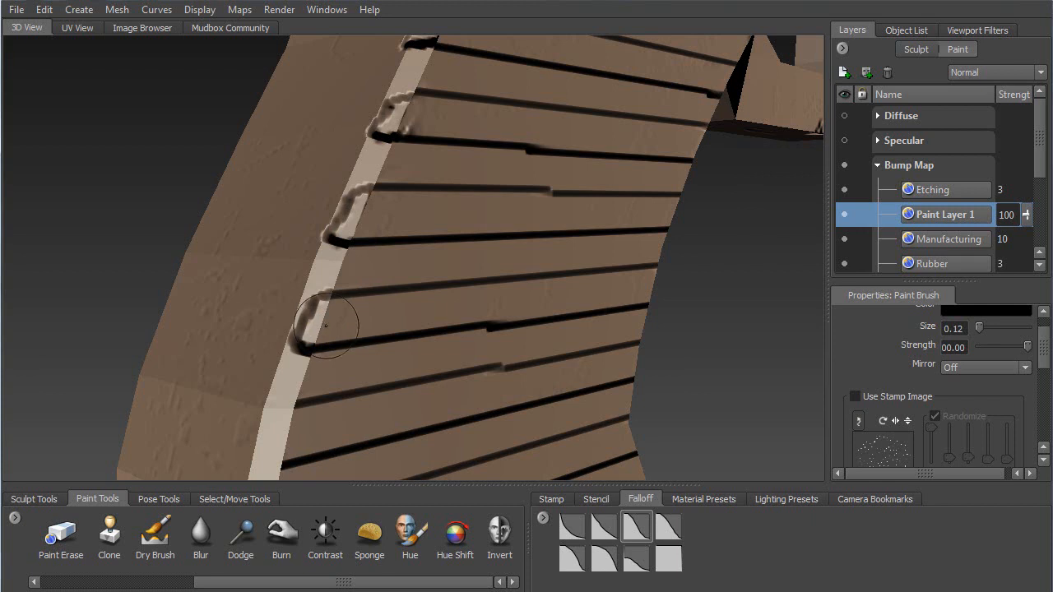
Step: Paint black curves joining the ends of the lowest groove pairs across the grip's edge strip, down to its angled bottom corner
click(282, 421)
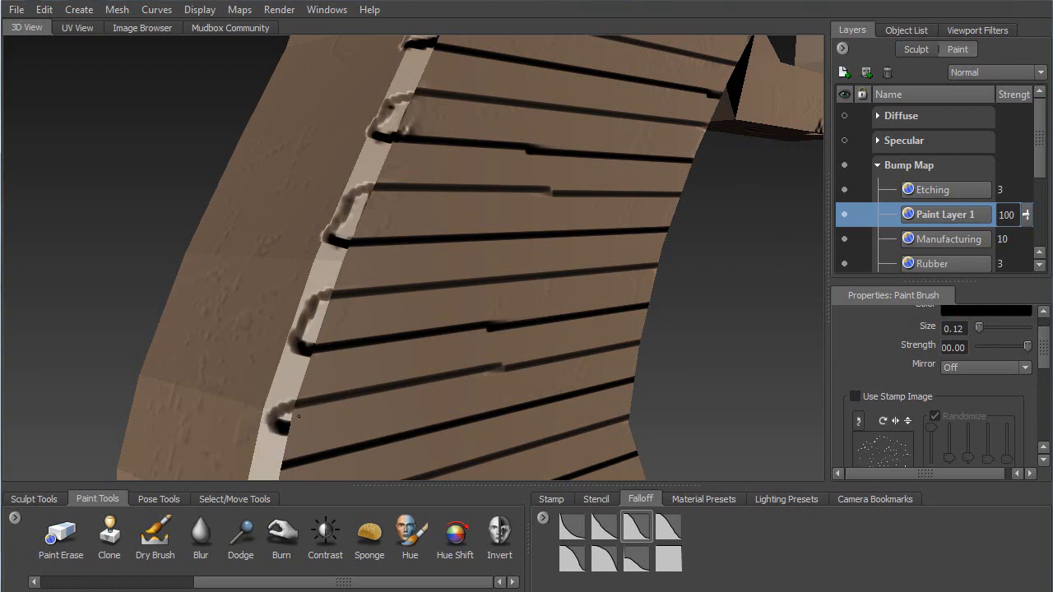
mouse_move(292, 419)
mouse_down()
mouse_move(274, 455)
mouse_move(318, 236)
mouse_up()
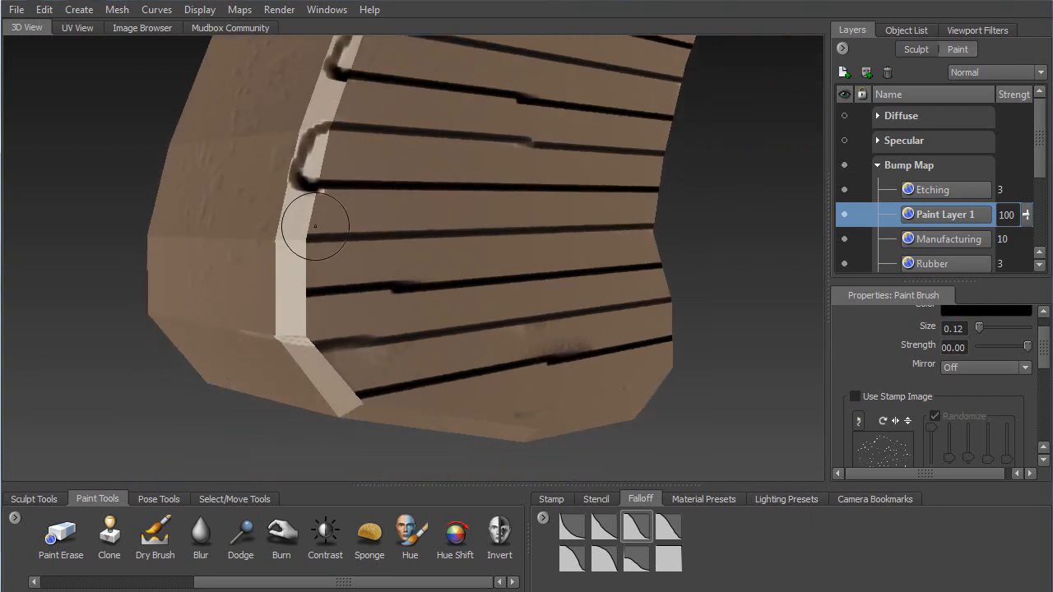
mouse_move(302, 296)
alt+mouse_down()
mouse_move(308, 284)
mouse_move(290, 275)
mouse_move(298, 272)
alt+mouse_up()
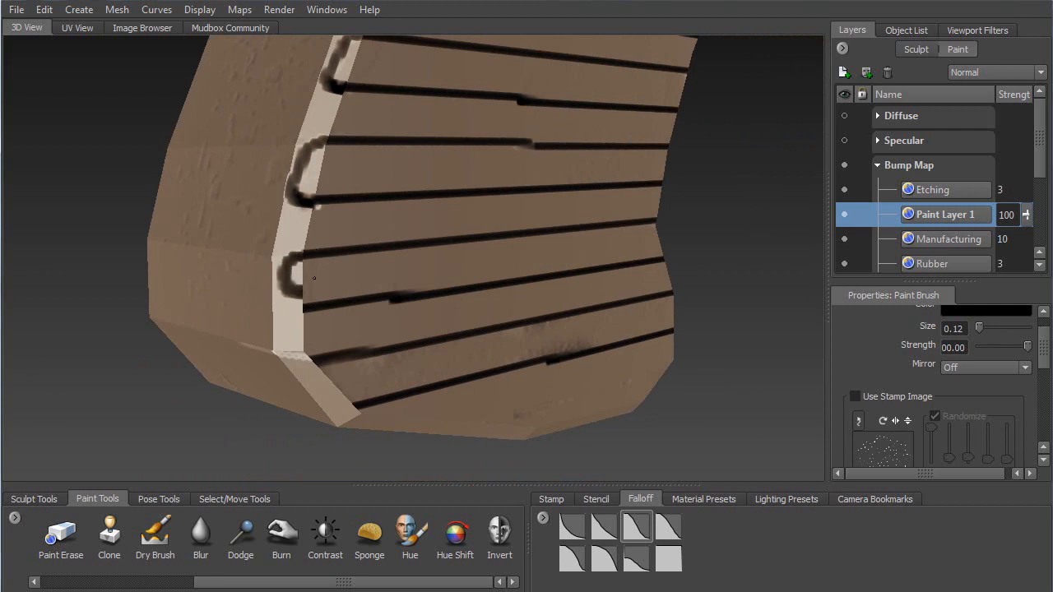
mouse_move(304, 288)
mouse_down()
mouse_move(285, 301)
mouse_move(307, 311)
mouse_up()
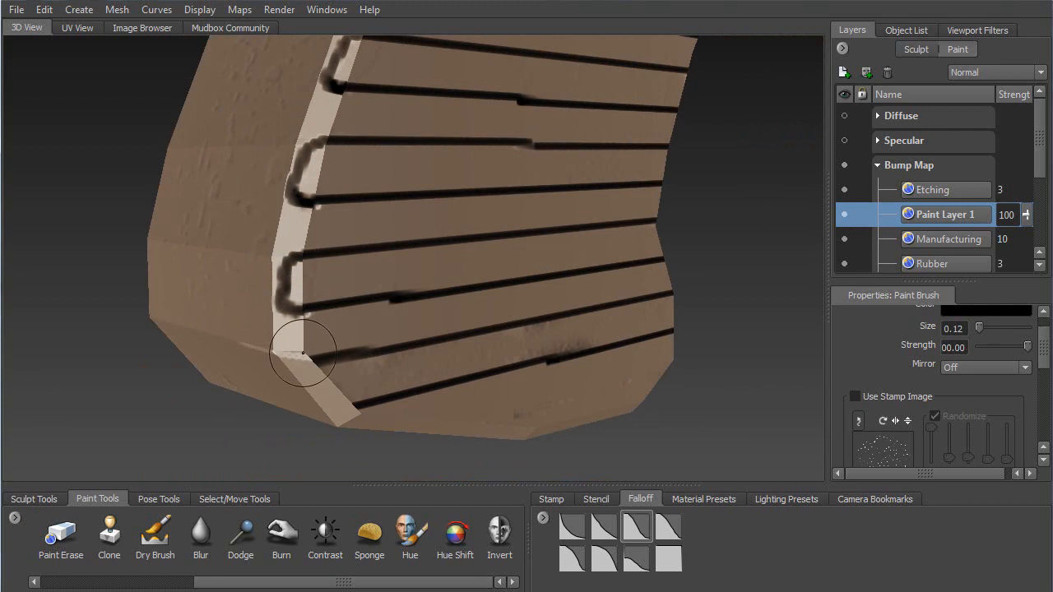
mouse_move(328, 378)
mouse_down()
mouse_move(306, 377)
mouse_move(318, 368)
mouse_up()
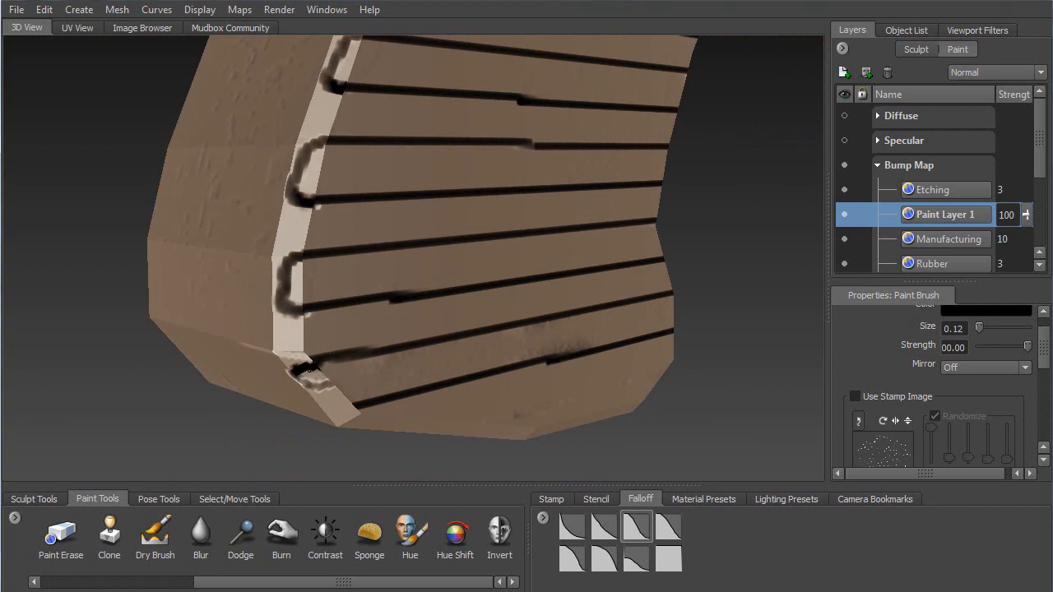
mouse_move(310, 373)
mouse_down()
mouse_move(319, 367)
mouse_move(346, 397)
mouse_move(401, 366)
mouse_move(520, 361)
mouse_move(344, 351)
mouse_move(485, 366)
mouse_move(396, 363)
mouse_move(359, 323)
mouse_move(322, 334)
mouse_move(429, 271)
mouse_move(486, 258)
mouse_move(411, 247)
mouse_move(375, 265)
mouse_up()
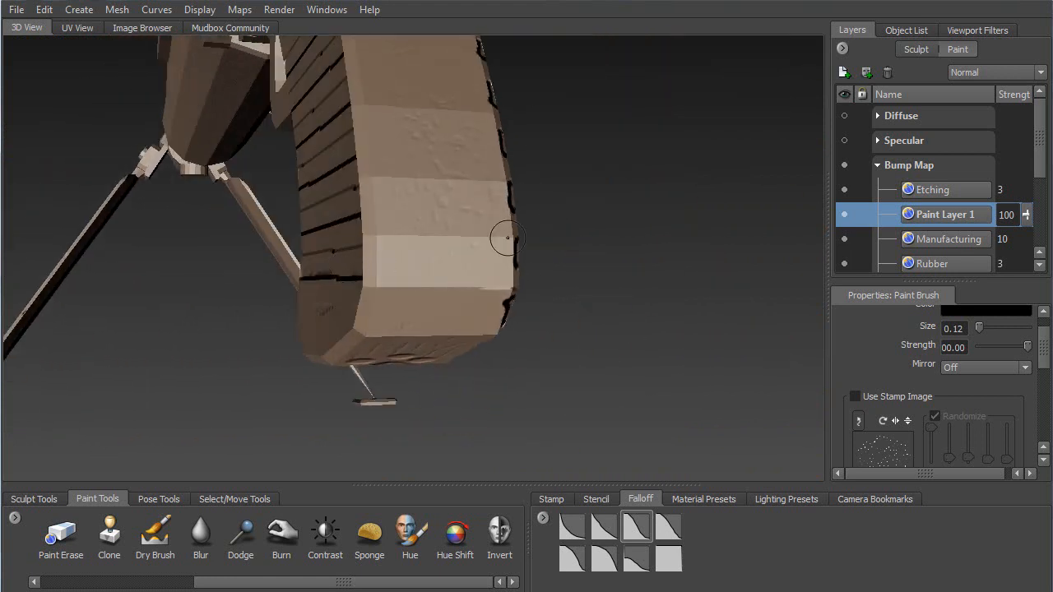
Step: Erase the painted grooves from the grip's opposite side with Paint Erase at size 0.83
mouse_move(393, 223)
alt+mouse_down()
mouse_move(402, 225)
mouse_move(372, 313)
mouse_move(393, 293)
mouse_move(307, 274)
mouse_move(271, 285)
mouse_move(179, 246)
mouse_move(505, 235)
mouse_move(441, 263)
mouse_move(427, 286)
mouse_move(412, 263)
mouse_move(426, 231)
alt+mouse_up()
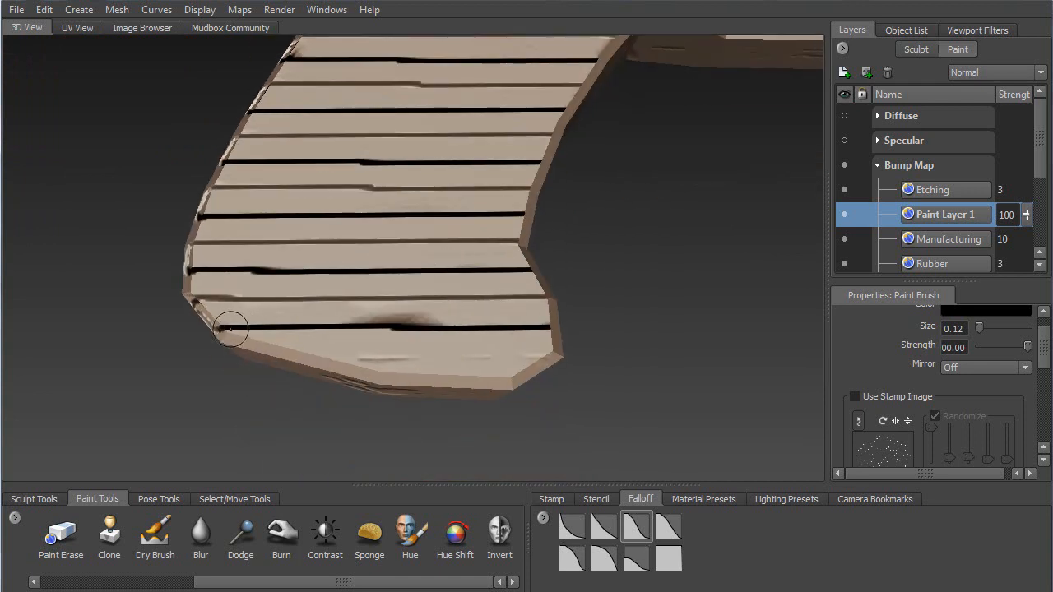
mouse_move(229, 334)
alt+mouse_down()
mouse_move(425, 282)
mouse_move(336, 290)
mouse_move(721, 280)
mouse_move(330, 286)
mouse_move(691, 282)
mouse_move(609, 311)
alt+mouse_up()
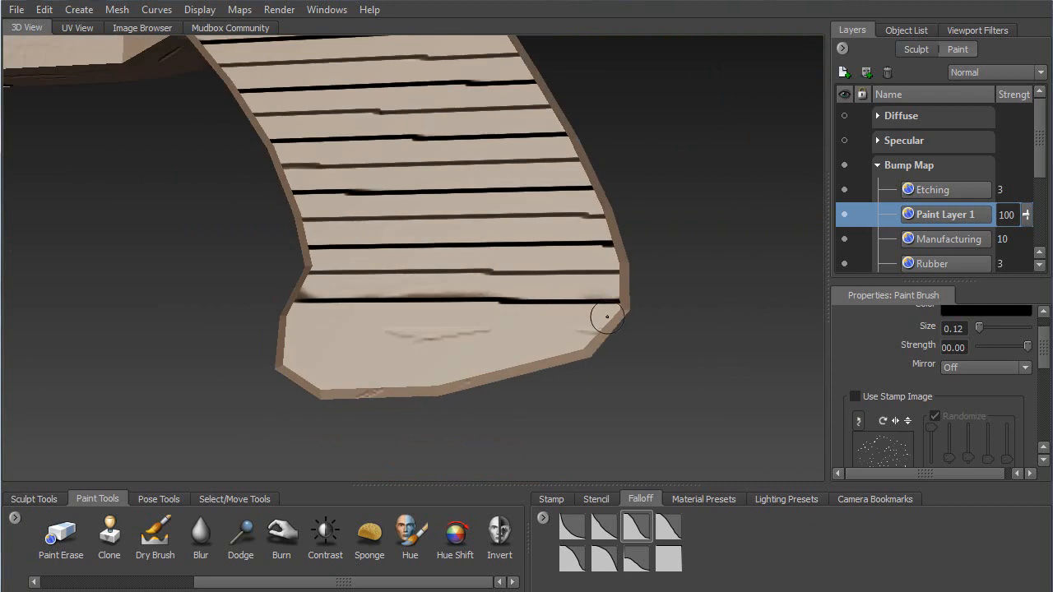
alt+drag(449, 331, 539, 308)
alt+middle_drag(492, 296, 501, 350)
alt+drag(501, 351, 383, 318)
alt+middle_drag(383, 319, 429, 266)
alt+drag(428, 267, 621, 326)
alt+drag(499, 338, 286, 347)
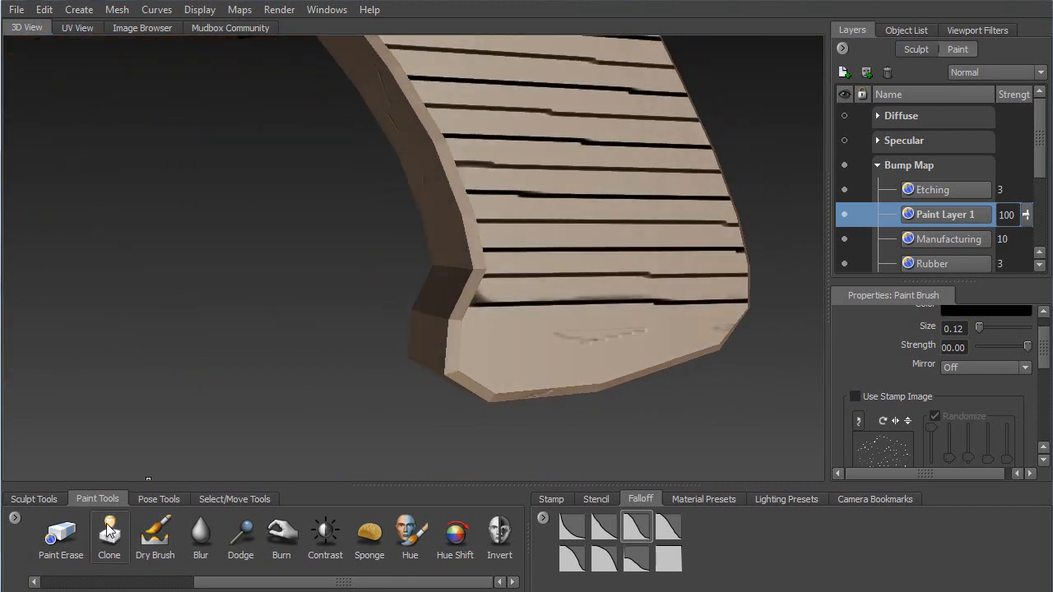
click(62, 538)
mouse_move(501, 258)
mouse_down()
mouse_move(487, 260)
mouse_move(576, 269)
mouse_move(524, 242)
mouse_move(619, 218)
mouse_move(678, 284)
mouse_move(591, 285)
mouse_move(561, 189)
mouse_up()
key(b)
alt+middle_drag(561, 190, 600, 285)
mouse_move(597, 221)
mouse_down()
mouse_move(541, 144)
mouse_move(568, 309)
mouse_up()
drag(498, 237, 428, 153)
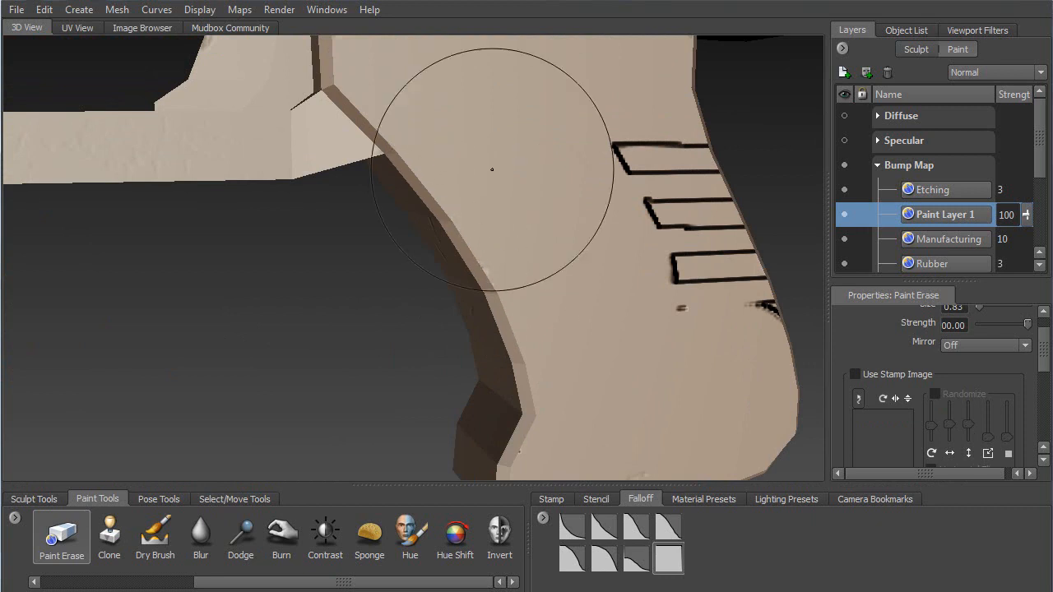
alt+drag(494, 165, 446, 159)
mouse_move(581, 217)
mouse_down()
mouse_move(569, 226)
mouse_move(654, 223)
mouse_move(680, 343)
mouse_up()
Step: With the Paint Brush in black at size 0.19, paint the lower lines across the grip's back face from the joined groove ends
mouse_move(586, 270)
alt+mouse_down()
mouse_move(420, 218)
mouse_move(409, 233)
mouse_move(423, 217)
mouse_move(359, 257)
mouse_move(277, 197)
mouse_move(454, 249)
alt+mouse_up()
mouse_move(383, 259)
alt+mouse_down()
mouse_move(451, 212)
mouse_move(353, 216)
alt+mouse_up()
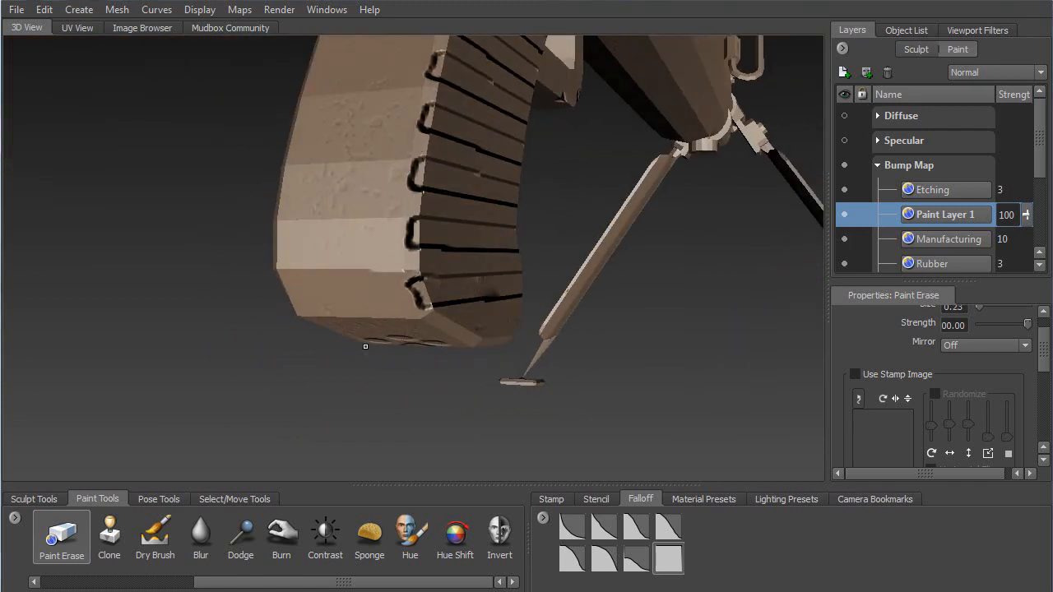
mouse_move(395, 322)
alt+mouse_down()
mouse_move(414, 294)
mouse_move(451, 277)
mouse_move(423, 273)
mouse_move(437, 285)
alt+mouse_up()
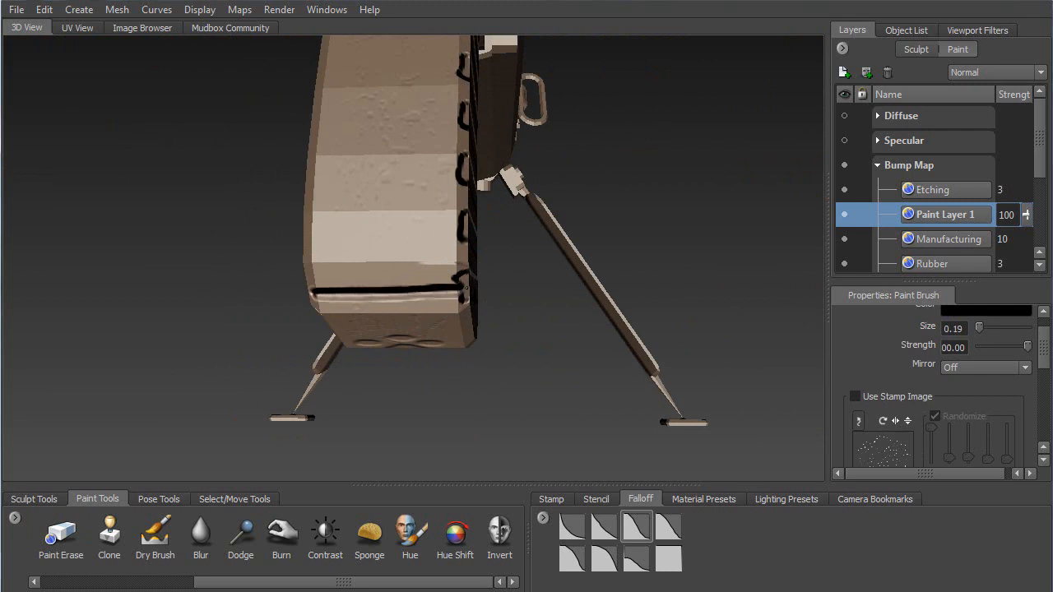
drag(424, 288, 338, 289)
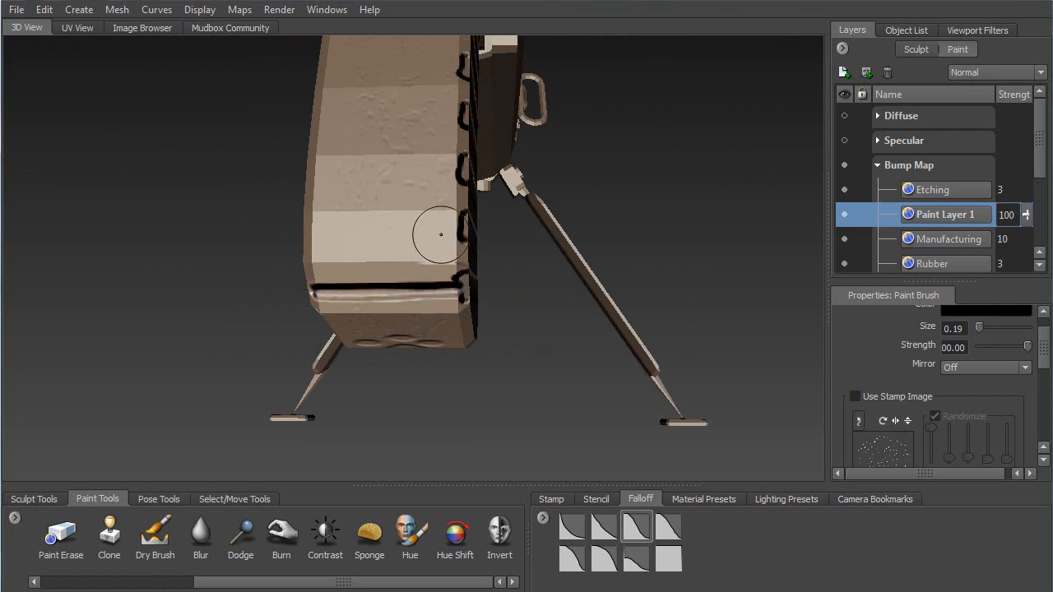
drag(458, 226, 306, 228)
mouse_move(380, 225)
mouse_down()
mouse_move(454, 227)
mouse_move(330, 228)
mouse_up()
Step: Continue the black lines across the upper part of the grip's back face, one at each joined groove pair
mouse_move(457, 165)
mouse_down()
mouse_move(308, 168)
mouse_move(463, 167)
mouse_up()
mouse_move(325, 157)
alt+mouse_down()
mouse_move(305, 228)
mouse_move(352, 211)
alt+mouse_up()
mouse_move(431, 300)
mouse_down()
mouse_move(296, 300)
mouse_move(387, 300)
mouse_up()
mouse_move(429, 243)
mouse_down()
mouse_move(287, 242)
mouse_move(423, 240)
mouse_up()
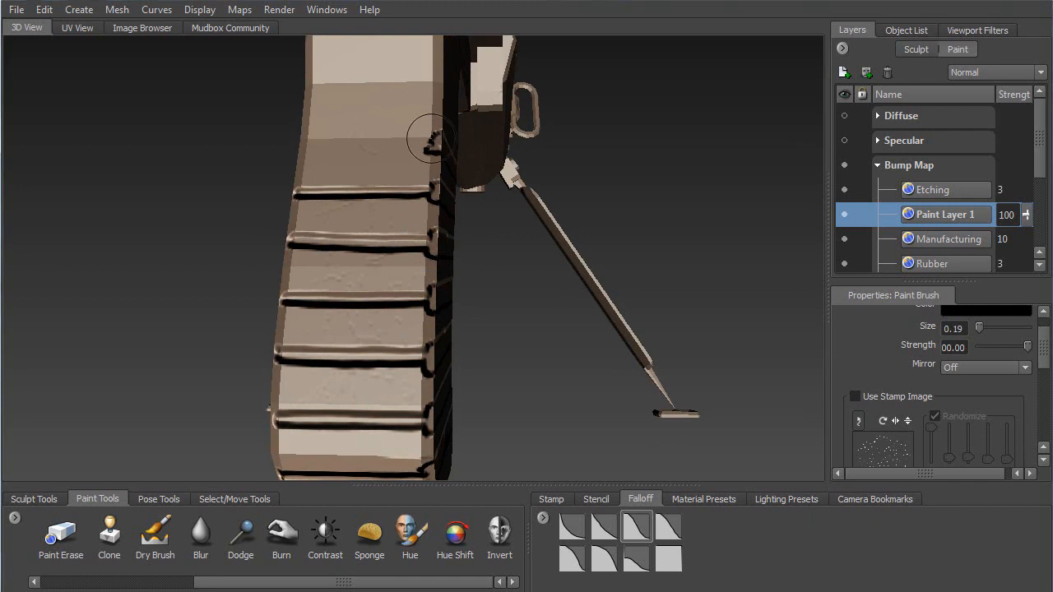
mouse_move(375, 140)
mouse_down()
mouse_move(325, 140)
mouse_move(387, 138)
mouse_move(411, 165)
mouse_move(341, 186)
mouse_move(461, 289)
mouse_move(172, 288)
mouse_move(588, 283)
mouse_move(447, 309)
mouse_move(369, 301)
mouse_up()
drag(416, 246, 471, 254)
Step: Paint black lines across the grip's front face from the trigger area down to the lower end of the grip
mouse_move(423, 277)
alt+mouse_down()
mouse_move(527, 274)
mouse_move(460, 245)
alt+mouse_up()
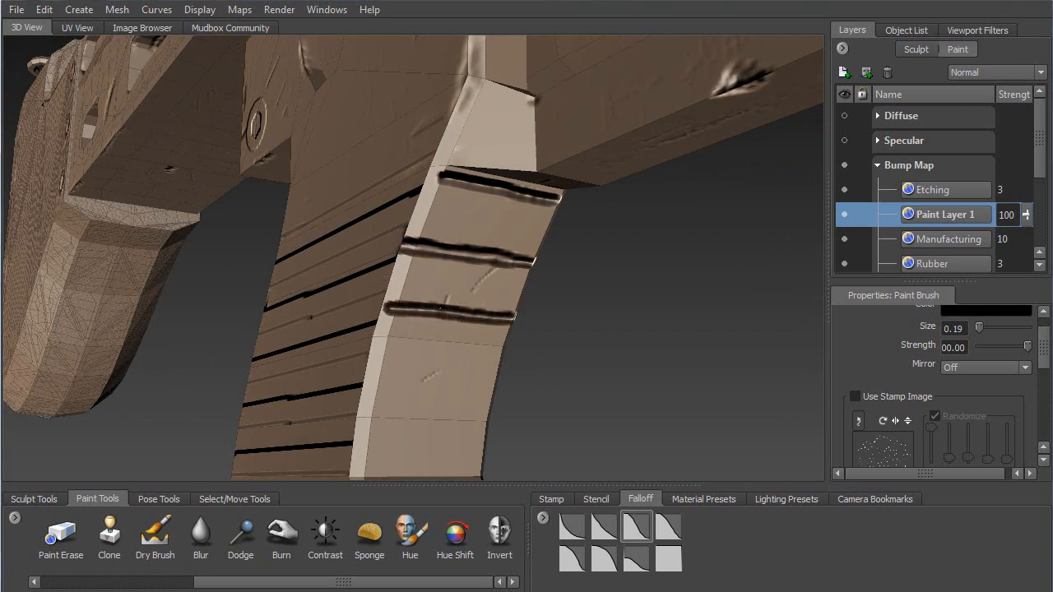
mouse_move(426, 315)
alt+mouse_down()
mouse_move(414, 236)
mouse_move(400, 263)
mouse_move(453, 266)
mouse_move(378, 263)
mouse_move(492, 270)
alt+mouse_up()
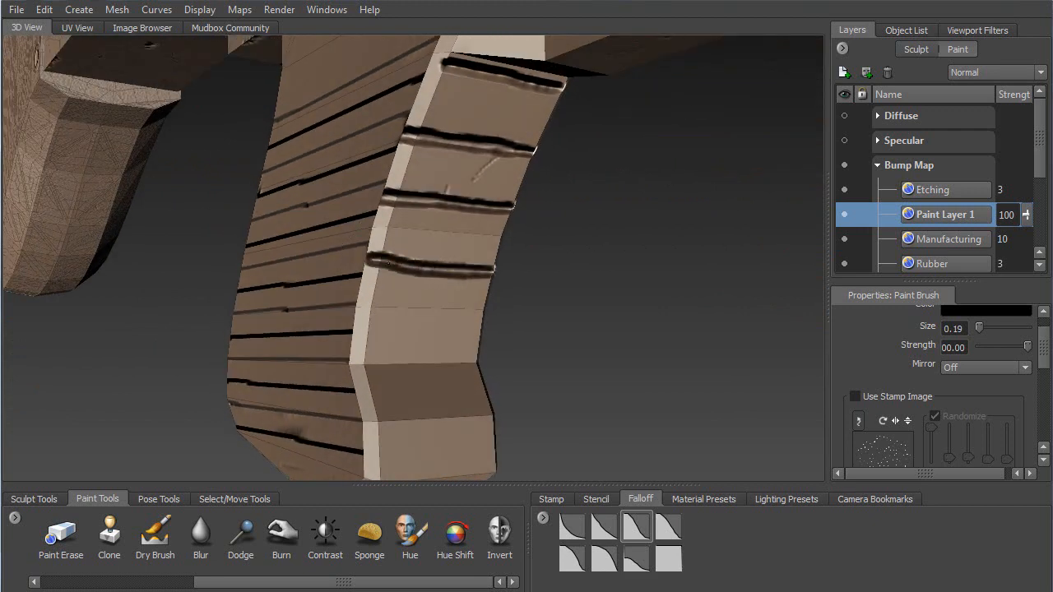
alt+drag(388, 301, 472, 308)
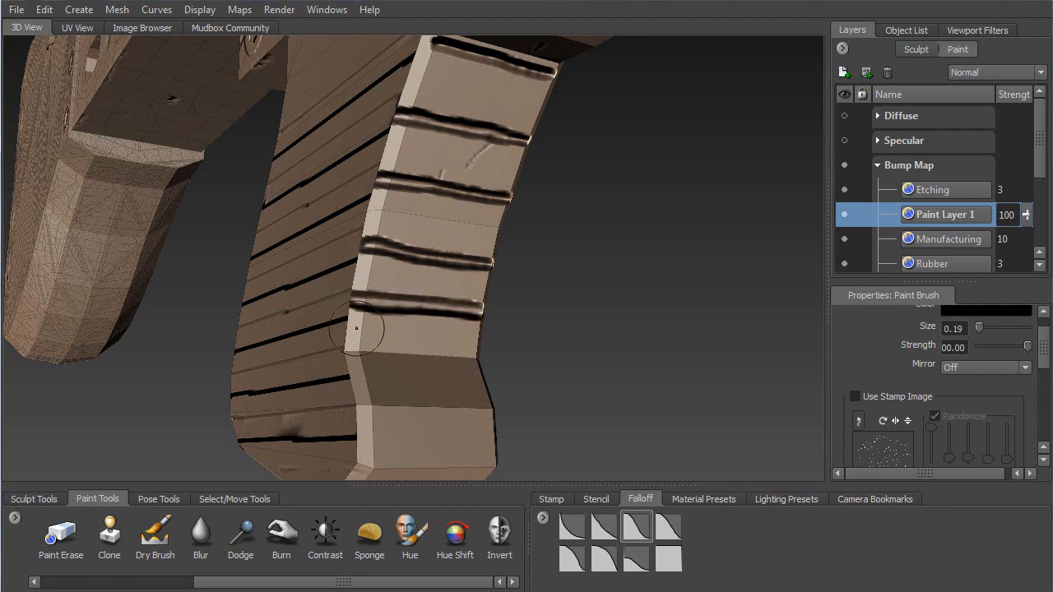
mouse_move(402, 363)
mouse_down()
mouse_move(477, 369)
mouse_move(352, 364)
mouse_up()
Step: Paint the two lowest black lines across the grip's erased side, linking the front and back line ends
alt+middle_drag(383, 343, 338, 304)
mouse_move(405, 368)
alt+mouse_down()
mouse_move(356, 367)
mouse_move(434, 385)
mouse_move(254, 343)
alt+mouse_up()
mouse_move(432, 330)
alt+mouse_down()
mouse_move(320, 355)
mouse_move(371, 354)
mouse_move(334, 349)
alt+mouse_up()
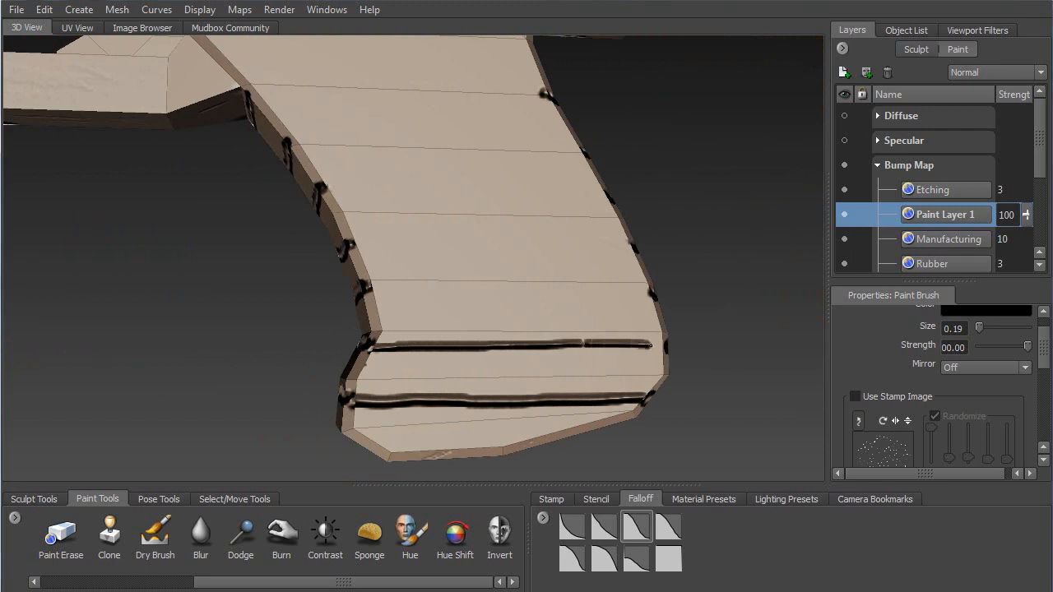
drag(494, 342, 412, 342)
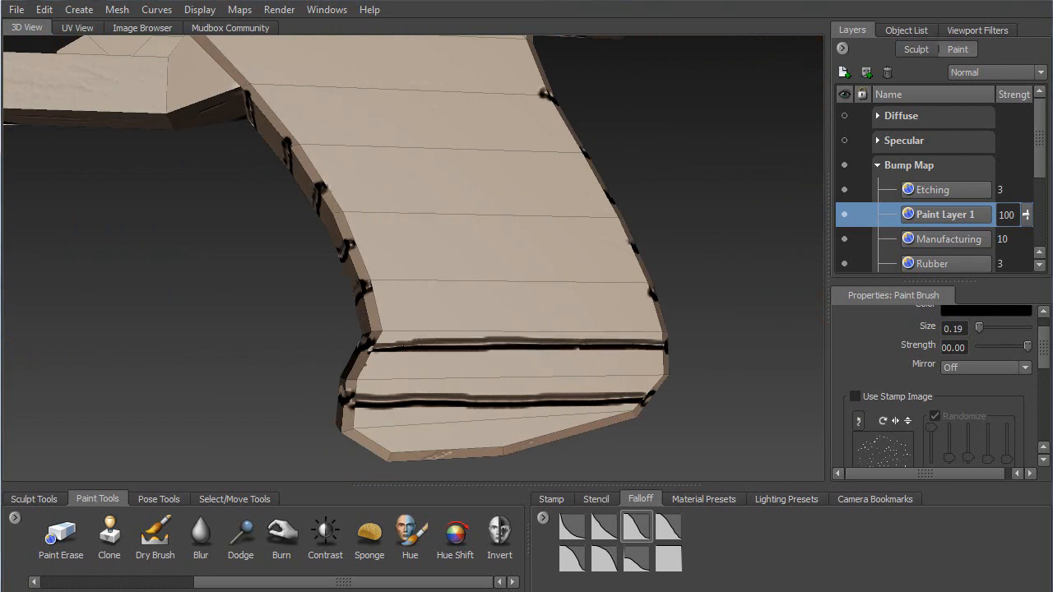
alt+drag(404, 282, 375, 285)
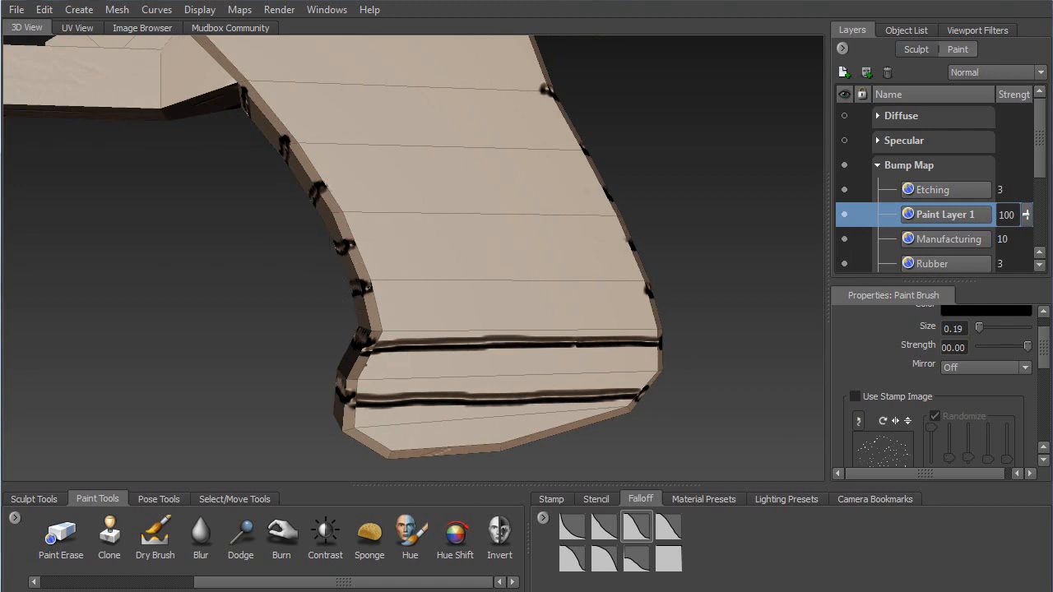
Step: Paint the remaining black lines up the erased side of the grip, linking each front line end to its back counterpart
mouse_move(610, 290)
mouse_down()
mouse_move(649, 288)
mouse_move(575, 285)
mouse_up()
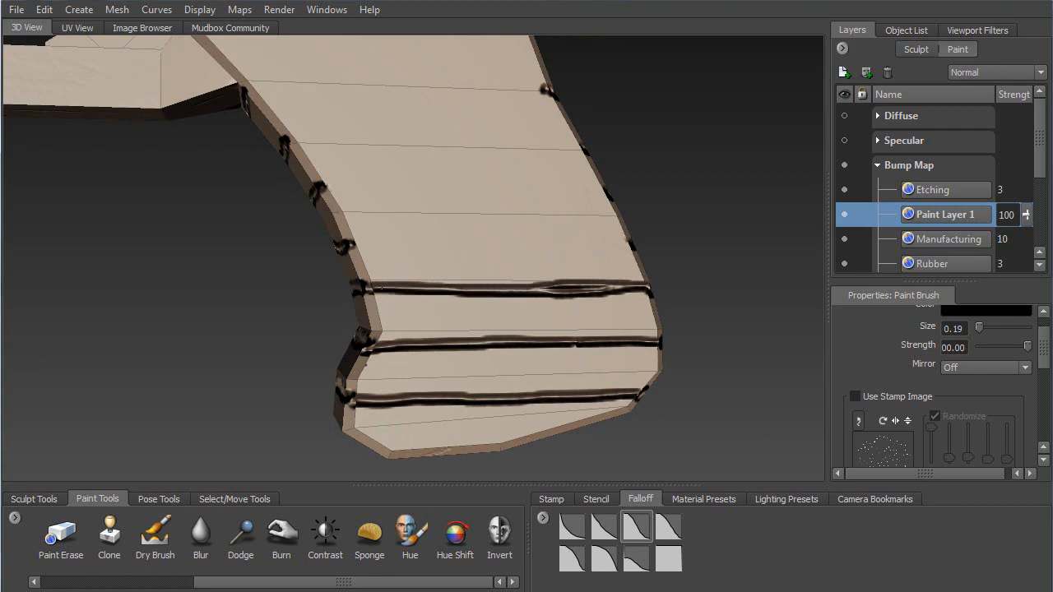
mouse_move(422, 248)
mouse_down()
mouse_move(593, 251)
mouse_move(489, 247)
mouse_up()
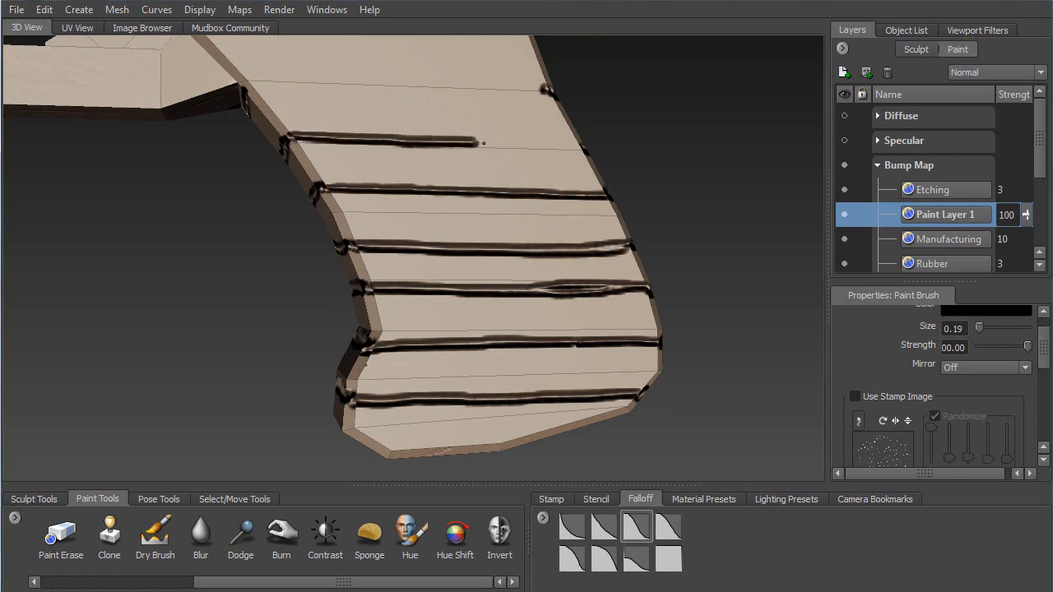
drag(473, 142, 531, 144)
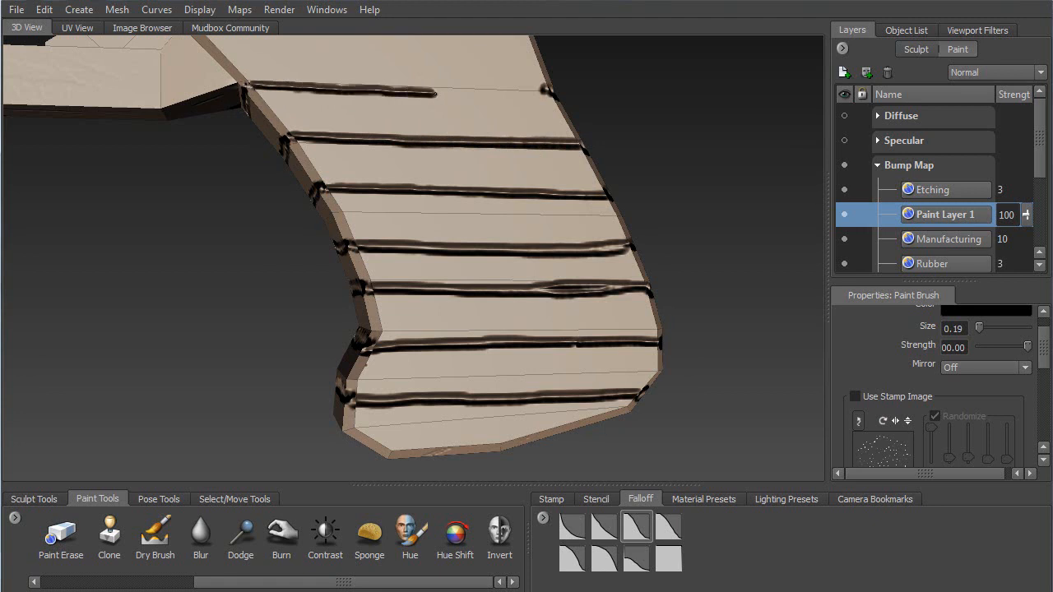
Step: Face the grip's back, switch to the Projection tool with the striped stencil, and turn off the stencil's Use Tiles option
alt+drag(461, 202, 298, 212)
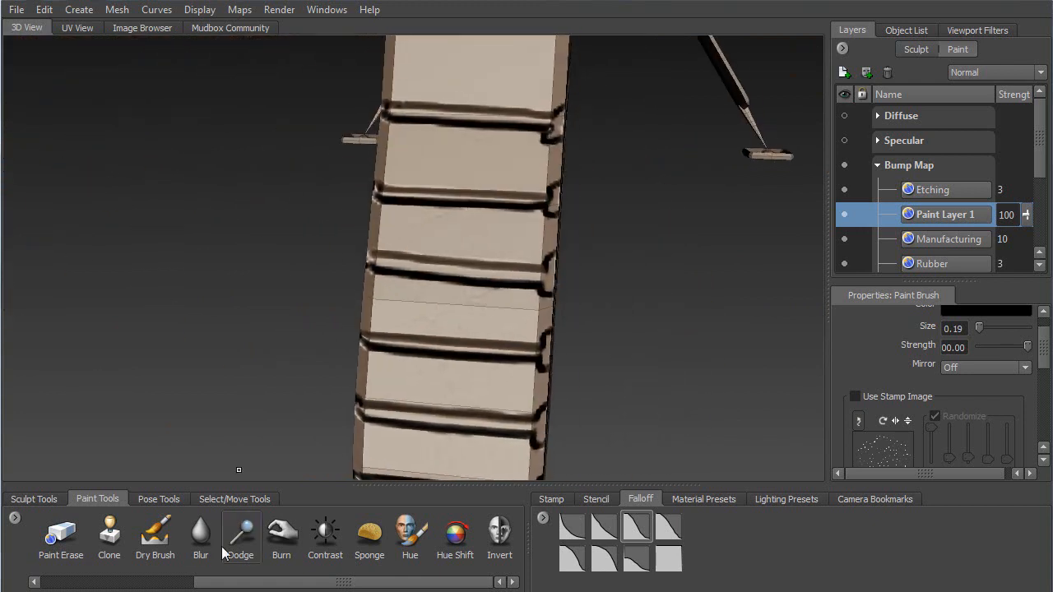
key(2)
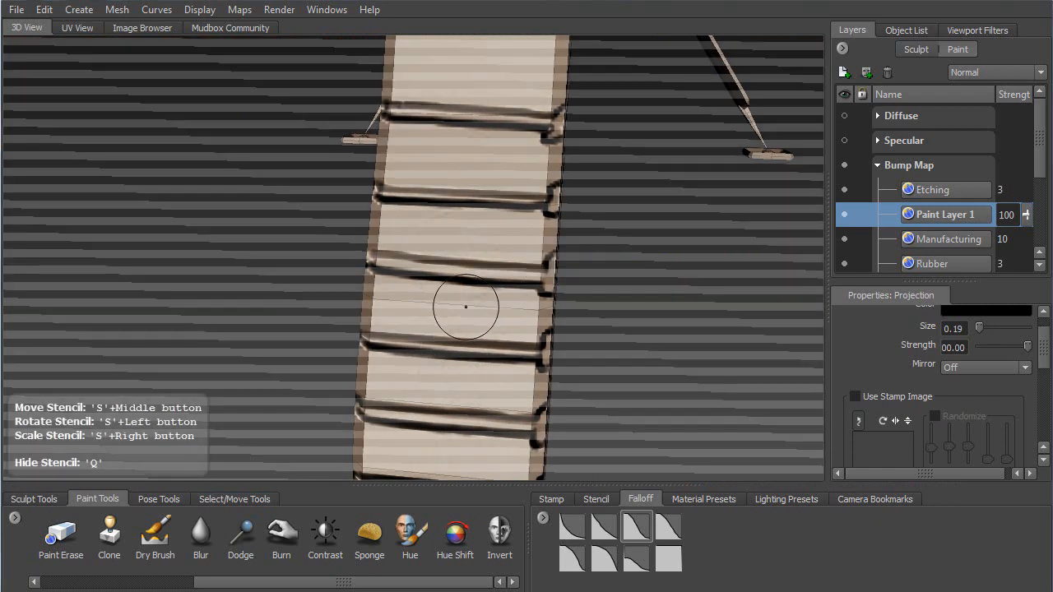
mouse_move(463, 306)
alt+mouse_down()
mouse_move(1012, 366)
mouse_move(1048, 410)
alt+mouse_up()
click(596, 499)
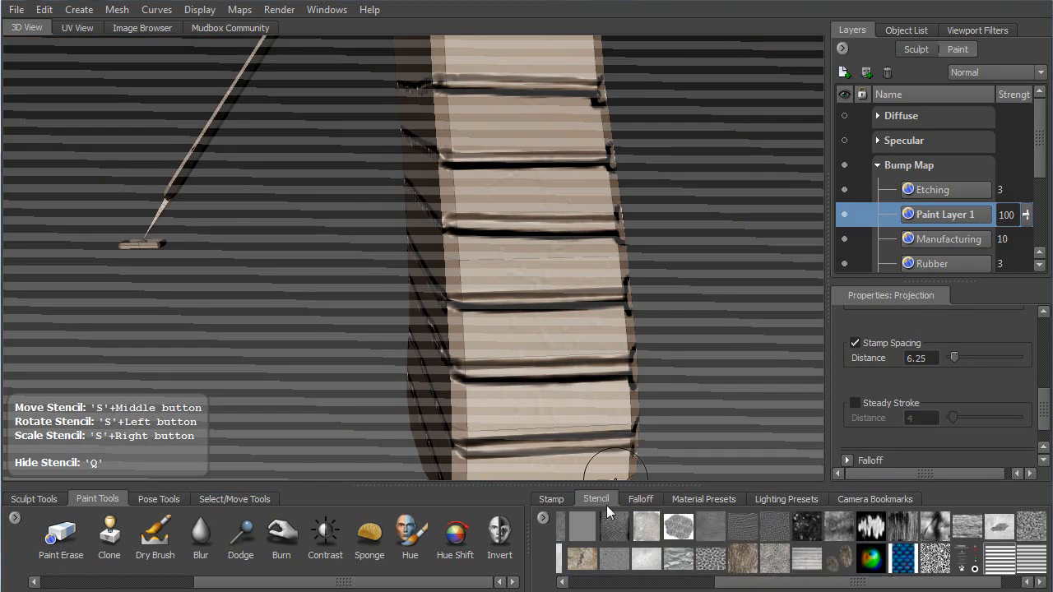
click(984, 554)
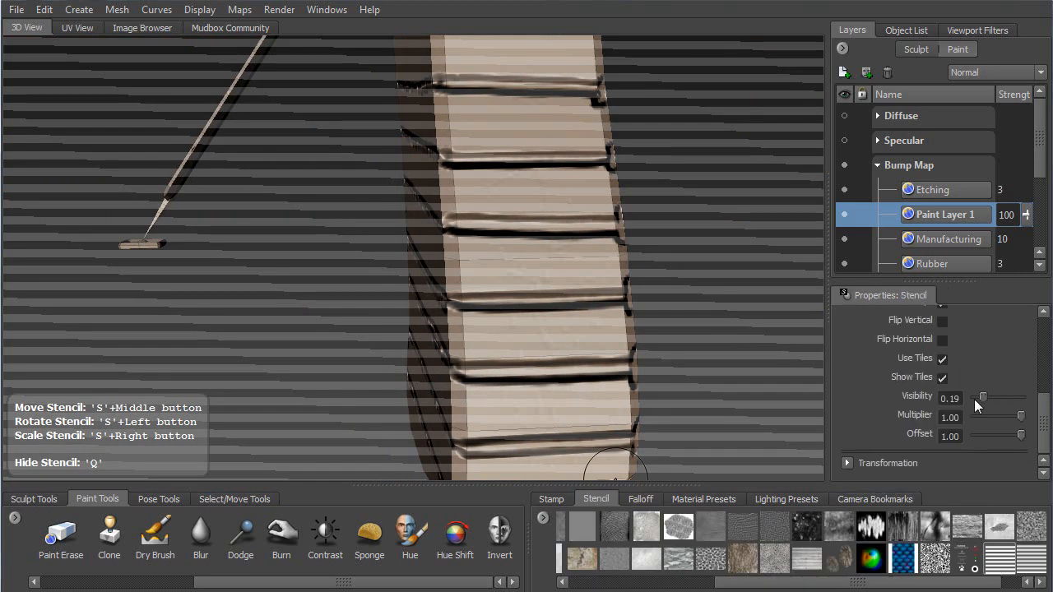
click(942, 360)
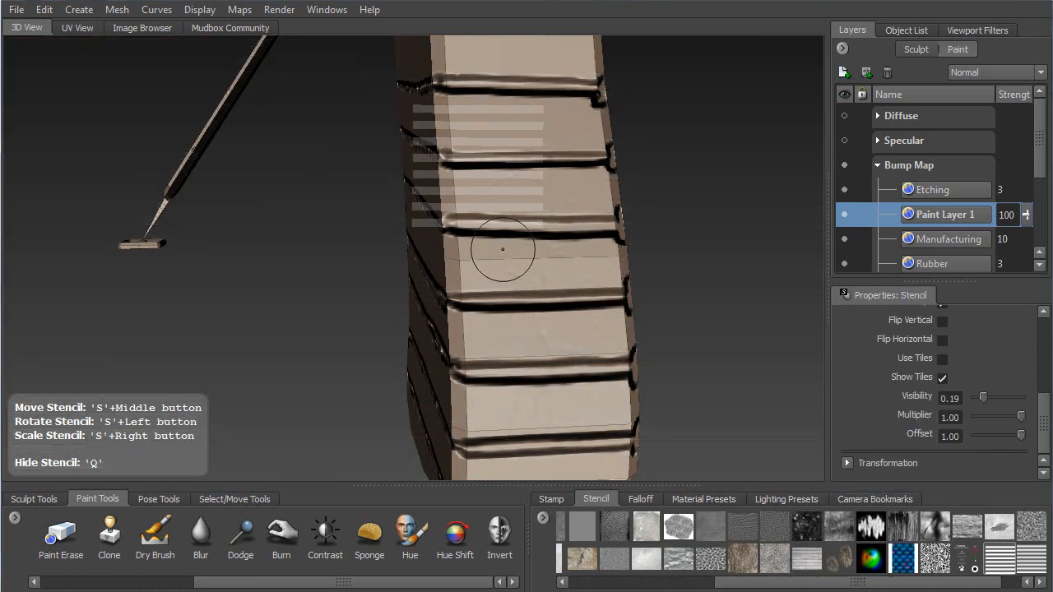
Step: Enlarge and align the striped stencil with the upper groove on the grip's back face, hide it, and project the clean lines there
right_drag(603, 390, 590, 394)
right_drag(566, 287, 611, 504)
alt+drag(472, 223, 353, 141)
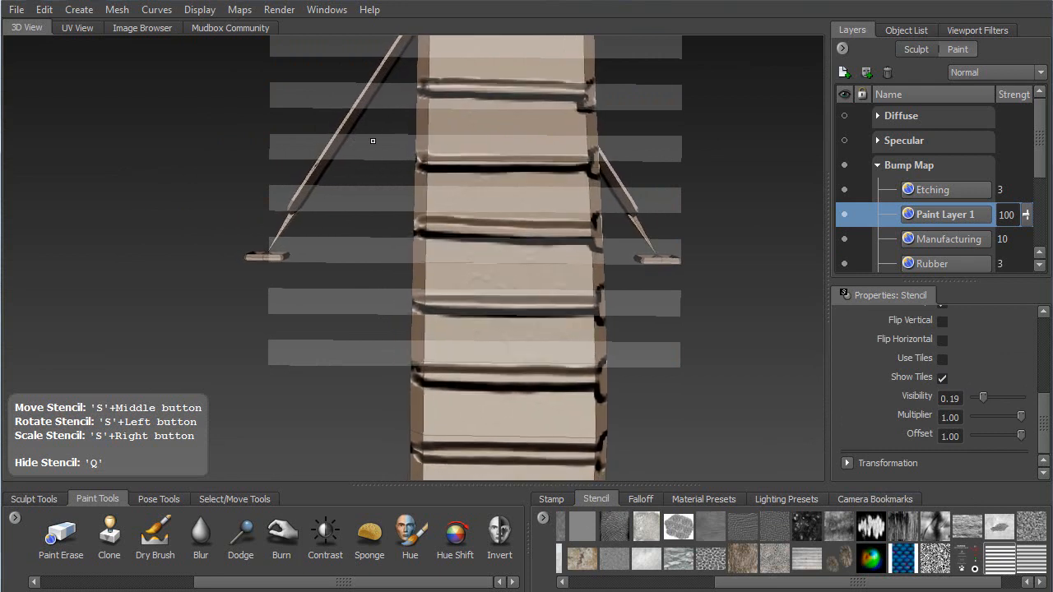
drag(453, 153, 451, 156)
middle_drag(452, 155, 422, 149)
key(q)
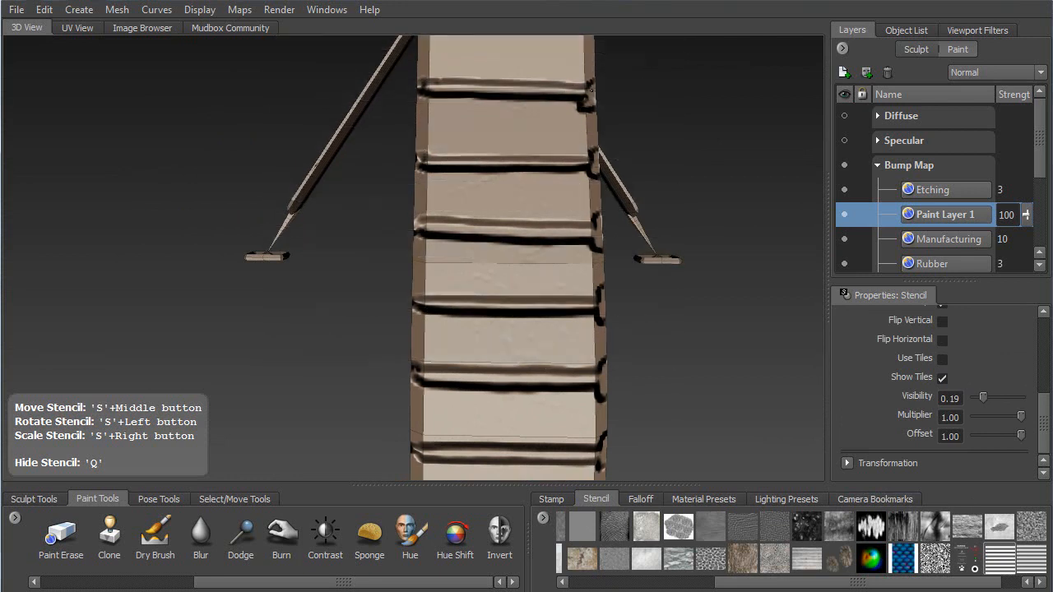
drag(522, 102, 458, 102)
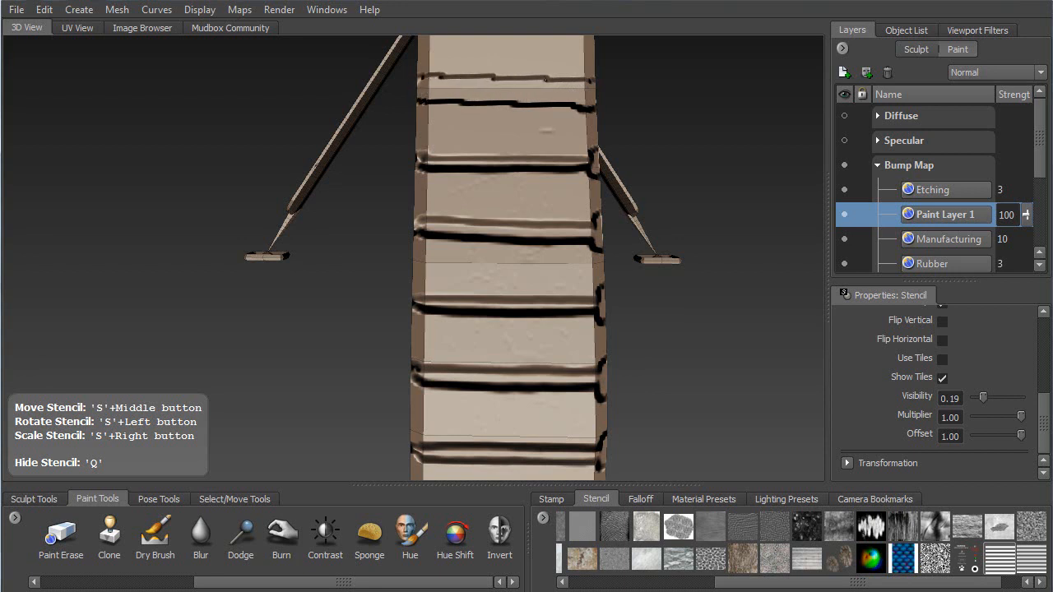
Step: Realign the stencil with the next groove down the grip's back face and project its lines over the hand-painted one
key(q)
mouse_move(558, 106)
alt+mouse_down()
mouse_move(402, 115)
mouse_move(536, 106)
alt+mouse_up()
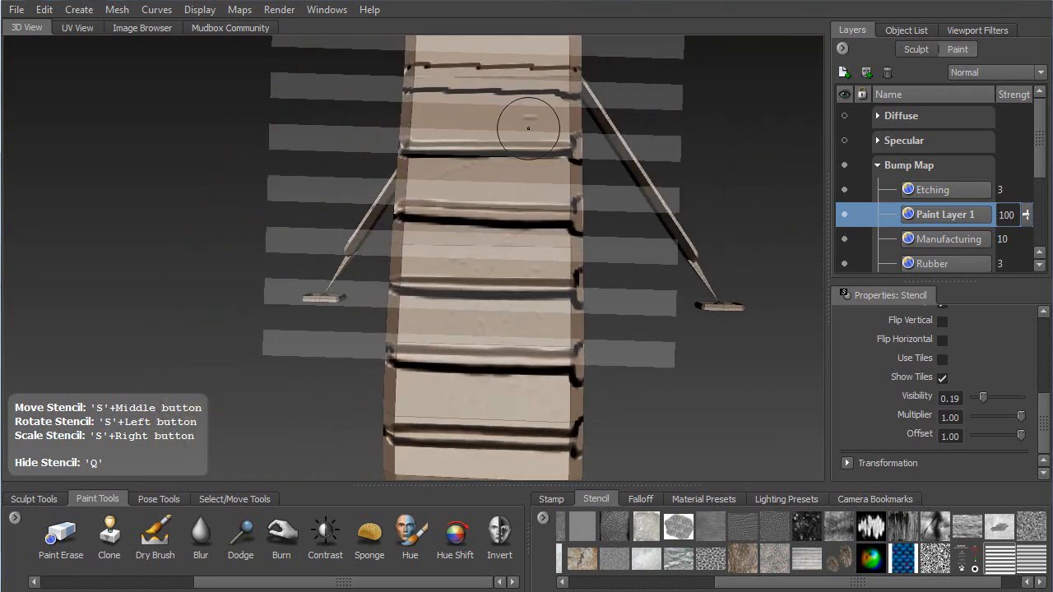
drag(539, 160, 505, 124)
middle_drag(462, 203, 462, 204)
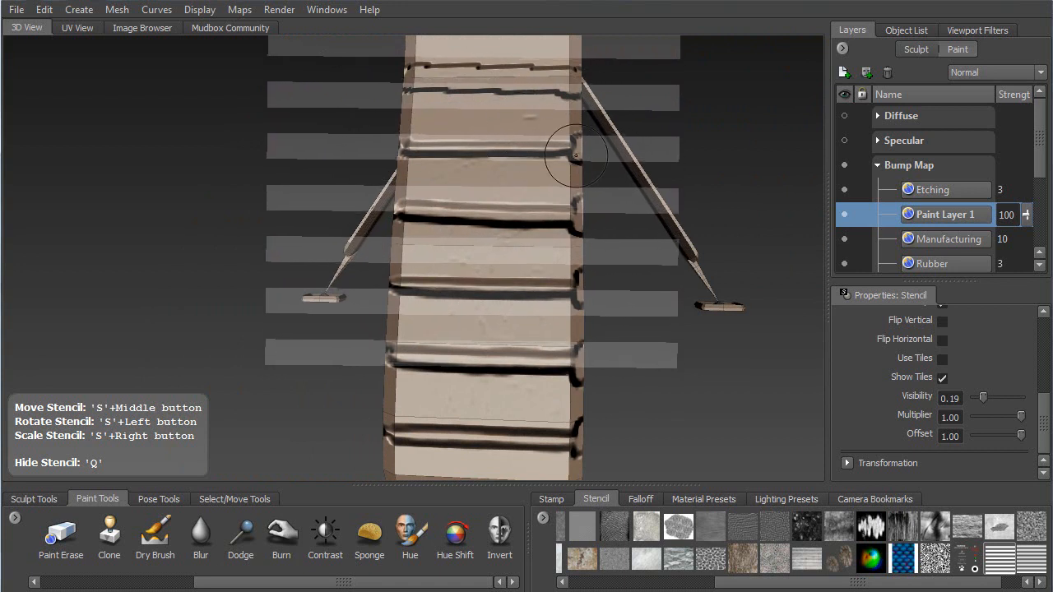
key(q)
drag(576, 139, 560, 145)
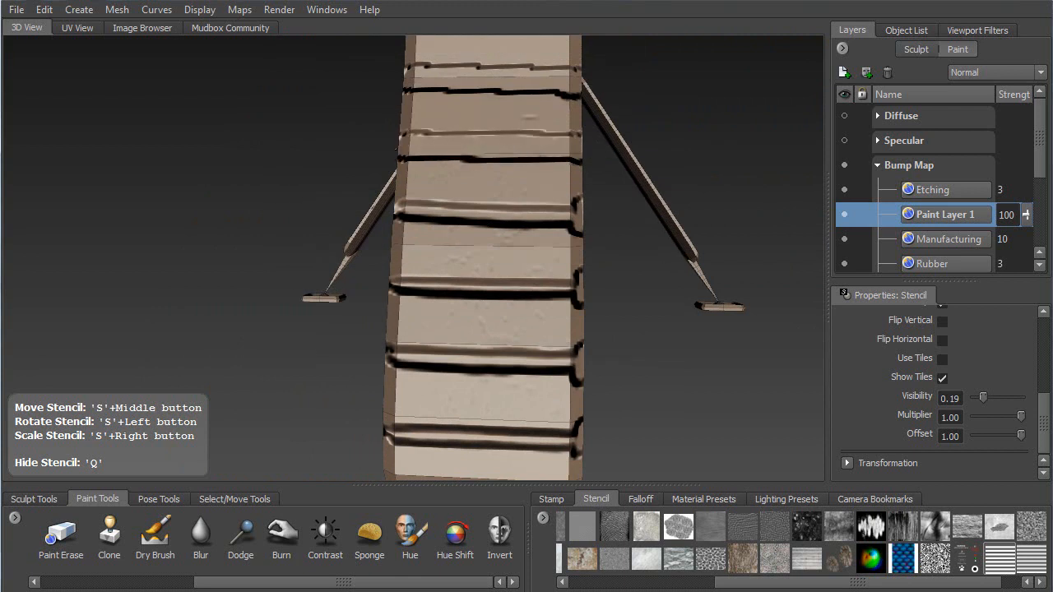
Step: Realign the striped stencil with the third groove down the grip's back face and project its lines over the hand-painted ones
key(q)
middle_drag(457, 348, 457, 351)
mouse_move(496, 274)
mouse_down()
mouse_move(428, 308)
mouse_move(429, 325)
mouse_move(418, 314)
mouse_move(419, 332)
mouse_up()
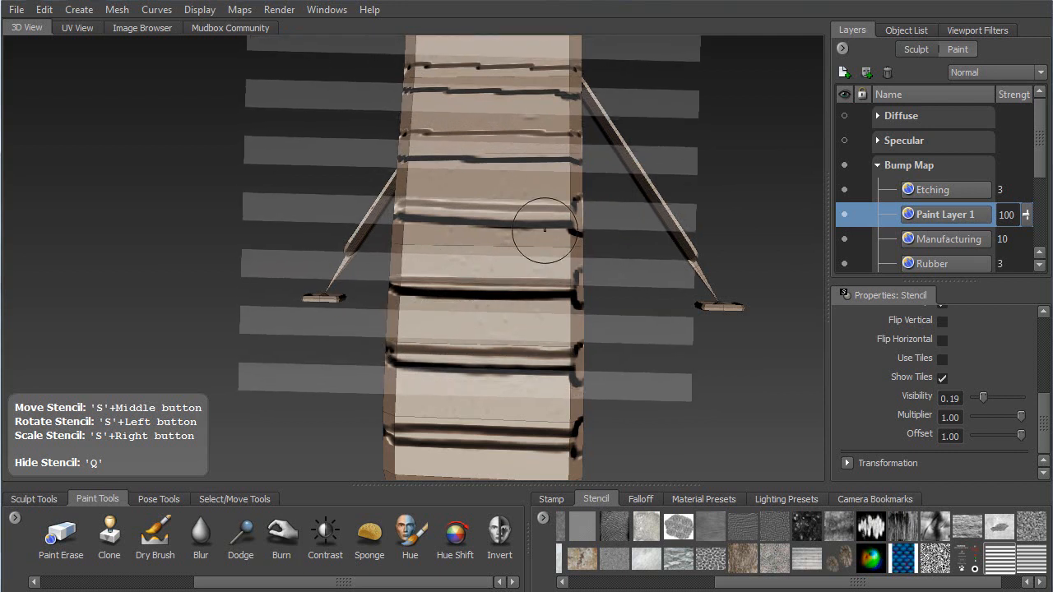
key(q)
drag(579, 211, 411, 216)
mouse_move(511, 210)
mouse_down()
mouse_move(399, 202)
mouse_move(410, 200)
mouse_up()
Step: Enlarge and straighten the stencil to fit the fourth groove on the grip's back face, hide it, and project its clean lines
key(q)
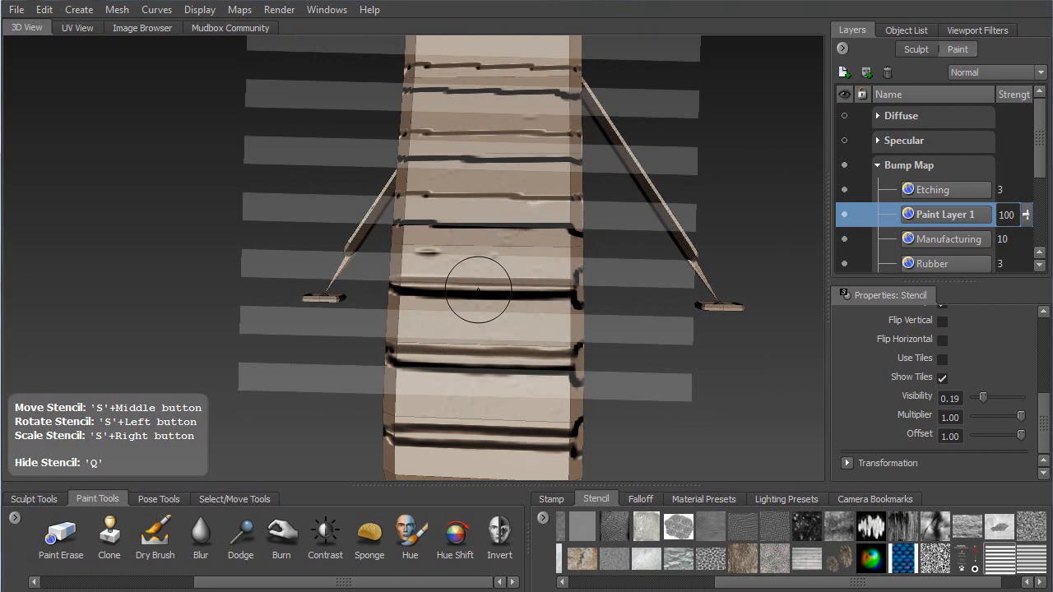
middle_drag(489, 402, 488, 405)
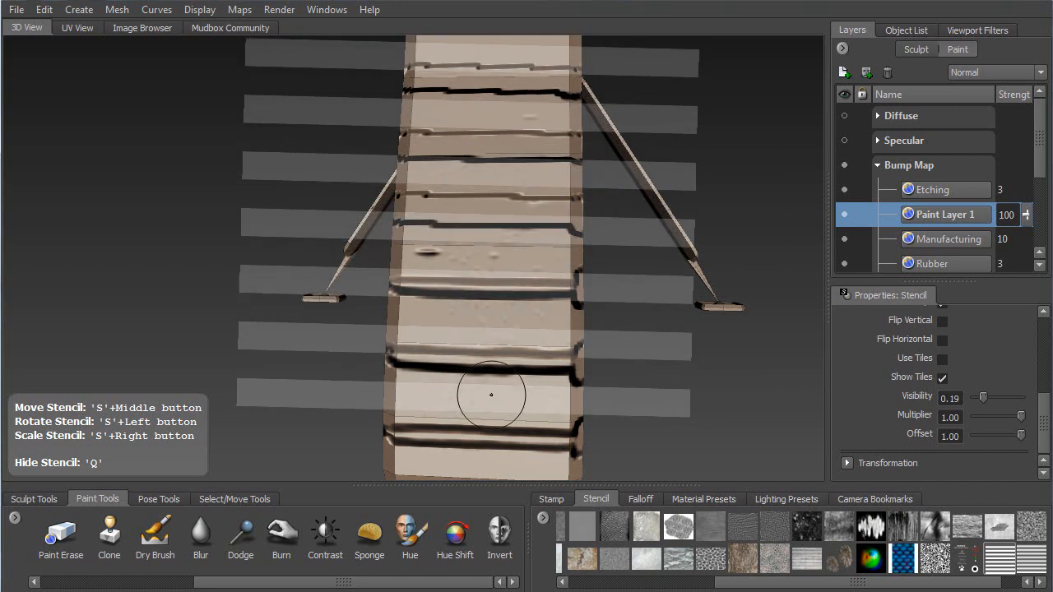
right_drag(491, 401, 493, 420)
right_drag(548, 339, 519, 379)
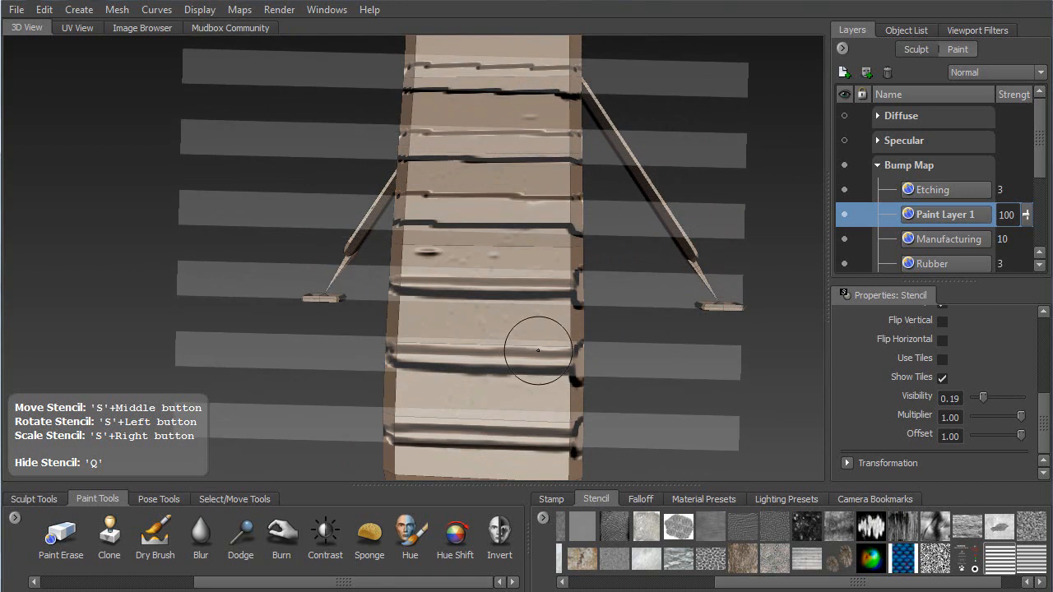
drag(534, 353, 535, 352)
middle_drag(528, 353, 521, 348)
key(q)
drag(584, 278, 412, 281)
Step: Tilt and shift the stencil to match the fifth groove on the grip's back face and project straight lines across it
key(q)
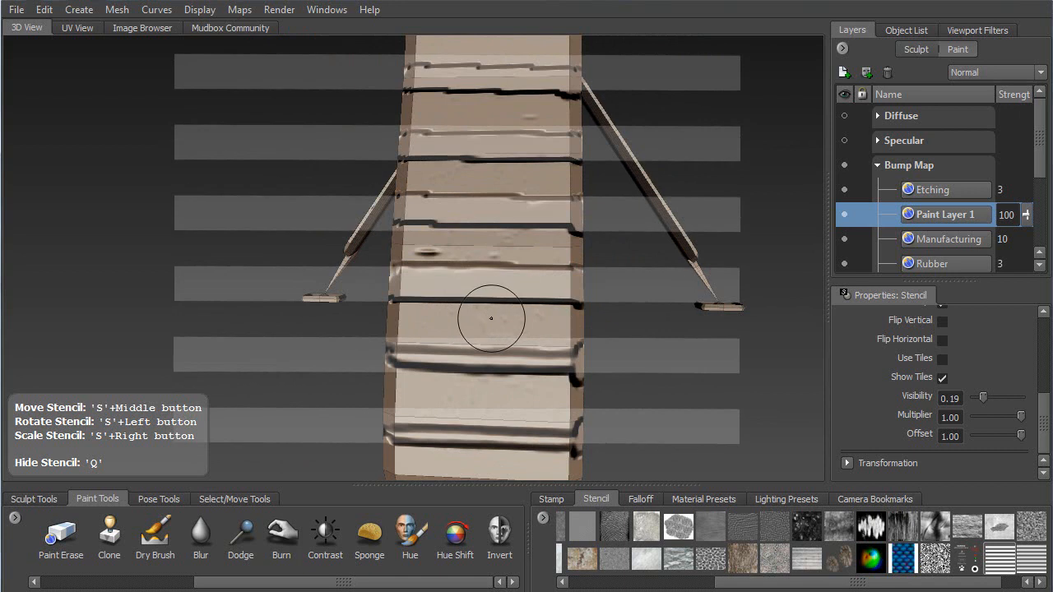
drag(479, 331, 481, 329)
mouse_move(480, 326)
middle_down()
mouse_move(469, 335)
mouse_move(483, 324)
middle_up()
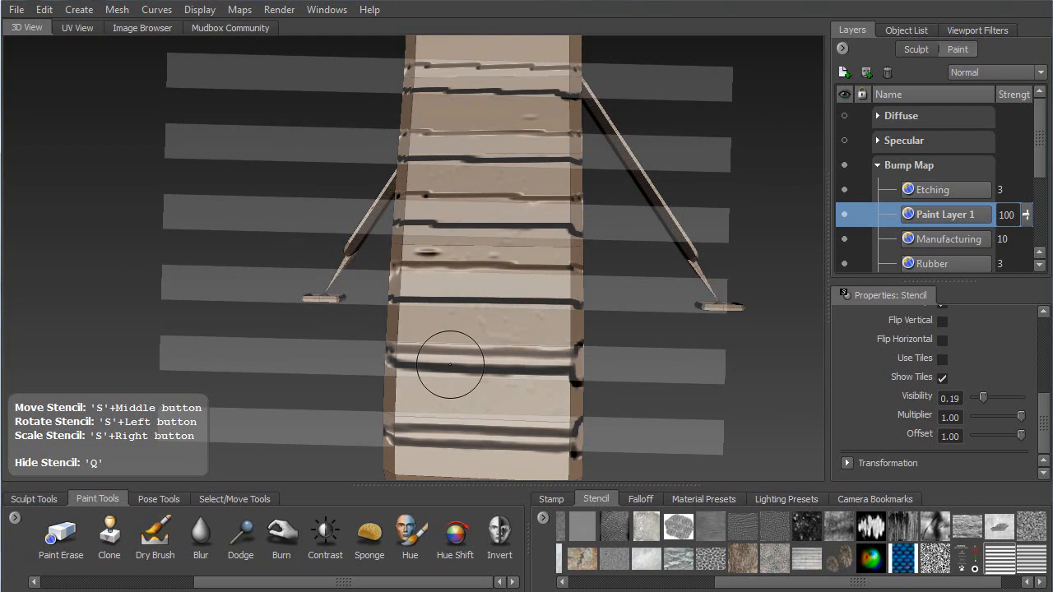
mouse_move(589, 372)
mouse_down()
mouse_move(469, 368)
mouse_move(392, 344)
mouse_up()
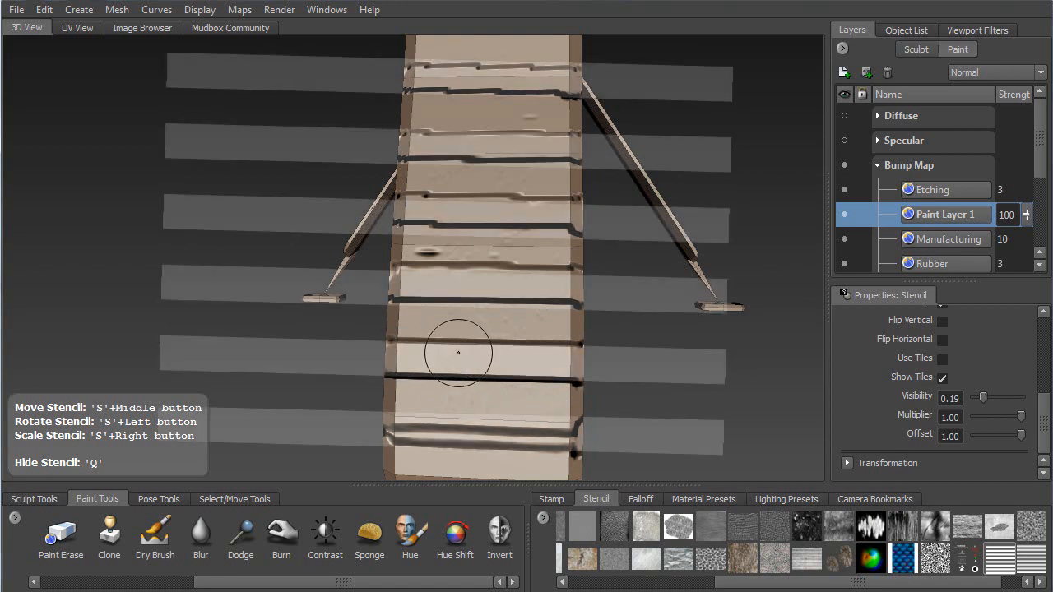
Step: Move the stencil onto the sixth groove, second from the bottom of the grip's back face, and project its lines there
alt+drag(467, 344, 467, 335)
mouse_move(468, 335)
middle_down()
mouse_move(460, 317)
mouse_move(463, 330)
mouse_move(448, 331)
middle_up()
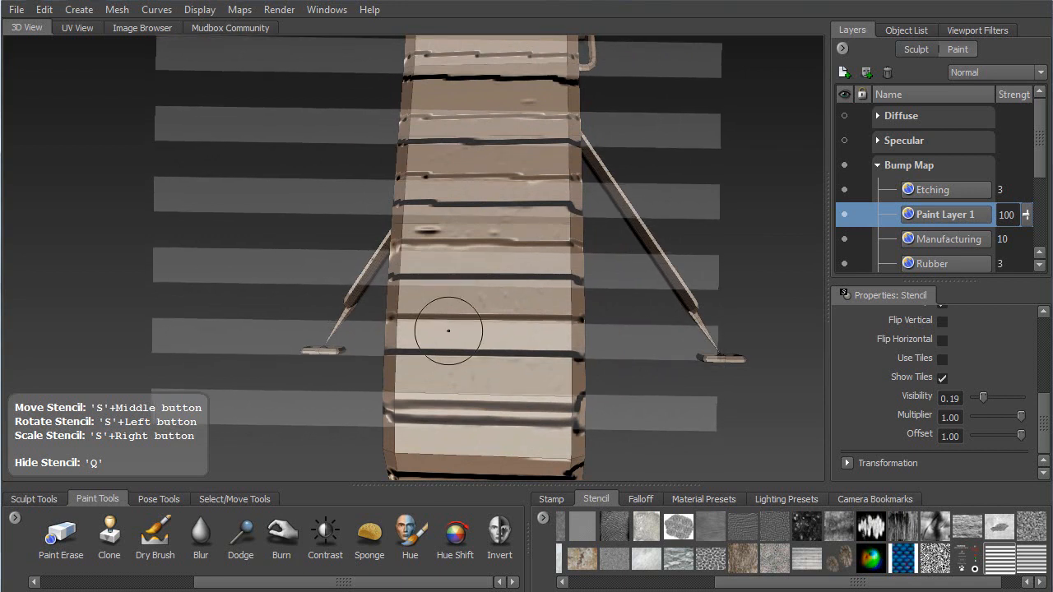
key(q)
drag(563, 429, 461, 433)
drag(436, 402, 396, 414)
Step: Project the stencil's clean lines across the lowest groove near the base of the grip's back face, working over its uneven corner
mouse_move(436, 416)
alt+mouse_down()
mouse_move(451, 362)
mouse_move(482, 358)
mouse_move(463, 361)
mouse_move(467, 272)
mouse_move(470, 288)
mouse_move(475, 280)
mouse_move(435, 271)
mouse_move(456, 276)
alt+mouse_up()
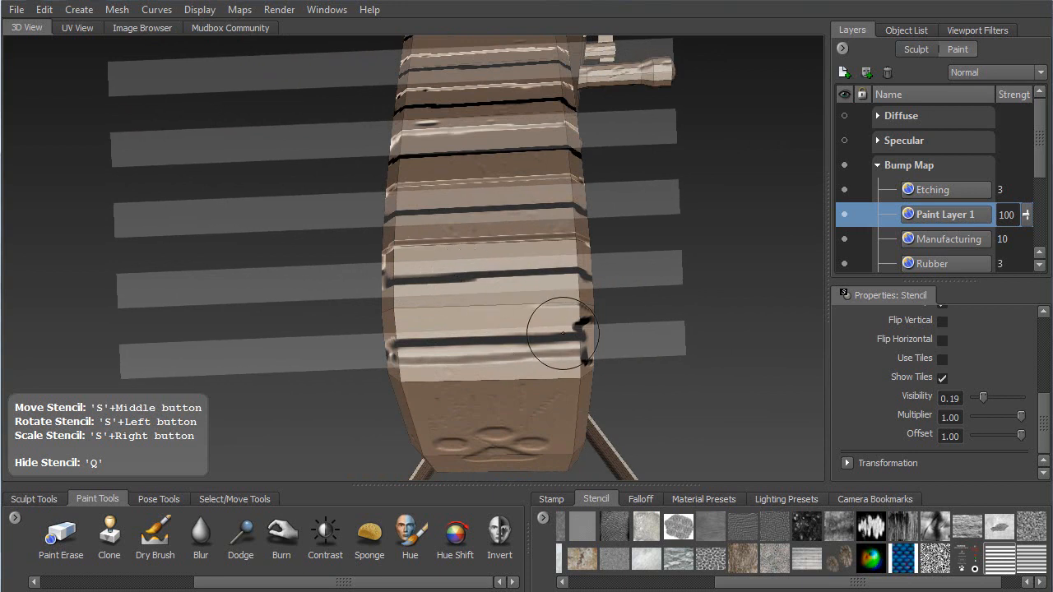
key(q)
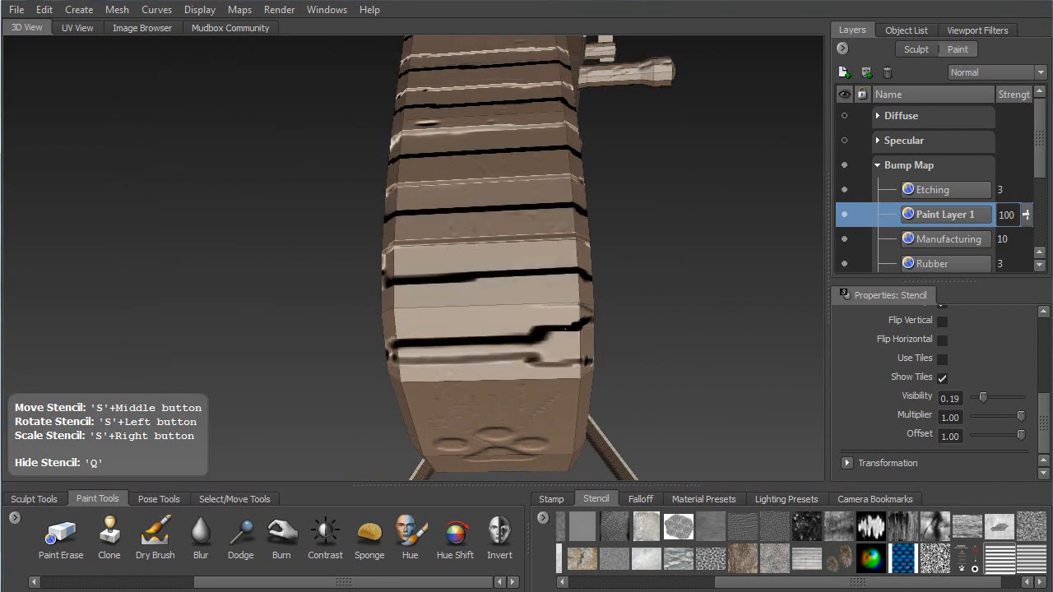
mouse_move(508, 336)
mouse_down()
mouse_move(413, 341)
mouse_move(616, 348)
mouse_move(596, 313)
mouse_up()
Step: Face the grip's side, fit the striped stencil's size and angle to the lowest groove, and project clean lines along it
key(q)
middle_drag(548, 347, 581, 396)
drag(581, 397, 572, 358)
right_drag(571, 357, 552, 308)
middle_drag(552, 307, 629, 352)
mouse_move(622, 350)
right_down()
mouse_move(619, 303)
mouse_move(631, 364)
mouse_move(596, 381)
right_up()
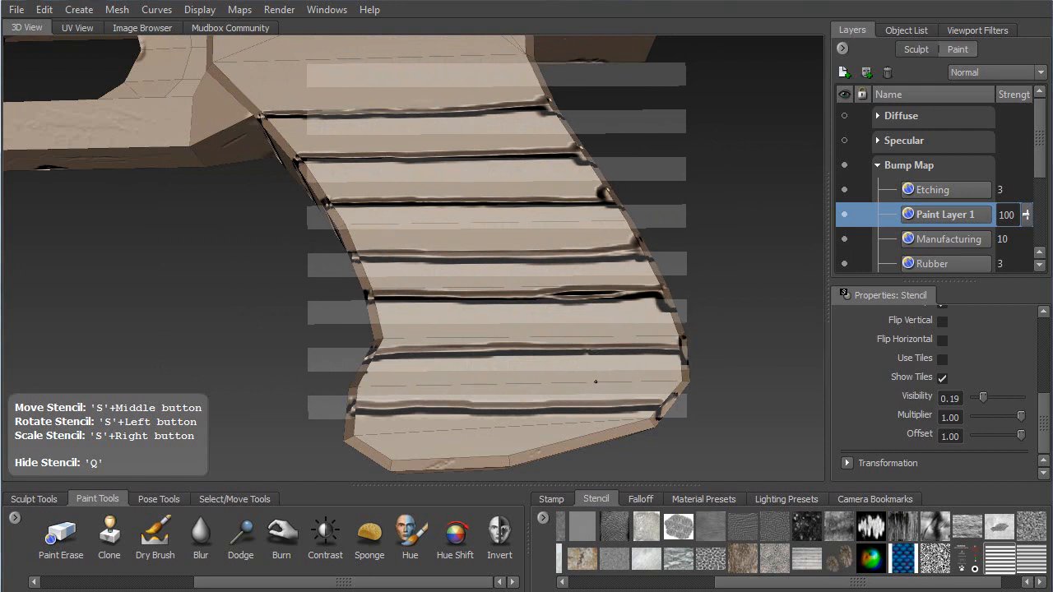
key(q)
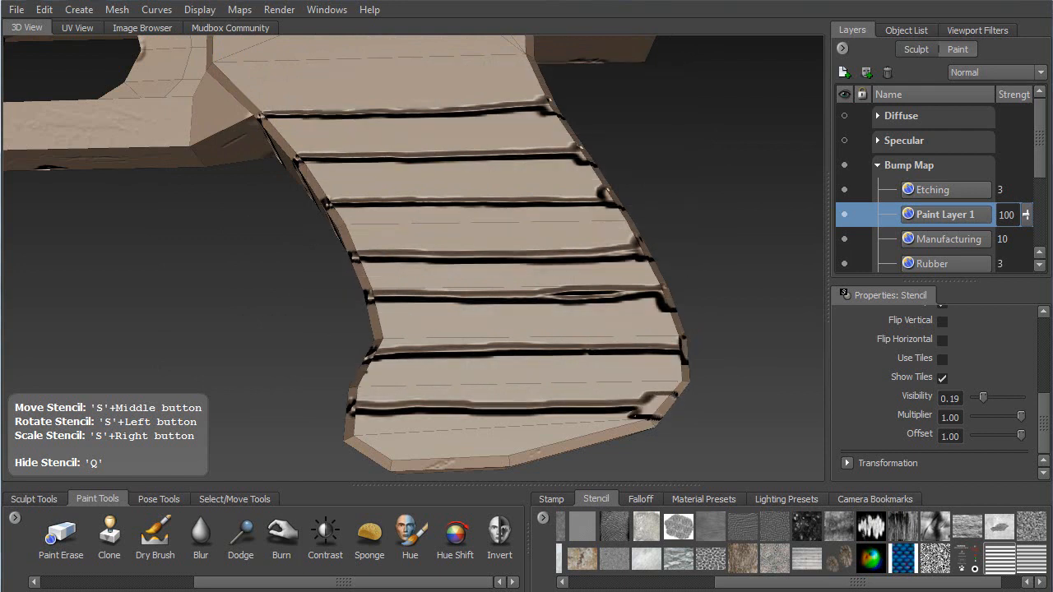
mouse_move(620, 405)
mouse_down()
mouse_move(459, 427)
mouse_move(384, 406)
mouse_up()
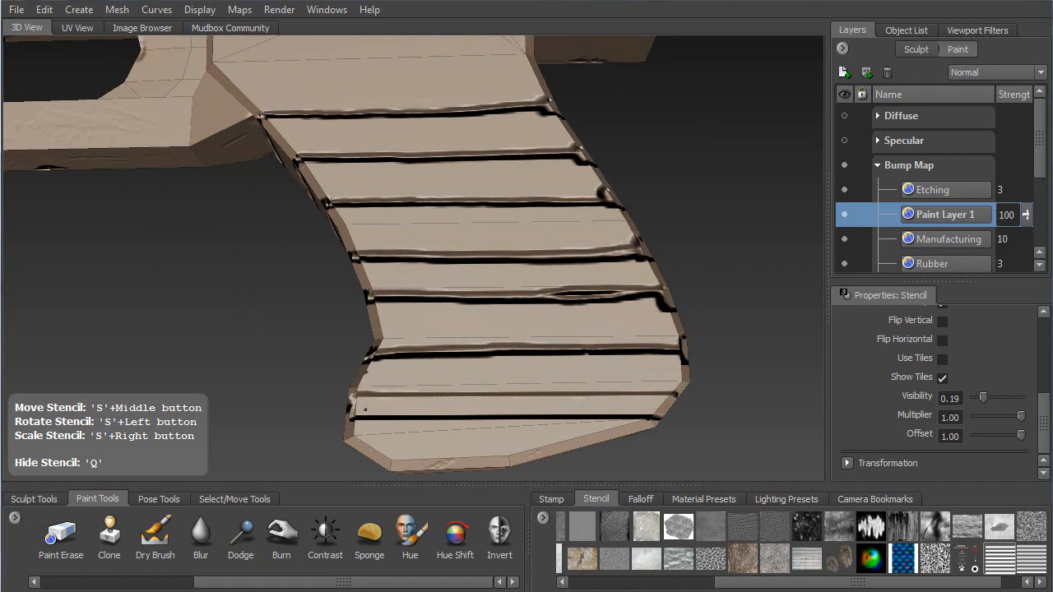
Step: Realign the stencil with the second-lowest groove on the grip's side and project straight lines over the hand-painted ones
key(q)
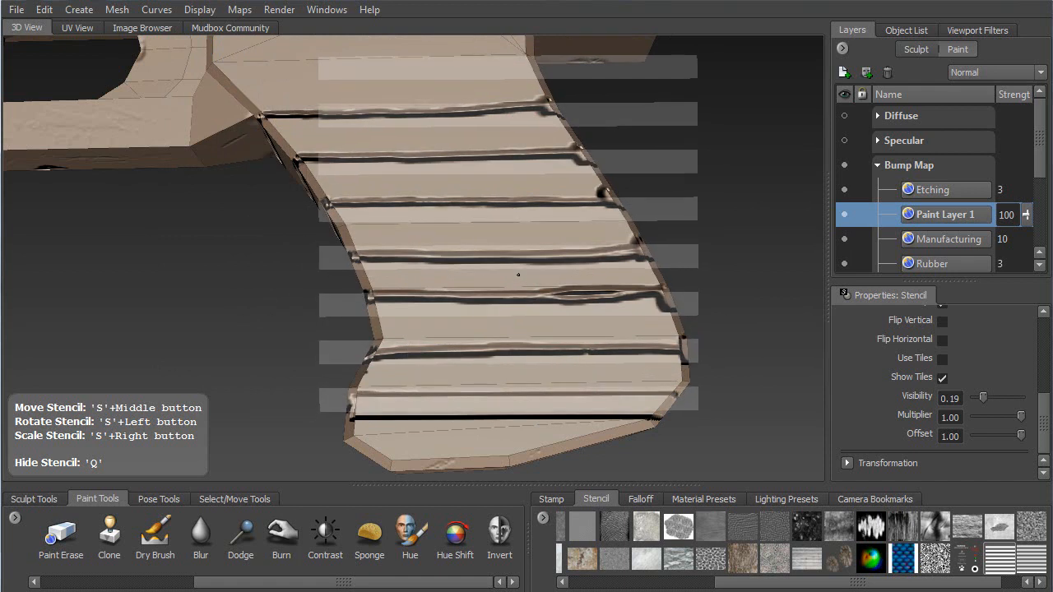
drag(514, 268, 508, 298)
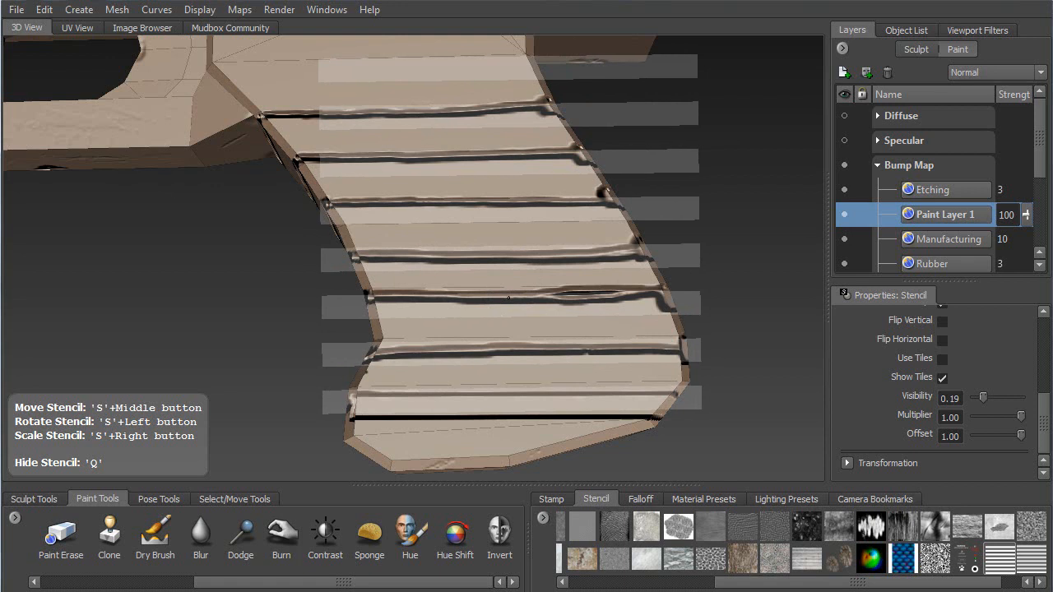
key(q)
mouse_move(402, 353)
mouse_down()
mouse_move(377, 354)
mouse_move(448, 334)
mouse_move(667, 354)
mouse_up()
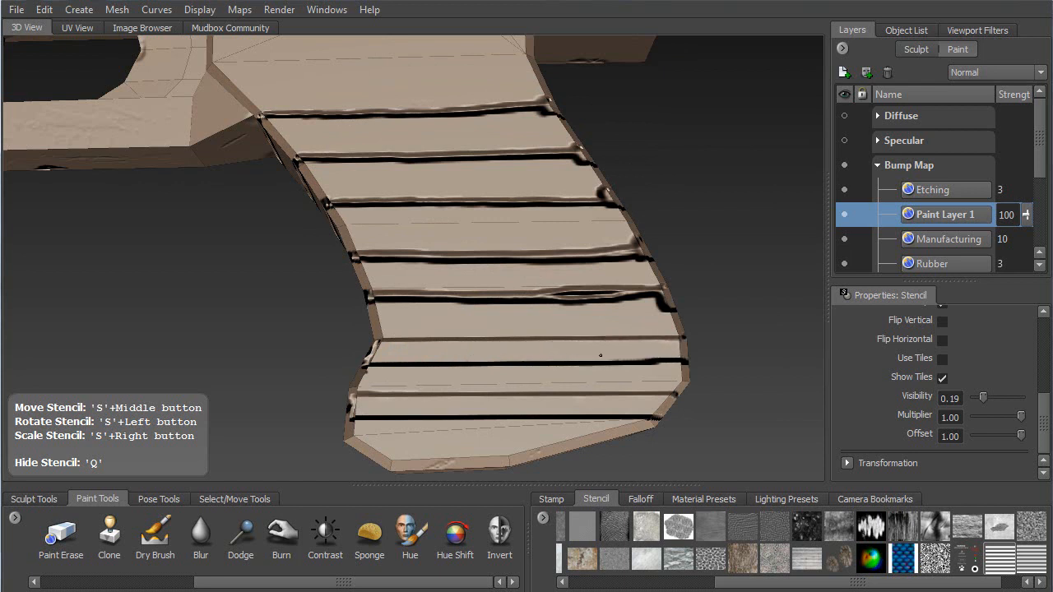
Step: Show the stencil again and realign it with the third groove from the bottom on the grip's side
key(q)
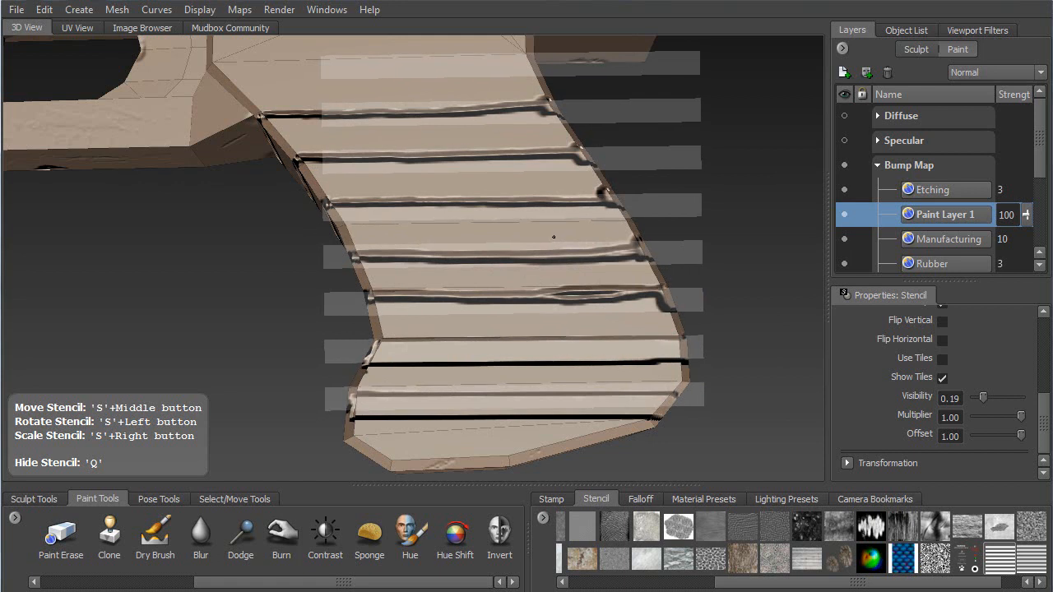
drag(544, 236, 539, 234)
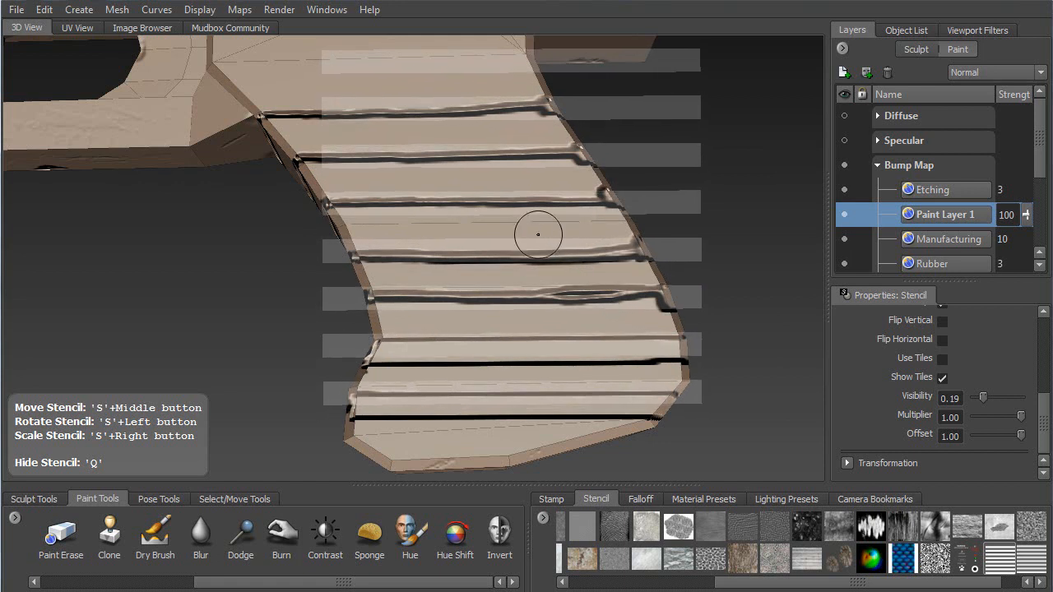
Step: Paint over the fifth and fourth rough grooves from the top of the grip's side, realigning the stripe stencil to each
mouse_move(628, 304)
mouse_down()
mouse_move(652, 299)
mouse_move(490, 308)
mouse_move(370, 296)
mouse_up()
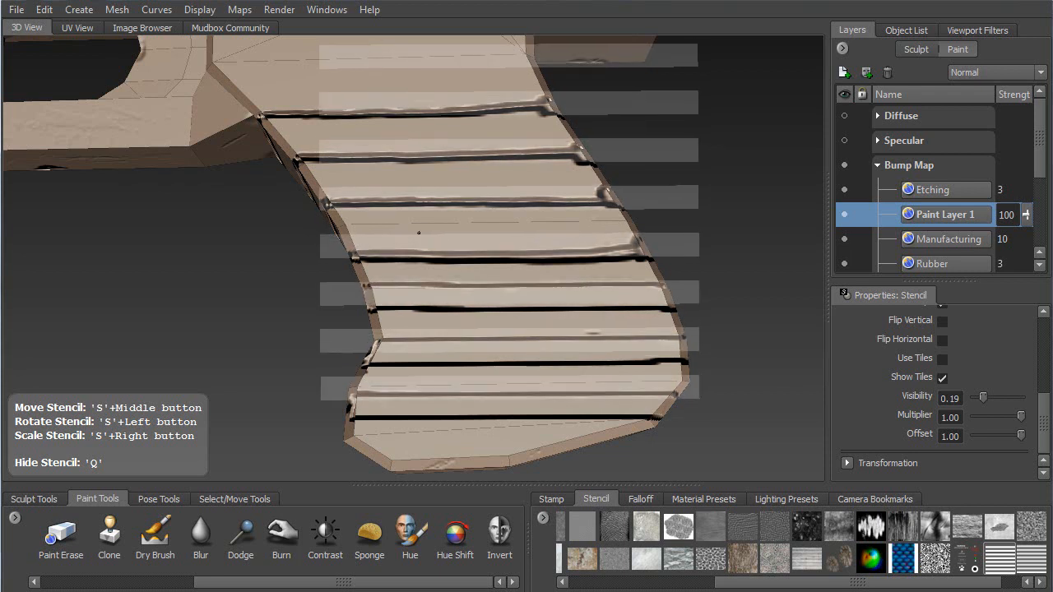
middle_drag(423, 255, 429, 260)
drag(428, 260, 426, 267)
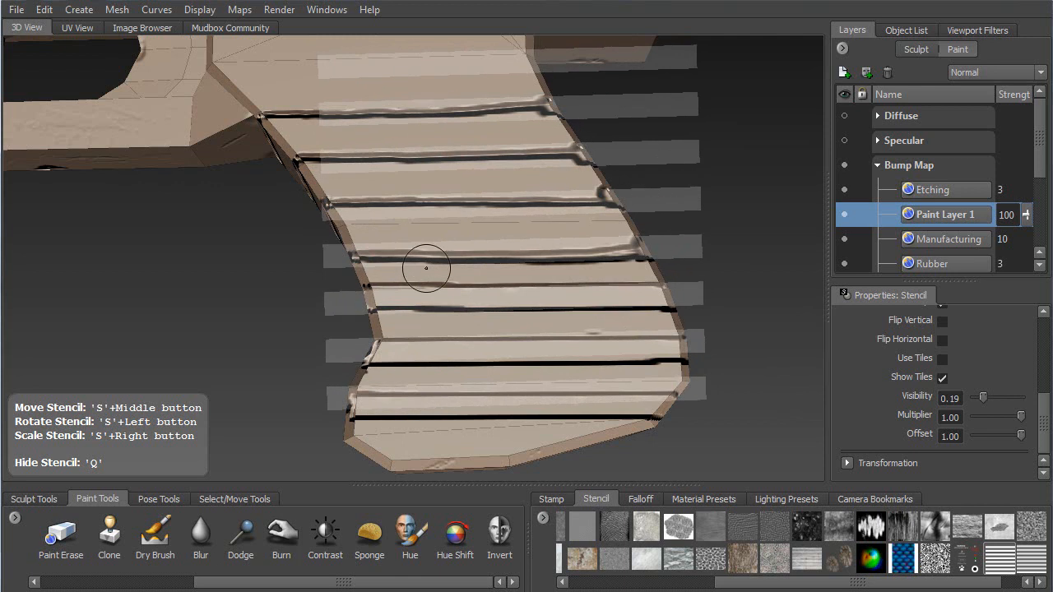
middle_drag(440, 248, 439, 249)
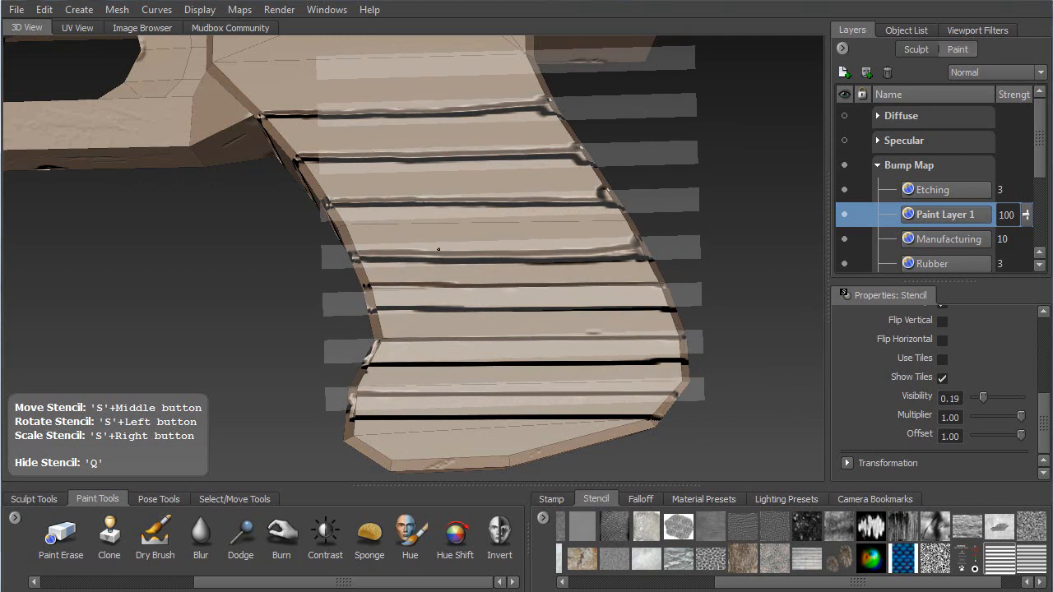
key(q)
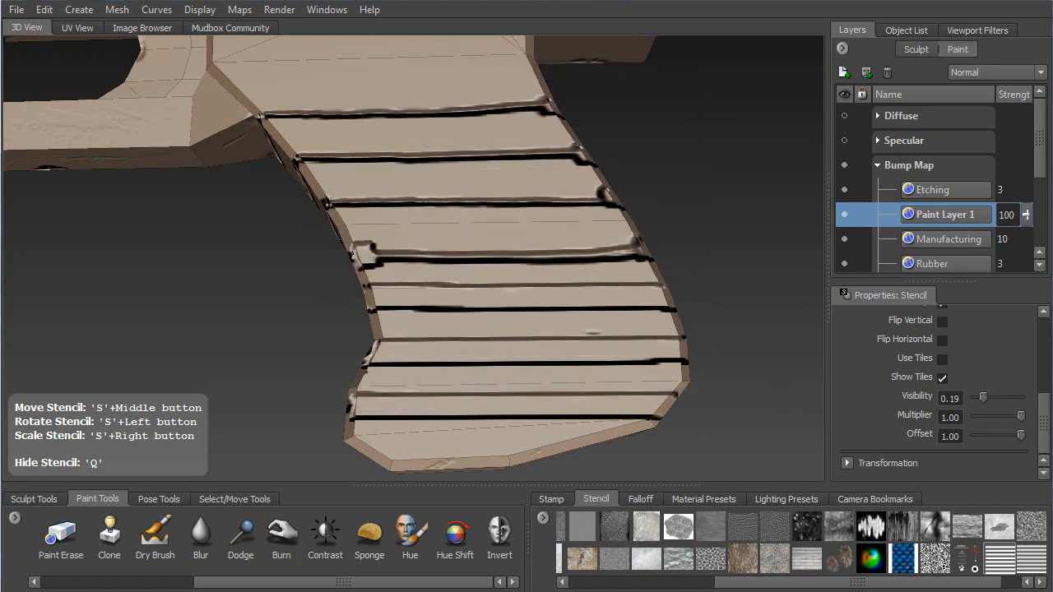
drag(394, 241, 596, 257)
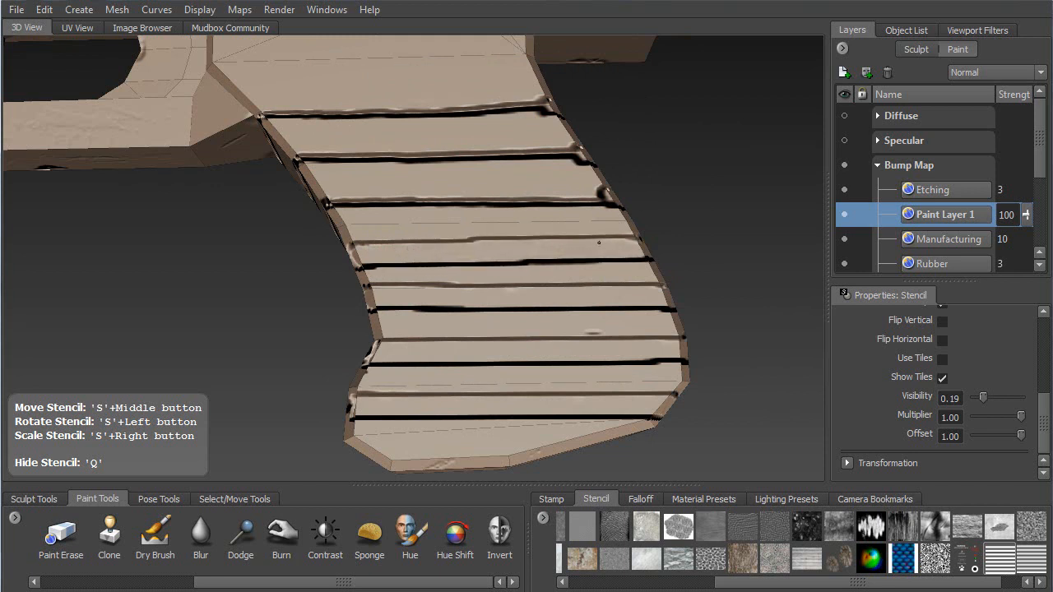
Step: Align the stripe stencil with the third and second grooves from the top of the grip's side and paint both with straight edges
key(q)
middle_drag(462, 128, 446, 125)
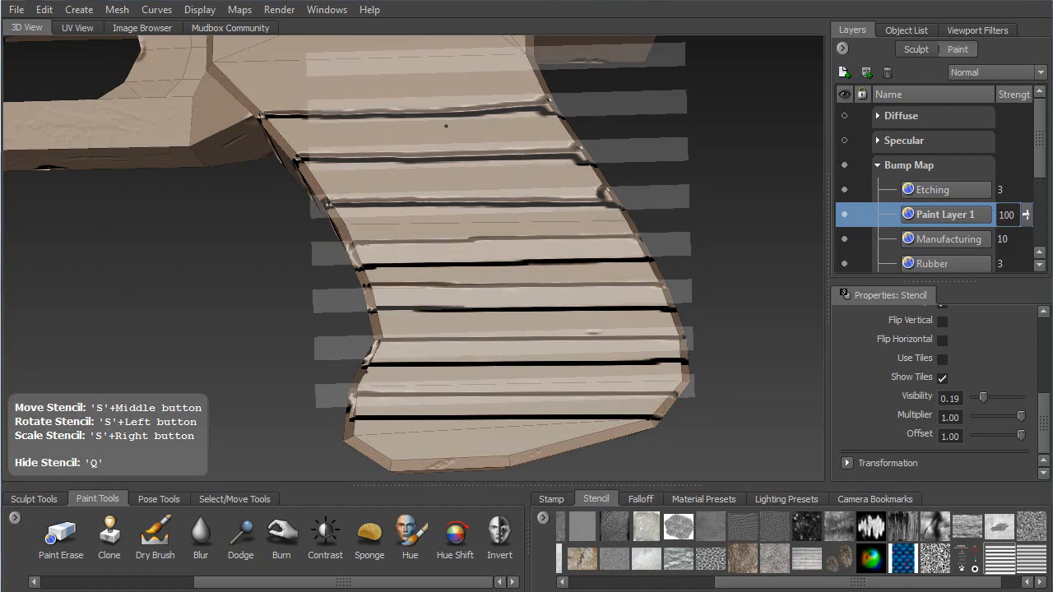
key(q)
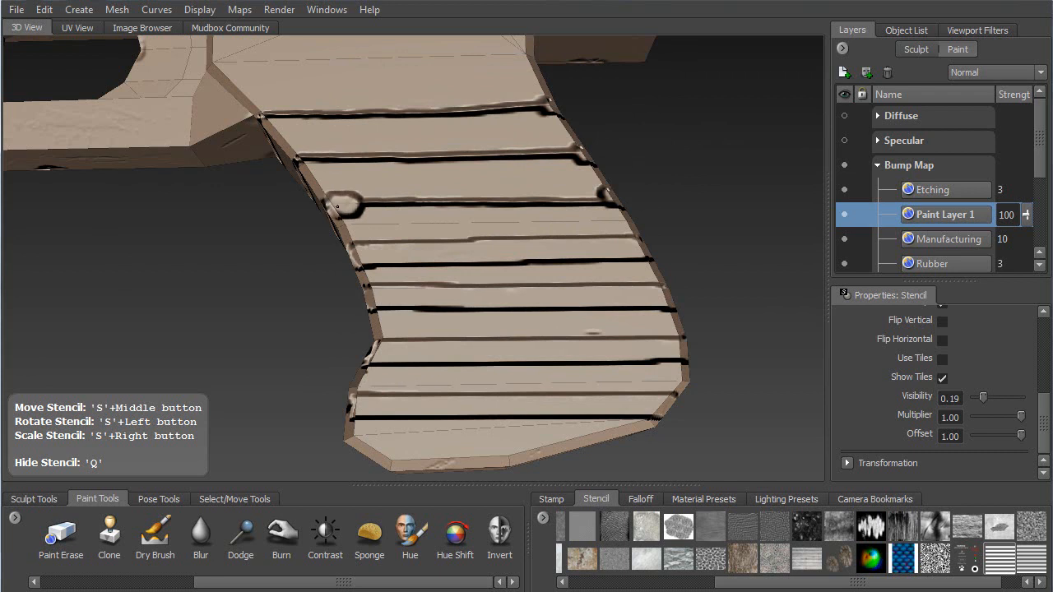
mouse_move(356, 201)
mouse_down()
mouse_move(606, 192)
mouse_move(436, 194)
mouse_up()
middle_drag(354, 119, 292, 126)
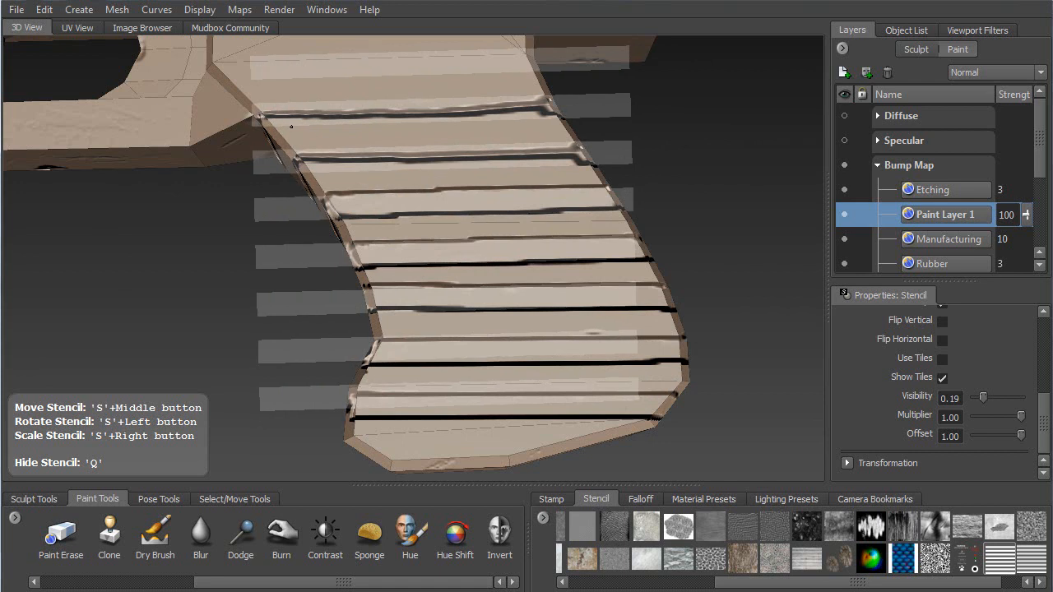
mouse_move(322, 162)
mouse_down()
mouse_move(310, 164)
mouse_move(503, 150)
mouse_move(545, 168)
mouse_up()
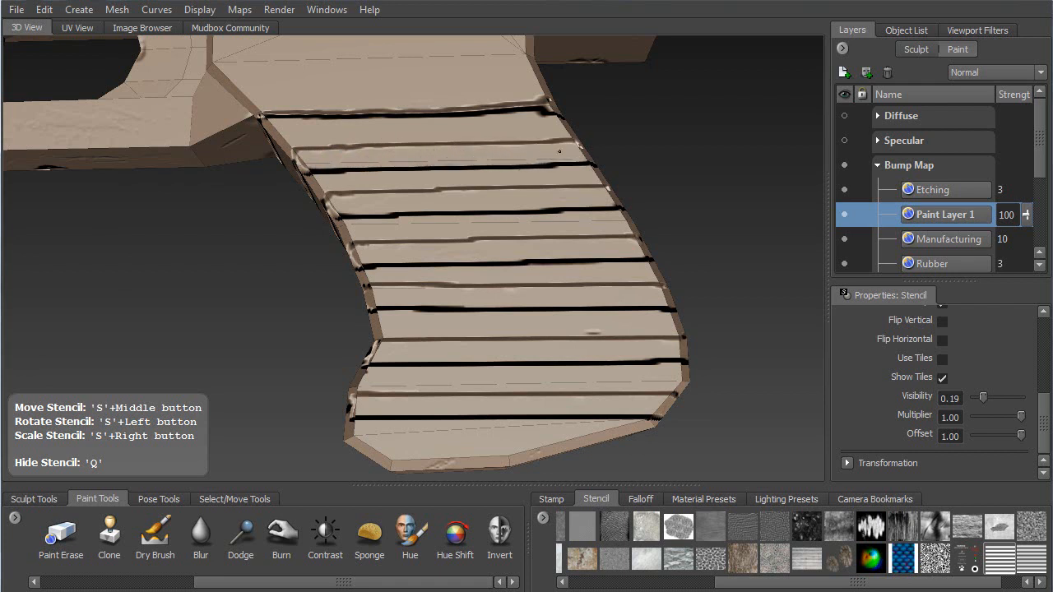
Step: Fit the stripe stencil to the topmost groove on the grip's side and paint over its full width
middle_drag(424, 158, 335, 96)
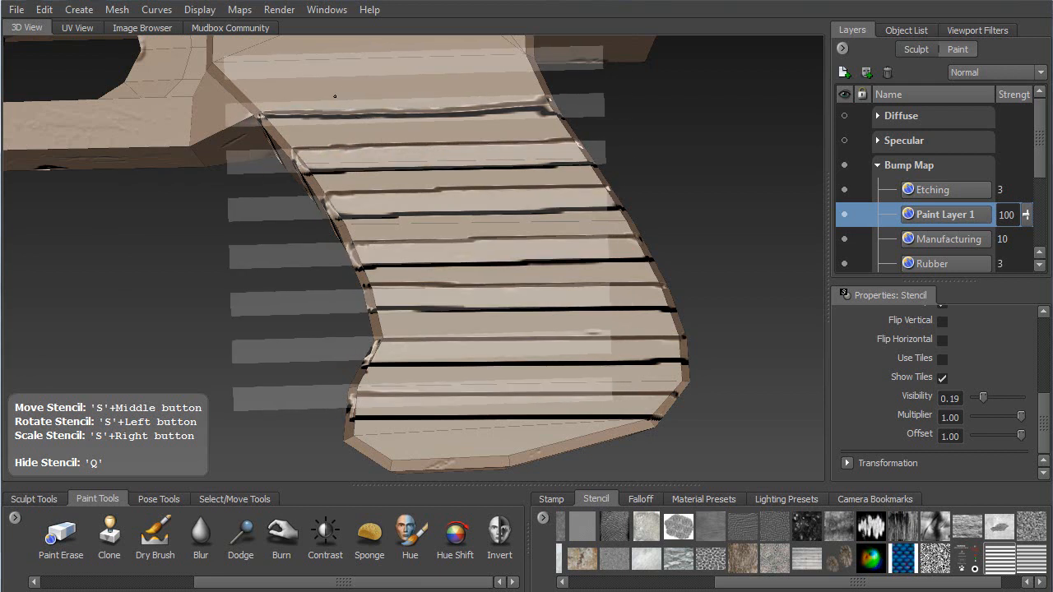
alt+drag(357, 142, 371, 176)
middle_drag(367, 156, 355, 137)
right_drag(355, 137, 353, 133)
middle_drag(353, 132, 349, 123)
drag(370, 140, 367, 142)
middle_drag(366, 143, 355, 138)
key(q)
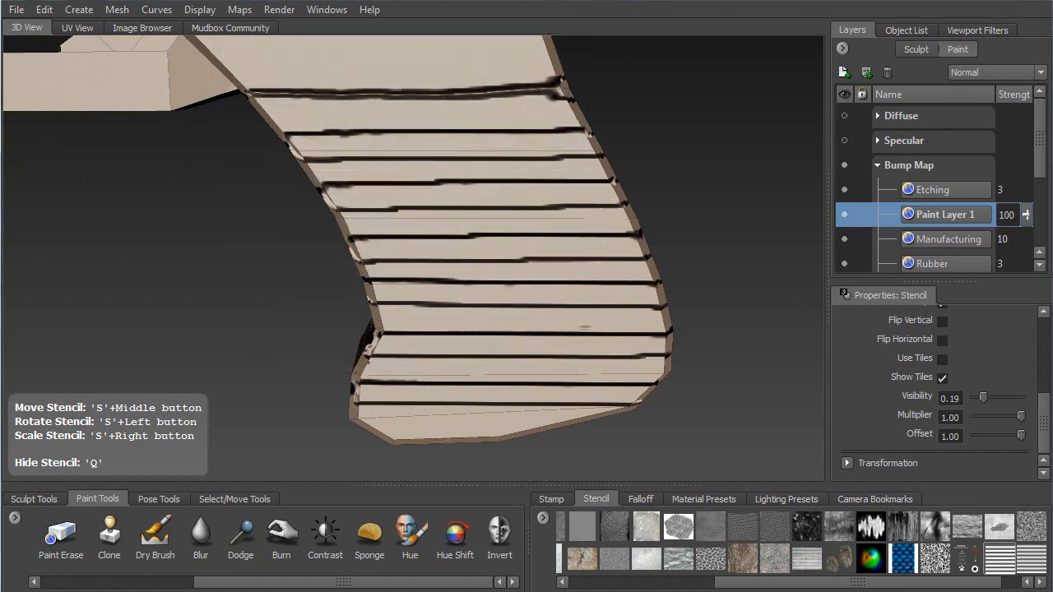
mouse_move(487, 106)
mouse_down()
mouse_move(263, 93)
mouse_move(325, 110)
mouse_move(459, 97)
mouse_move(403, 177)
mouse_move(436, 212)
mouse_move(433, 226)
mouse_up()
Step: Align the stripe stencil with the lowest groove on the grip's narrow front face and paint across it
key(q)
middle_drag(400, 186, 396, 165)
drag(388, 185, 378, 177)
key(q)
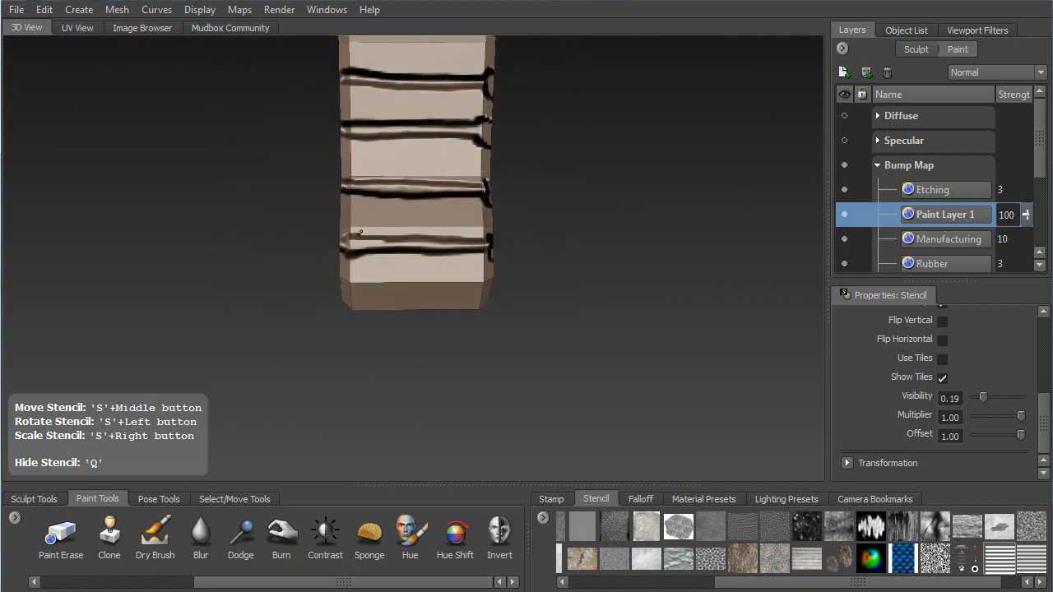
drag(378, 242, 484, 245)
Step: Realign the stripe stencil and paint the second and third grooves from the bottom of the grip's front face
key(q)
middle_drag(413, 140, 409, 130)
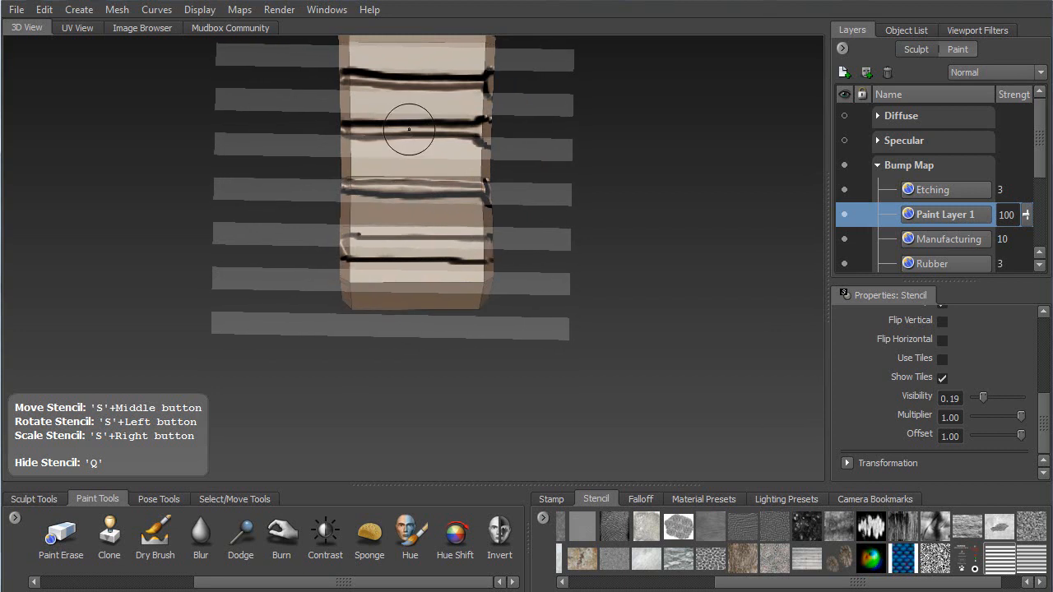
drag(407, 139, 406, 139)
middle_drag(406, 139, 402, 136)
key(q)
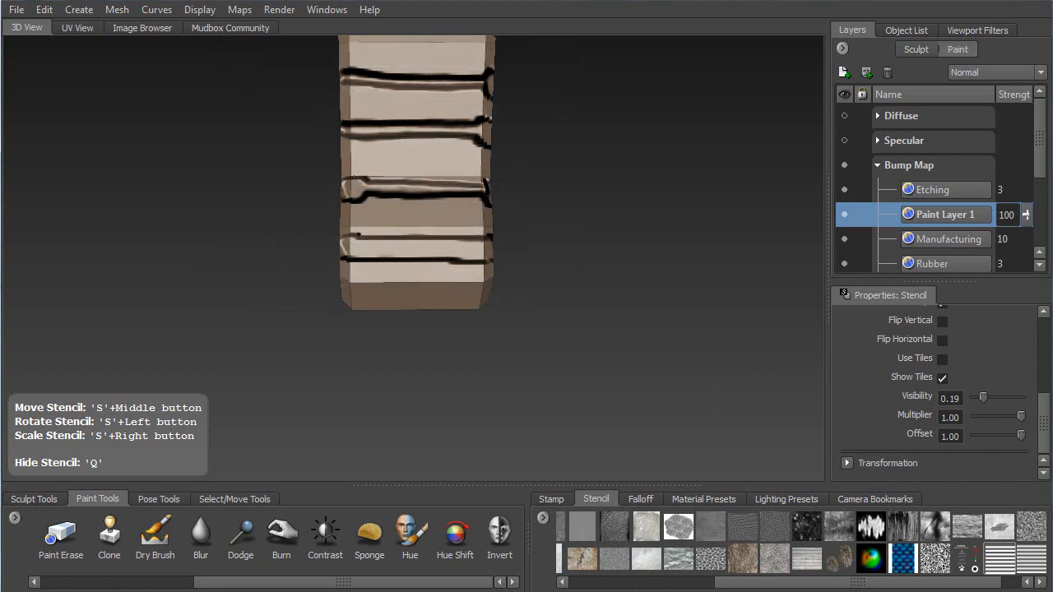
mouse_move(364, 178)
mouse_down()
mouse_move(380, 191)
mouse_move(469, 197)
mouse_up()
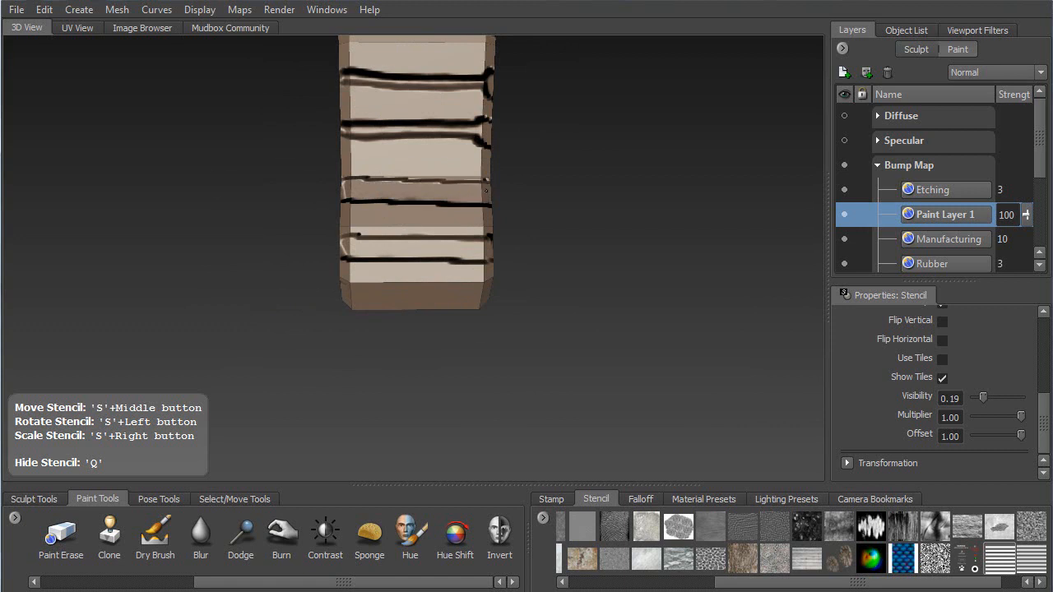
key(q)
middle_drag(437, 129, 433, 115)
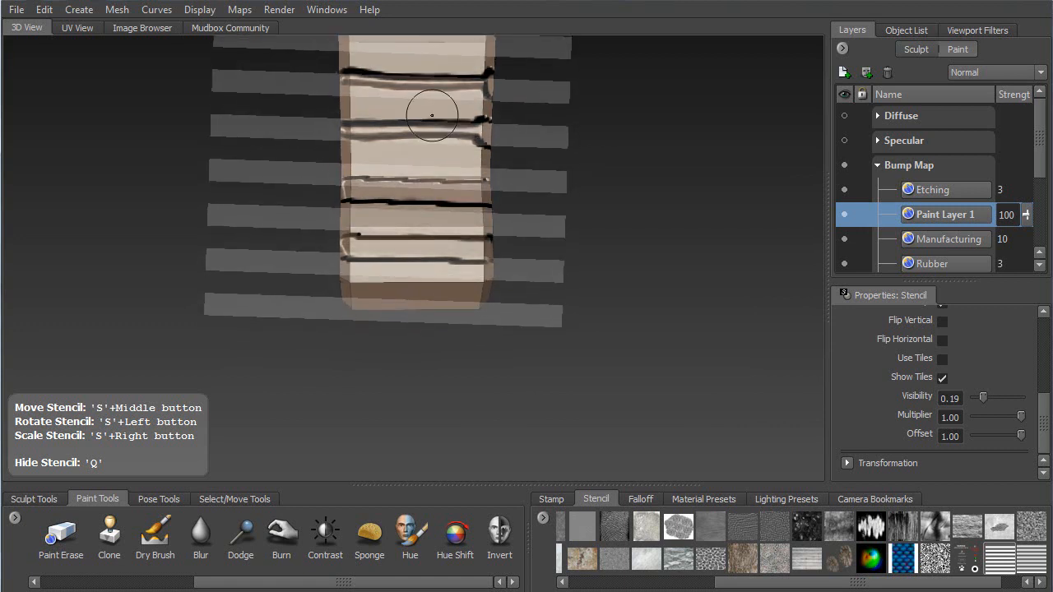
key(q)
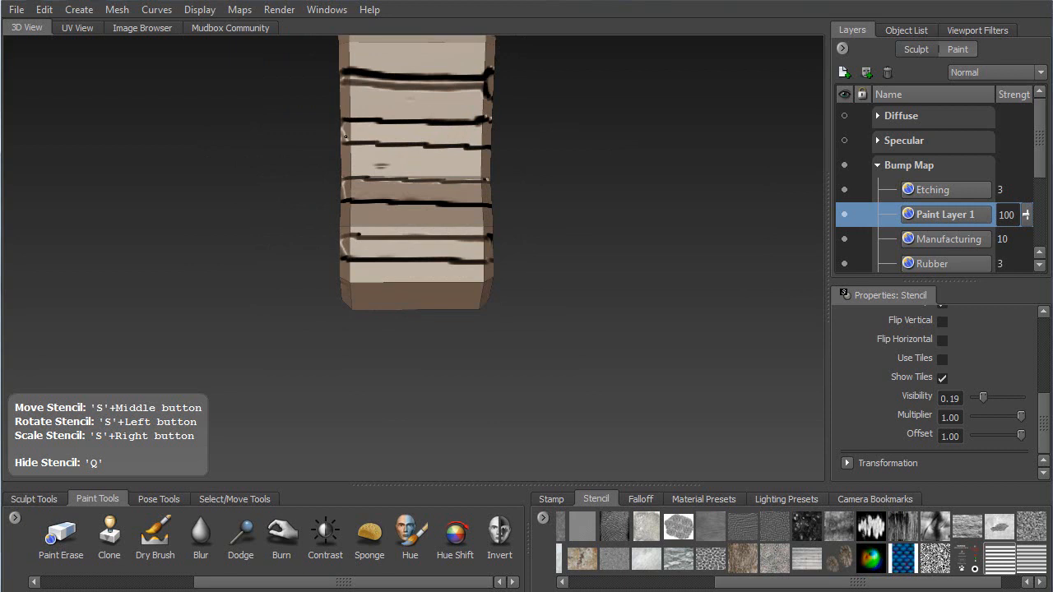
Step: Shift and rotate the stripe stencil onto the fourth groove from the bottom of the front face and paint it
key(q)
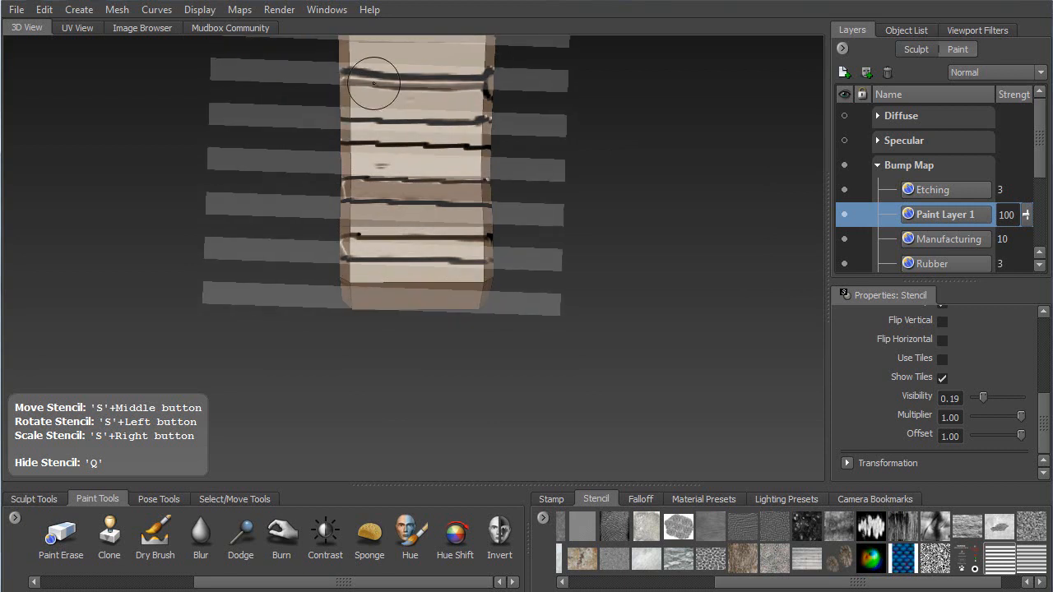
drag(413, 106, 417, 103)
middle_drag(416, 103, 411, 111)
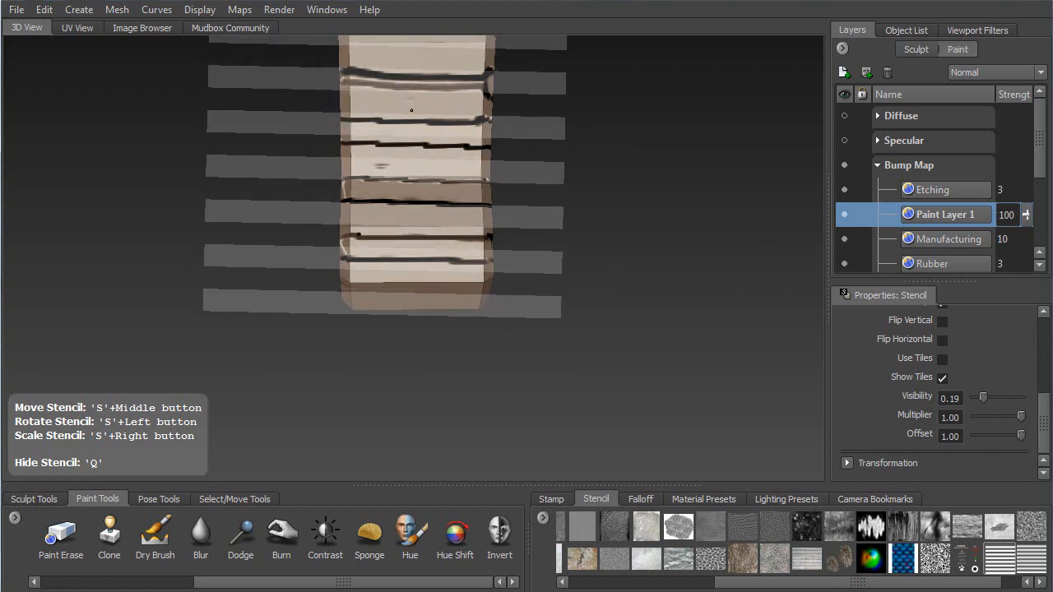
drag(414, 104, 415, 106)
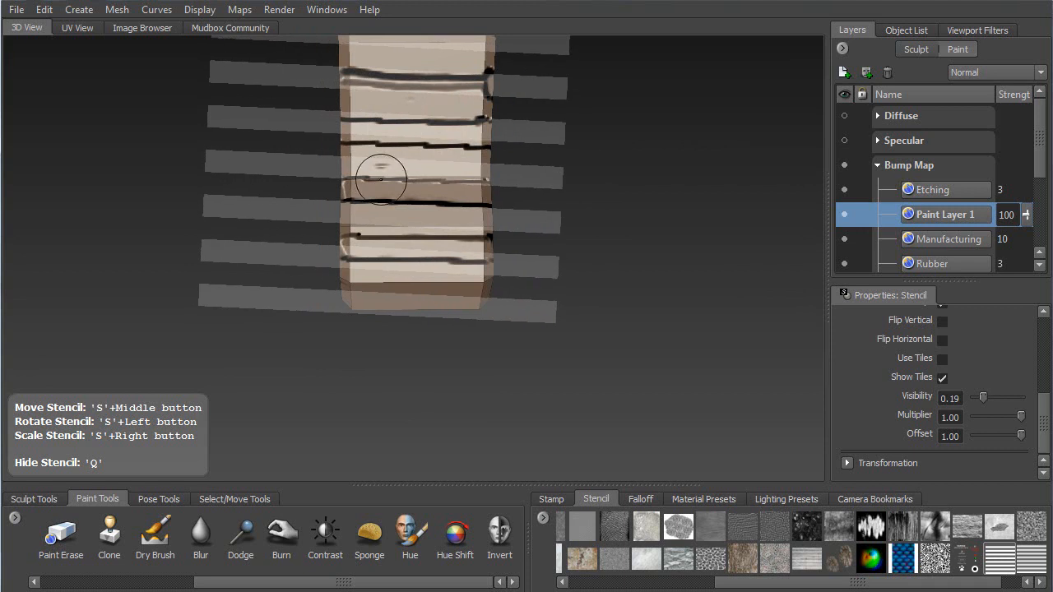
middle_drag(395, 122, 392, 120)
key(q)
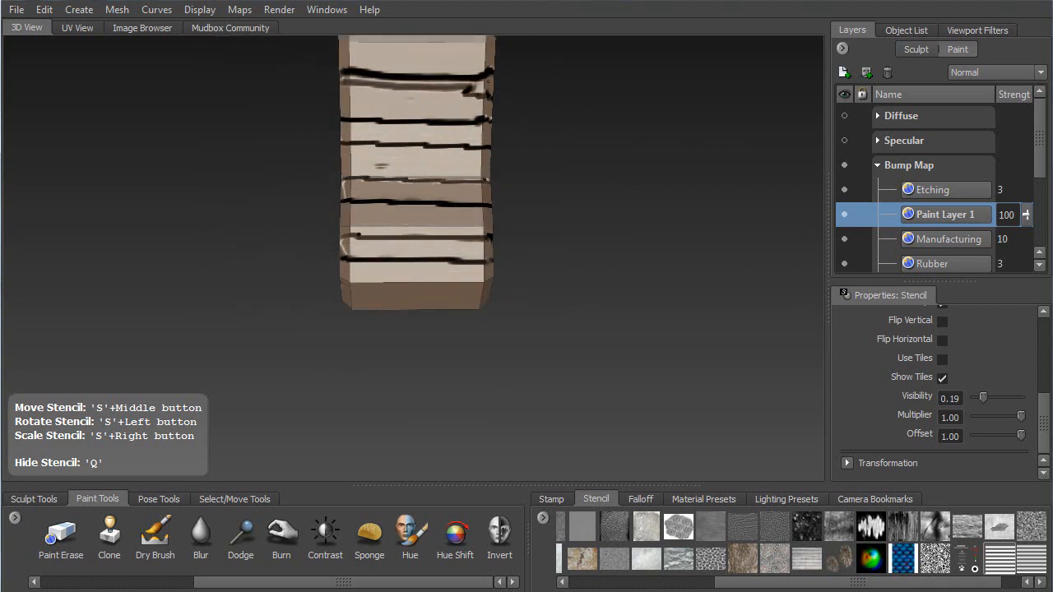
drag(479, 78, 349, 77)
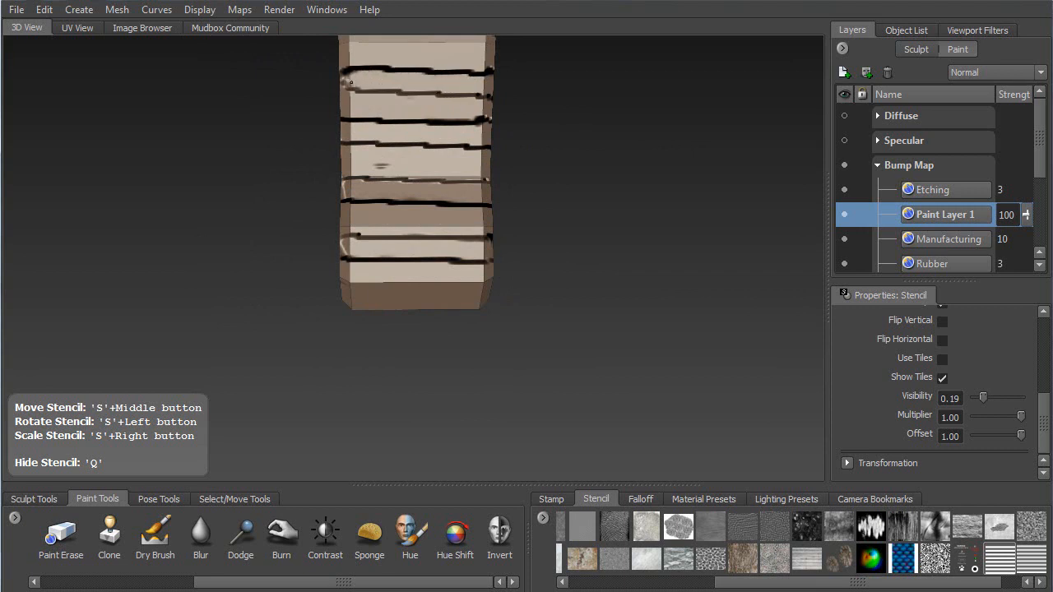
Step: Align the stripe stencil with the fifth groove from the bottom of the grip's front face and paint over it
key(q)
alt+middle_drag(399, 42, 397, 148)
mouse_move(403, 148)
mouse_down()
mouse_move(395, 141)
mouse_move(383, 159)
mouse_move(389, 144)
mouse_up()
key(q)
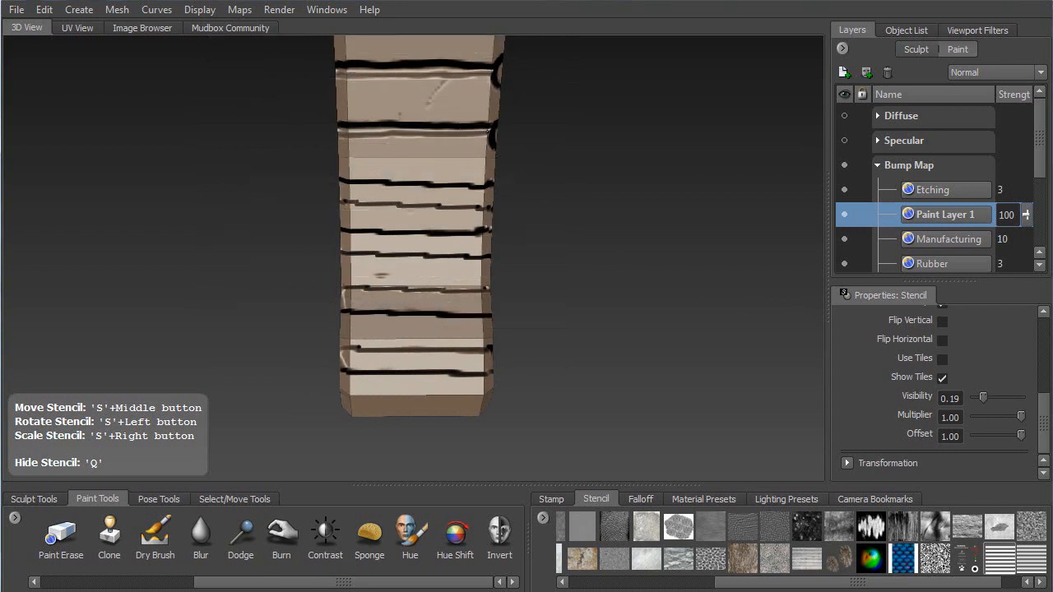
drag(456, 140, 382, 134)
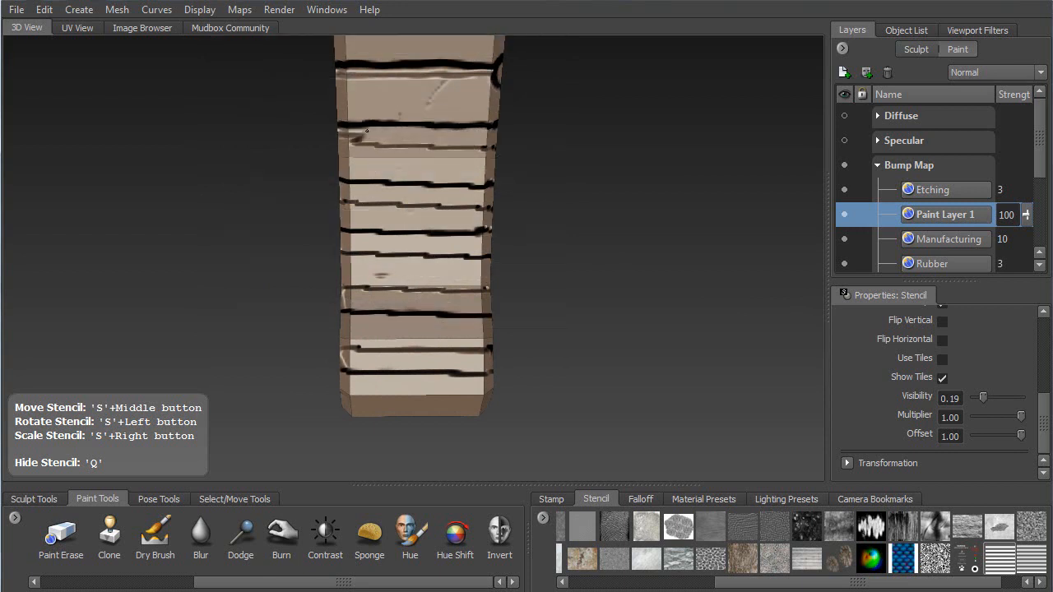
Step: Reposition the stripe stencil over the second groove from the top of the grip's front face and paint across it
key(q)
alt+drag(415, 93, 406, 84)
middle_drag(409, 110, 425, 179)
drag(425, 179, 424, 173)
middle_drag(416, 179, 412, 172)
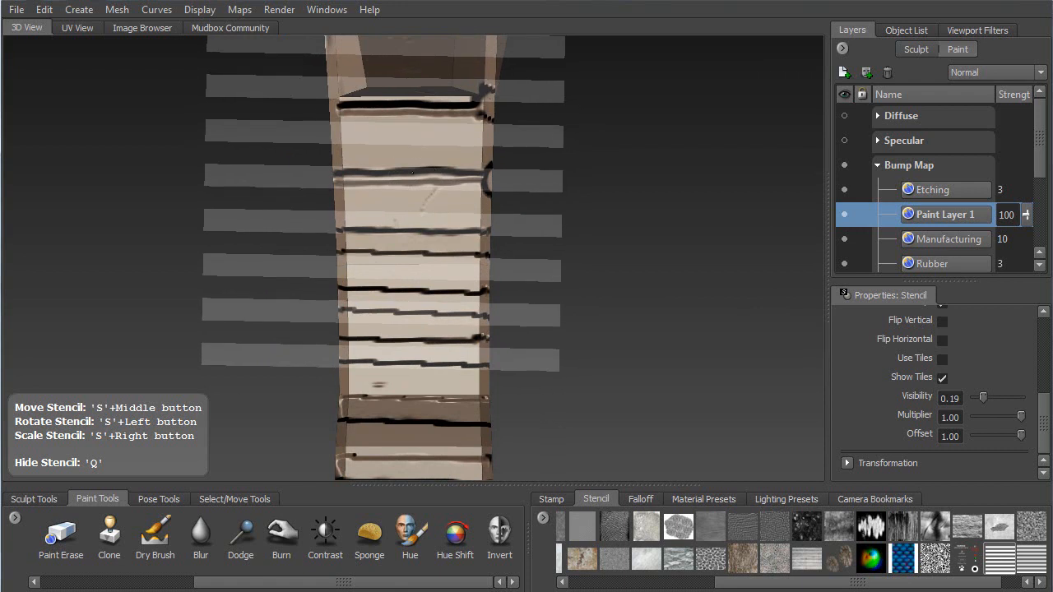
key(q)
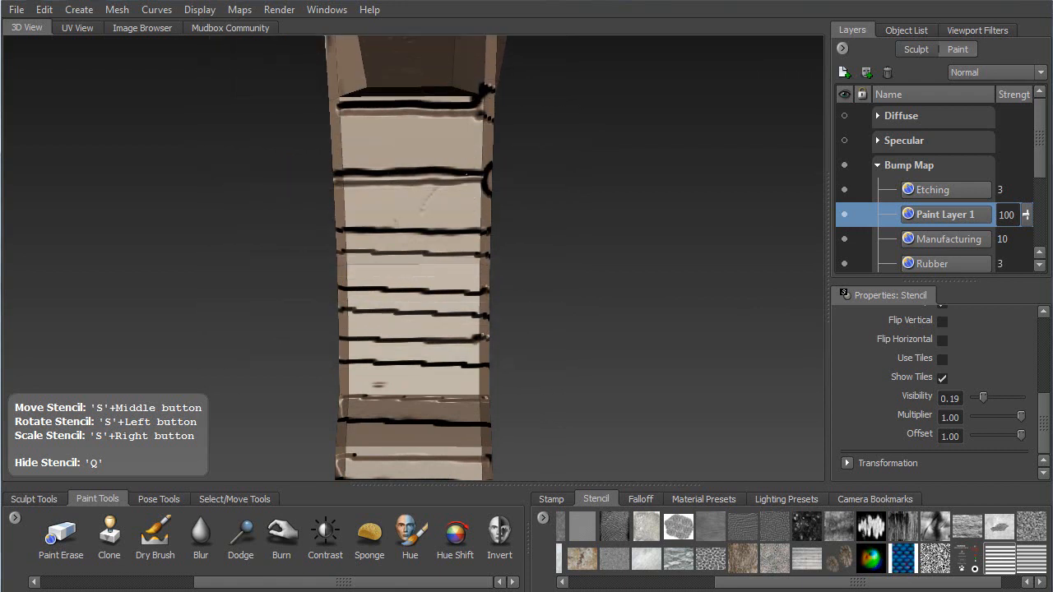
mouse_move(487, 183)
mouse_down()
mouse_move(389, 193)
mouse_move(337, 178)
mouse_up()
Step: Level the stripe stencil over the topmost groove of the grip's front face and paint it with straight edges
key(q)
middle_drag(367, 135, 363, 105)
drag(365, 106, 362, 110)
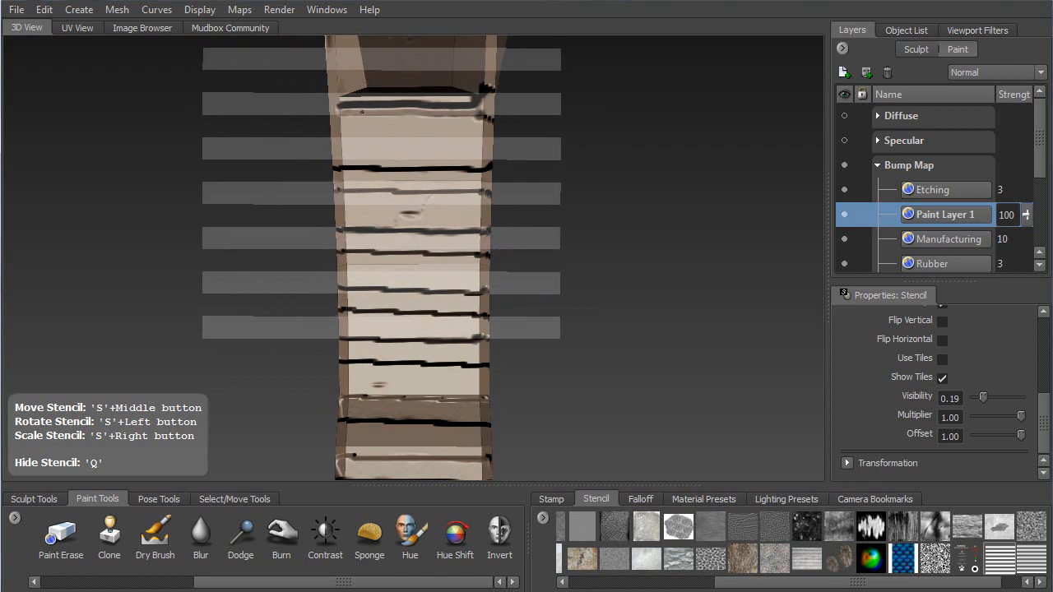
key(q)
drag(473, 116, 357, 110)
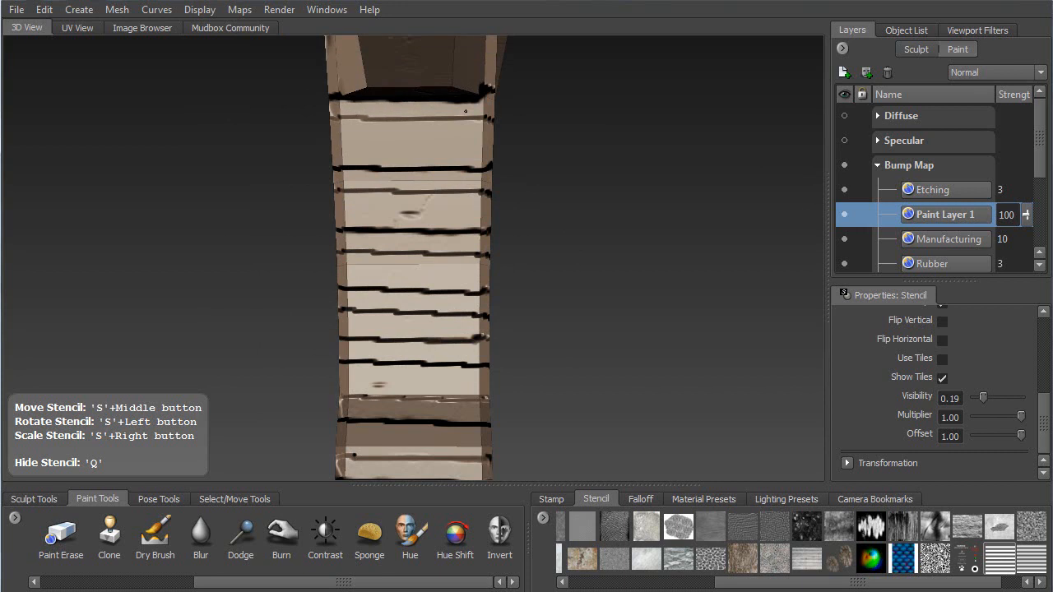
drag(415, 113, 427, 116)
key(q)
Step: Touch up the lower grip grooves freehand without the stencil so they join across the beveled front edge
mouse_move(517, 232)
alt+mouse_down()
mouse_move(356, 218)
mouse_move(329, 296)
alt+mouse_up()
mouse_move(341, 197)
alt+mouse_down()
mouse_move(353, 216)
mouse_move(148, 241)
mouse_move(242, 195)
mouse_move(333, 275)
alt+mouse_up()
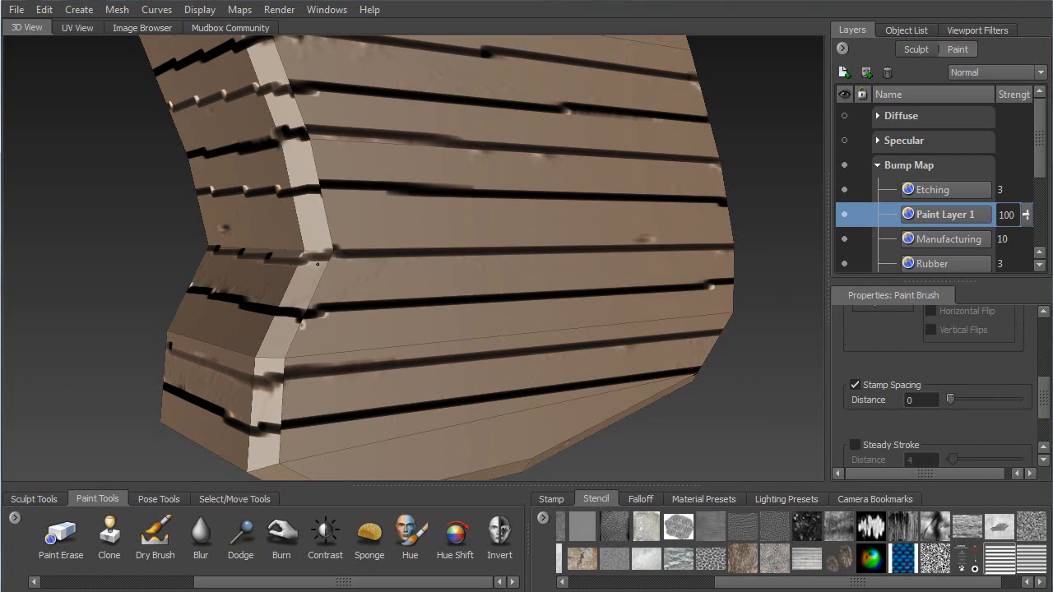
drag(317, 207, 337, 213)
key(ctrl+z)
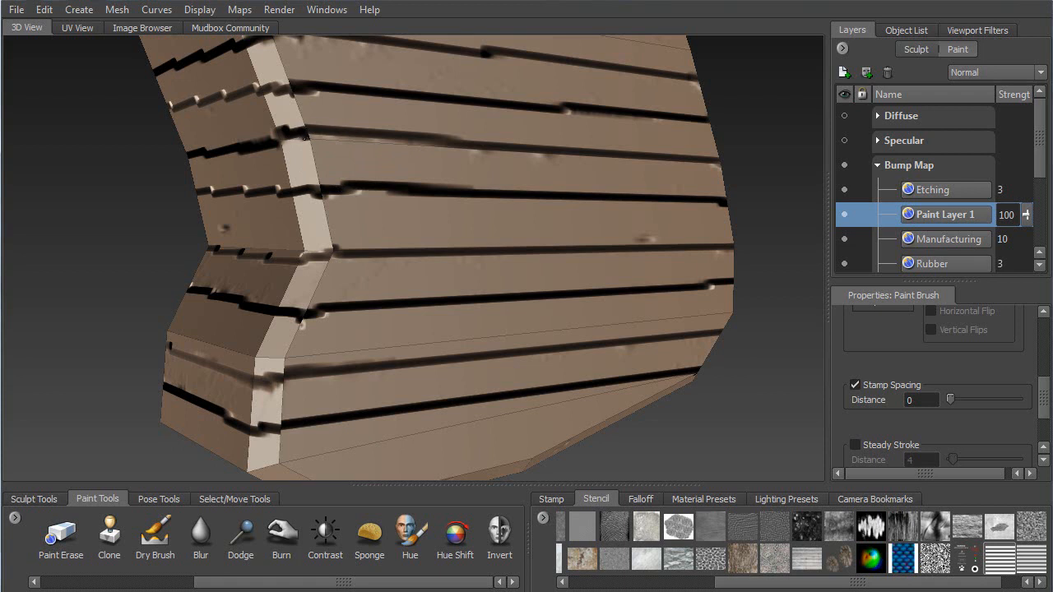
alt+drag(285, 168, 279, 121)
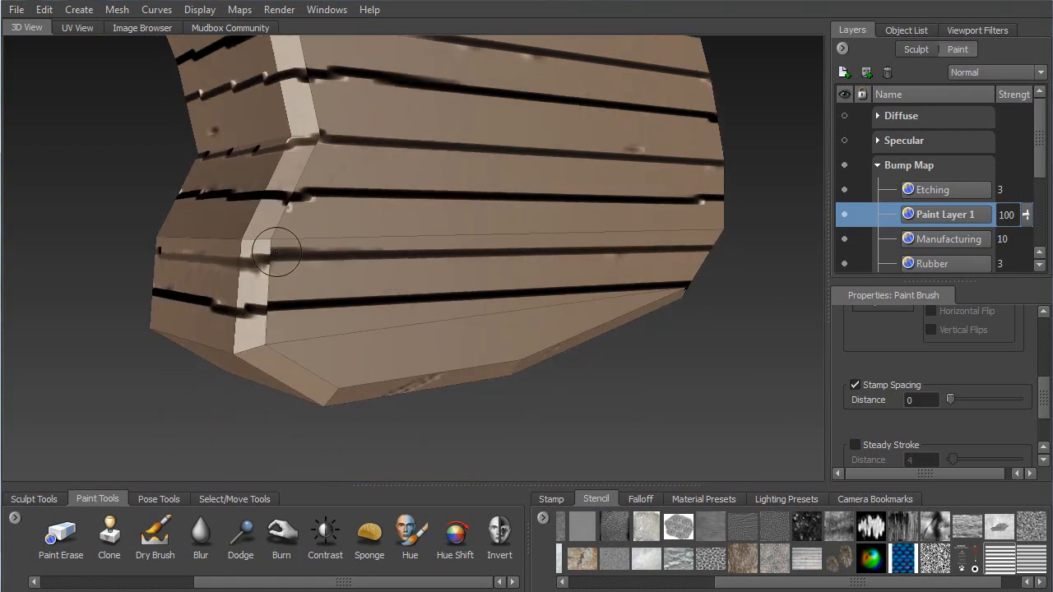
alt+drag(271, 284, 276, 250)
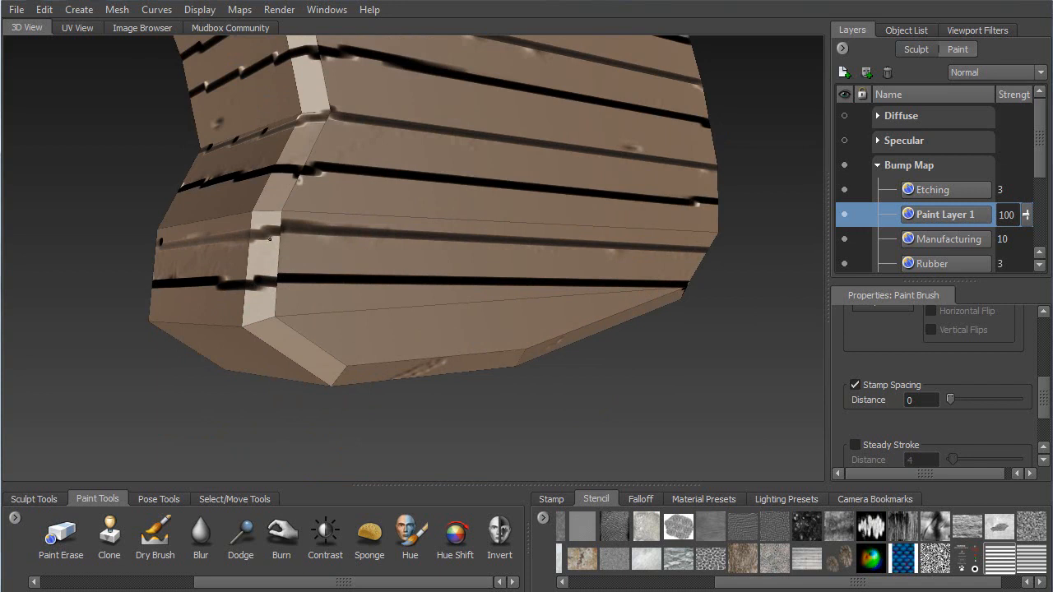
Step: On the grip's opposite side, undo the stray strokes on the front bevel and repaint the lower grooves across it
alt+drag(256, 253, 482, 251)
alt+drag(418, 227, 462, 214)
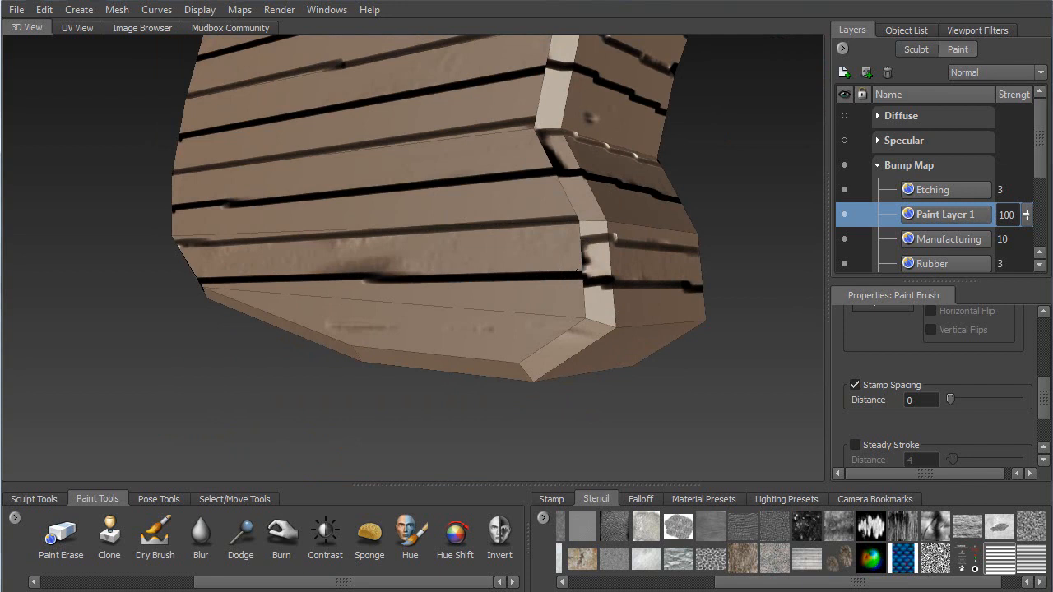
key(ctrl+z)
key(ctrl+z)
key(ctrl+z)
key(ctrl+z)
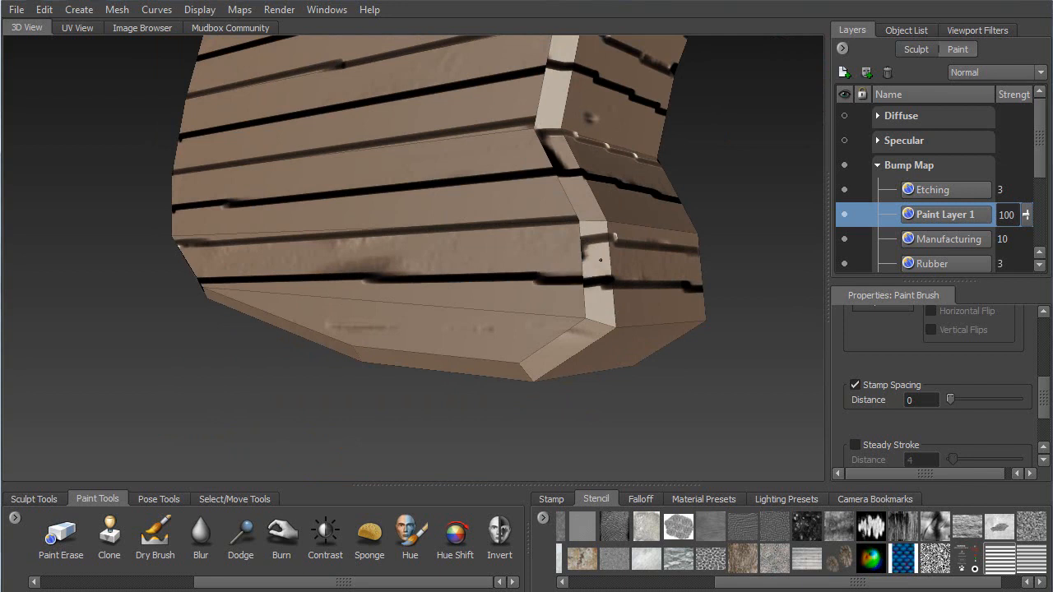
mouse_move(577, 244)
mouse_down()
mouse_move(672, 247)
mouse_move(488, 242)
mouse_move(488, 229)
mouse_up()
mouse_move(425, 244)
alt+mouse_down()
mouse_move(488, 227)
mouse_move(529, 238)
alt+mouse_up()
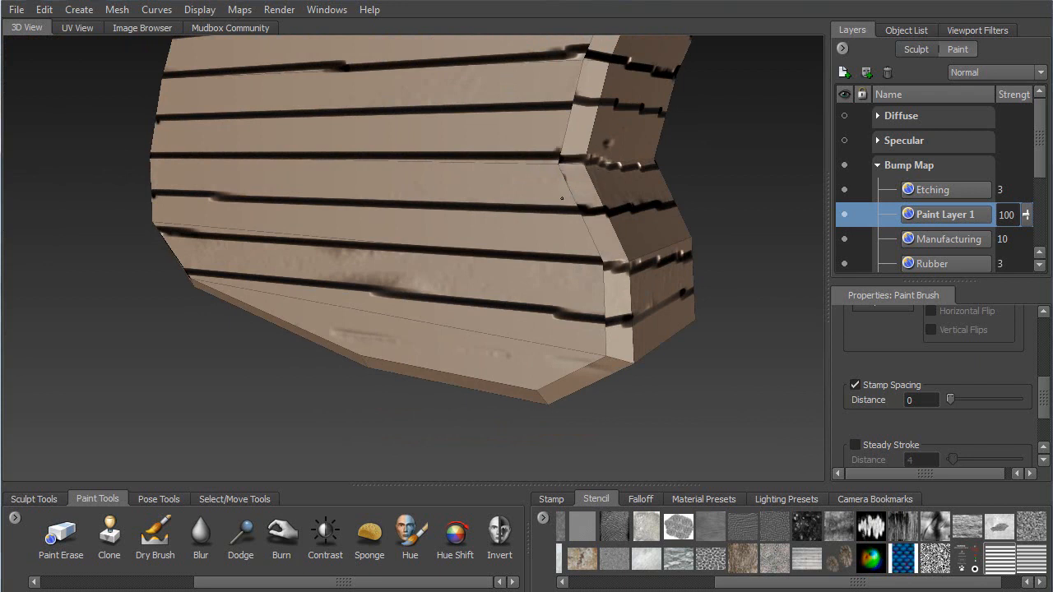
Step: Repaint the second-lowest groove where it crosses the rear bevel at the bottom of the grip
alt+drag(508, 112, 354, 292)
alt+drag(233, 257, 268, 233)
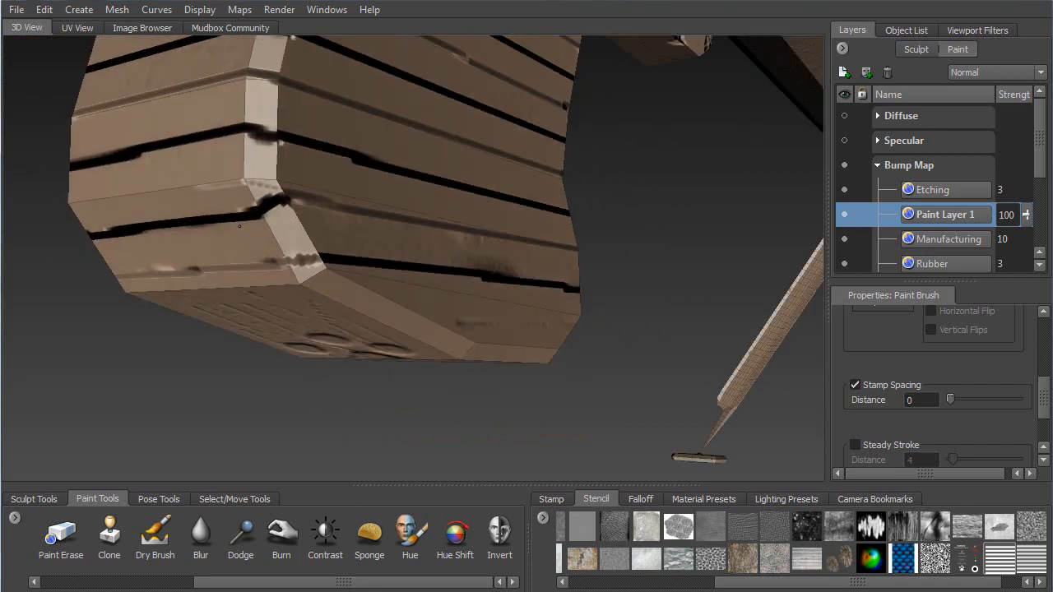
drag(269, 212, 279, 210)
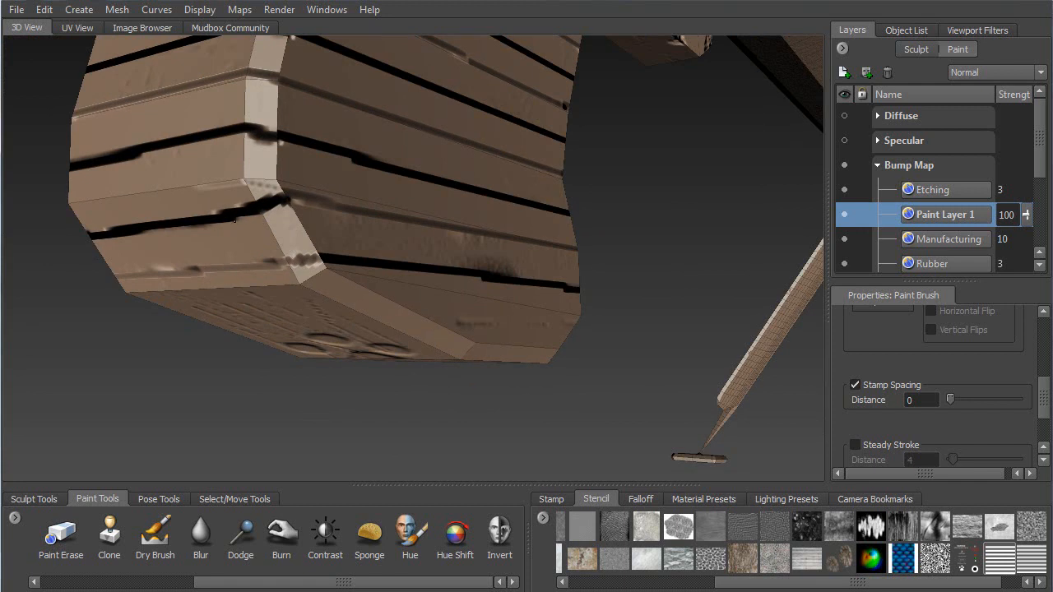
alt+drag(220, 223, 256, 162)
mouse_move(204, 211)
mouse_down()
mouse_move(187, 208)
mouse_move(194, 177)
mouse_move(202, 185)
mouse_move(175, 178)
mouse_move(206, 117)
mouse_up()
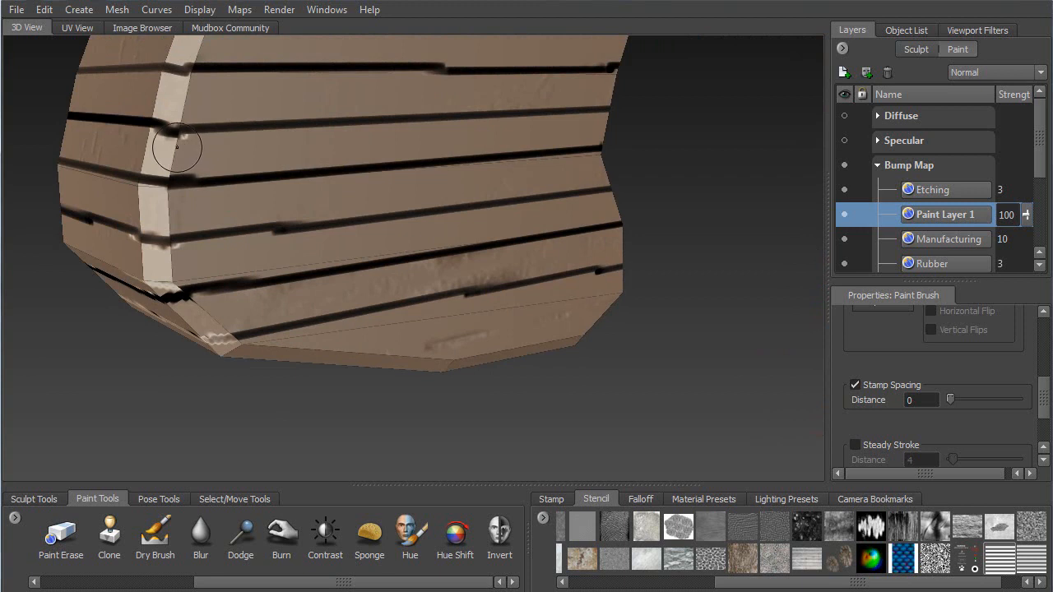
Step: Touch up the middle and upper grooves where they meet the rear bevel, checking both sides of the grip
alt+drag(182, 151, 230, 118)
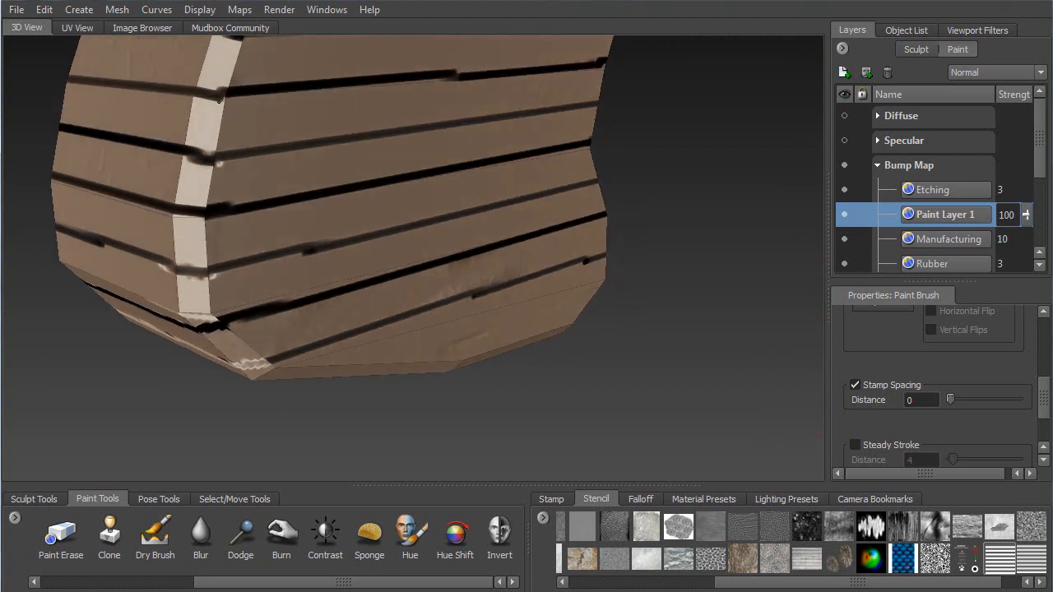
alt+middle_drag(193, 110, 142, 223)
mouse_move(153, 192)
alt+mouse_down()
mouse_move(163, 192)
mouse_move(147, 214)
mouse_move(159, 190)
alt+mouse_up()
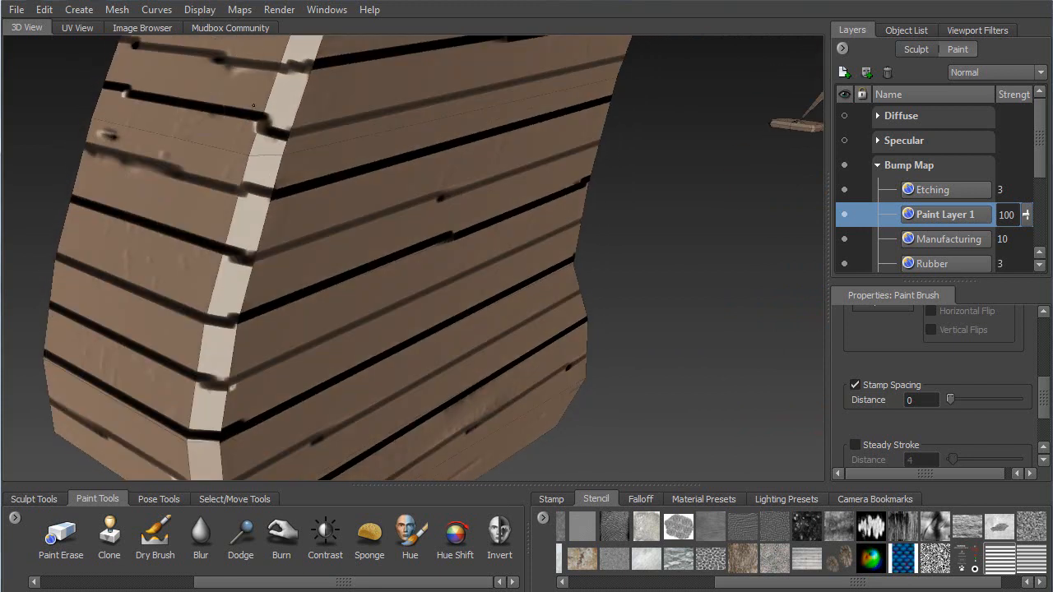
mouse_move(253, 111)
mouse_down()
mouse_move(228, 107)
mouse_move(261, 116)
mouse_up()
mouse_move(273, 71)
mouse_down()
mouse_move(231, 69)
mouse_move(362, 66)
mouse_move(393, 40)
mouse_move(491, 206)
mouse_up()
alt+middle_drag(491, 207, 437, 212)
mouse_move(478, 237)
alt+mouse_down()
mouse_move(500, 234)
mouse_move(329, 215)
mouse_move(417, 242)
mouse_move(527, 216)
mouse_move(558, 243)
mouse_move(530, 238)
alt+mouse_up()
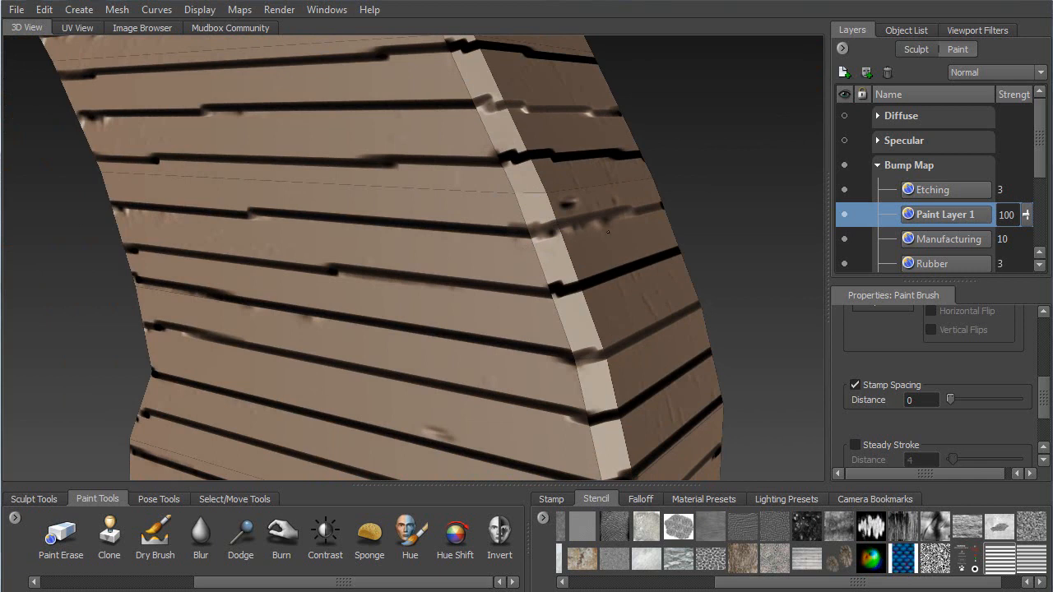
alt+drag(584, 234, 563, 239)
alt+drag(487, 268, 473, 288)
alt+middle_drag(473, 288, 498, 329)
mouse_move(498, 328)
alt+mouse_down()
mouse_move(560, 247)
mouse_move(597, 232)
mouse_move(587, 225)
alt+mouse_up()
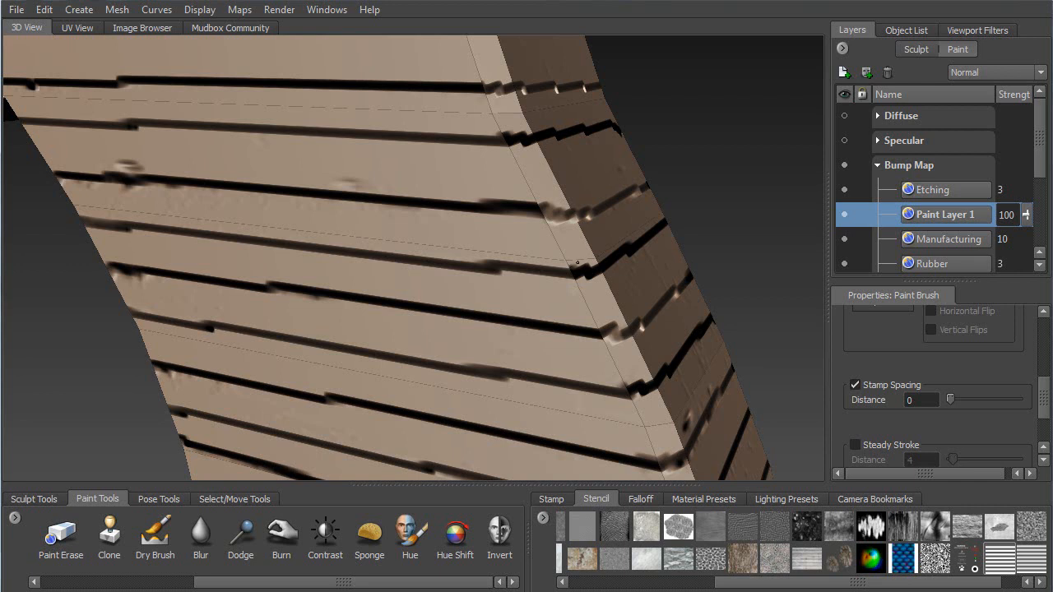
Step: Paint three of the upper and middle grooves across the front bevel so the side and front face grooves join
alt+drag(572, 263, 574, 188)
mouse_move(320, 186)
mouse_down()
mouse_move(317, 162)
mouse_move(340, 152)
mouse_move(309, 162)
mouse_move(321, 156)
mouse_up()
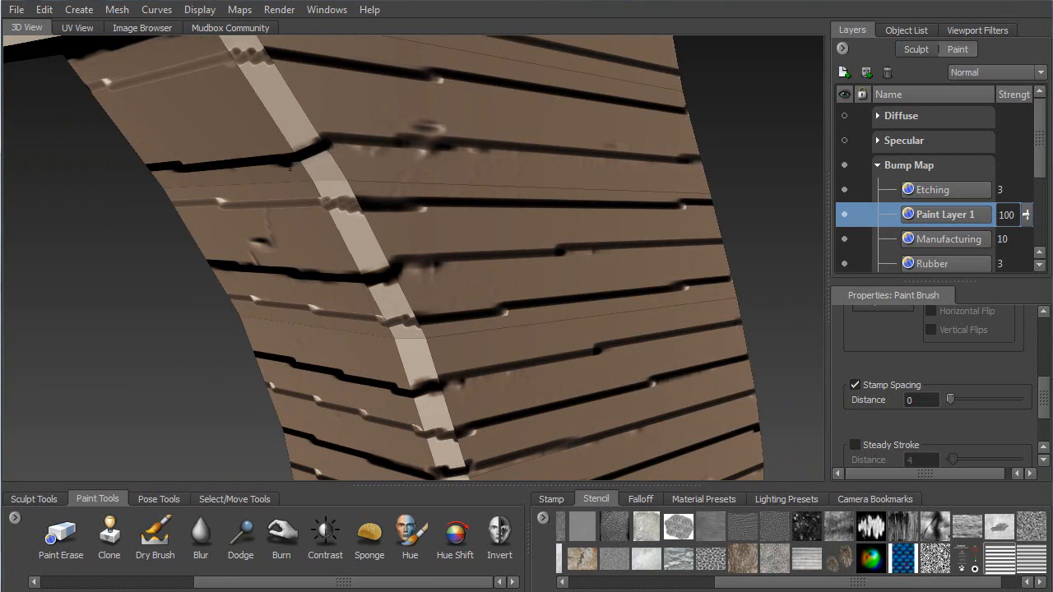
alt+drag(325, 179, 312, 169)
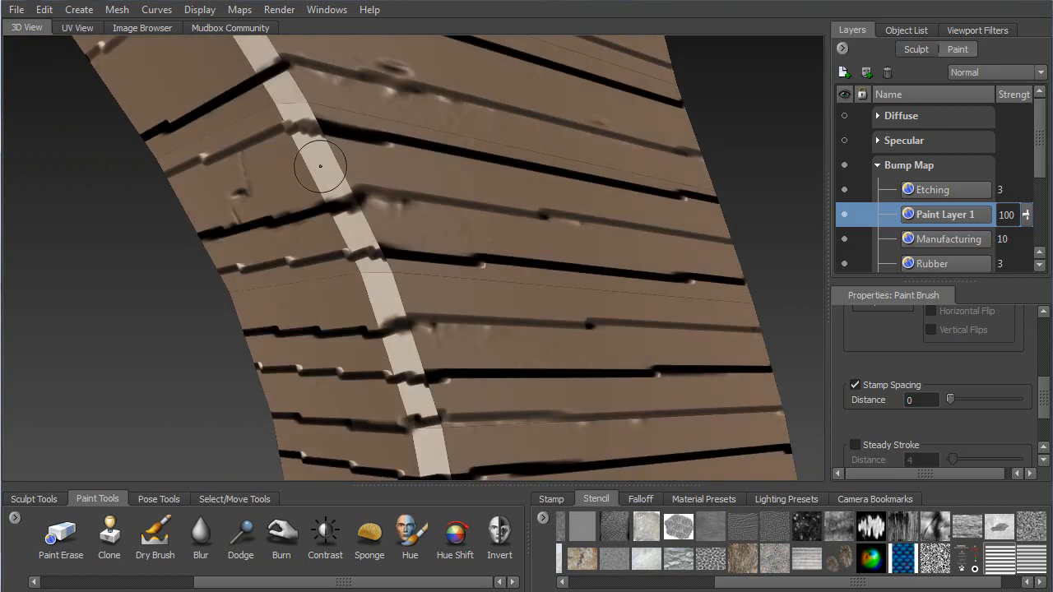
mouse_move(339, 213)
mouse_down()
mouse_move(348, 206)
mouse_move(333, 203)
mouse_move(350, 200)
mouse_move(302, 222)
mouse_up()
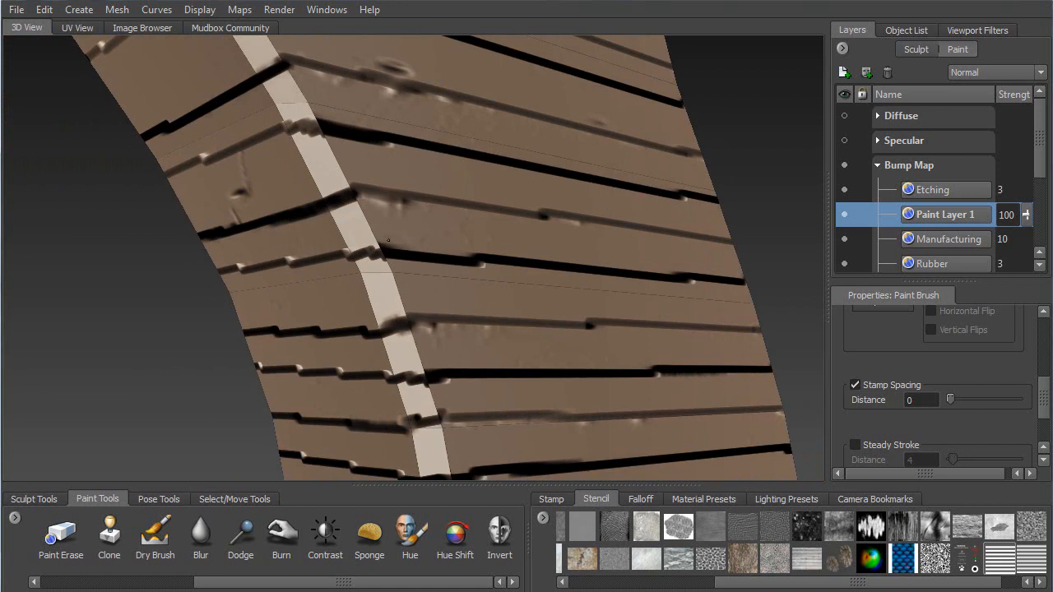
alt+drag(397, 246, 397, 251)
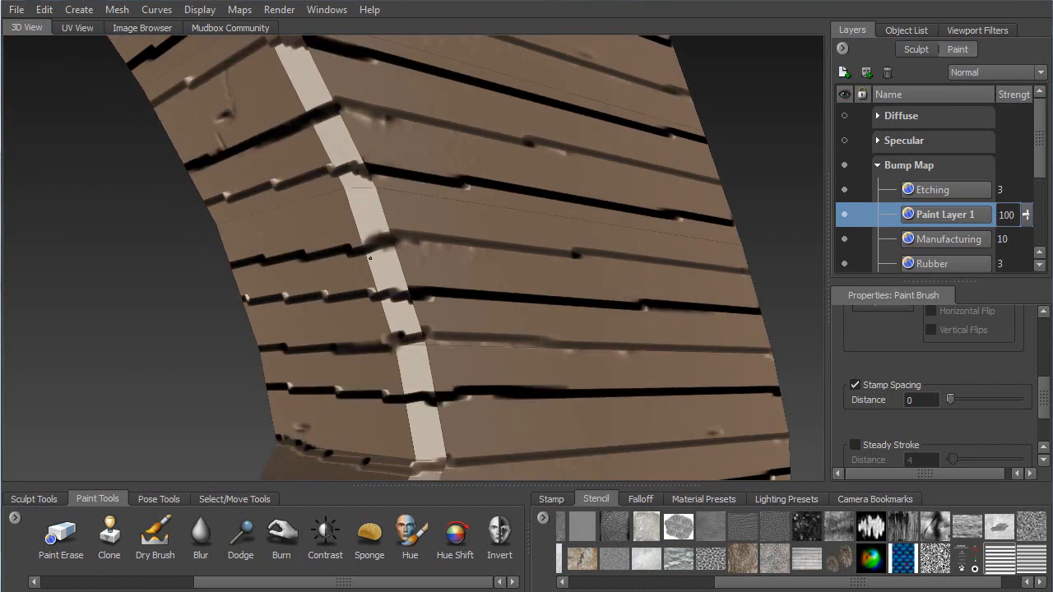
drag(370, 242, 354, 248)
Step: On the opposite side, undo the last stroke and paint an upper groove across the front bevel and front face
mouse_move(426, 302)
alt+mouse_down()
mouse_move(389, 335)
mouse_move(379, 319)
mouse_move(489, 337)
alt+mouse_up()
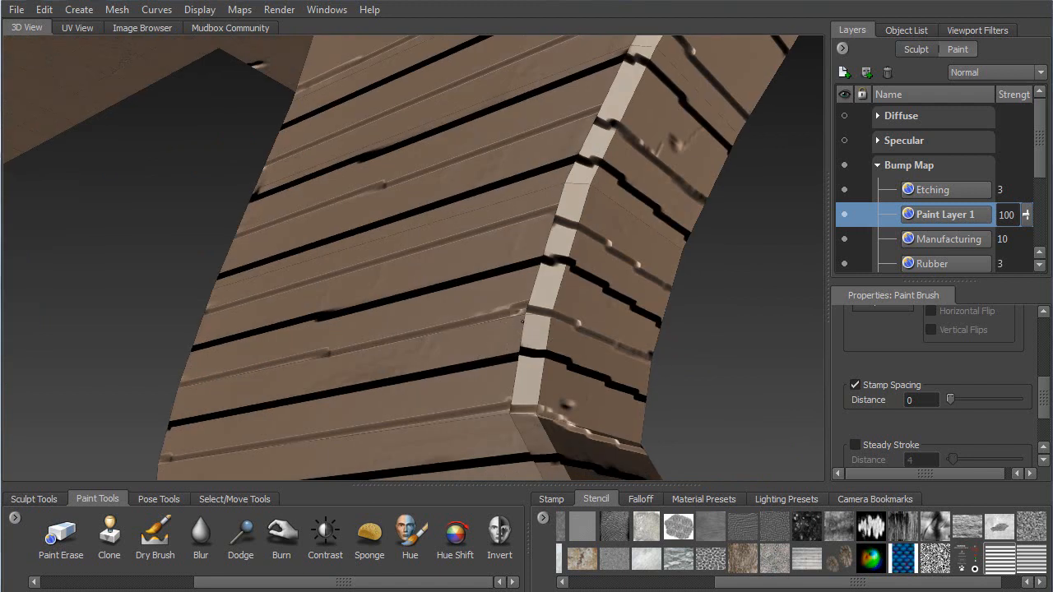
alt+drag(557, 320, 549, 215)
mouse_move(613, 181)
alt+mouse_down()
mouse_move(562, 200)
mouse_move(524, 150)
mouse_move(583, 152)
mouse_move(600, 158)
mouse_move(599, 176)
mouse_move(642, 186)
alt+mouse_up()
key(ctrl+z)
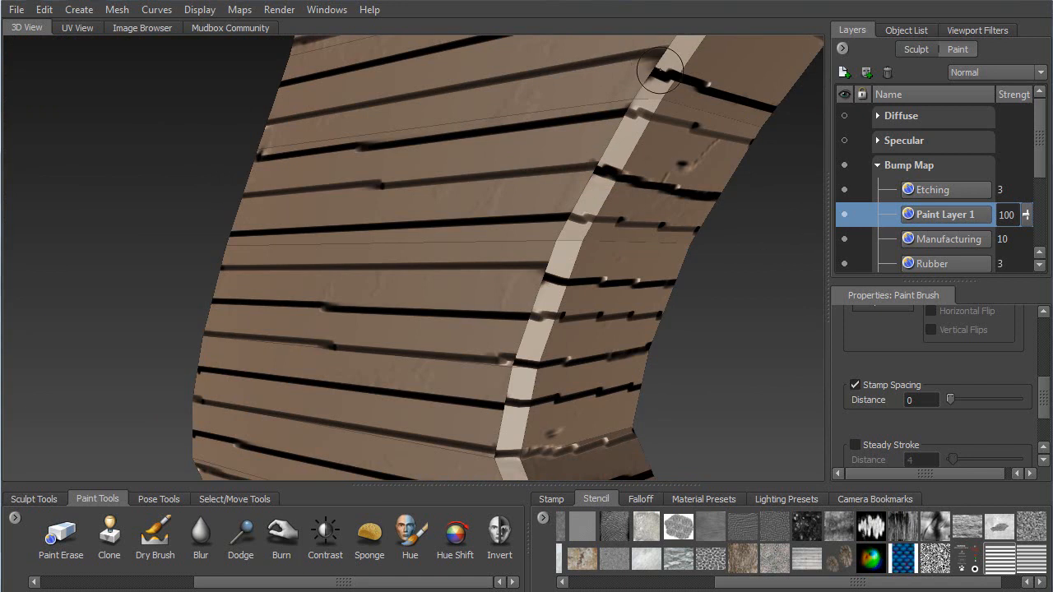
mouse_move(665, 79)
mouse_down()
mouse_move(681, 62)
mouse_move(774, 104)
mouse_up()
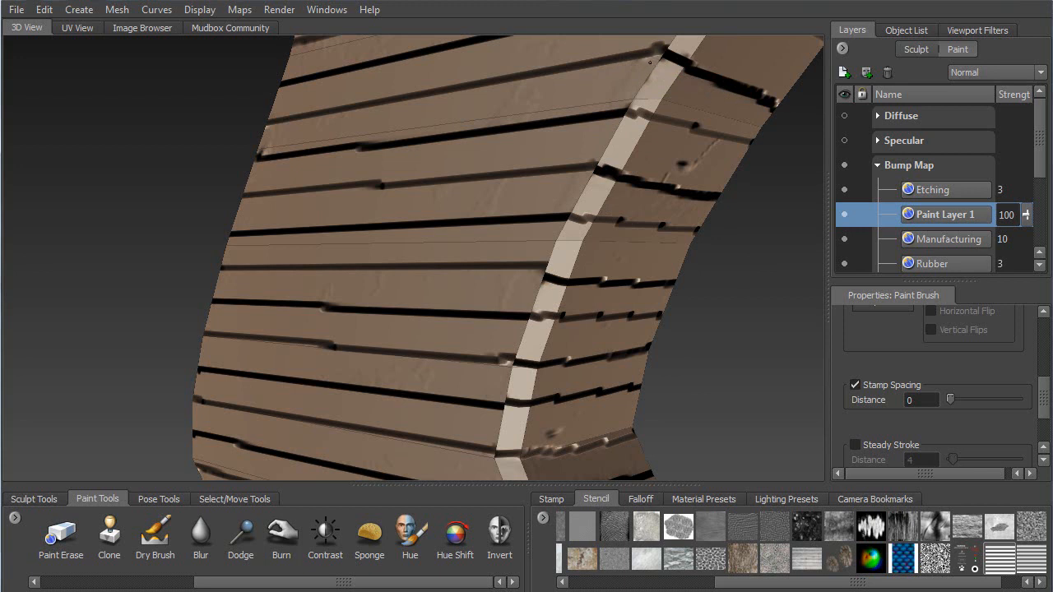
Step: Erase the stray paint around the topmost groove on the front face beneath the trigger guard to straighten it
mouse_move(663, 71)
alt+mouse_down()
mouse_move(425, 82)
mouse_move(501, 324)
alt+mouse_up()
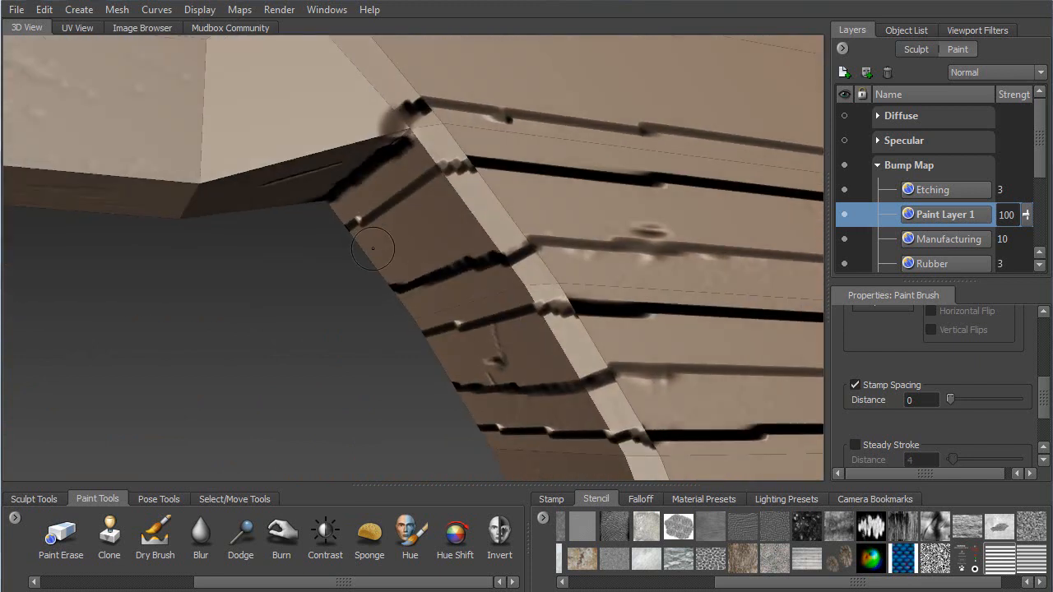
key(ctrl)
mouse_move(372, 127)
mouse_down()
mouse_move(411, 128)
mouse_move(403, 140)
mouse_move(458, 106)
mouse_move(407, 150)
mouse_up()
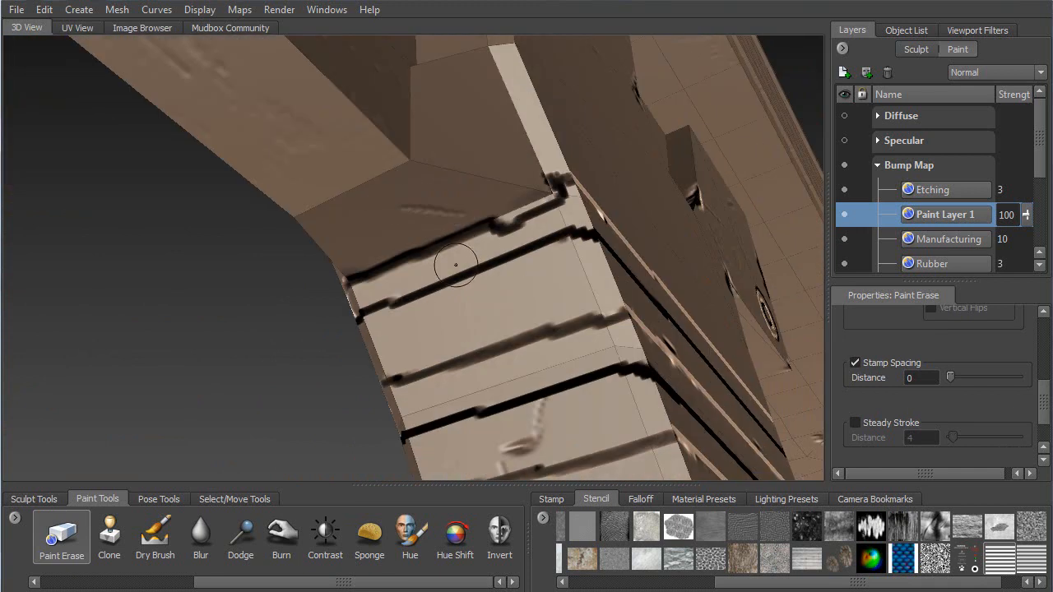
key(1)
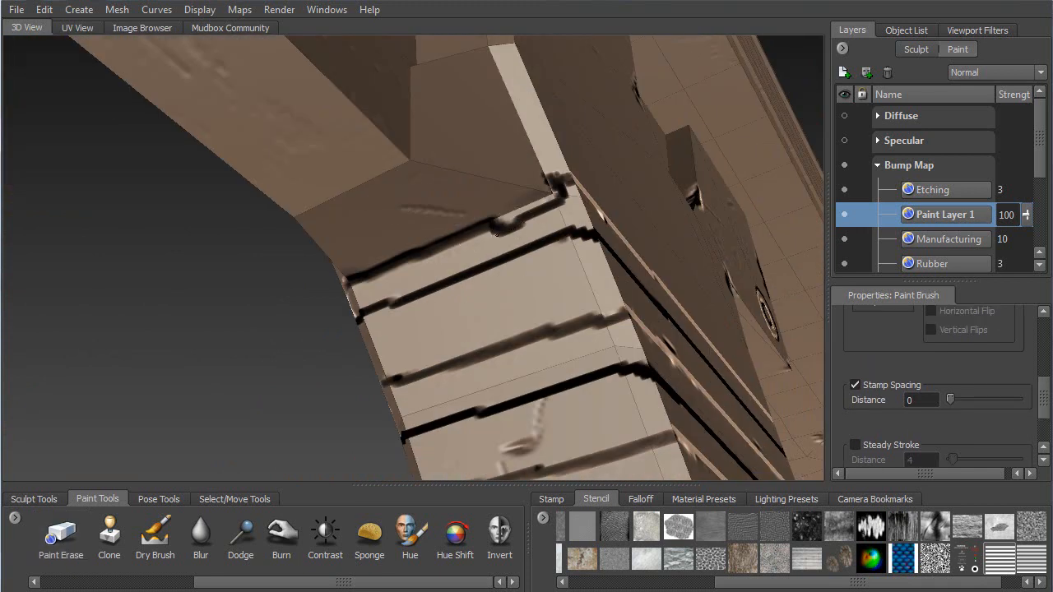
key(ctrl+z)
drag(504, 221, 540, 208)
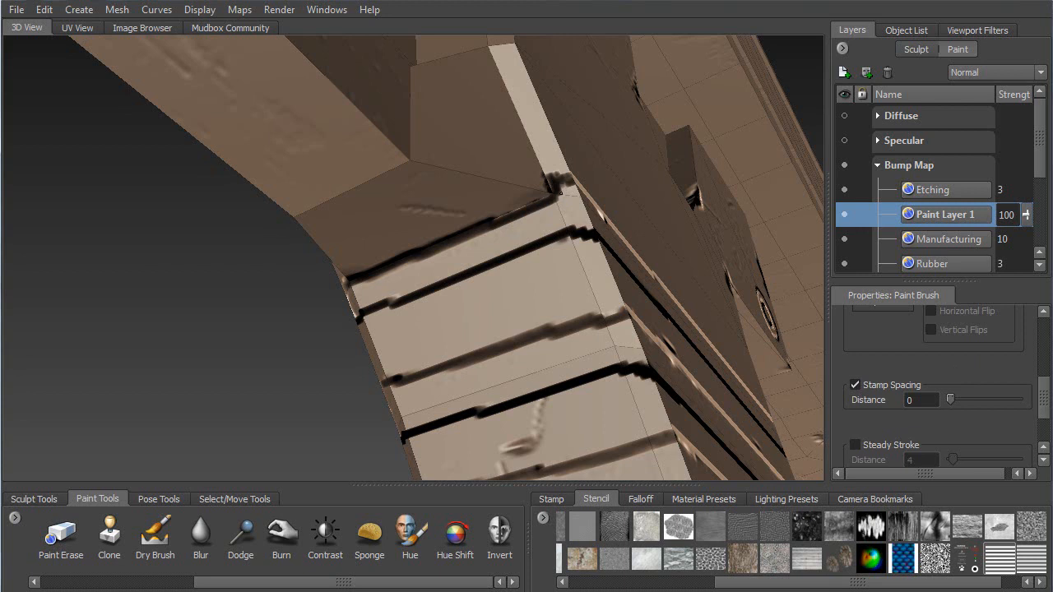
Step: Touch up the topmost grooves across the front bevel just below the trigger guard
mouse_move(576, 216)
alt+mouse_down()
mouse_move(486, 242)
mouse_move(419, 287)
mouse_move(418, 303)
alt+mouse_up()
alt+drag(348, 312, 565, 346)
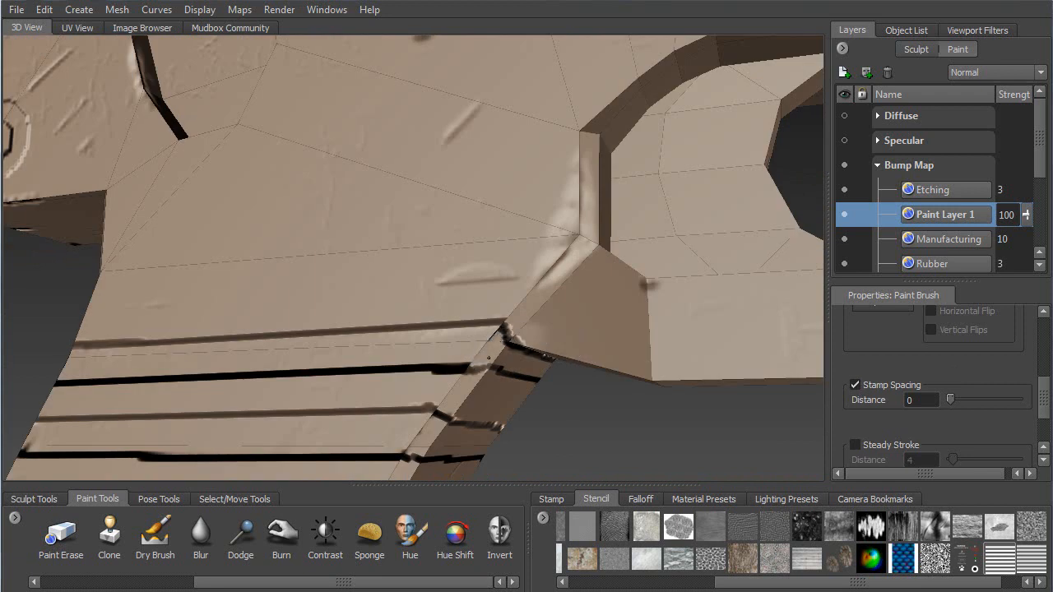
alt+drag(455, 362, 428, 333)
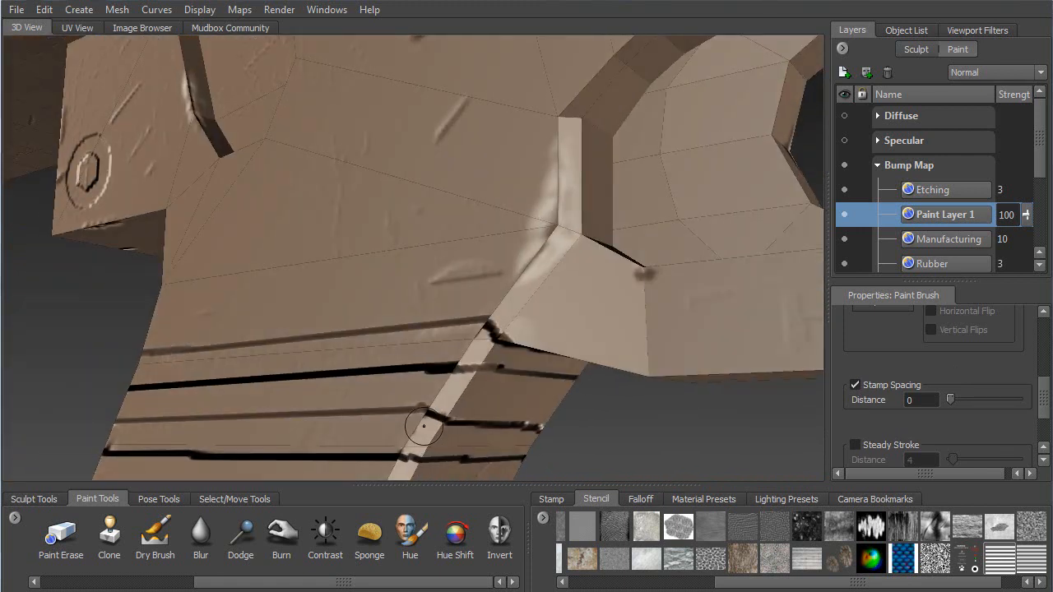
alt+drag(438, 427, 528, 372)
Step: Clean up the dark smudge beside the lowest groove on the grip's side face
alt+right_drag(339, 424, 300, 304)
mouse_move(300, 271)
alt+mouse_down()
mouse_move(280, 267)
mouse_move(186, 303)
alt+mouse_up()
alt+middle_drag(218, 296, 329, 202)
alt+right_drag(329, 203, 414, 455)
drag(585, 272, 545, 277)
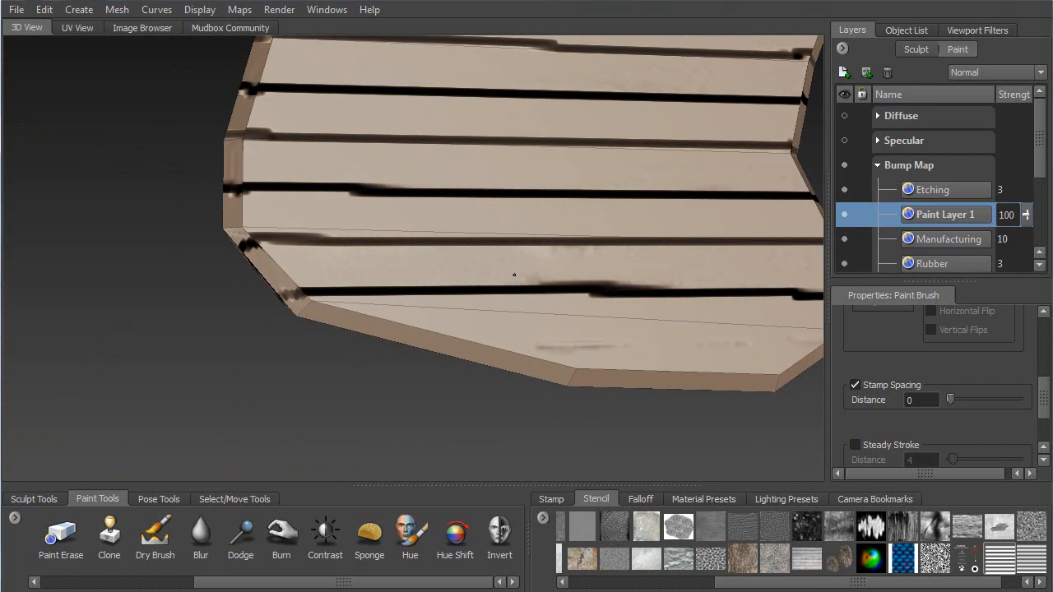
drag(520, 280, 549, 276)
alt+drag(408, 297, 490, 283)
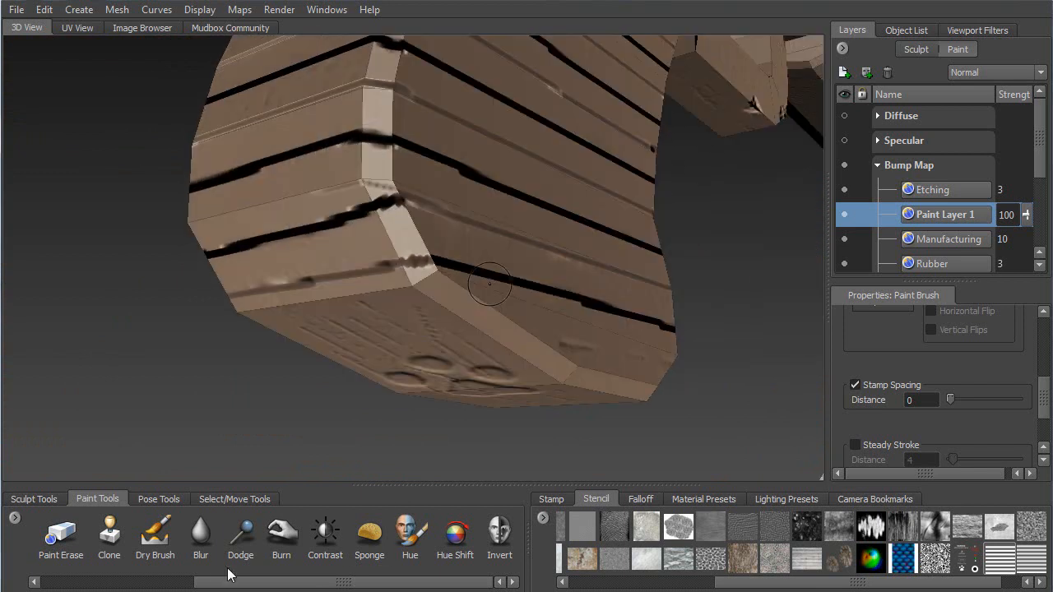
Step: Try smoothing the lower grooves on the grip's rear face and bevels with small Blur strokes
click(201, 535)
mouse_move(351, 324)
alt+mouse_down()
mouse_move(421, 327)
mouse_move(407, 317)
alt+mouse_up()
mouse_move(260, 275)
mouse_down()
mouse_move(455, 278)
mouse_move(477, 267)
mouse_up()
mouse_move(235, 223)
mouse_down()
mouse_move(478, 199)
mouse_move(448, 195)
mouse_up()
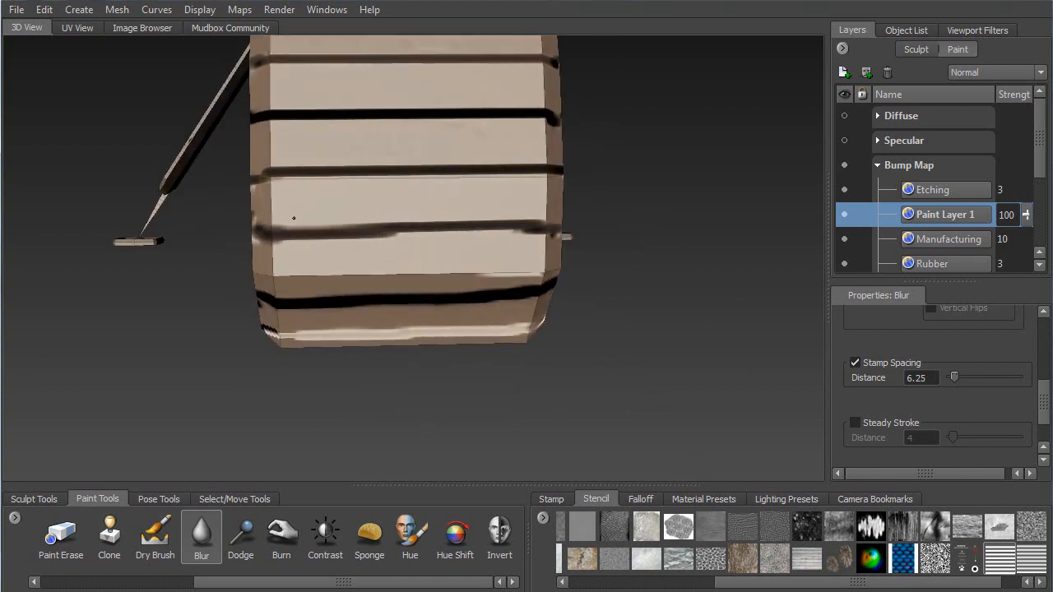
drag(354, 223, 497, 217)
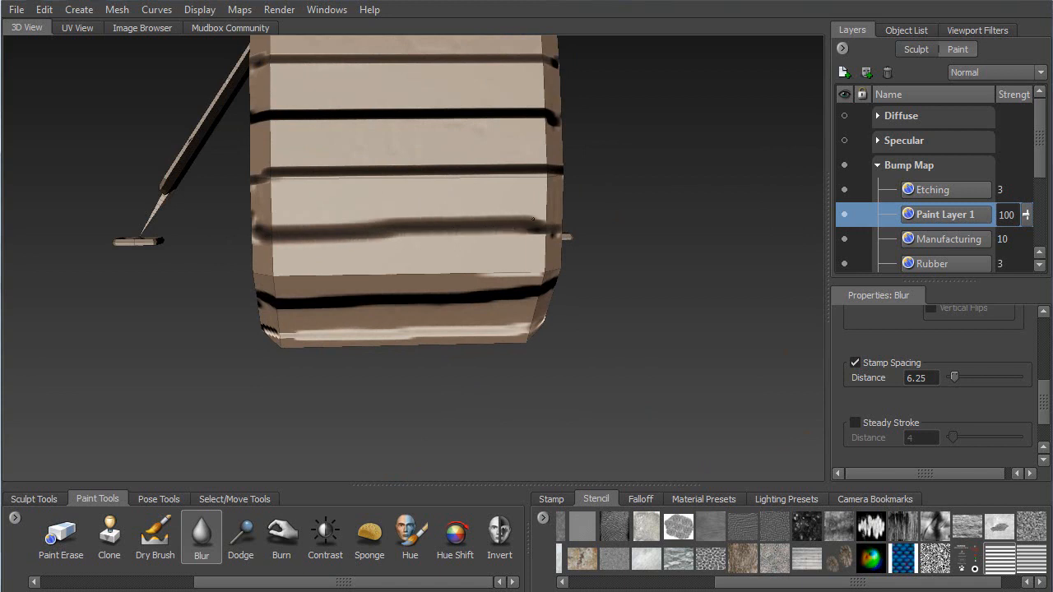
mouse_move(298, 159)
mouse_down()
mouse_move(534, 161)
mouse_move(372, 166)
mouse_up()
drag(294, 134, 695, 155)
Step: Undo the small blur strokes and the last smudge cleanup on the lower grip
key(ctrl+z)
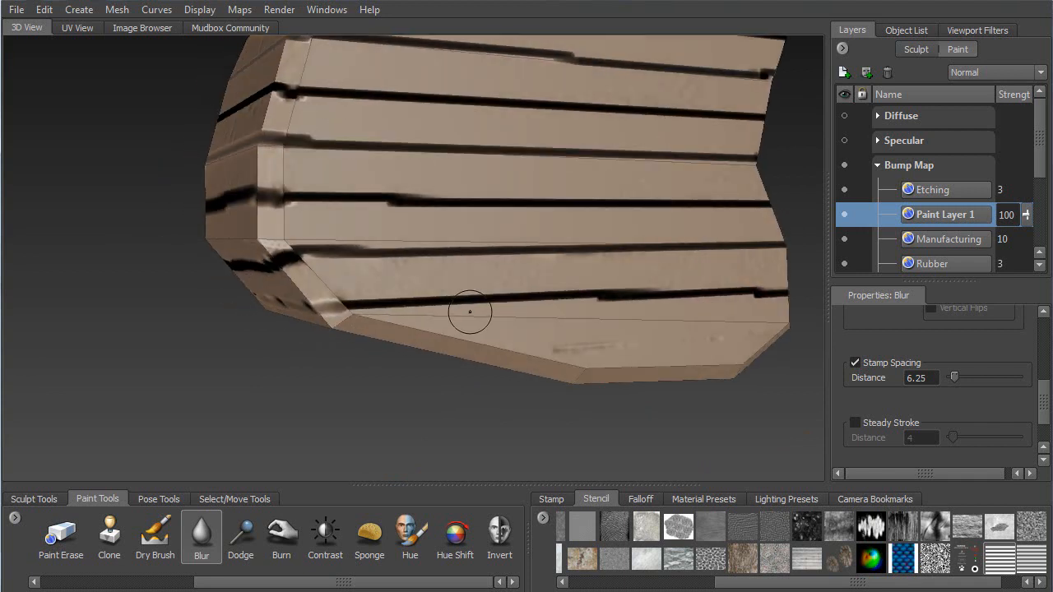
key(ctrl+z)
key(ctrl+z)
key(ctrl+z)
key(ctrl+z)
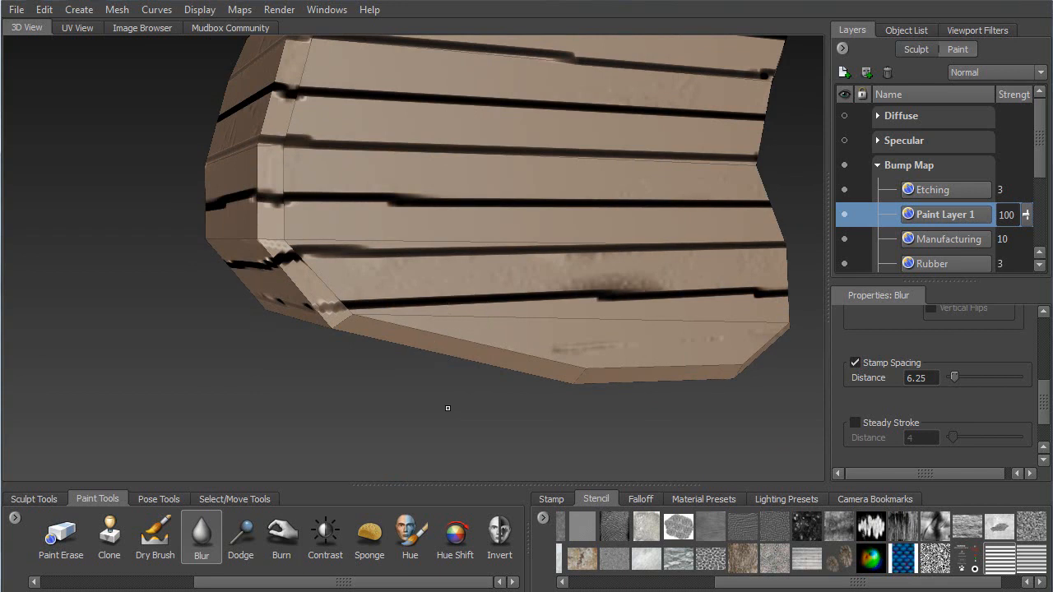
Step: Enlarge the Blur brush and soften all the grooves across the grip's side face and adjoining rear edge
alt+right_drag(448, 421, 437, 122)
alt+middle_drag(437, 122, 408, 228)
key(b)
mouse_move(423, 325)
mouse_down()
mouse_move(531, 324)
mouse_move(436, 325)
mouse_up()
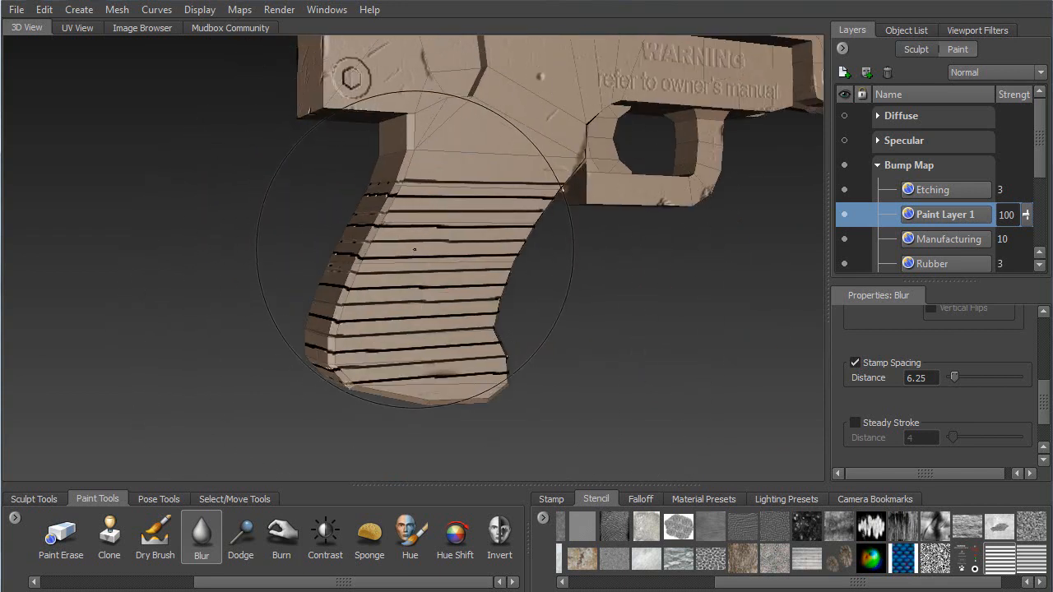
key(b)
drag(402, 311, 452, 311)
mouse_move(430, 250)
mouse_down()
mouse_move(395, 251)
mouse_move(354, 306)
mouse_up()
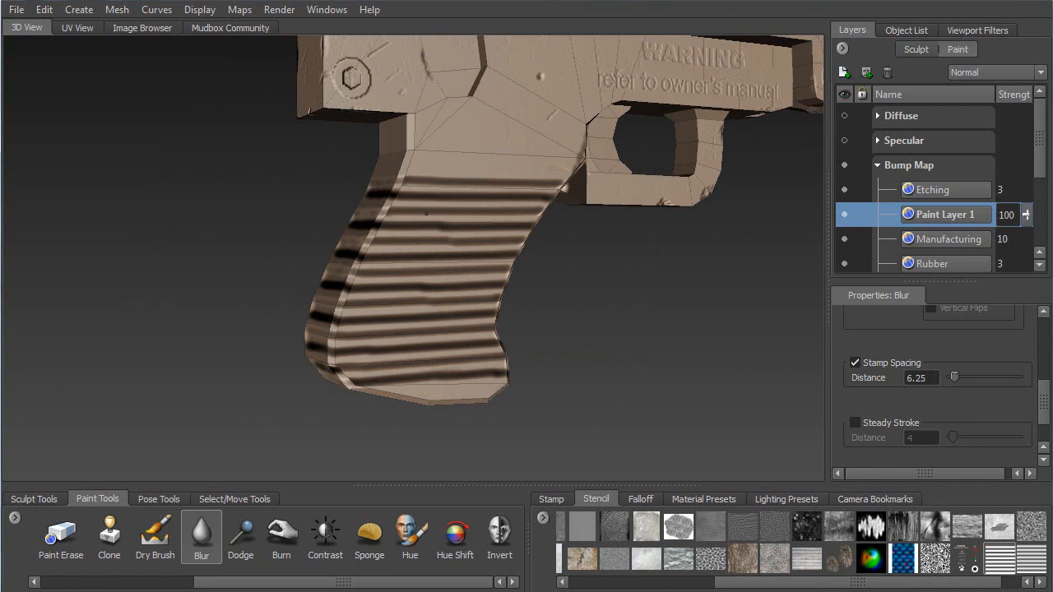
Step: Undo the last blur stroke and blur the grooves on the grip's opposite side
alt+drag(367, 301, 18, 254)
alt+drag(161, 269, 254, 248)
key(ctrl+z)
mouse_move(392, 280)
mouse_down()
mouse_move(376, 311)
mouse_move(341, 321)
mouse_move(346, 346)
mouse_move(501, 361)
mouse_move(481, 306)
mouse_move(345, 260)
mouse_move(346, 237)
mouse_move(300, 197)
mouse_move(280, 157)
mouse_move(372, 162)
mouse_move(432, 189)
mouse_move(463, 274)
mouse_up()
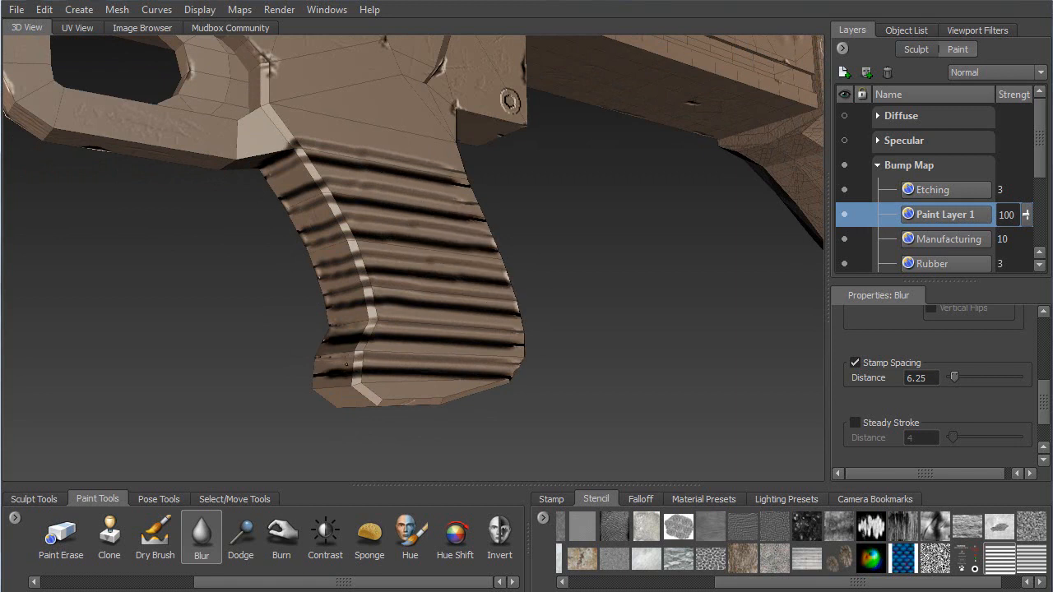
Step: Blur the lower grooves on the first side face again and soften the grooves up the rear face
mouse_move(343, 374)
alt+mouse_down()
mouse_move(493, 309)
mouse_move(567, 209)
mouse_move(629, 216)
alt+mouse_up()
mouse_move(382, 350)
mouse_down()
mouse_move(457, 353)
mouse_move(457, 272)
mouse_move(495, 200)
mouse_move(424, 191)
mouse_move(345, 331)
mouse_up()
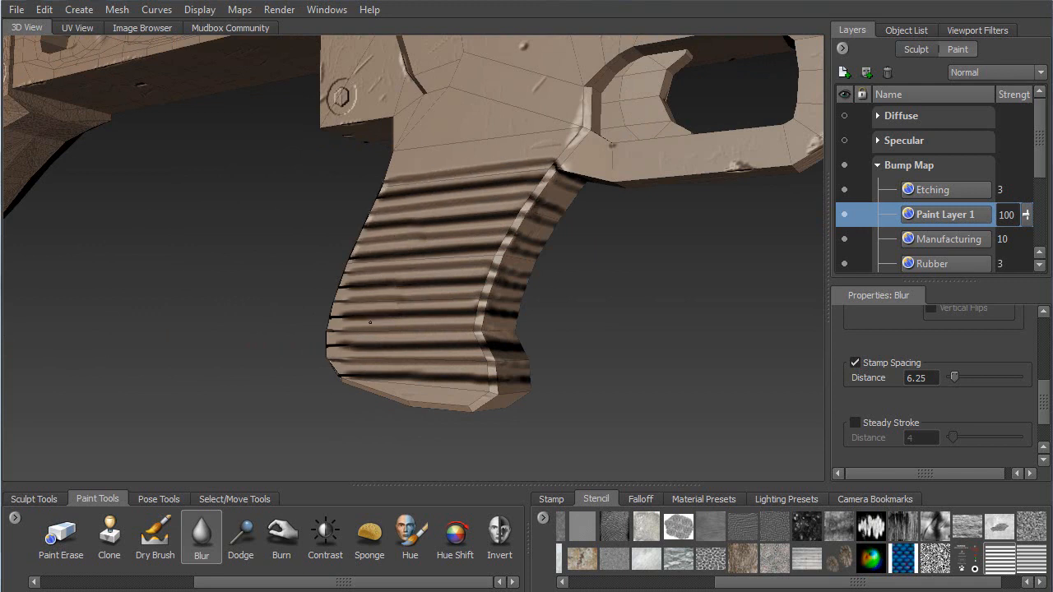
mouse_move(390, 239)
alt+mouse_down()
mouse_move(401, 335)
mouse_move(374, 377)
mouse_move(362, 367)
mouse_move(336, 377)
alt+mouse_up()
mouse_move(343, 321)
mouse_down()
mouse_move(366, 218)
mouse_move(395, 185)
mouse_move(407, 194)
mouse_up()
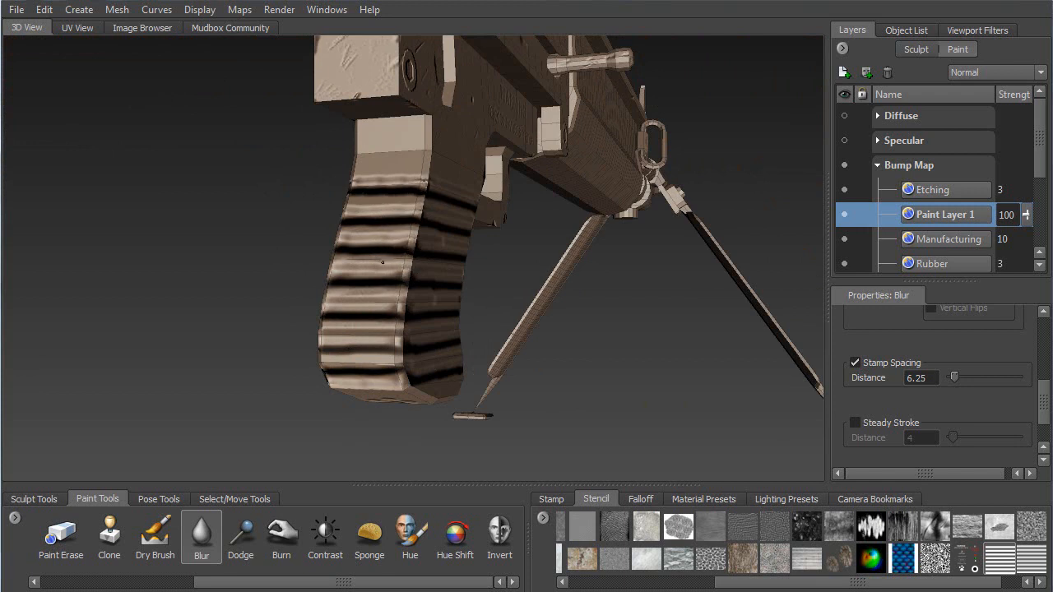
Step: Check the softened grooves from both rear corners and blur their ends along the grip's front edge
mouse_move(417, 284)
alt+mouse_down()
mouse_move(422, 362)
mouse_move(394, 385)
alt+mouse_up()
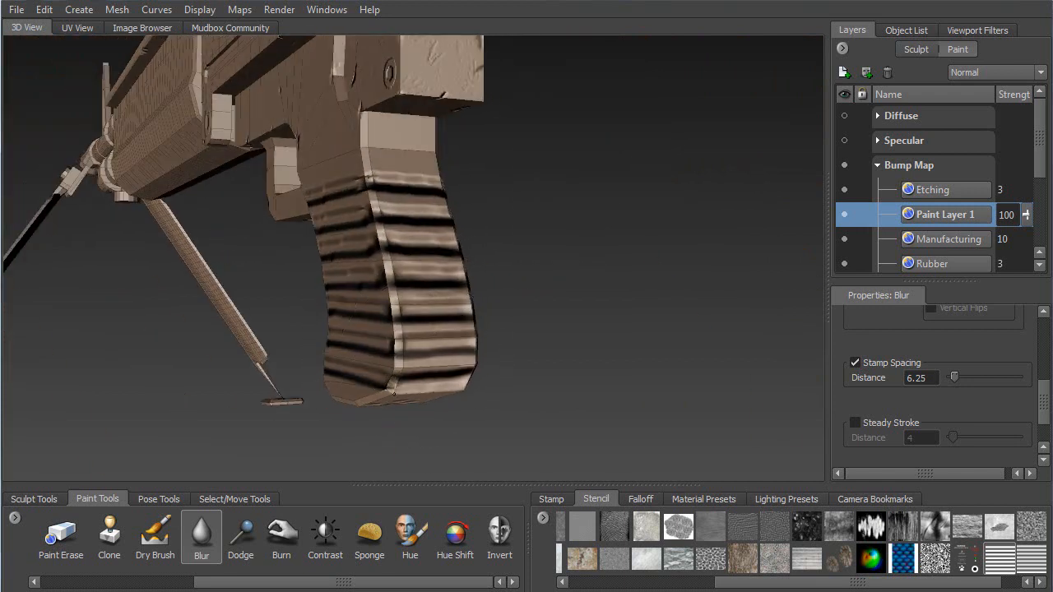
alt+drag(362, 196, 412, 216)
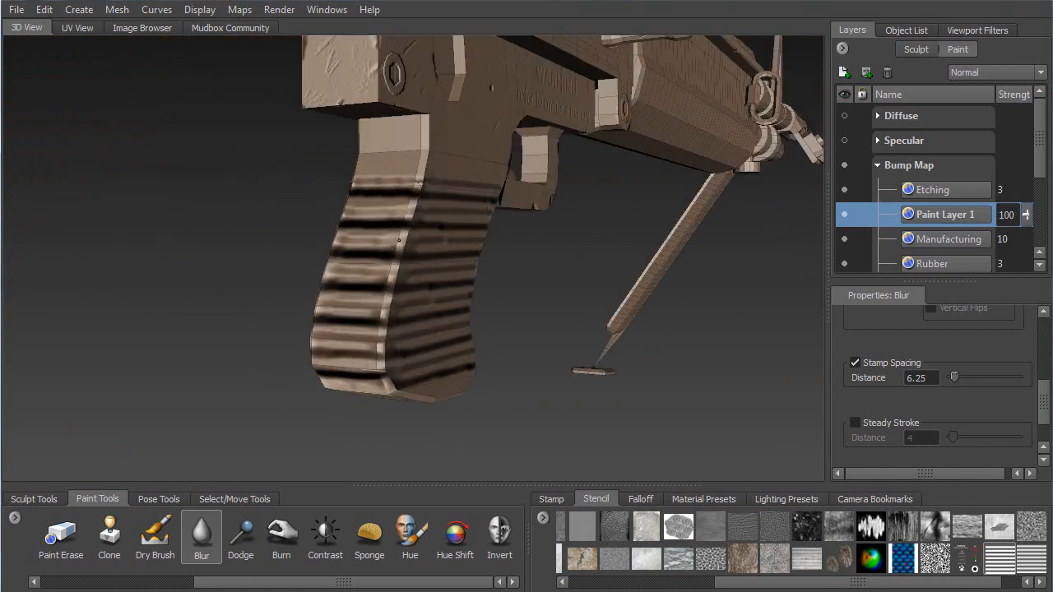
alt+drag(428, 331, 292, 299)
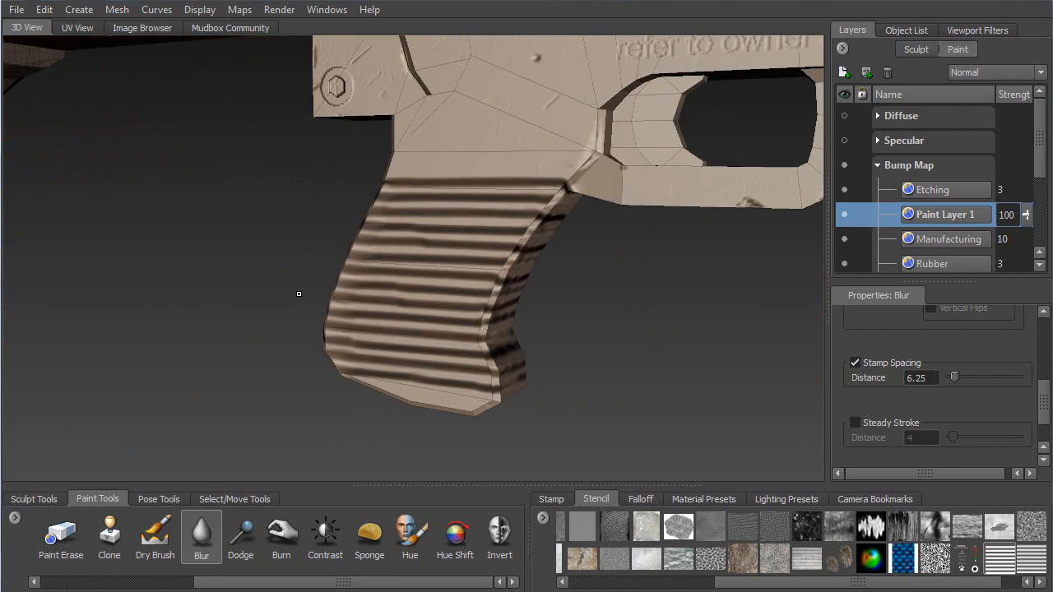
drag(560, 199, 517, 259)
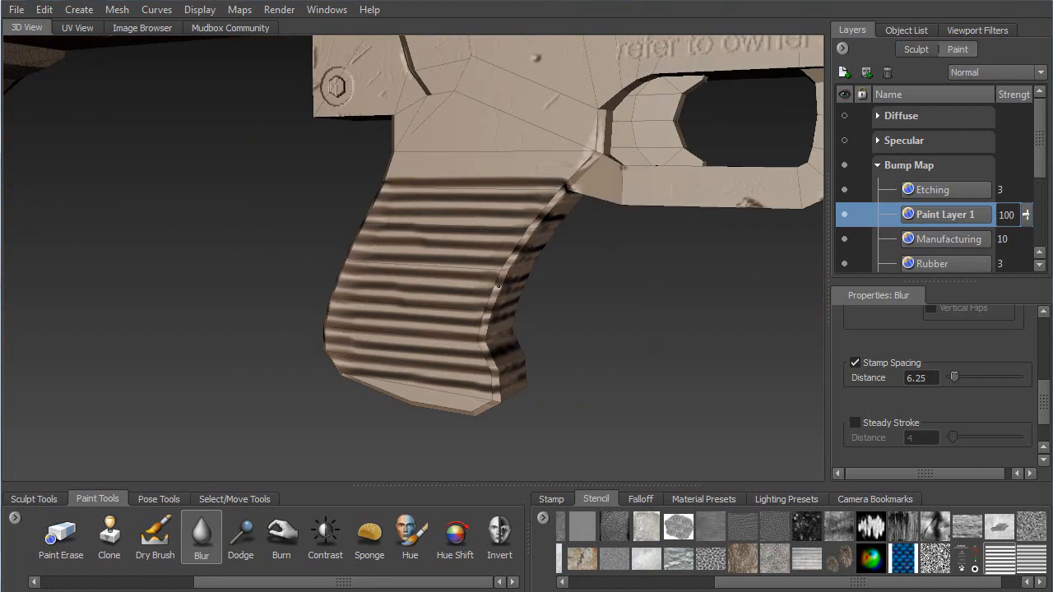
Step: Lower the strength of the grip-groove layer Paint Layer 1 to 30
mouse_move(490, 365)
alt+mouse_down()
mouse_move(318, 313)
mouse_move(401, 232)
alt+mouse_up()
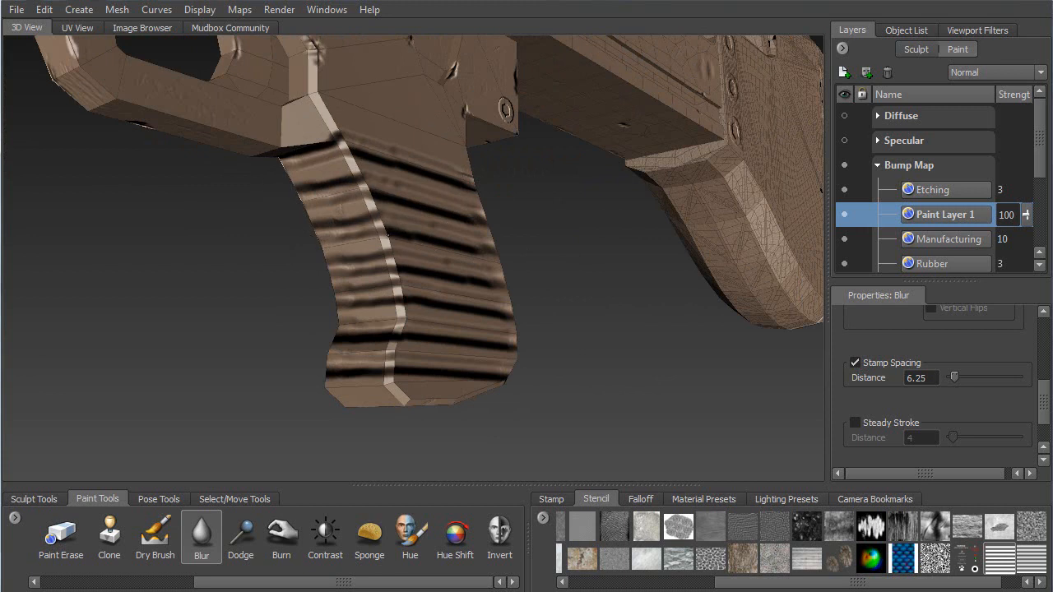
alt+drag(428, 333, 364, 289)
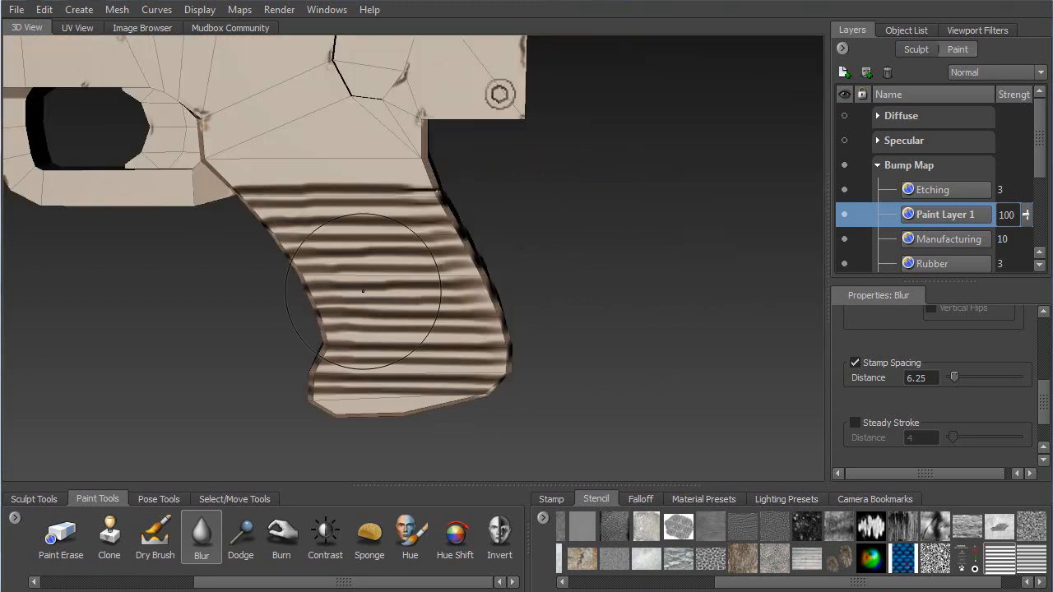
alt+right_drag(332, 376, 341, 123)
alt+drag(378, 321, 456, 273)
alt+right_drag(345, 198, 329, 329)
mouse_move(329, 329)
alt+mouse_down()
mouse_move(386, 272)
mouse_move(470, 312)
mouse_move(602, 293)
mouse_move(533, 313)
mouse_move(625, 311)
mouse_move(604, 327)
mouse_move(409, 378)
mouse_move(625, 312)
mouse_move(816, 229)
alt+mouse_up()
drag(1026, 218, 1029, 282)
mouse_move(707, 315)
alt+mouse_down()
mouse_move(458, 308)
mouse_move(348, 353)
mouse_move(351, 207)
mouse_move(180, 182)
mouse_move(488, 194)
mouse_move(654, 233)
mouse_move(618, 241)
mouse_move(240, 221)
mouse_move(206, 239)
mouse_move(280, 217)
alt+mouse_up()
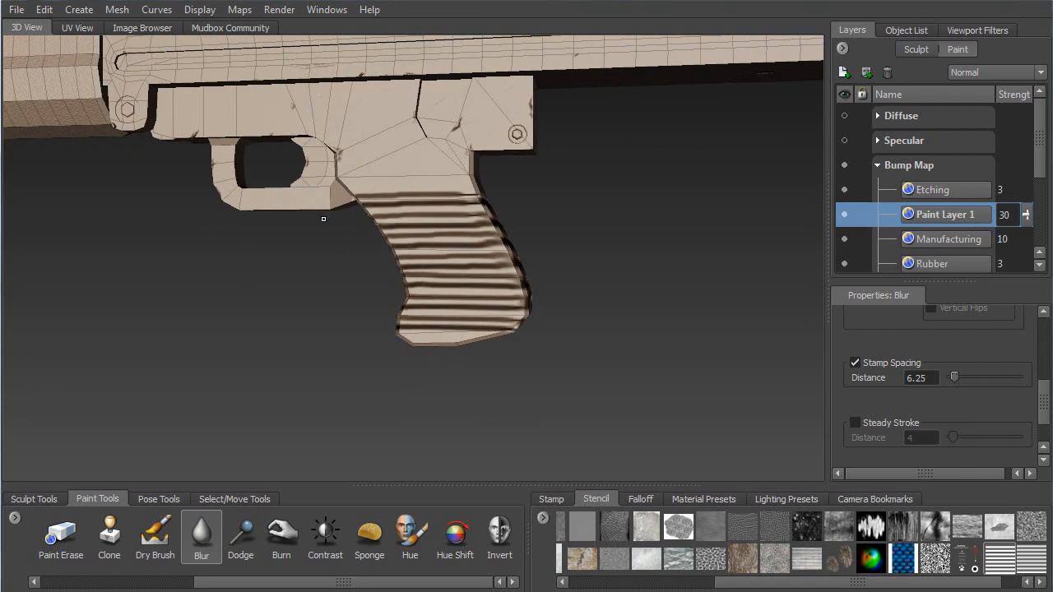
Step: Undo the blur strokes on the grip grooves and set Paint Layer 1's strength to 22
key(ctrl+z)
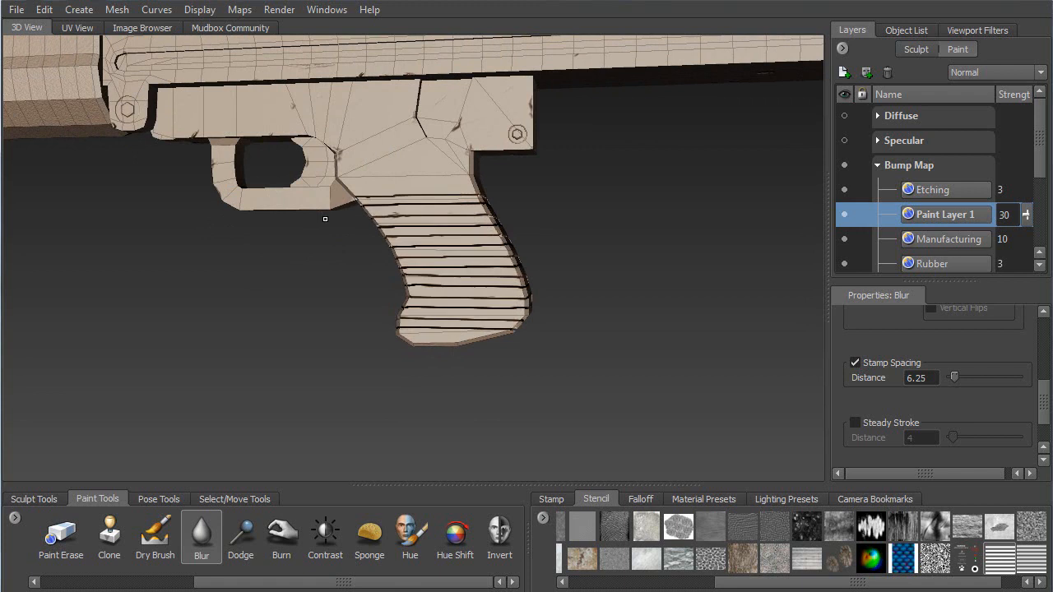
alt+drag(358, 212, 261, 200)
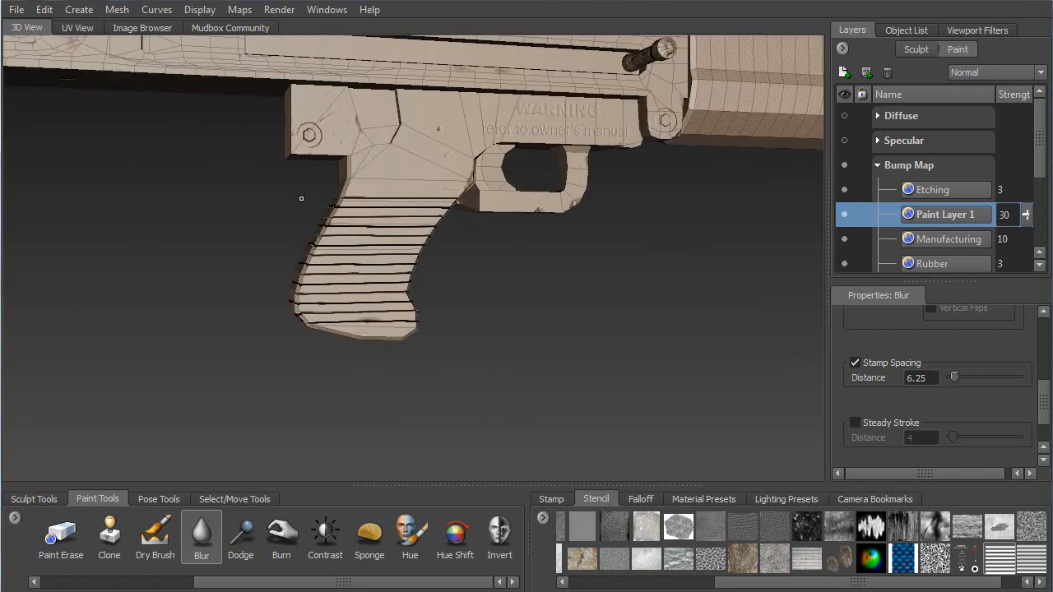
drag(1025, 215, 1025, 223)
alt+drag(498, 327, 94, 309)
alt+drag(301, 295, 316, 284)
alt+drag(410, 310, 332, 329)
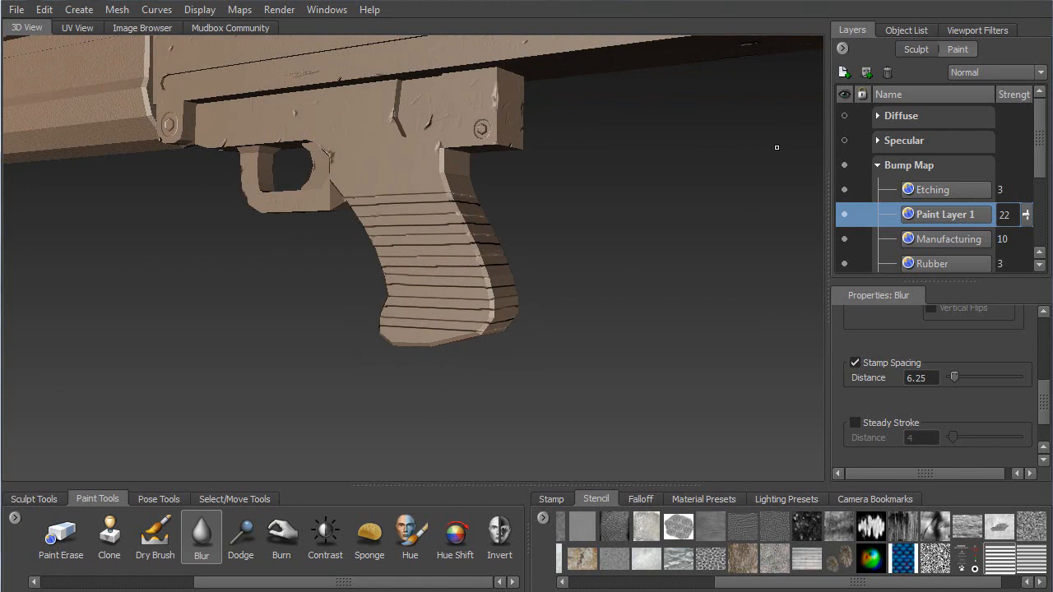
Step: Make the Specular and Diffuse channels visible on the gun model
click(847, 119)
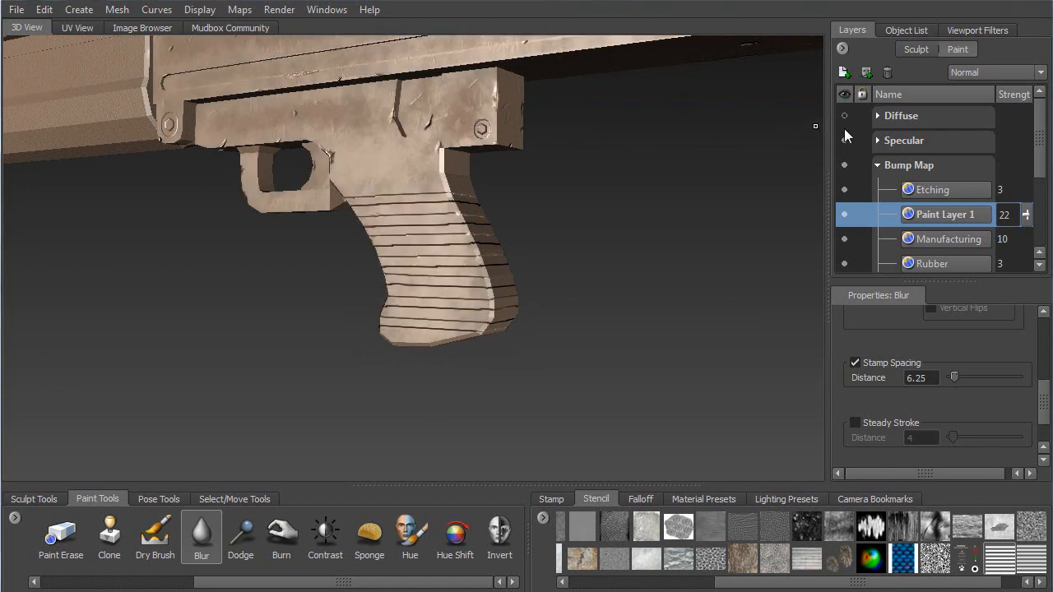
click(845, 117)
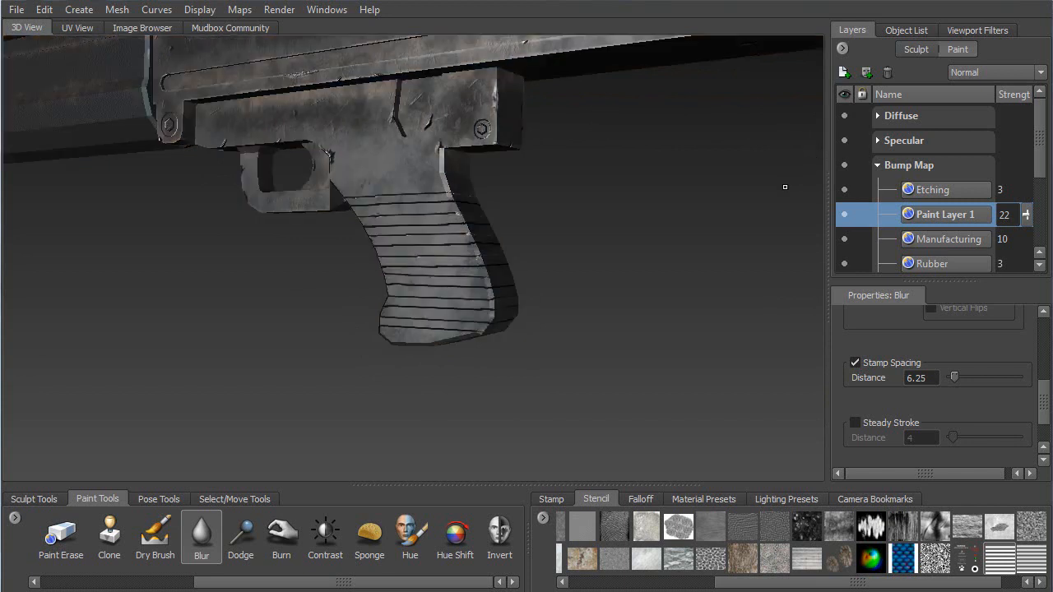
mouse_move(442, 295)
alt+mouse_down()
mouse_move(535, 290)
mouse_move(425, 310)
mouse_move(465, 309)
alt+mouse_up()
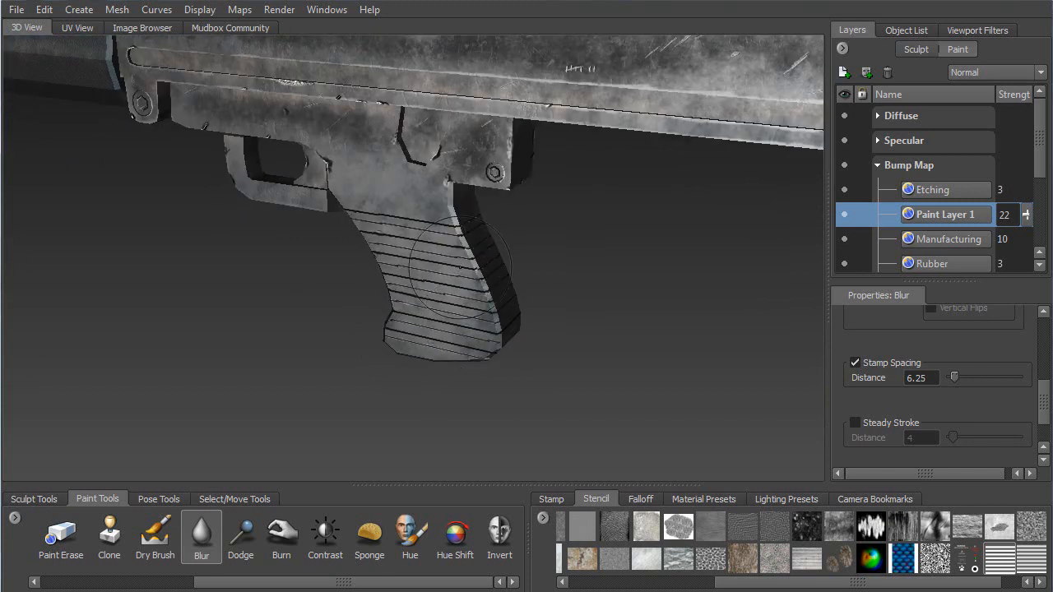
Step: Examine the fully textured gun from several sides, covering the grip, the receiver and the upper brackets
alt+right_drag(389, 303, 417, 444)
alt+middle_drag(416, 445, 446, 269)
alt+drag(446, 269, 611, 286)
alt+drag(681, 287, 484, 327)
alt+right_drag(484, 327, 493, 125)
alt+middle_drag(492, 125, 458, 249)
alt+drag(458, 249, 336, 228)
alt+middle_drag(335, 228, 446, 235)
alt+drag(446, 236, 360, 260)
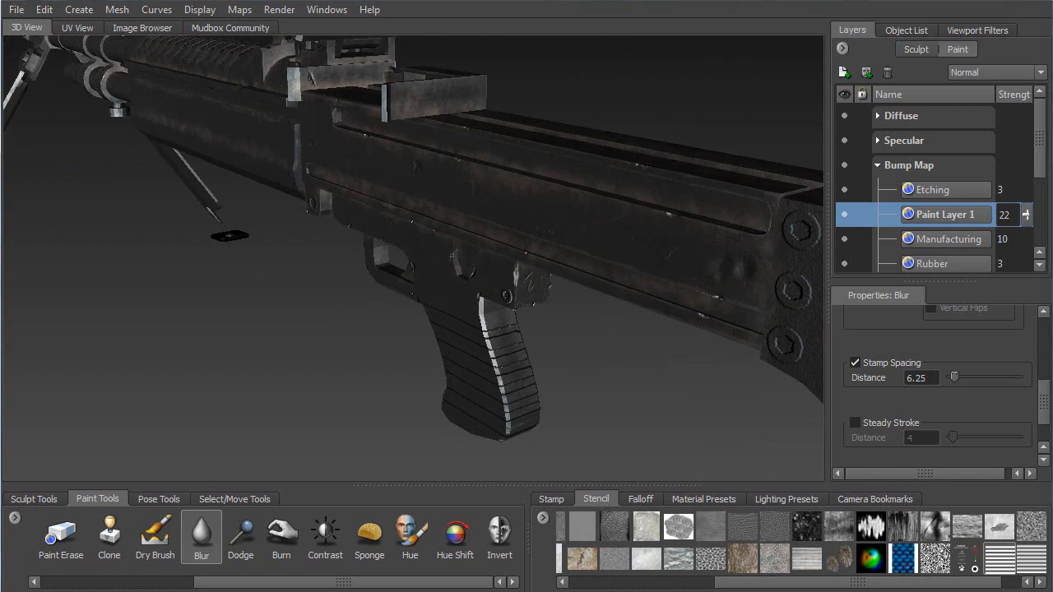
alt+drag(399, 292, 503, 316)
alt+middle_drag(408, 284, 609, 309)
alt+drag(543, 310, 527, 288)
alt+middle_drag(527, 214, 350, 362)
alt+drag(349, 362, 639, 303)
alt+middle_drag(537, 294, 567, 229)
alt+right_drag(411, 362, 486, 414)
alt+middle_drag(452, 308, 363, 411)
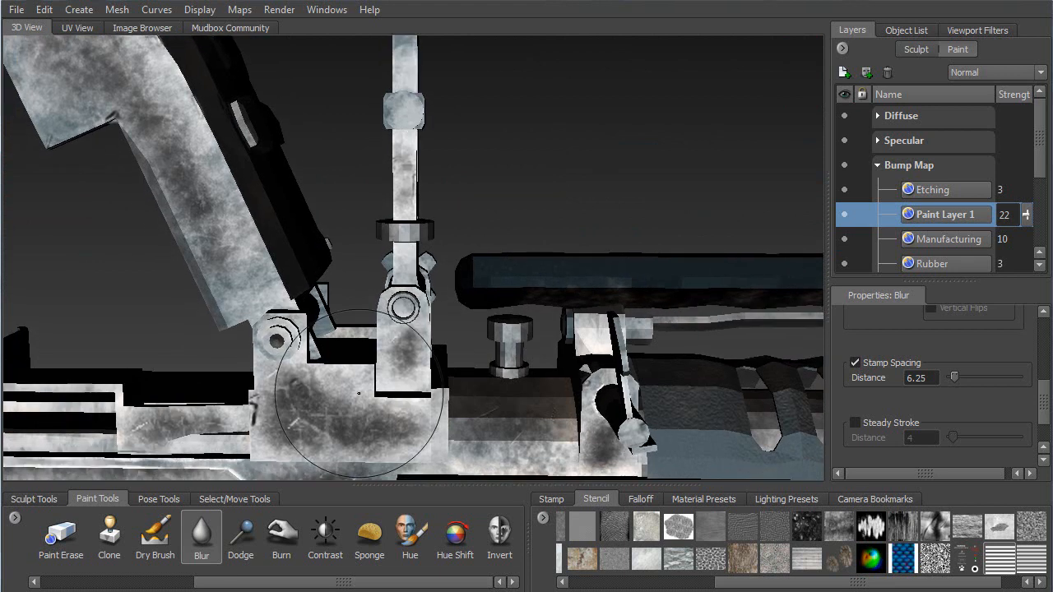
Step: Make the Manufacturing bump layer active and switch to the Projection brush with the markings stencil
click(934, 241)
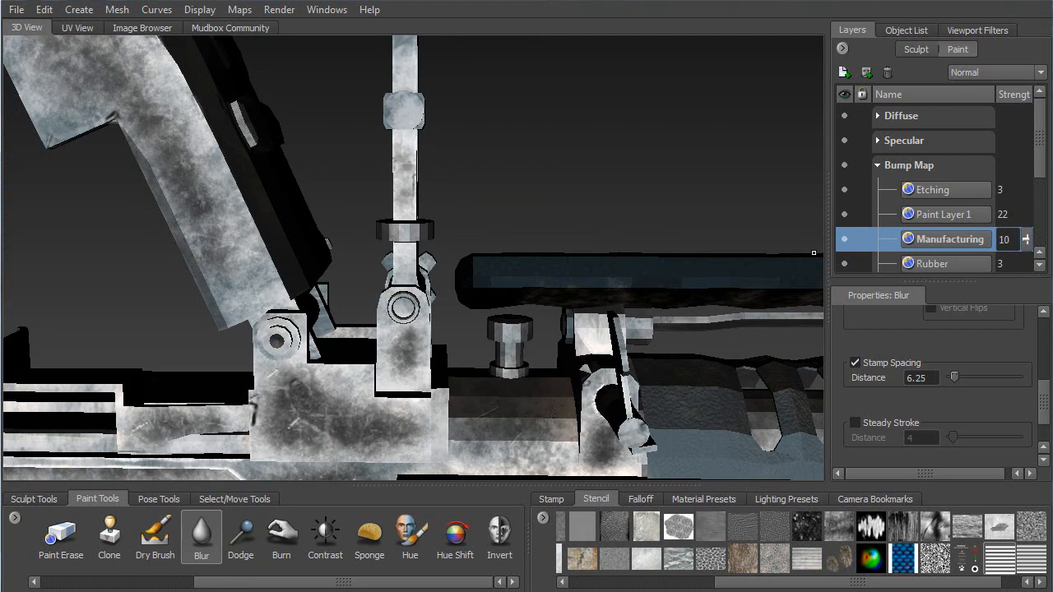
key(2)
drag(242, 586, 107, 586)
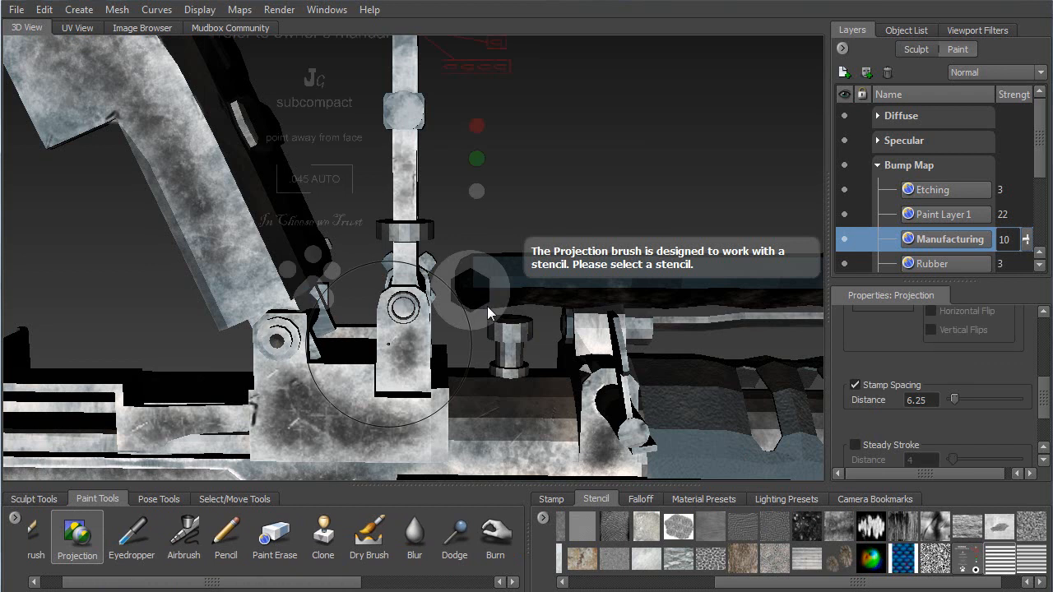
Step: Scale and align the stencil's hex bolt over the square block on the upright post and project it there
middle_drag(457, 258, 389, 91)
alt+right_drag(390, 90, 393, 214)
alt+middle_drag(393, 214, 407, 338)
alt+drag(408, 338, 411, 299)
middle_drag(411, 299, 429, 371)
right_drag(429, 371, 407, 215)
middle_drag(409, 250, 441, 305)
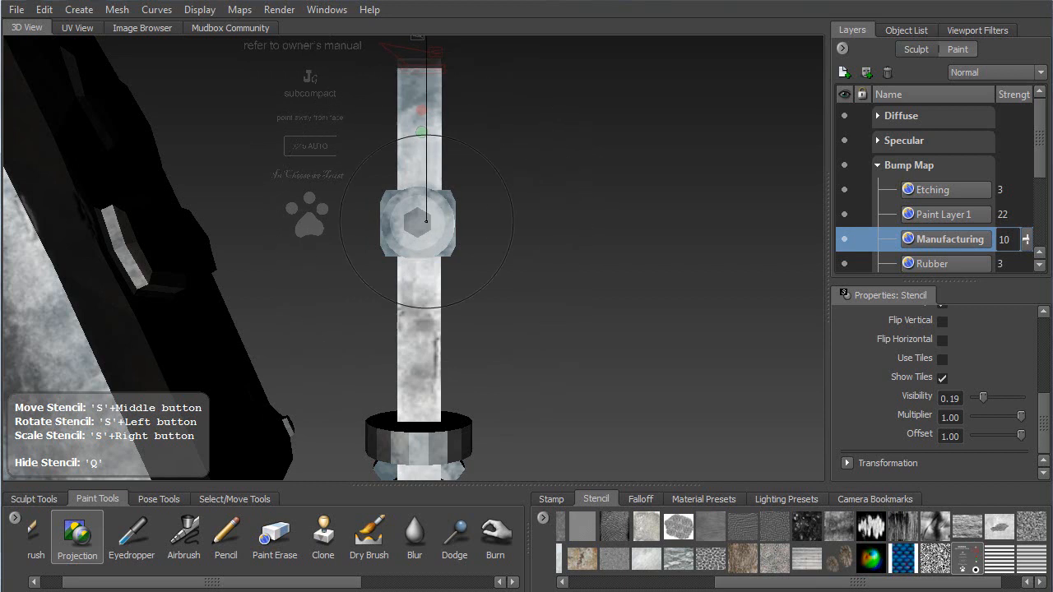
key(q)
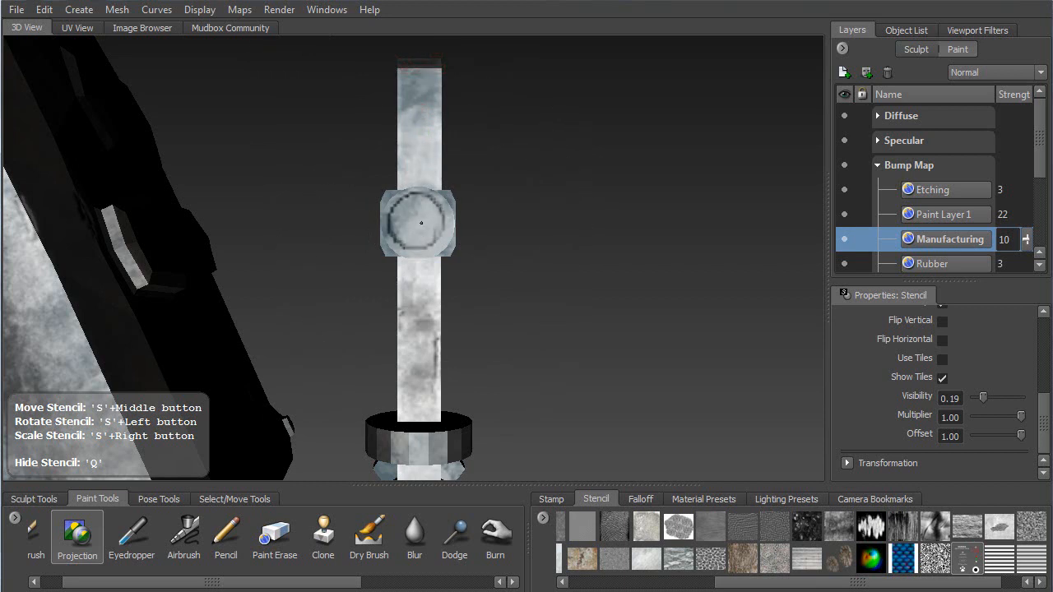
key(q)
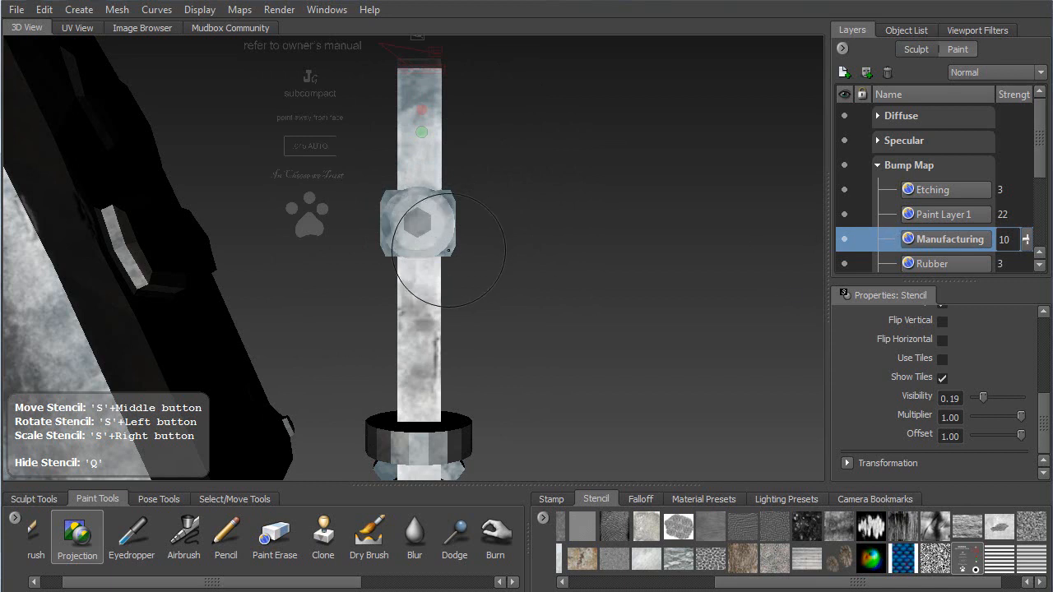
Step: Set the projection color to white and project the hex bolt onto the post's square block again
scroll(1007, 344, up, 5)
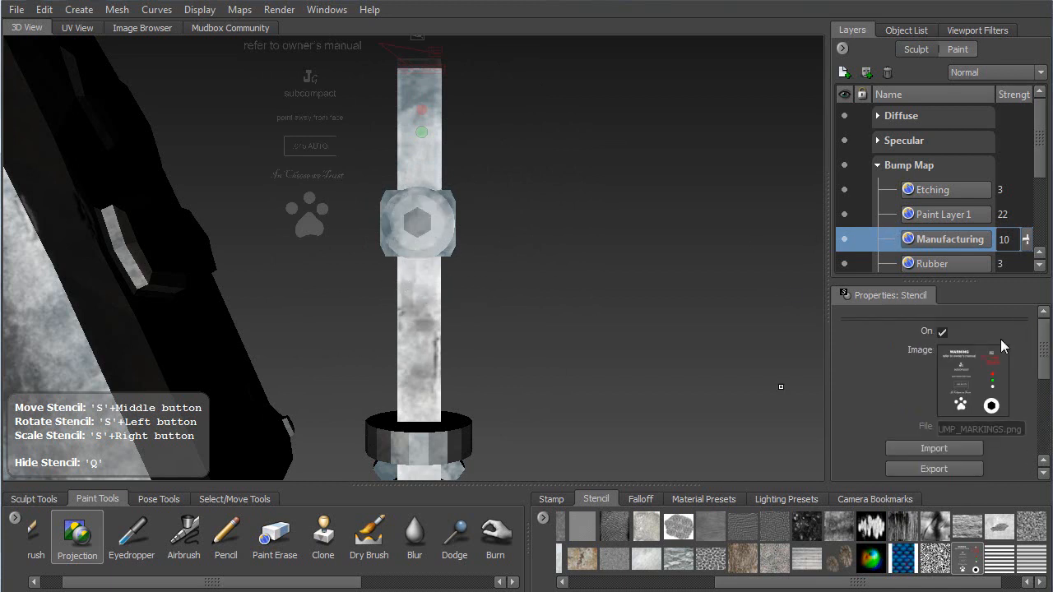
click(985, 334)
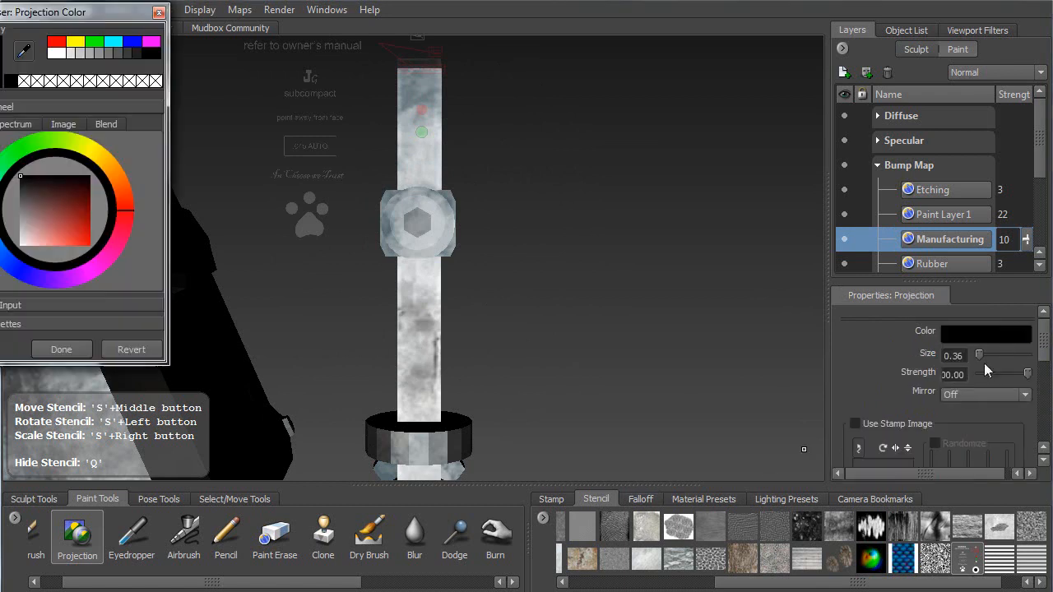
drag(64, 222, 21, 245)
click(61, 350)
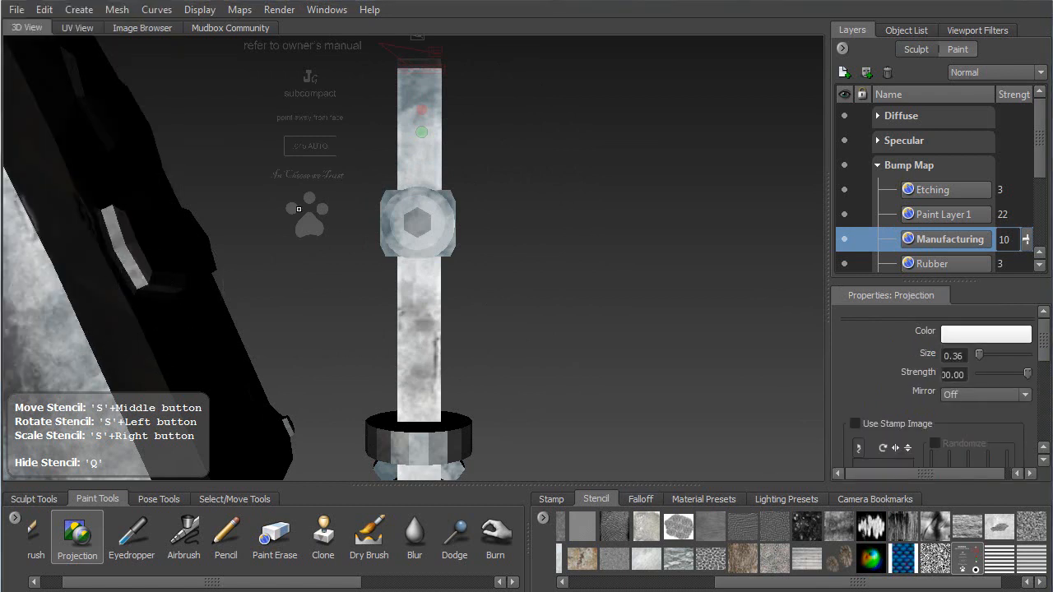
drag(402, 241, 419, 214)
Step: Fit the stencil's hex bolt to the centre of the star-shaped knob on the opposite side and project it
alt+drag(488, 239, 177, 222)
alt+middle_drag(195, 362, 264, 148)
alt+drag(293, 199, 255, 219)
middle_drag(255, 220, 295, 228)
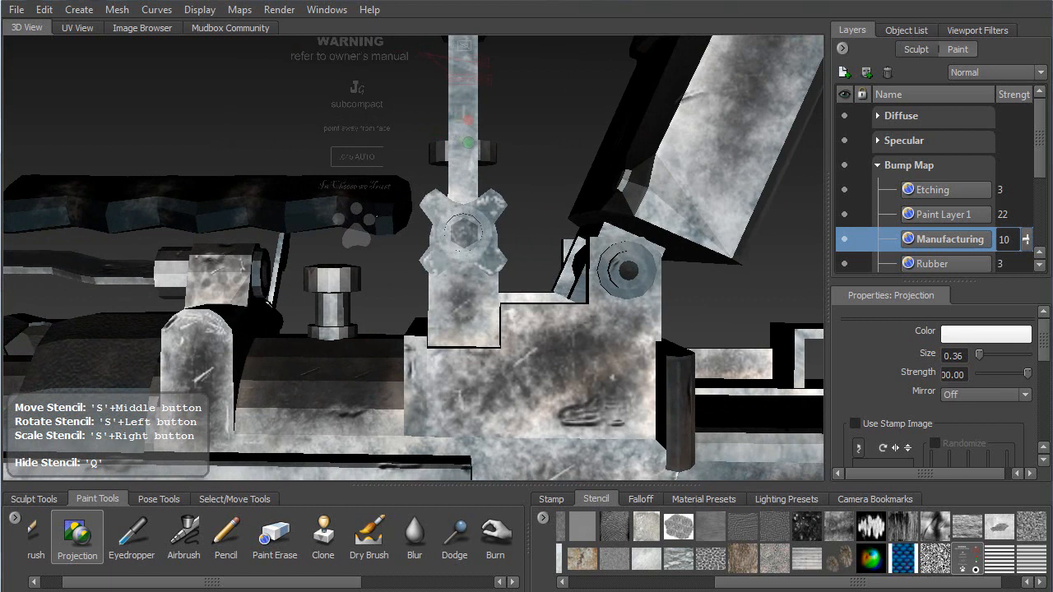
right_drag(296, 227, 419, 226)
middle_drag(419, 225, 442, 265)
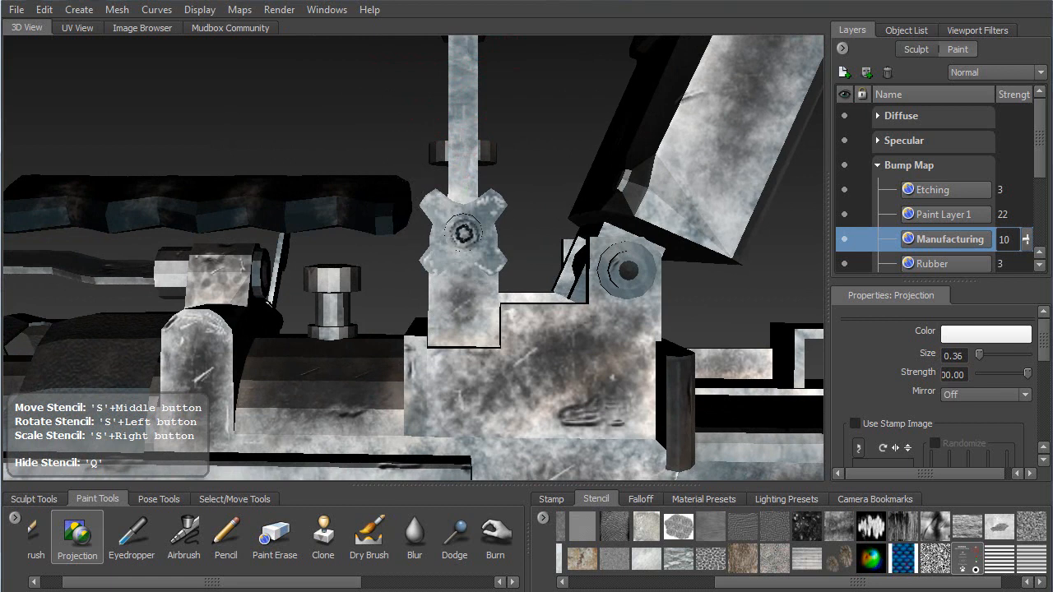
drag(463, 233, 465, 235)
Step: Resize the stencil, align its hex bolt with the rounded top of the handle's front bracket, and project it
alt+drag(288, 290, 352, 304)
mouse_move(351, 305)
alt+middle_down()
mouse_move(486, 220)
mouse_move(340, 252)
mouse_move(351, 239)
alt+middle_up()
right_drag(350, 239, 349, 343)
middle_drag(349, 343, 327, 301)
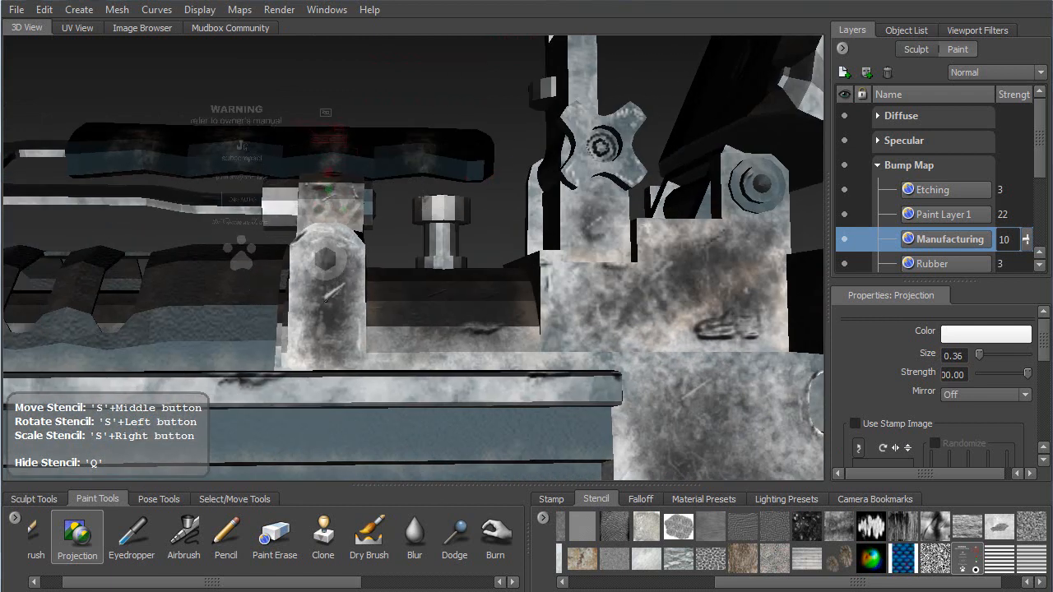
mouse_move(338, 278)
mouse_down()
mouse_move(304, 295)
mouse_move(275, 277)
mouse_move(501, 251)
mouse_up()
Step: Align the stencil's hex bolt with the front bracket's opposite face and project it
alt+drag(372, 243, 608, 316)
alt+drag(636, 354, 584, 255)
middle_drag(462, 296, 612, 282)
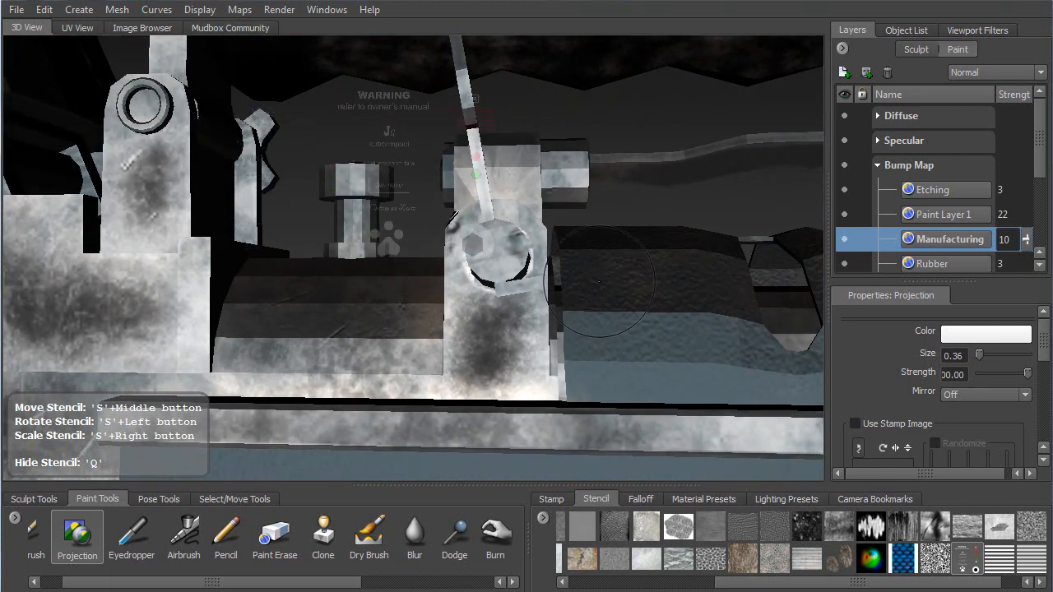
alt+drag(610, 272, 602, 281)
middle_drag(601, 282, 625, 301)
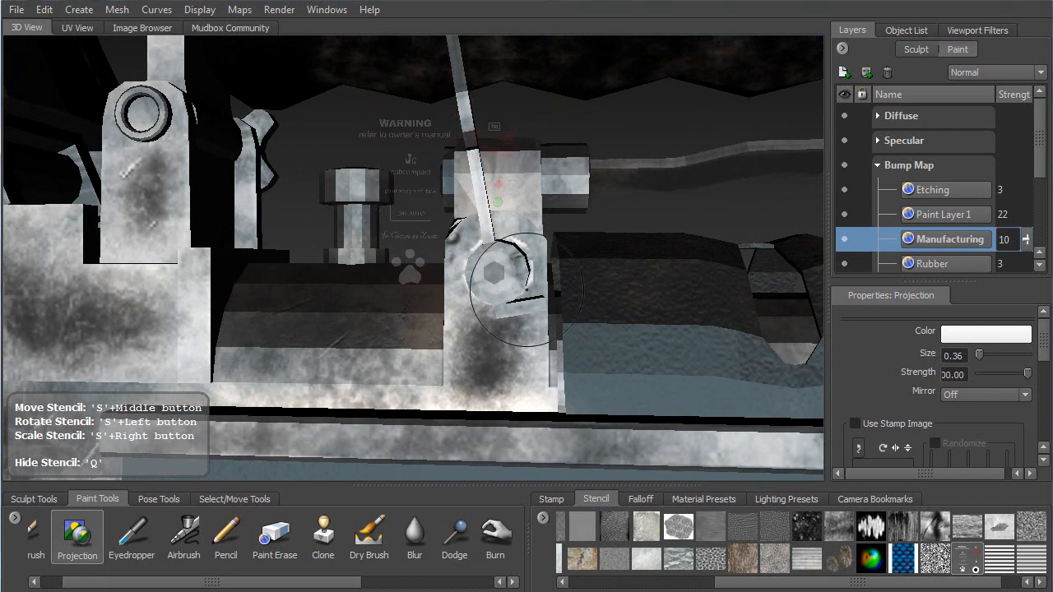
Step: Align the stencil's hex bolt with the trigger guard's lower front corner and project it
alt+drag(481, 323, 390, 227)
alt+middle_drag(173, 303, 410, 236)
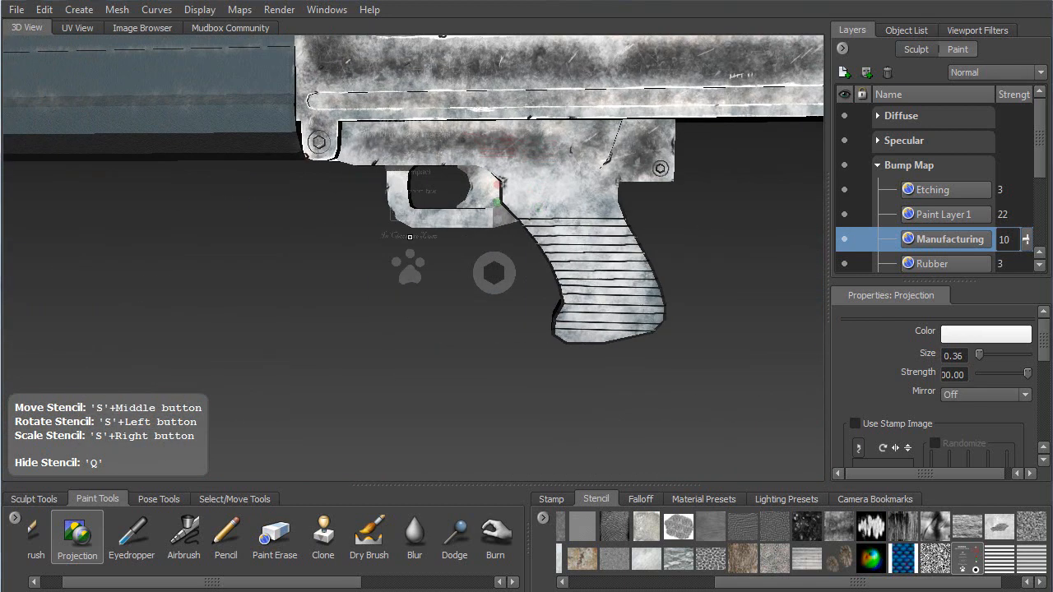
mouse_move(541, 278)
alt+mouse_down()
mouse_move(537, 290)
mouse_move(497, 303)
mouse_move(539, 275)
mouse_move(531, 270)
alt+mouse_up()
alt+right_drag(442, 232, 450, 308)
alt+drag(449, 308, 405, 331)
alt+right_drag(412, 322, 433, 377)
alt+drag(433, 377, 388, 312)
middle_drag(387, 313, 351, 305)
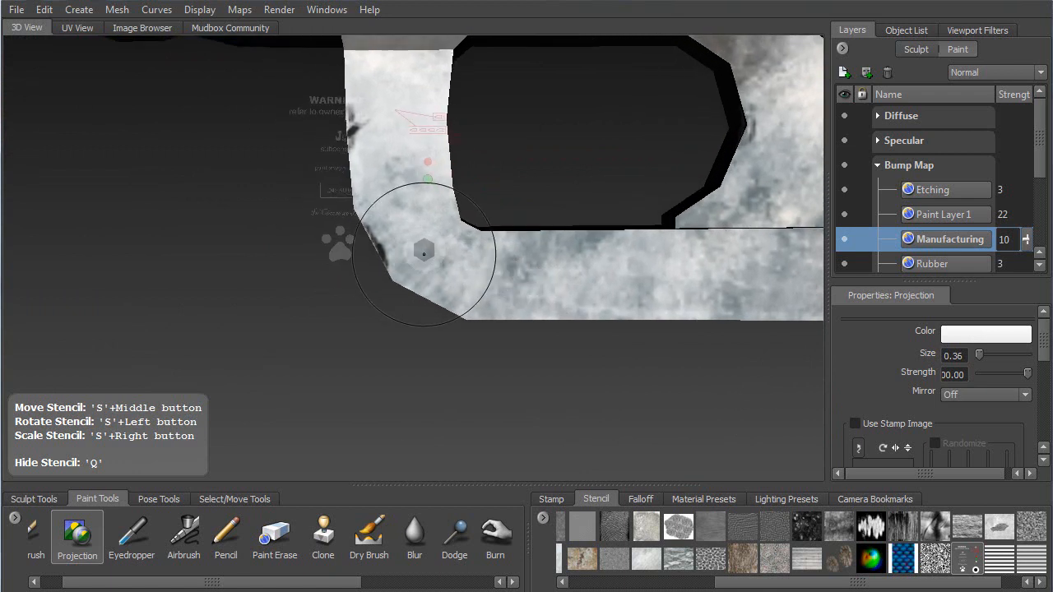
Step: Project the hex bolt onto the same trigger guard corner on the gun's opposite side
alt+drag(408, 244, 601, 240)
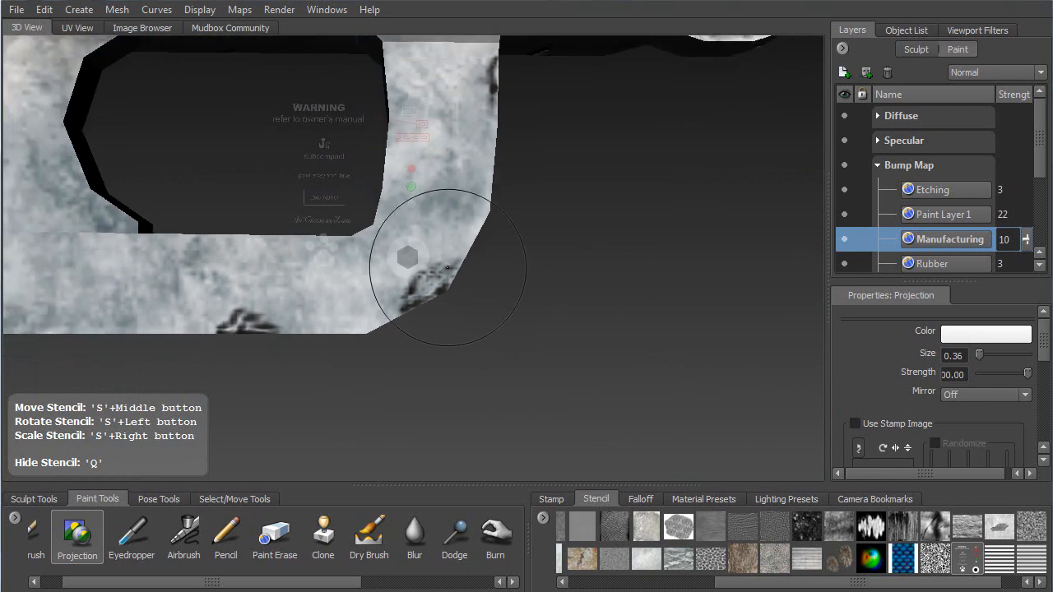
alt+drag(444, 271, 264, 301)
alt+right_drag(264, 301, 198, 279)
alt+middle_drag(474, 247, 316, 235)
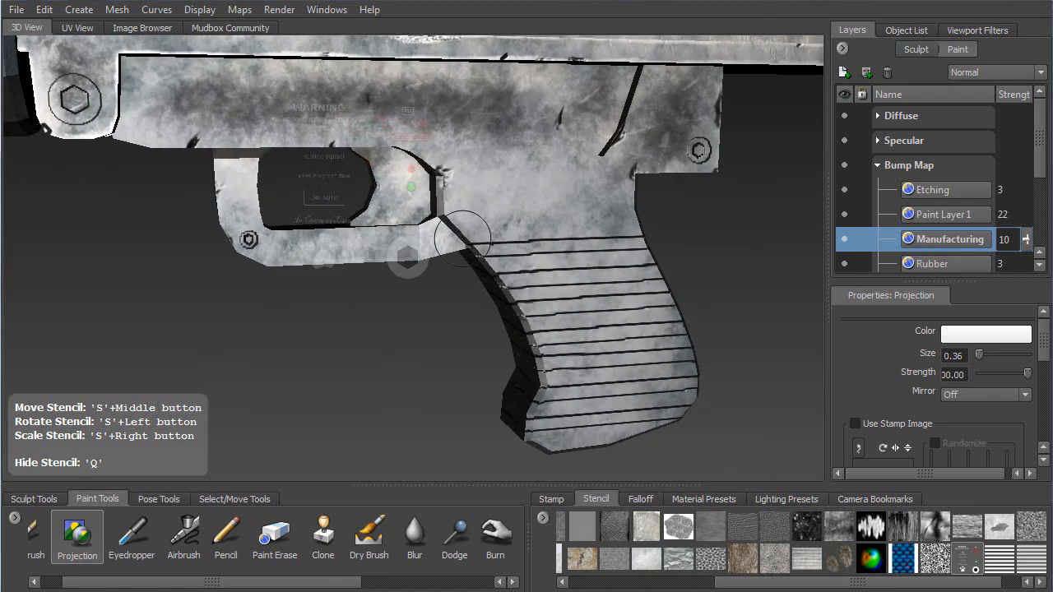
Step: Fit the stencil's paw print to the round cap on the barrel, project it, and hide the stencil
alt+drag(467, 233, 423, 236)
alt+middle_drag(544, 177, 205, 328)
alt+drag(276, 317, 310, 223)
alt+right_drag(311, 223, 197, 237)
alt+middle_drag(247, 237, 584, 253)
alt+drag(461, 255, 556, 242)
alt+middle_drag(107, 222, 522, 256)
mouse_move(522, 256)
alt+mouse_down()
mouse_move(535, 258)
mouse_move(523, 287)
mouse_move(529, 209)
mouse_move(441, 108)
mouse_move(492, 268)
mouse_move(478, 271)
alt+mouse_up()
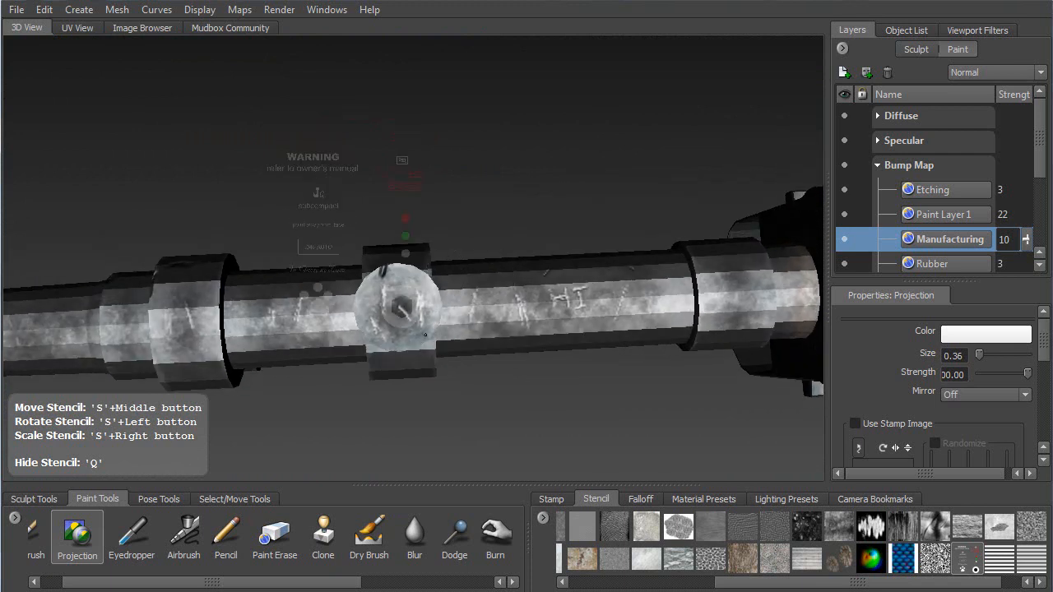
right_drag(417, 339, 420, 366)
mouse_move(420, 366)
middle_down()
mouse_move(394, 346)
mouse_move(523, 339)
middle_up()
key(q)
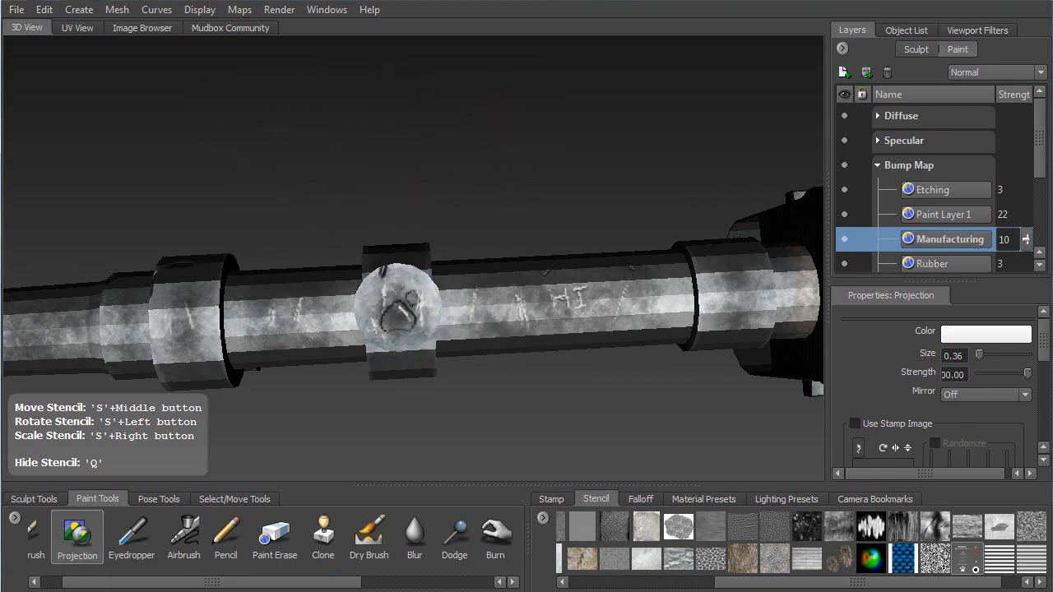
key(q)
alt+drag(443, 317, 451, 459)
Step: Try the Invert and Blur paint tools and examine the paw print on the barrel's round cap up close
drag(337, 586, 470, 586)
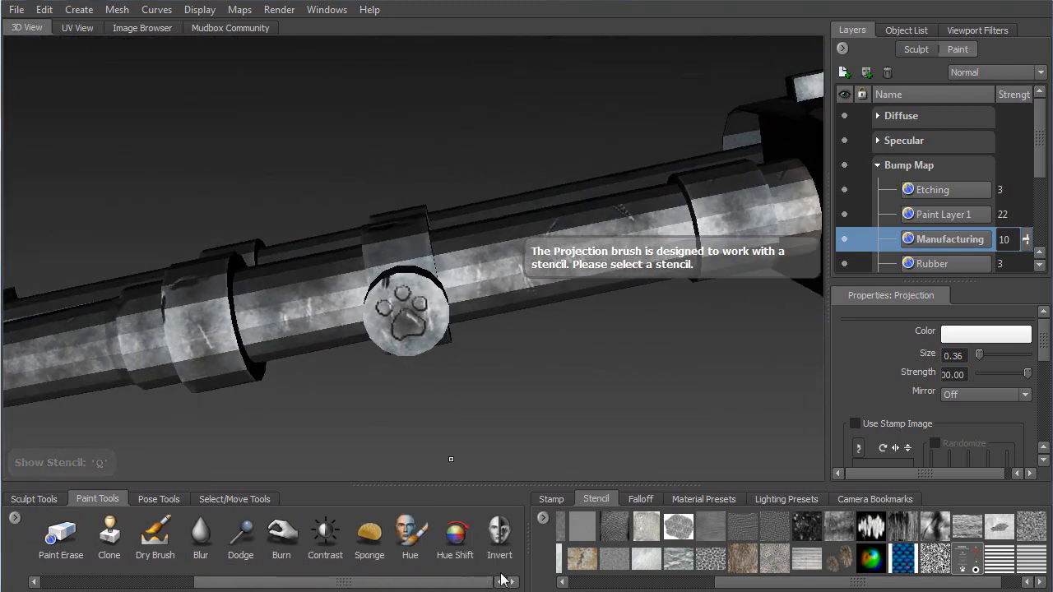
click(498, 535)
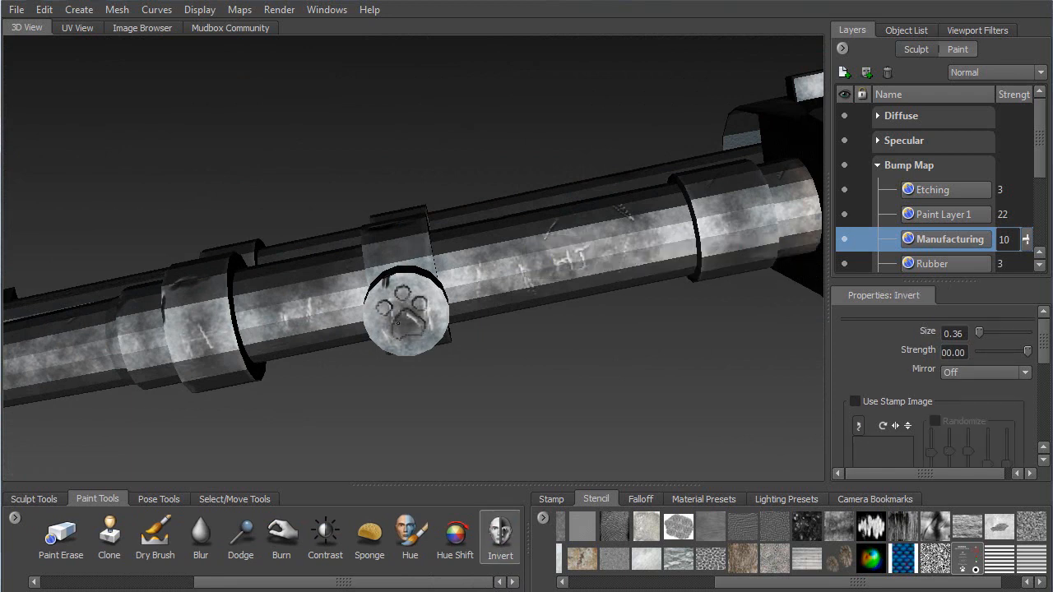
click(201, 535)
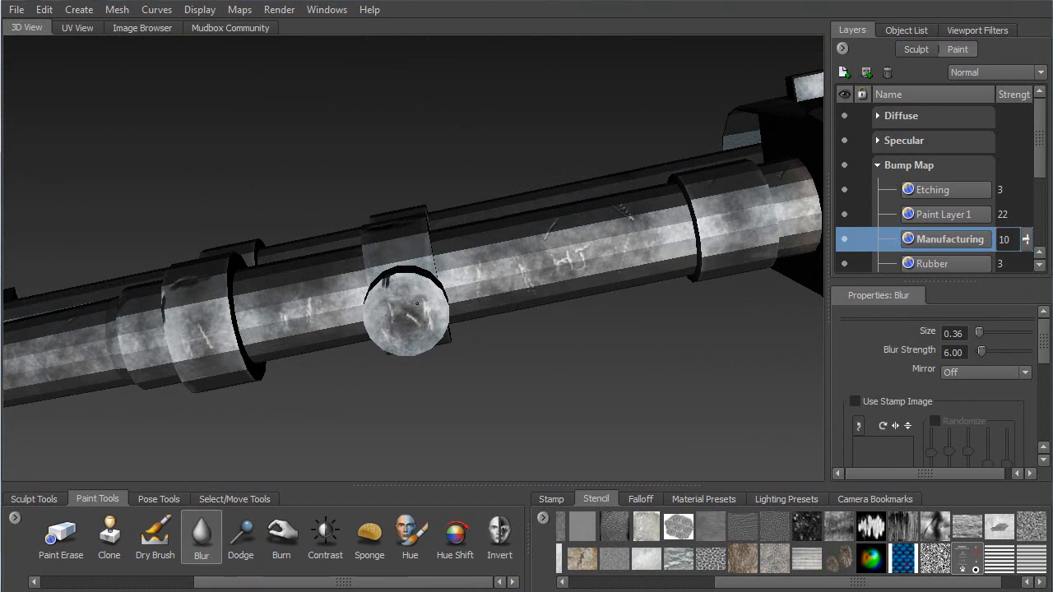
mouse_move(426, 362)
alt+mouse_down()
mouse_move(424, 280)
mouse_move(421, 313)
alt+mouse_up()
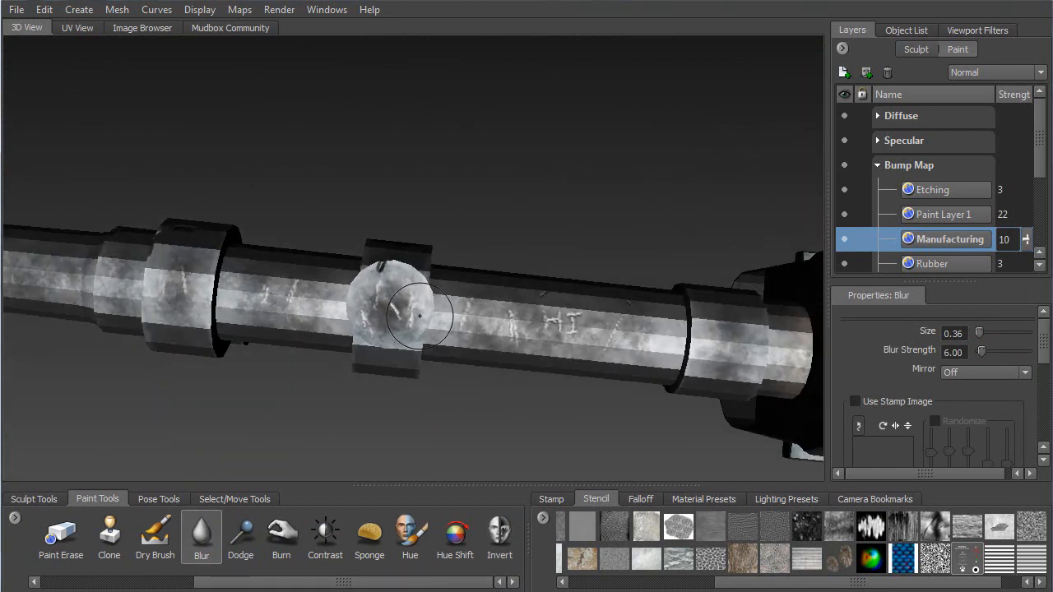
alt+right_drag(409, 284, 387, 373)
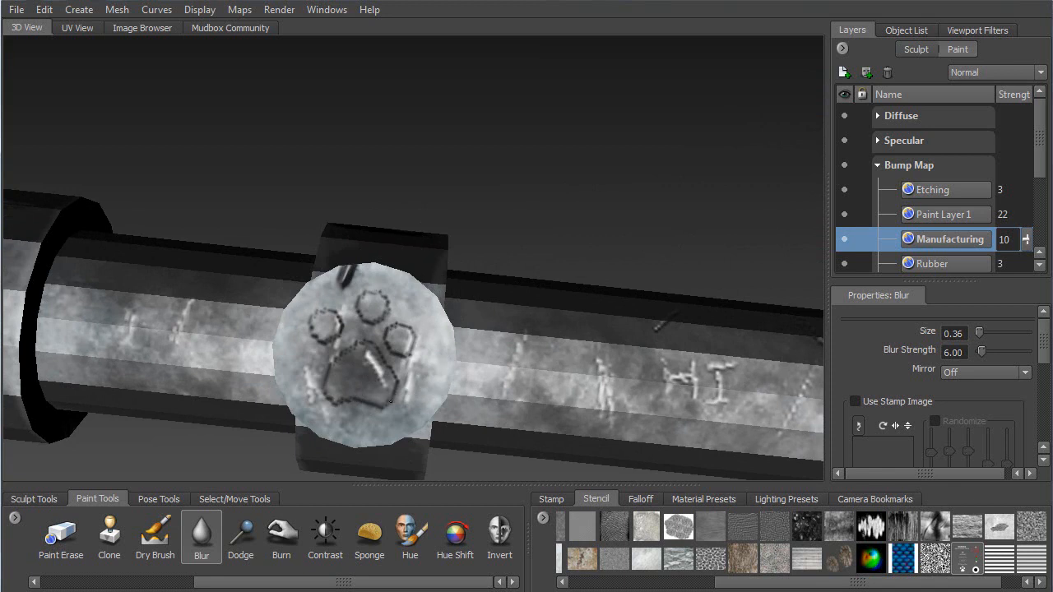
alt+drag(392, 347, 385, 458)
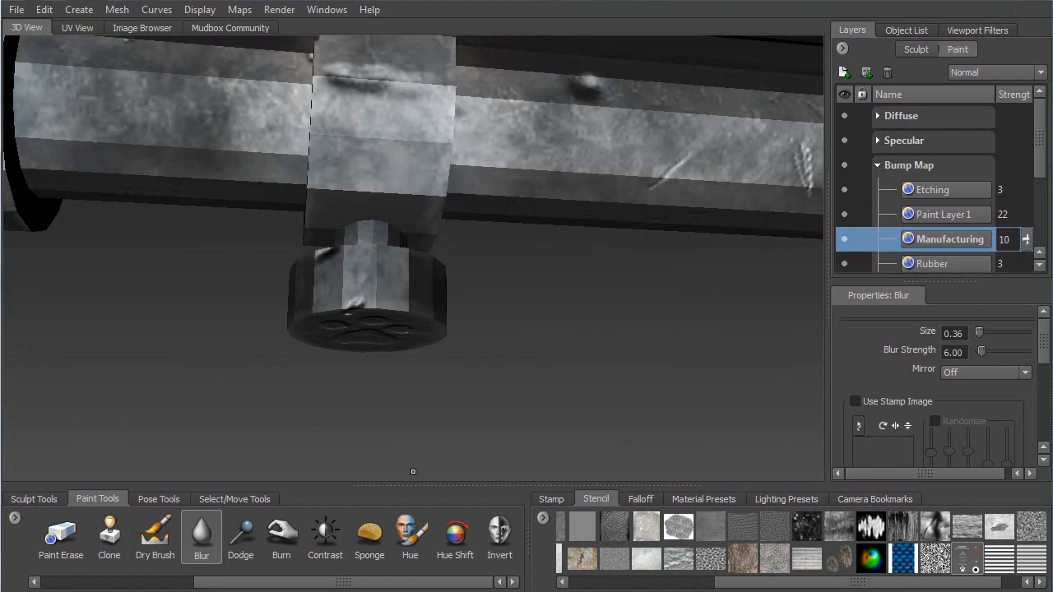
Step: With the Projection brush, fit the stencil's paw print to the first square blue pad and project it
alt+right_drag(414, 472, 371, 182)
alt+middle_drag(368, 209, 528, 221)
alt+drag(528, 221, 417, 347)
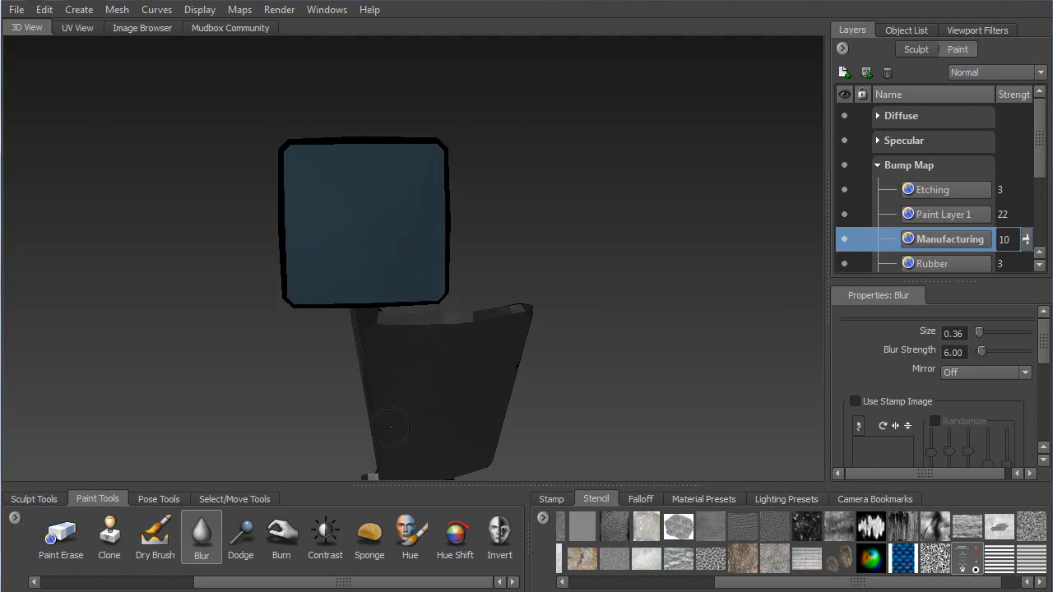
key(p)
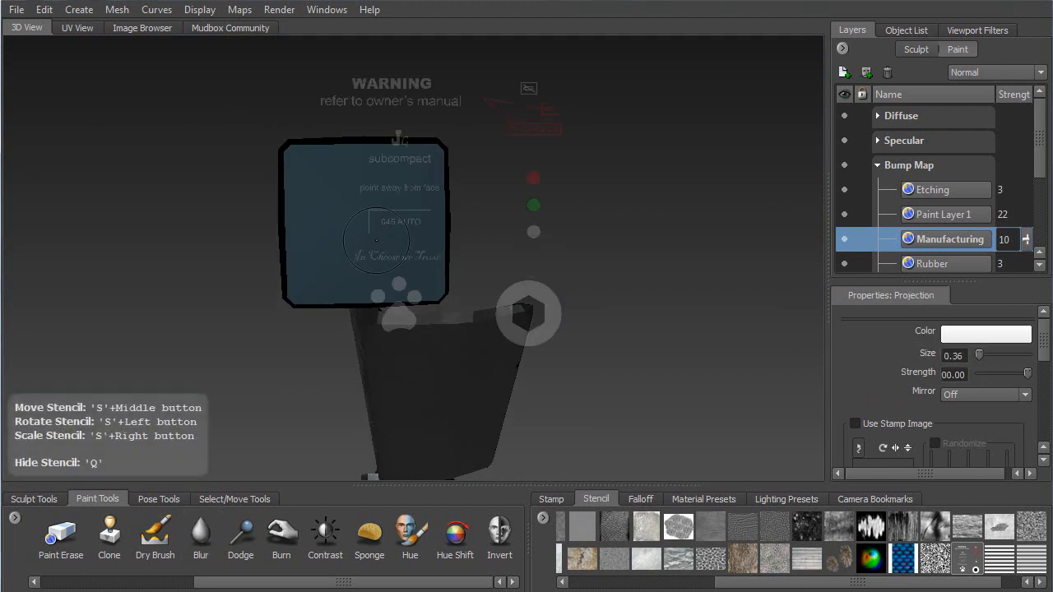
right_drag(327, 193, 401, 321)
middle_drag(401, 321, 499, 153)
mouse_move(499, 153)
right_down()
mouse_move(501, 170)
mouse_move(502, 118)
right_up()
middle_drag(502, 118, 476, 153)
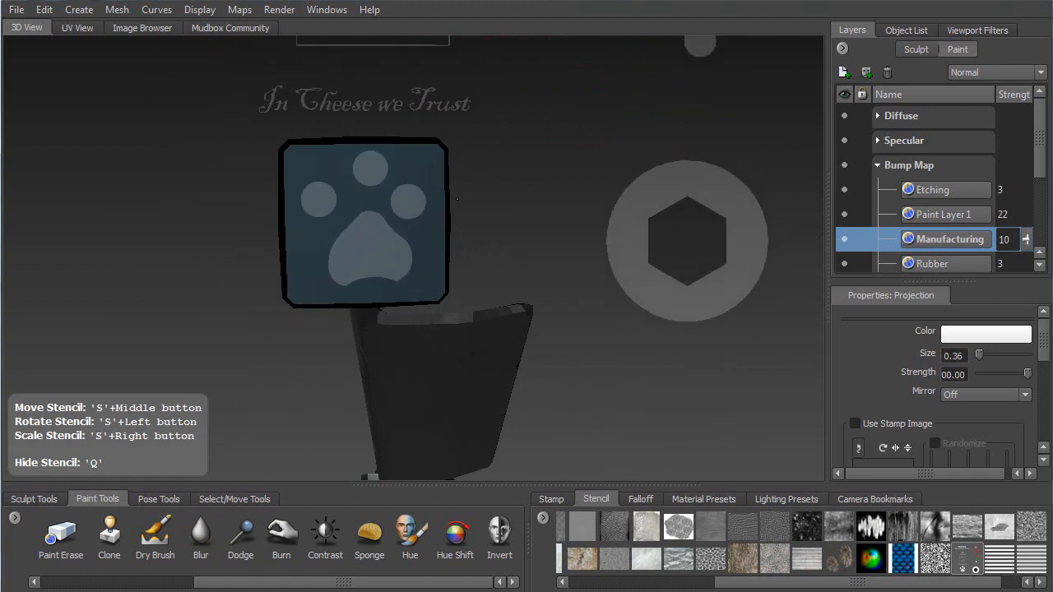
drag(390, 228, 368, 239)
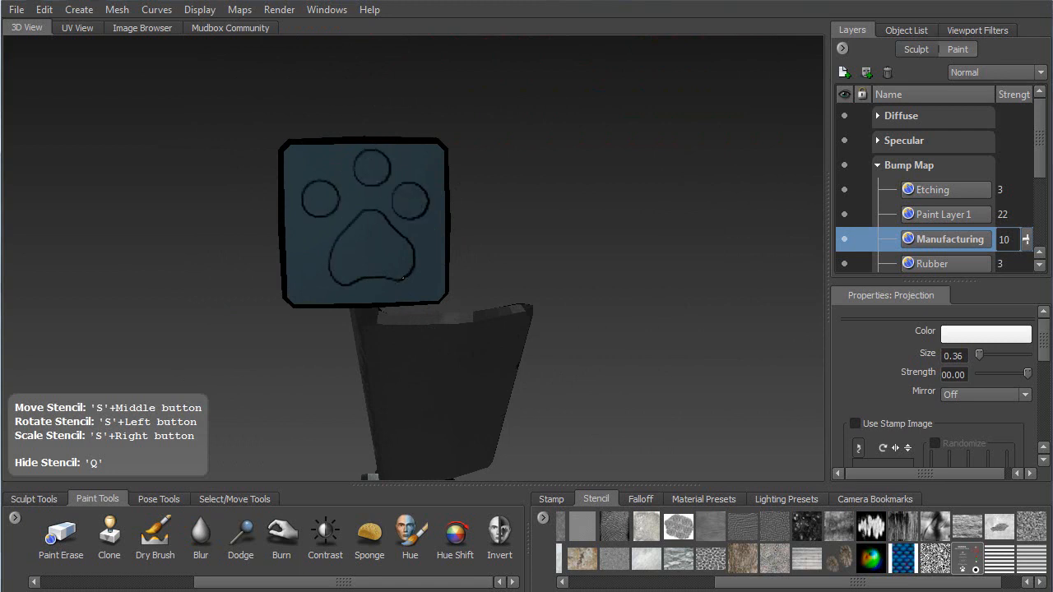
drag(399, 291, 400, 293)
Step: Align the rotated paw print with the second square blue pad, project it, and hide the stencil
mouse_move(428, 300)
alt+middle_down()
mouse_move(415, 111)
mouse_move(485, 48)
mouse_move(465, 21)
alt+middle_up()
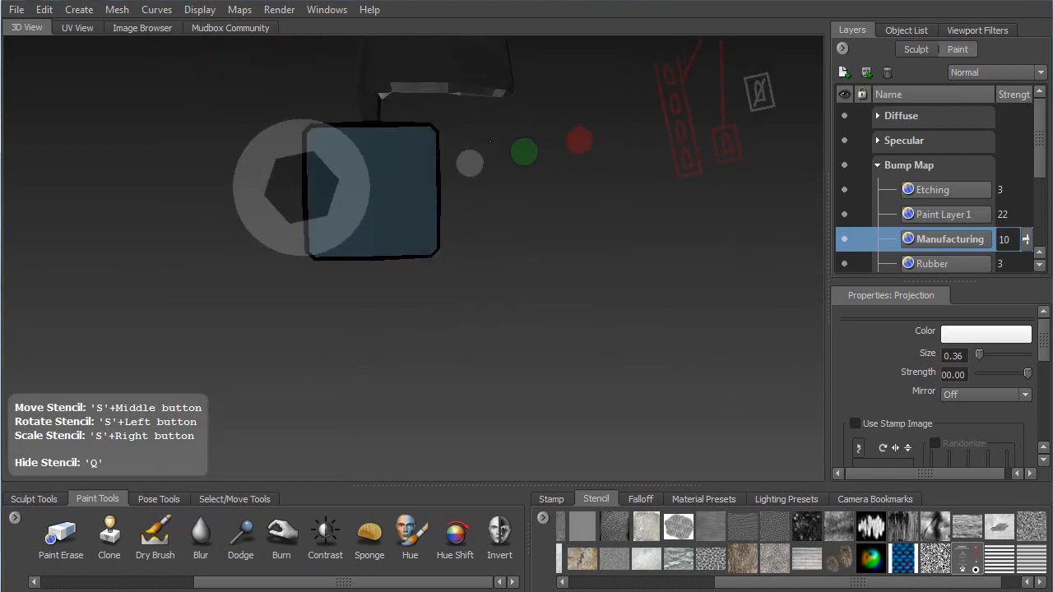
middle_drag(345, 219, 306, 326)
drag(306, 326, 338, 281)
middle_drag(338, 282, 349, 293)
key(q)
mouse_move(382, 187)
mouse_down()
mouse_move(354, 161)
mouse_move(345, 197)
mouse_move(370, 230)
mouse_move(418, 204)
mouse_up()
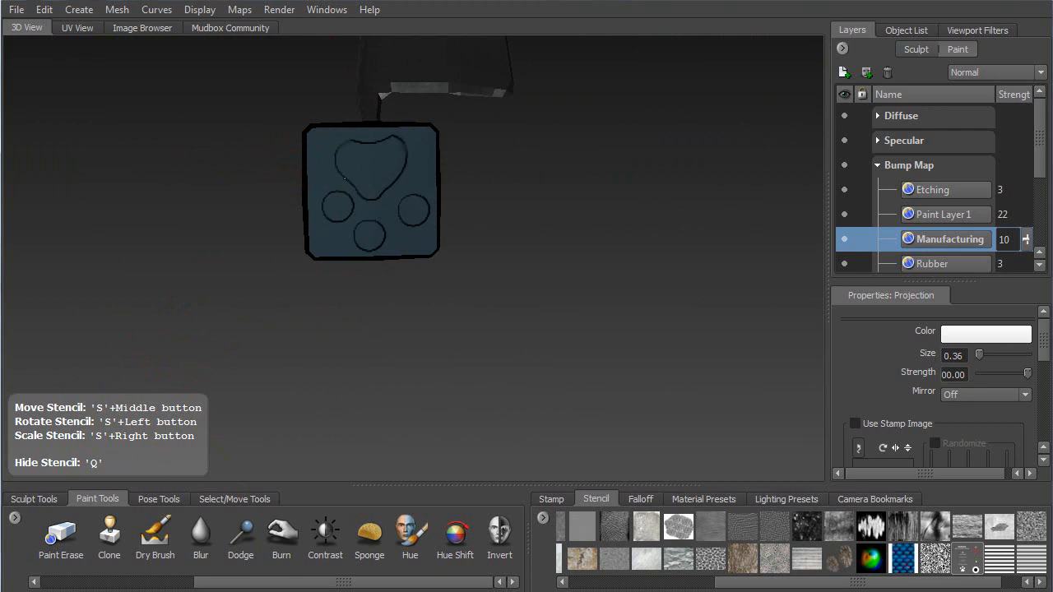
mouse_move(390, 152)
mouse_down()
mouse_move(385, 177)
mouse_move(493, 304)
mouse_move(661, 373)
mouse_up()
key(q)
Step: Frame the stock's butt pad, make Paint Layer 1 active, and choose the wide horizontal stripes stencil
alt+right_drag(661, 373, 462, 204)
alt+drag(463, 204, 356, 332)
alt+right_drag(357, 332, 519, 412)
alt+middle_drag(518, 412, 377, 210)
alt+drag(377, 210, 387, 244)
alt+right_drag(387, 245, 317, 226)
alt+drag(317, 226, 391, 232)
click(938, 214)
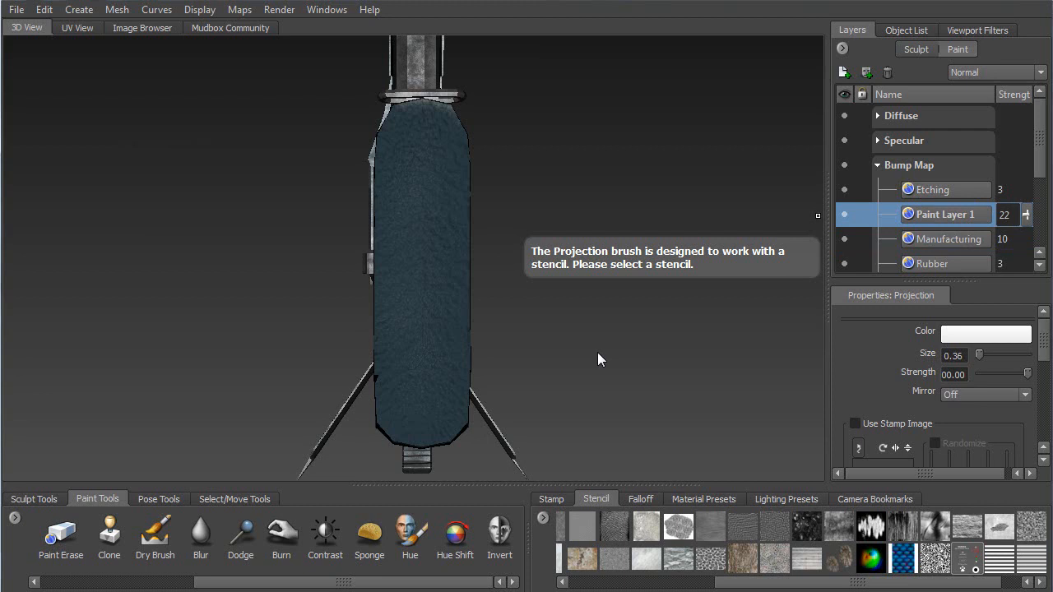
click(999, 559)
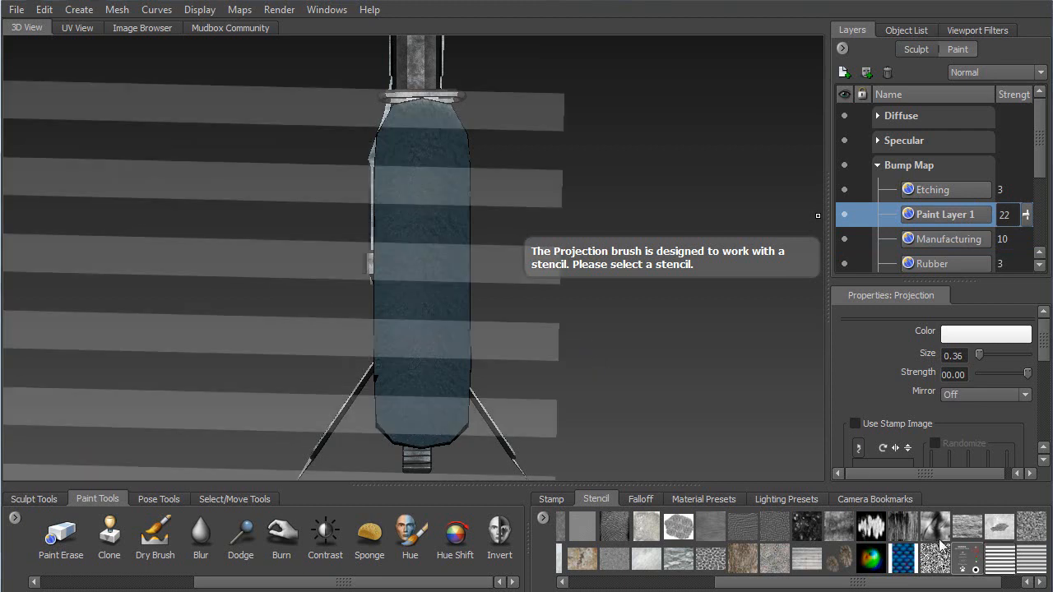
Step: Scale the stripes stencil down and center its eight level bars across the butt pad
mouse_move(414, 261)
alt+mouse_down()
mouse_move(427, 295)
mouse_move(413, 258)
mouse_move(422, 269)
alt+mouse_up()
middle_drag(422, 269, 562, 261)
right_drag(519, 250, 476, 242)
middle_drag(477, 242, 466, 179)
drag(467, 178, 464, 177)
middle_drag(456, 190, 458, 219)
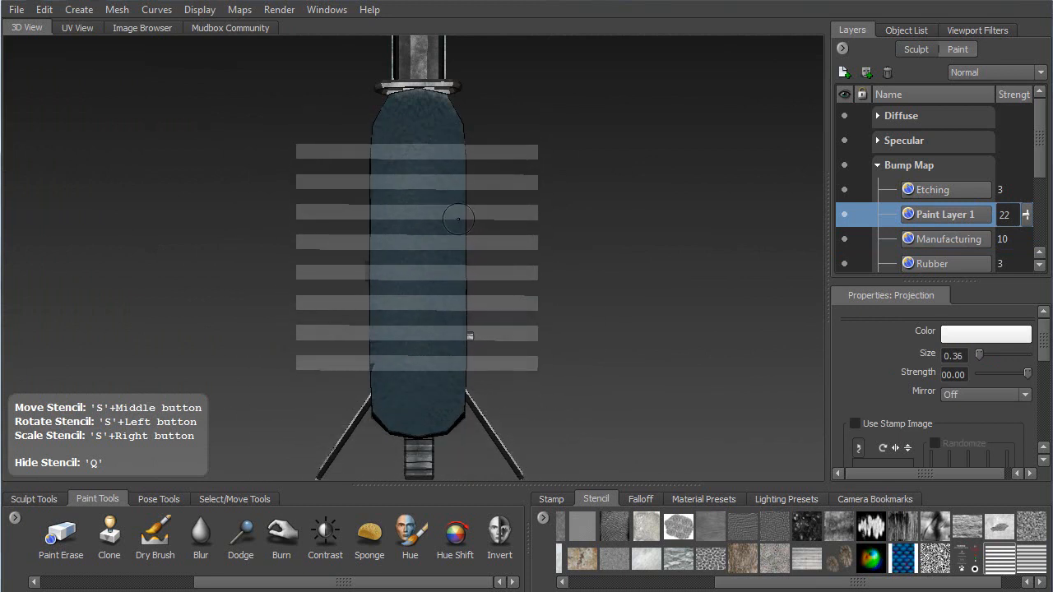
drag(459, 221, 459, 223)
middle_drag(458, 223, 460, 226)
Step: Project eight evenly spaced grip bars onto the butt pad with a brush size of 0.53, then hide the stencil
mouse_move(413, 203)
mouse_down()
mouse_move(401, 162)
mouse_move(436, 182)
mouse_up()
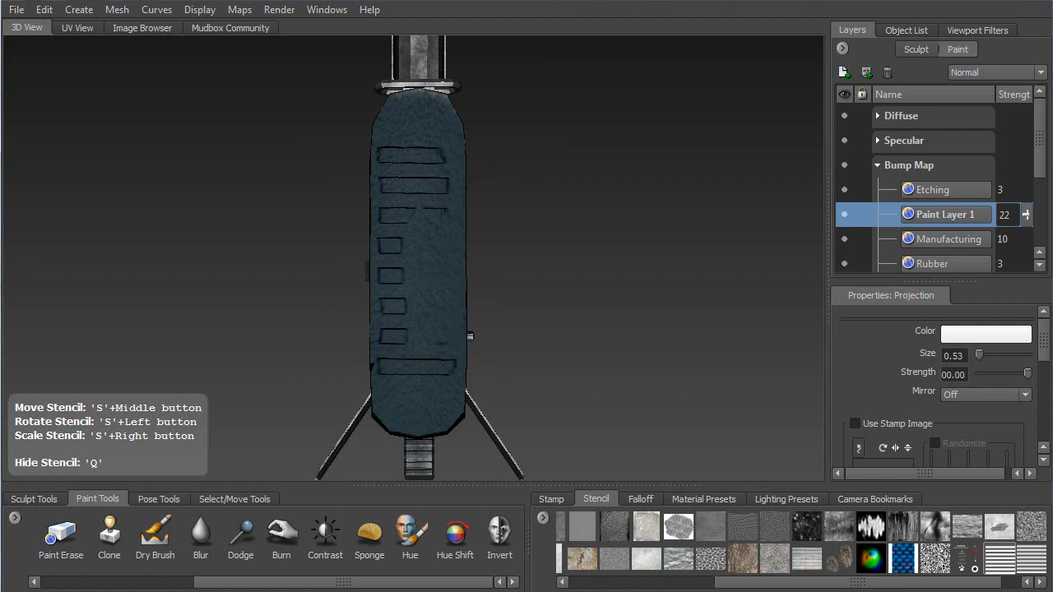
mouse_move(442, 308)
mouse_down()
mouse_move(444, 331)
mouse_move(445, 205)
mouse_up()
drag(435, 242, 416, 337)
drag(405, 233, 394, 156)
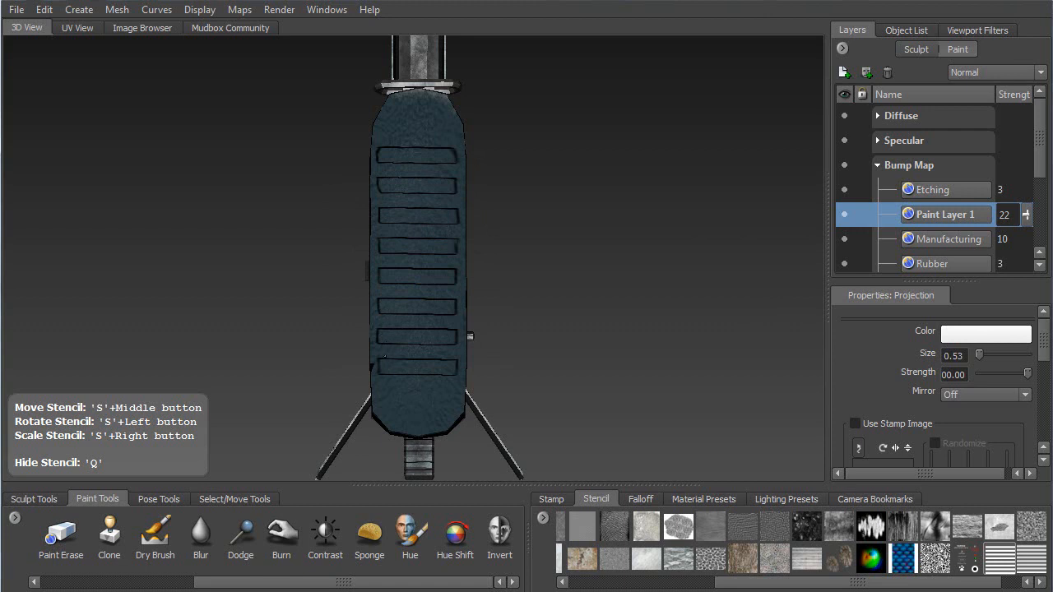
drag(386, 369, 400, 336)
mouse_move(449, 362)
mouse_down()
mouse_move(430, 314)
mouse_move(434, 263)
mouse_up()
mouse_move(442, 155)
mouse_down()
mouse_move(449, 168)
mouse_move(569, 212)
mouse_move(314, 221)
mouse_move(613, 220)
mouse_move(587, 210)
mouse_up()
key(q)
Step: Show the stripes stencil over the stock's side and shrink it to narrow bars beside the hex bolts
alt+middle_drag(587, 210, 456, 151)
alt+right_drag(456, 150, 460, 256)
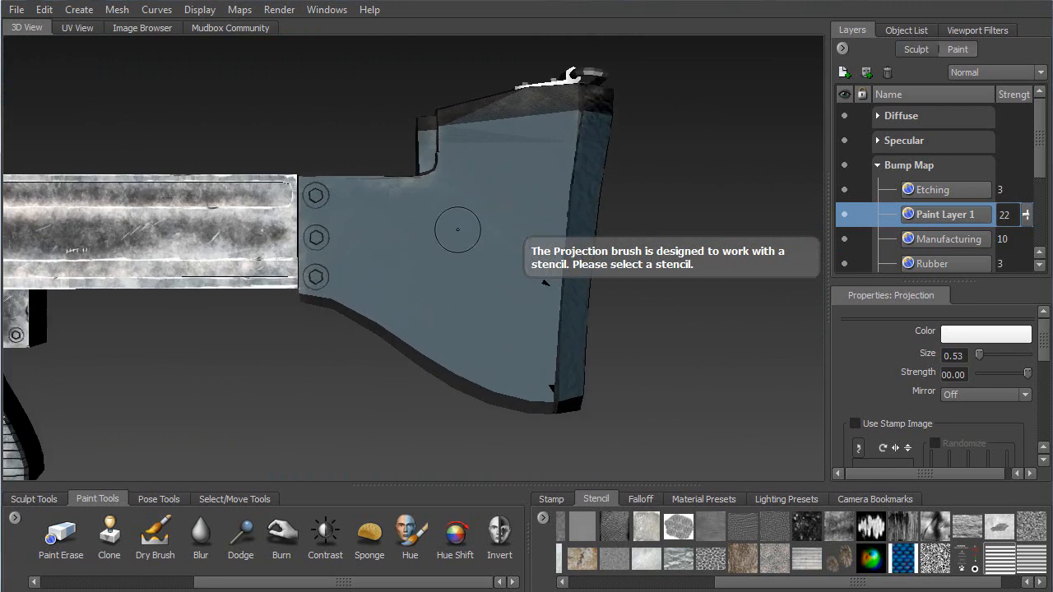
key(q)
alt+middle_drag(476, 235, 491, 204)
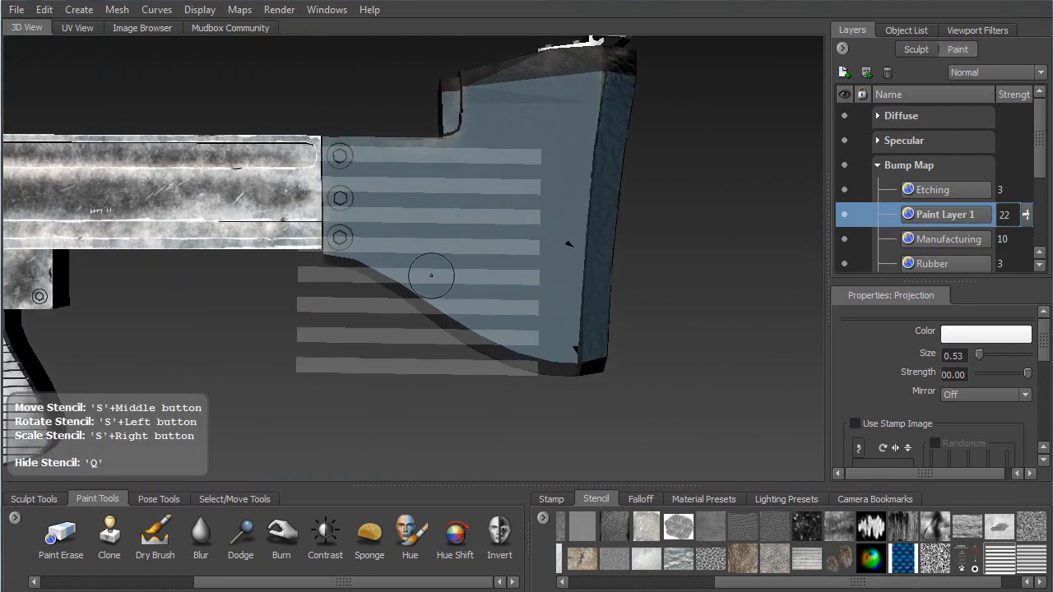
alt+middle_drag(434, 280, 418, 298)
alt+right_drag(423, 288, 431, 290)
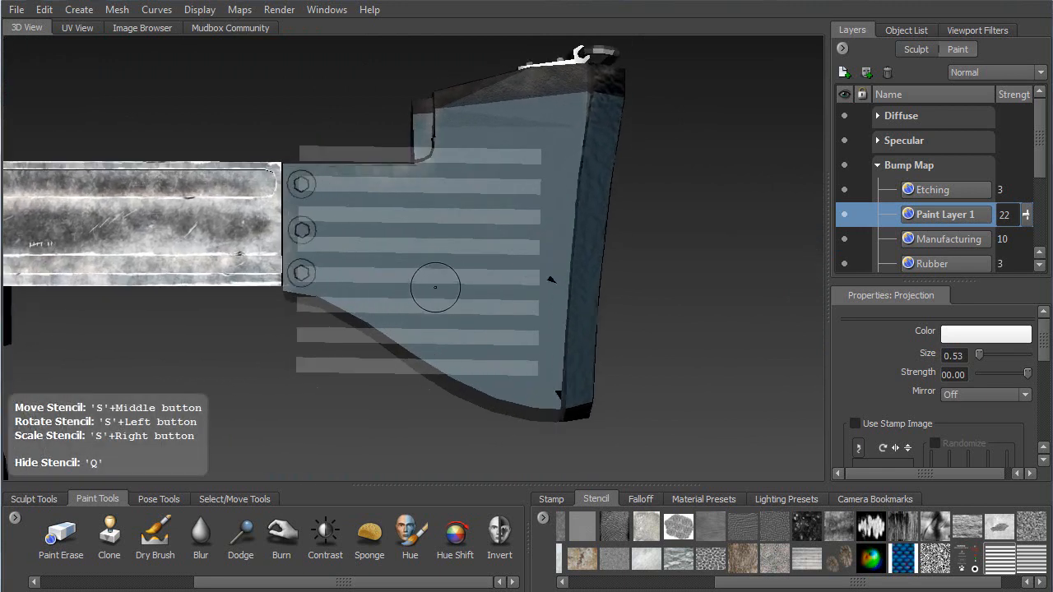
middle_drag(438, 263, 450, 242)
right_drag(449, 241, 370, 247)
mouse_move(429, 208)
middle_down()
mouse_move(391, 174)
mouse_move(391, 186)
middle_up()
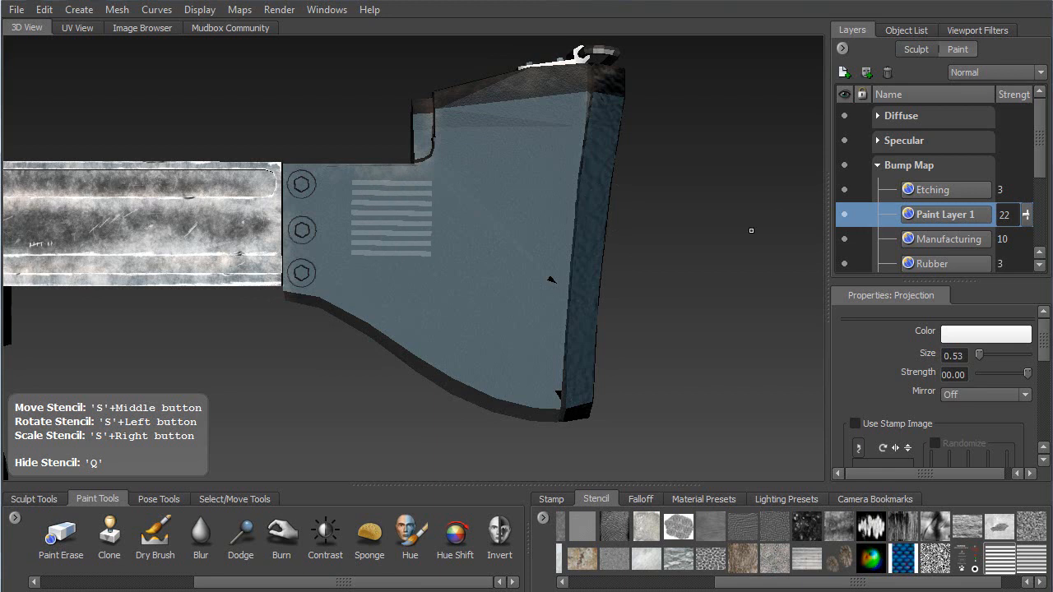
Step: Enable Use Tiles for the stripes stencil and fine-tune the scale of the tiled bars over the stock
drag(1044, 350, 1045, 418)
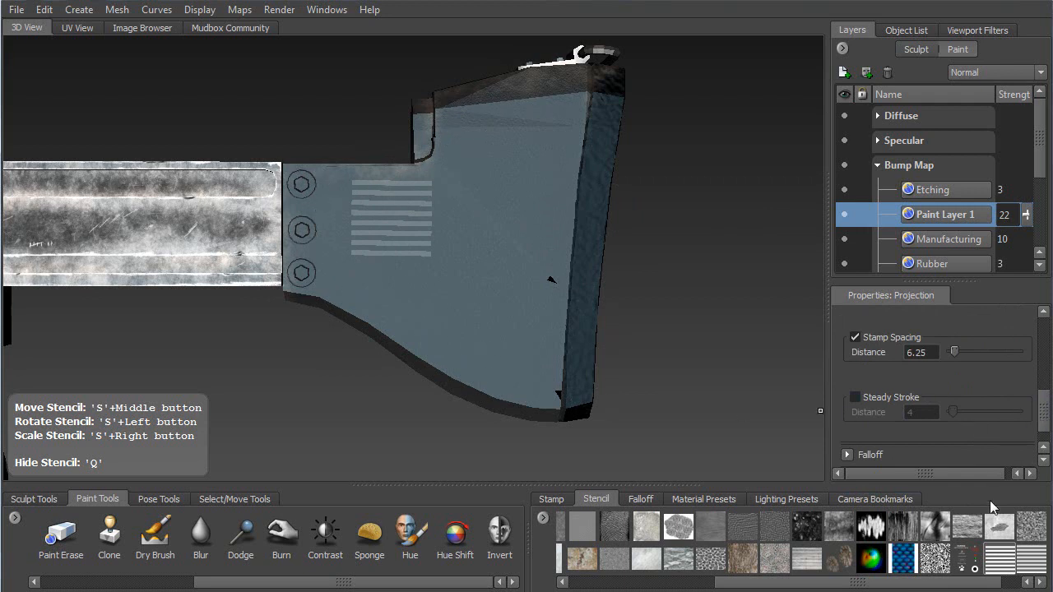
click(1016, 555)
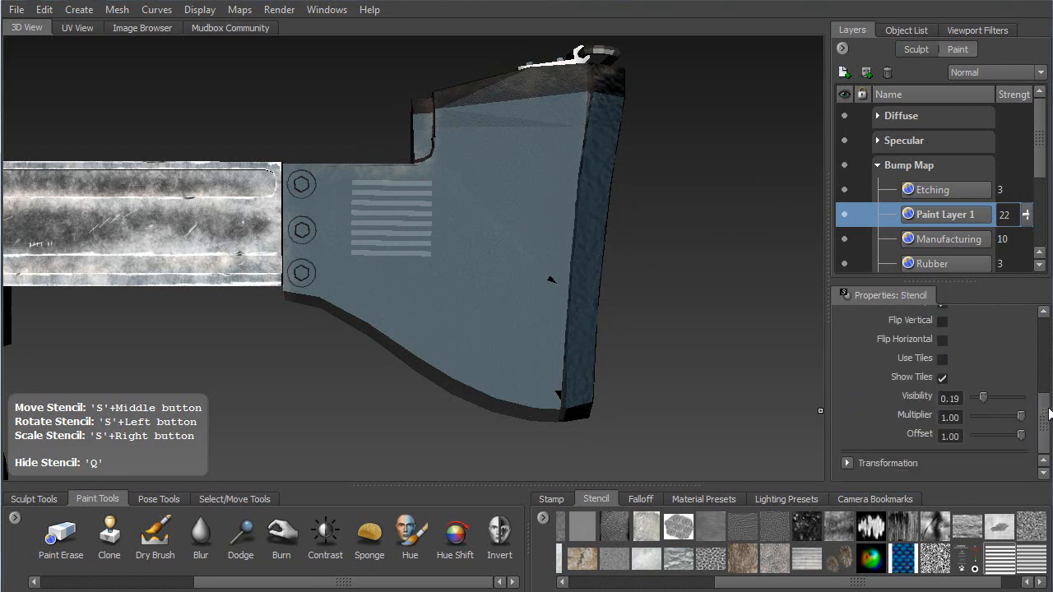
click(943, 377)
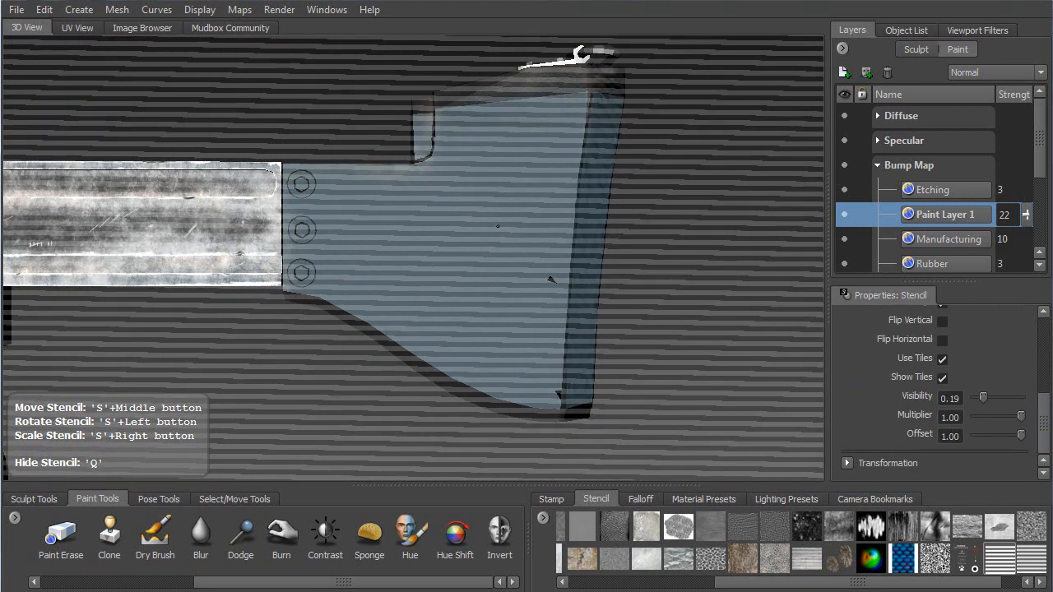
right_drag(497, 227, 495, 236)
alt+drag(495, 236, 486, 240)
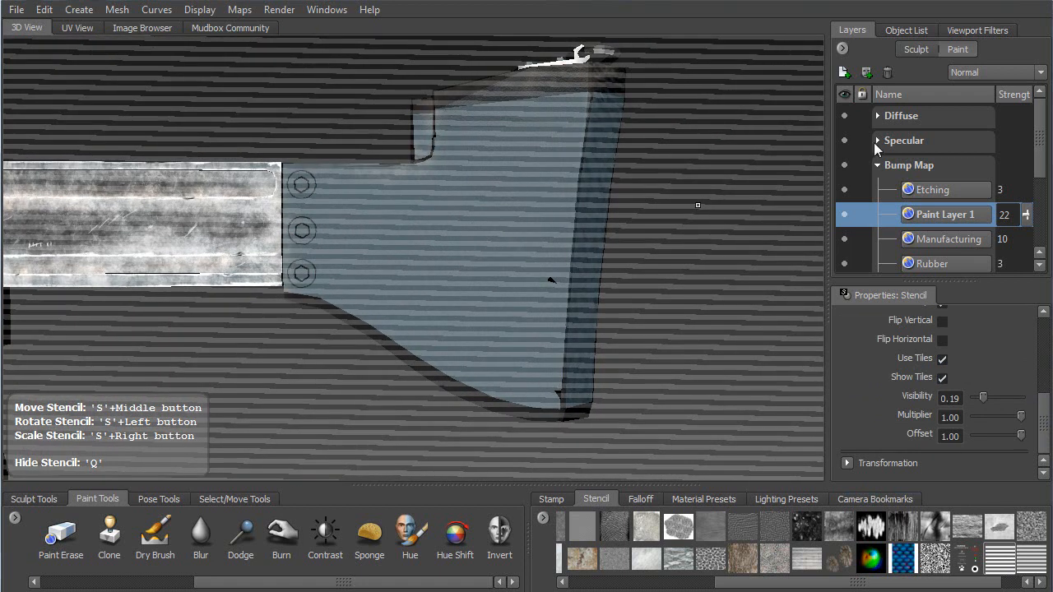
Step: Look through the Front camera and frame the gun's stock, receiver and grip
click(887, 31)
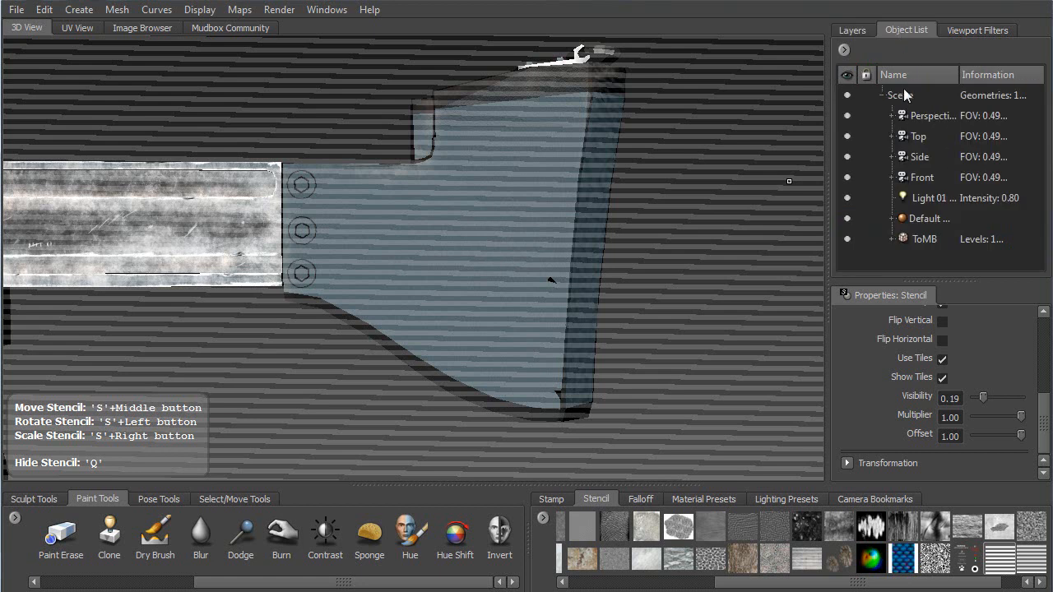
click(925, 179)
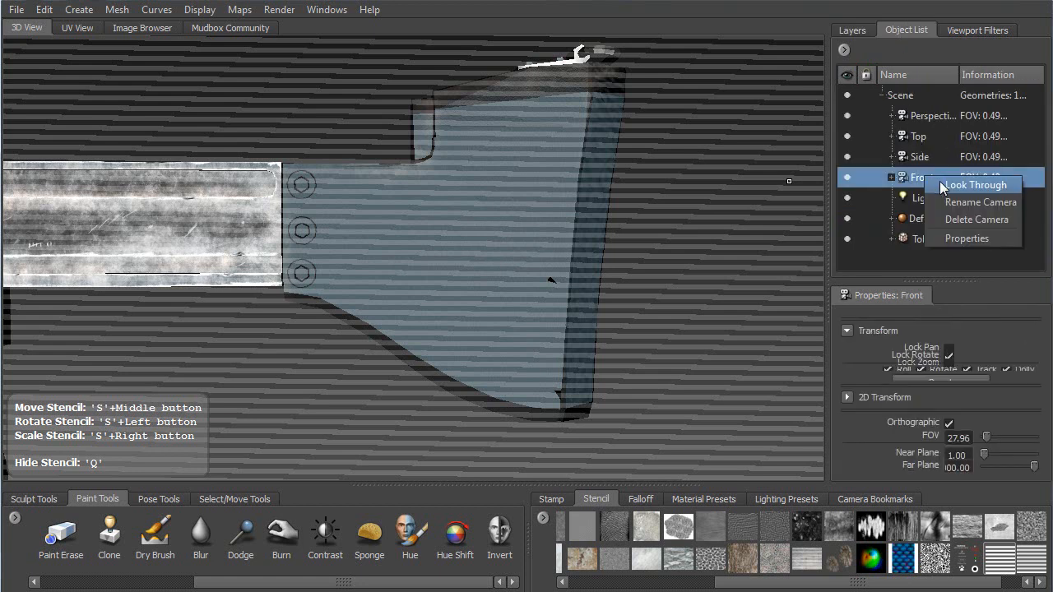
right_click(943, 182)
click(956, 186)
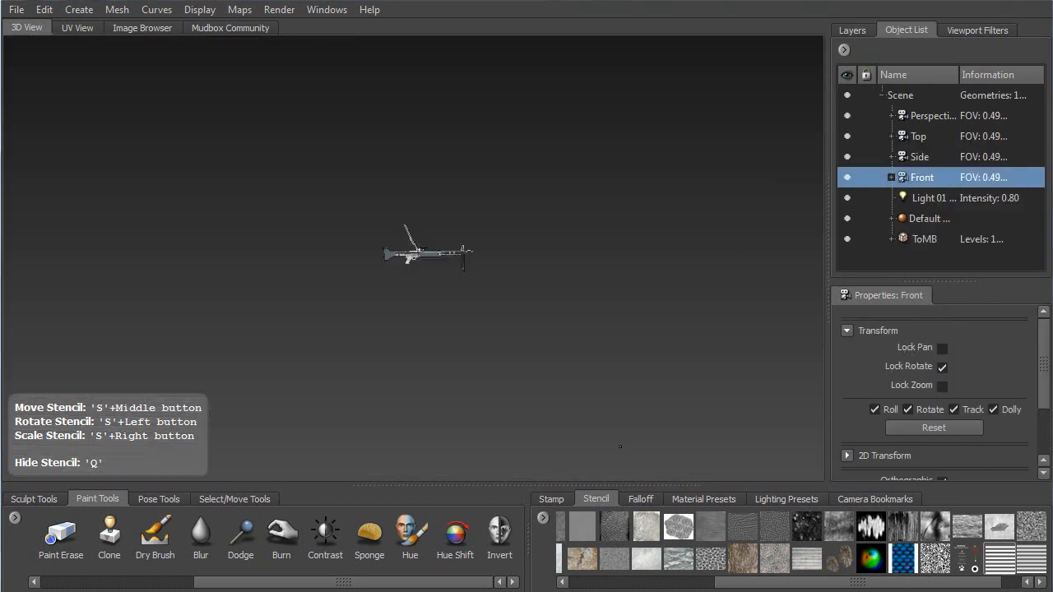
alt+right_drag(458, 240, 462, 368)
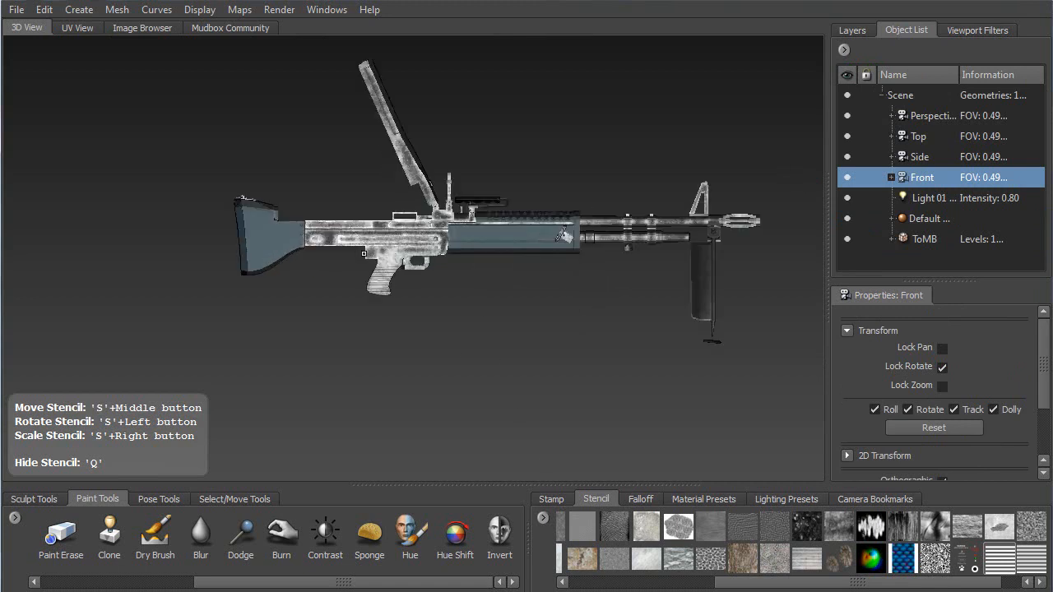
alt+right_drag(357, 237, 473, 408)
alt+middle_drag(473, 407, 587, 334)
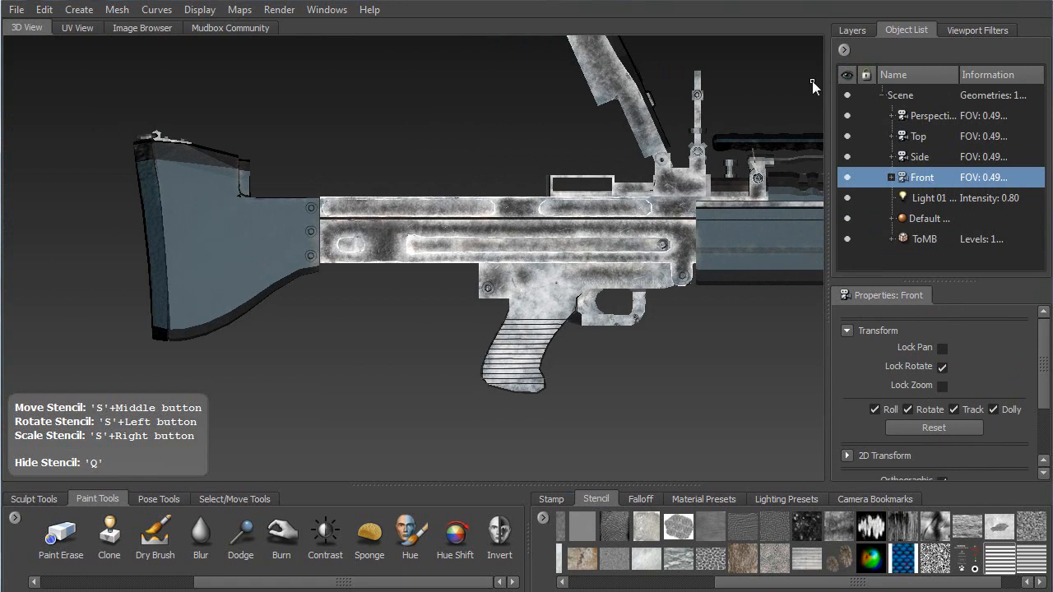
Step: Return to the view through the Perspective camera
click(926, 113)
right_click(928, 115)
click(892, 178)
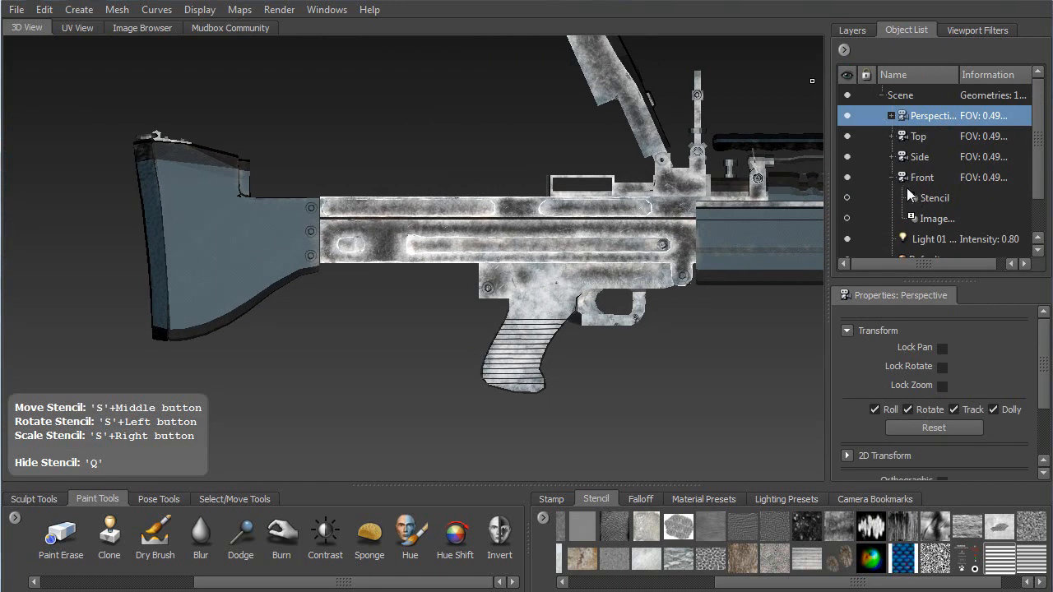
click(895, 181)
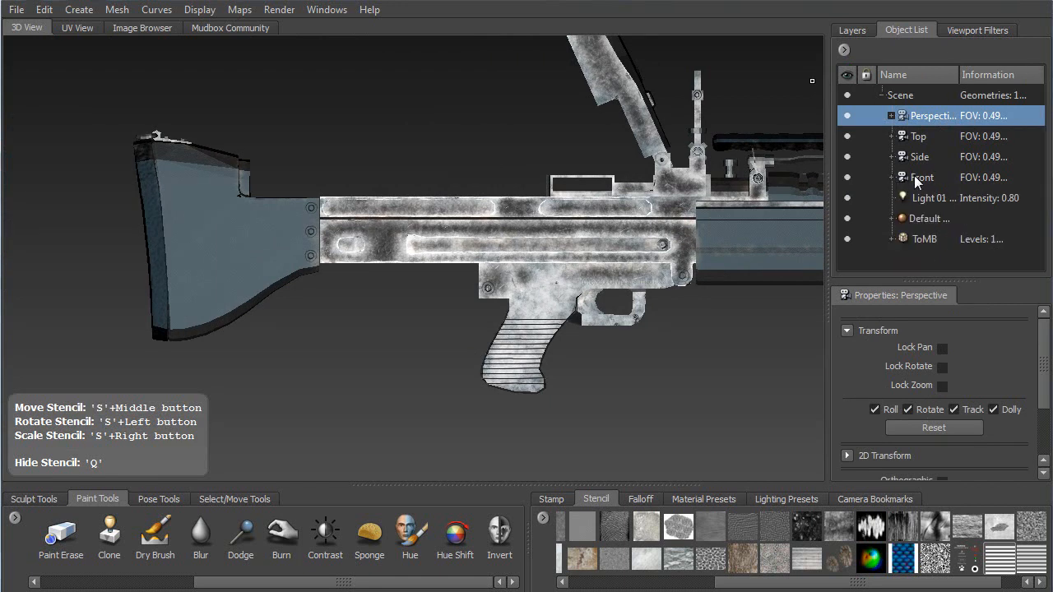
right_click(927, 116)
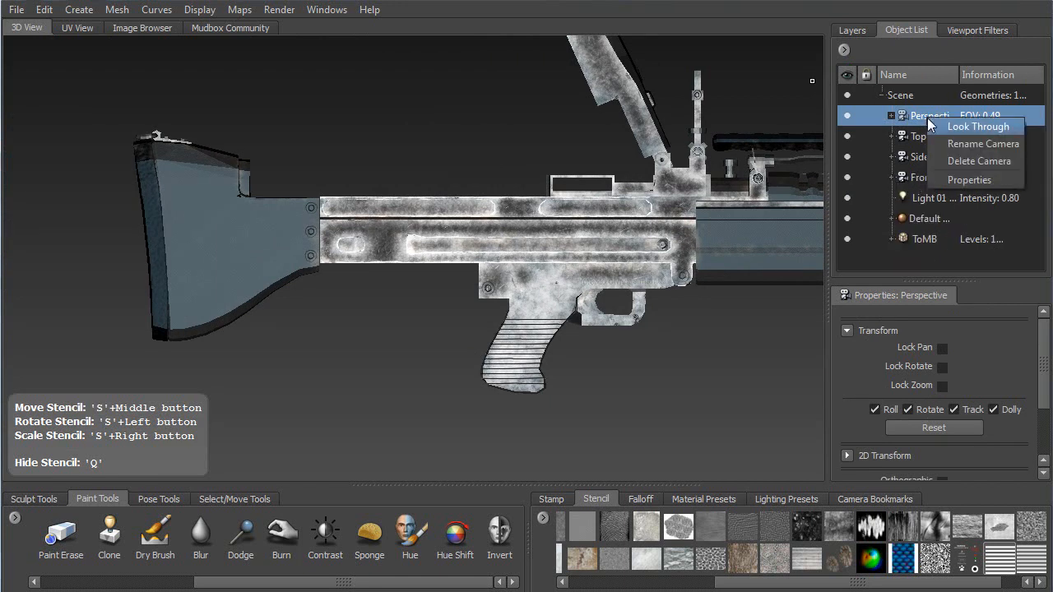
click(948, 124)
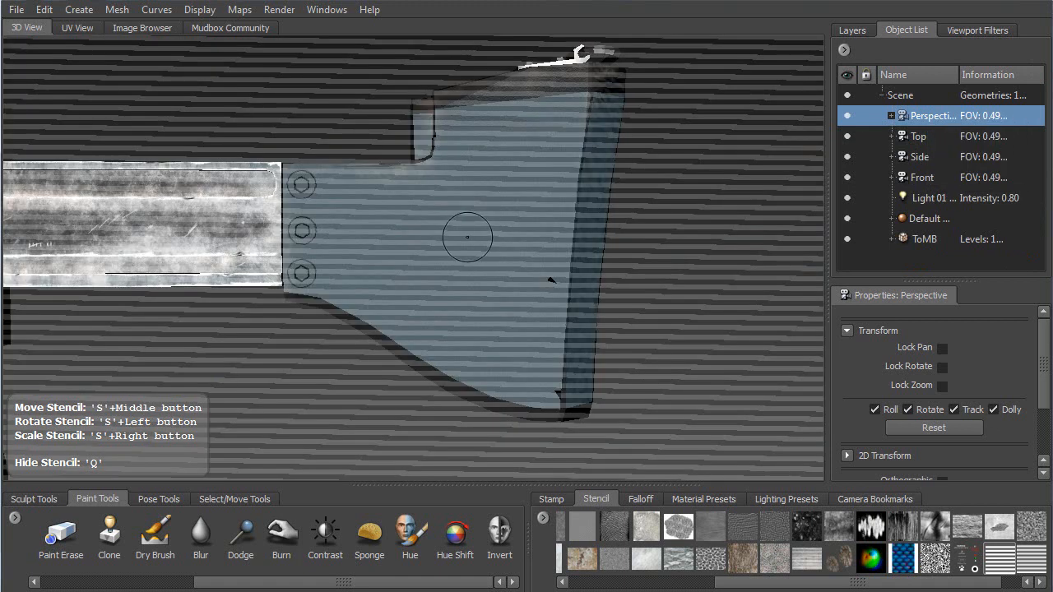
Step: Project the tiled stripes over the whole side of the stock behind the three hex bolts, using an enlarged brush
mouse_move(471, 236)
mouse_down()
mouse_move(464, 222)
mouse_move(495, 218)
mouse_move(497, 201)
mouse_up()
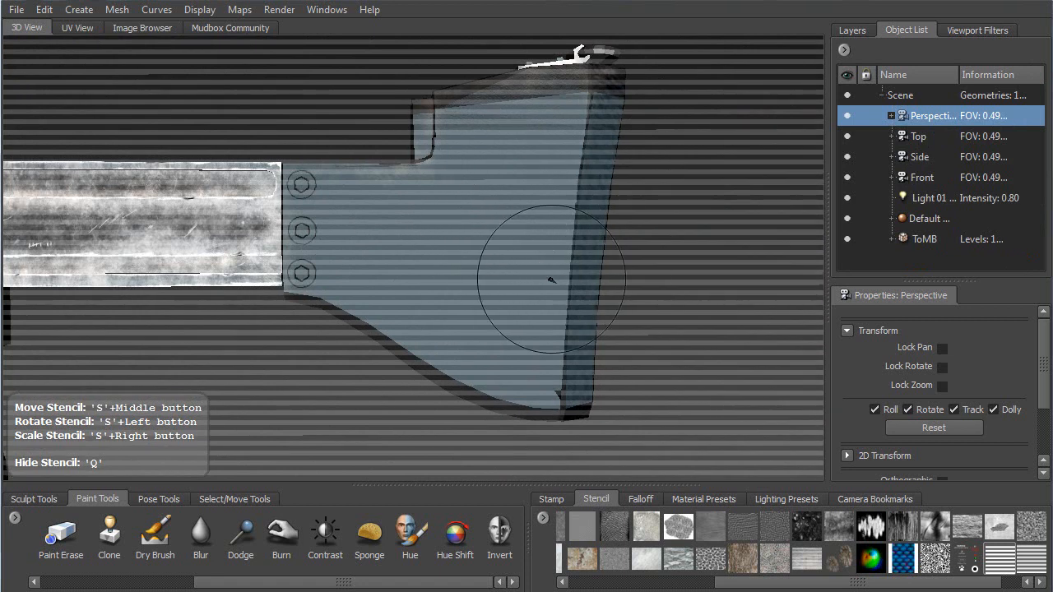
key(q)
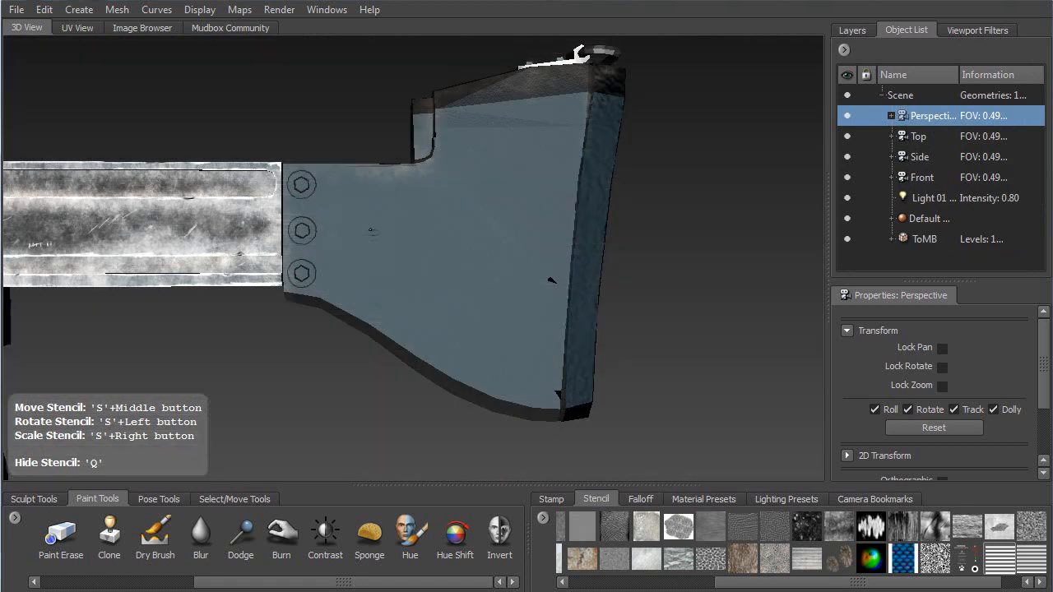
mouse_move(365, 226)
mouse_down()
mouse_move(361, 215)
mouse_move(361, 260)
mouse_up()
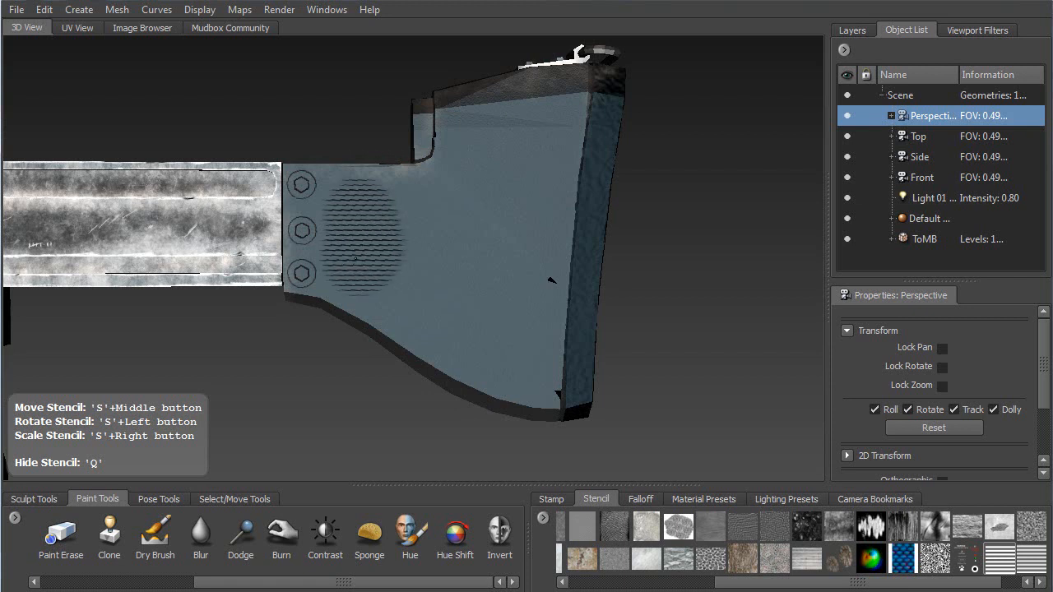
mouse_move(367, 210)
mouse_down()
mouse_move(485, 152)
mouse_move(494, 122)
mouse_move(539, 119)
mouse_move(520, 393)
mouse_move(473, 330)
mouse_move(379, 276)
mouse_move(424, 248)
mouse_move(485, 247)
mouse_move(486, 307)
mouse_up()
drag(500, 195, 560, 126)
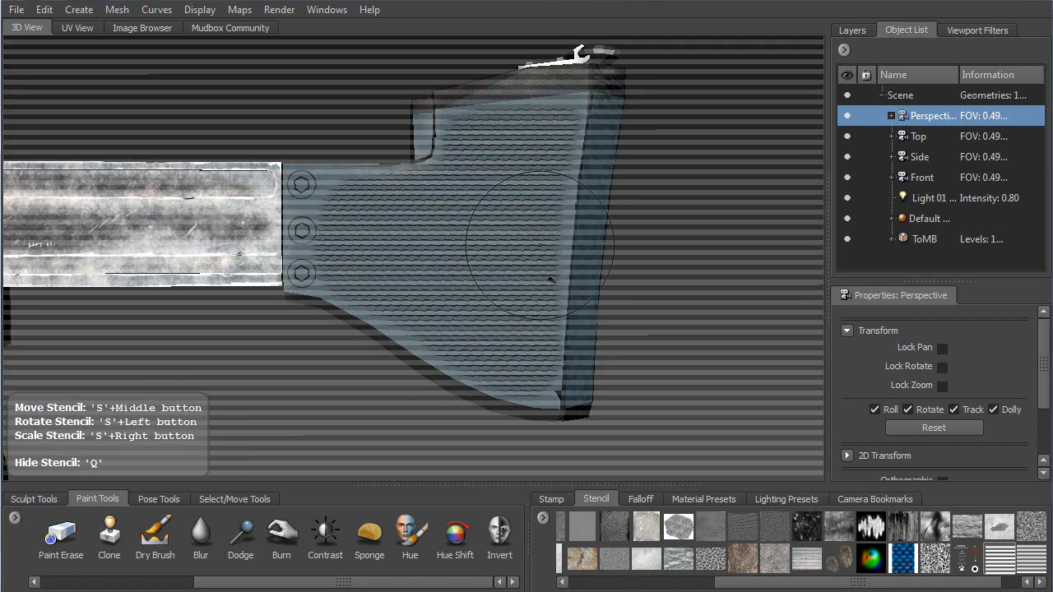
Step: Project the stripes over the opposite side of the stock as well and hide the stencil
alt+drag(570, 241, 177, 209)
alt+right_drag(269, 192, 270, 197)
mouse_move(322, 212)
alt+mouse_down()
mouse_move(320, 172)
mouse_move(280, 136)
mouse_move(346, 169)
mouse_move(344, 202)
mouse_move(411, 226)
mouse_move(464, 209)
mouse_move(466, 220)
alt+mouse_up()
mouse_move(504, 186)
mouse_down()
mouse_move(506, 279)
mouse_move(469, 306)
mouse_move(284, 412)
mouse_move(289, 348)
mouse_up()
mouse_move(280, 238)
mouse_down()
mouse_move(279, 198)
mouse_move(247, 107)
mouse_move(276, 90)
mouse_move(317, 213)
mouse_move(326, 337)
mouse_move(390, 255)
mouse_move(448, 272)
mouse_move(455, 264)
mouse_up()
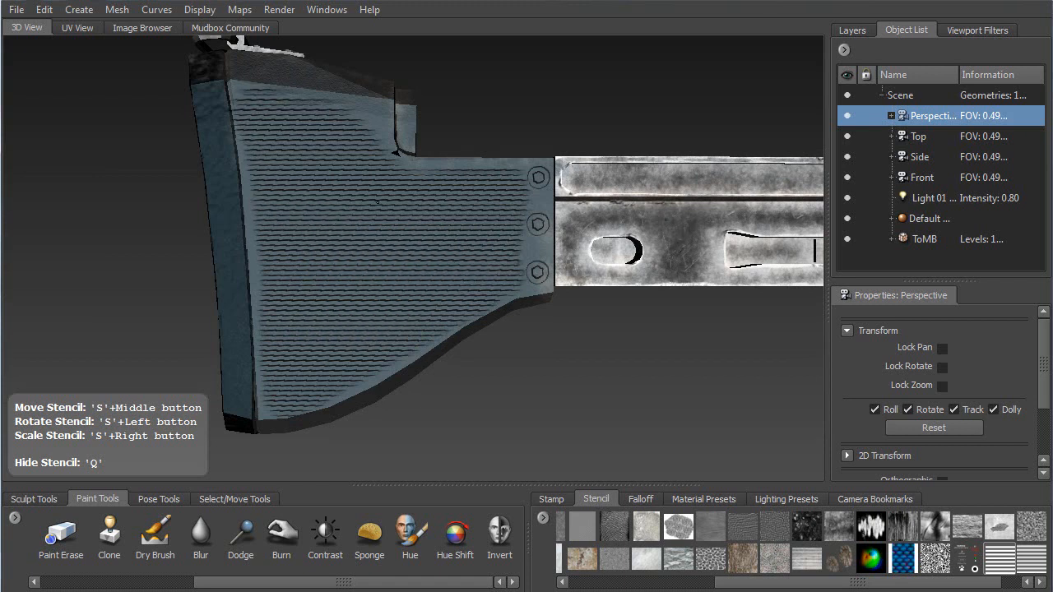
drag(349, 140, 349, 135)
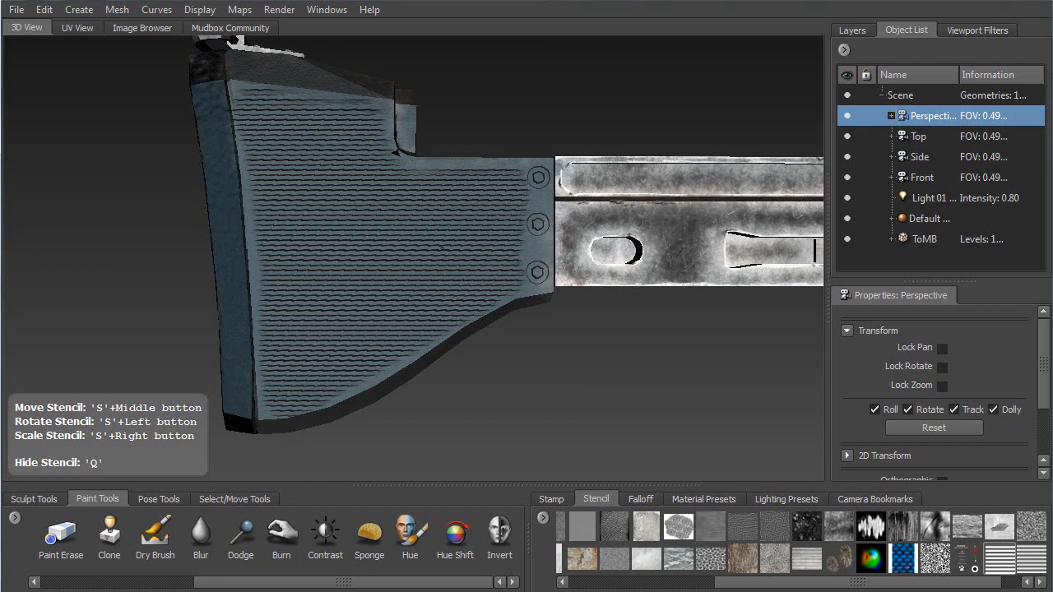
drag(380, 290, 299, 137)
mouse_move(364, 333)
mouse_down()
mouse_move(411, 255)
mouse_move(403, 271)
mouse_move(520, 275)
mouse_move(510, 288)
mouse_up()
key(q)
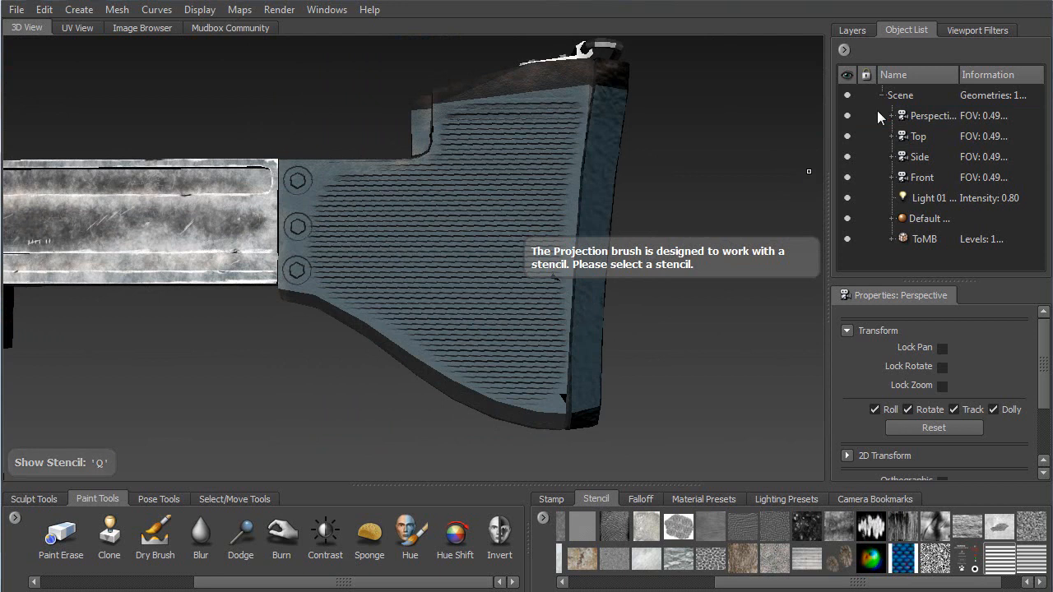
Step: Set up the Paint Brush with black colour and the flat, hard-edged falloff for painting on Mask 1 of Paint Layer 1
click(851, 30)
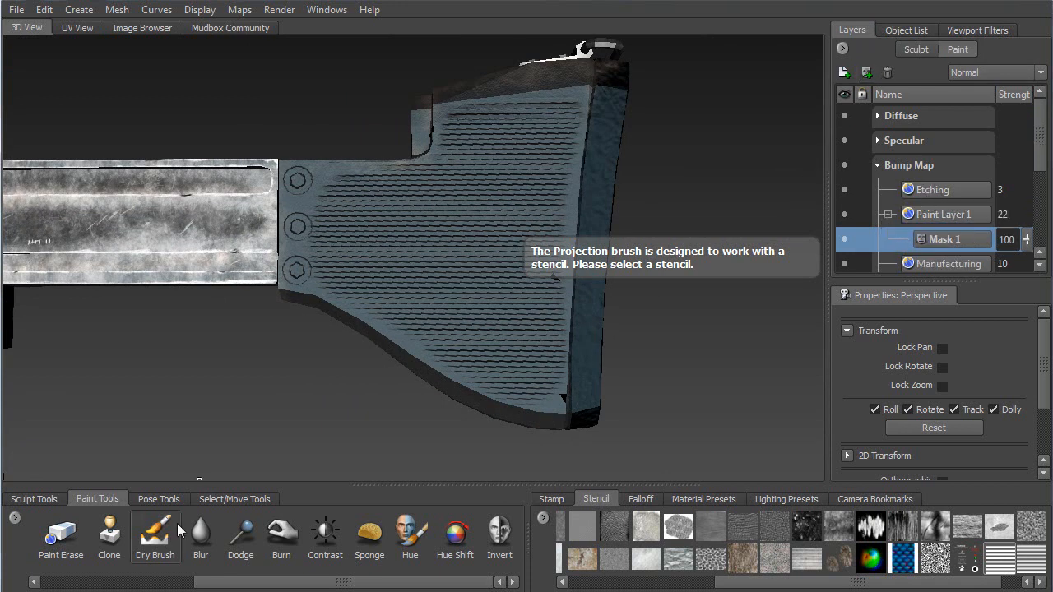
drag(220, 585, 59, 586)
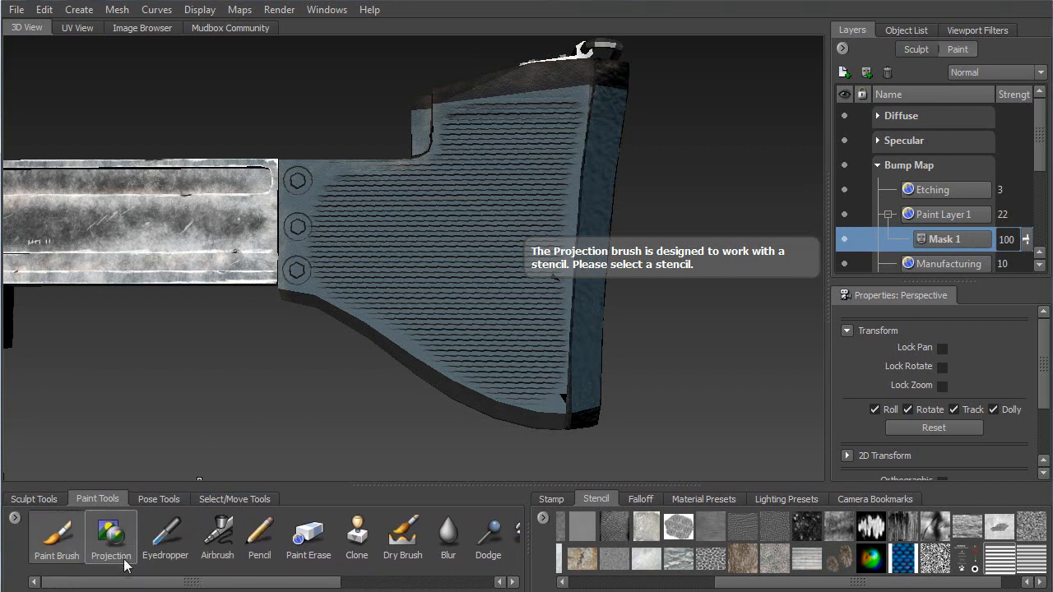
click(56, 535)
click(641, 499)
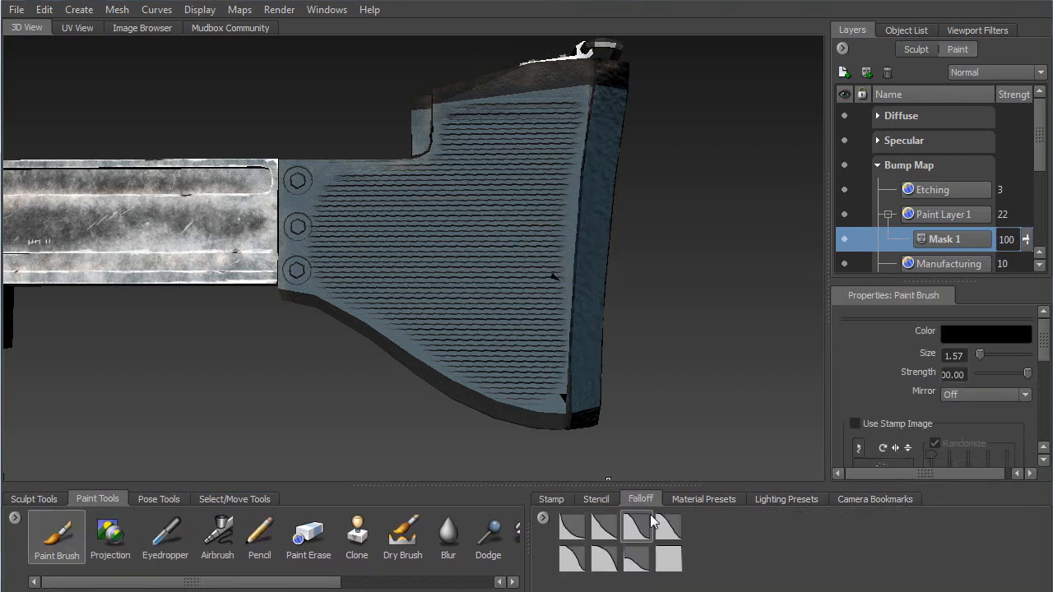
click(666, 561)
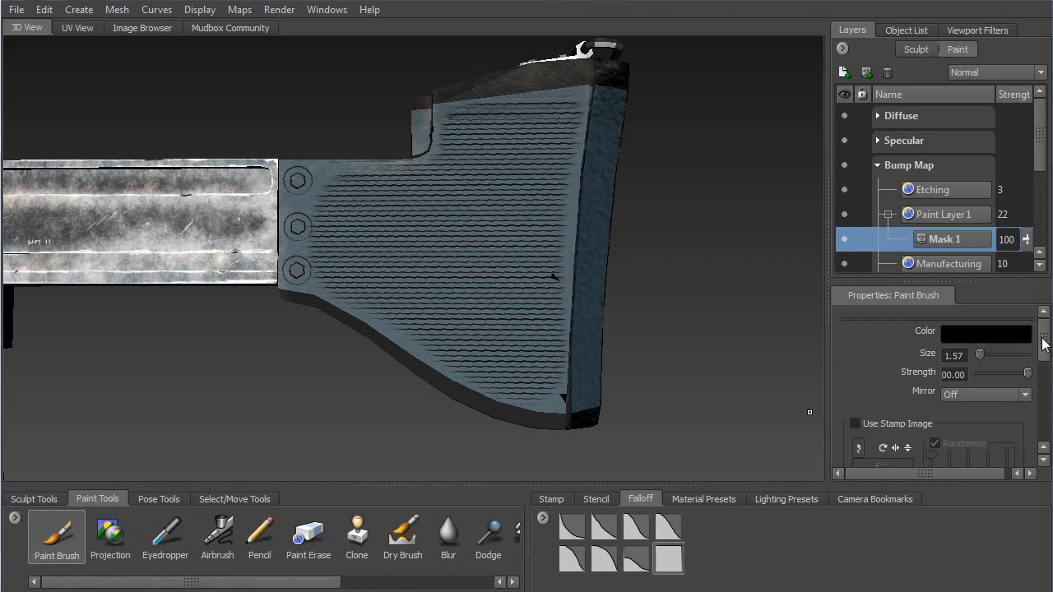
drag(1044, 349, 1037, 448)
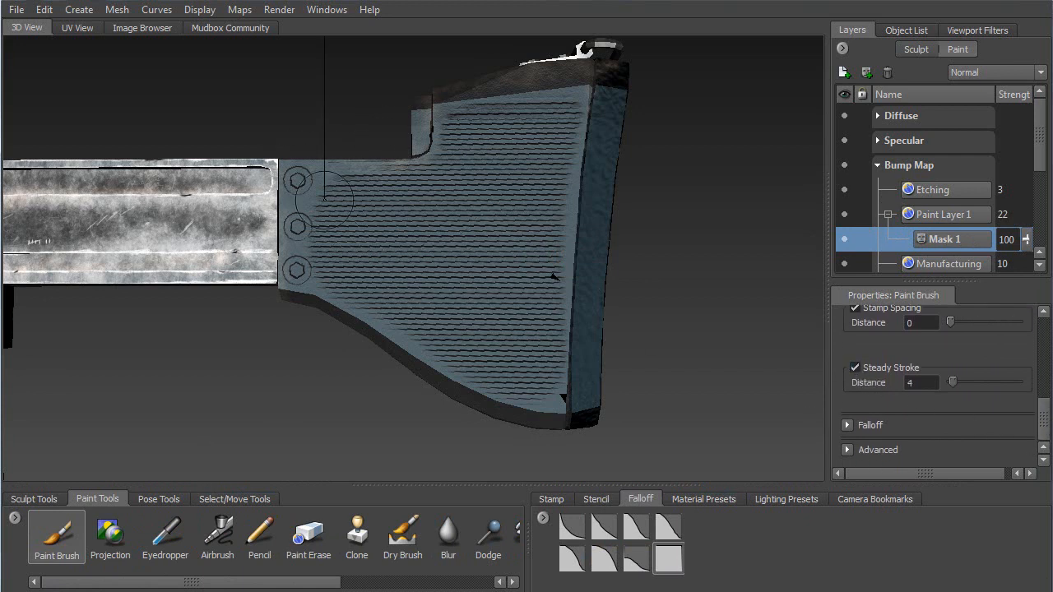
Step: Mask the faded stripe ends beside the hex bolts and along the upper and rear edges of the stock's side
mouse_move(317, 176)
mouse_down()
mouse_move(315, 320)
mouse_move(309, 228)
mouse_move(308, 284)
mouse_up()
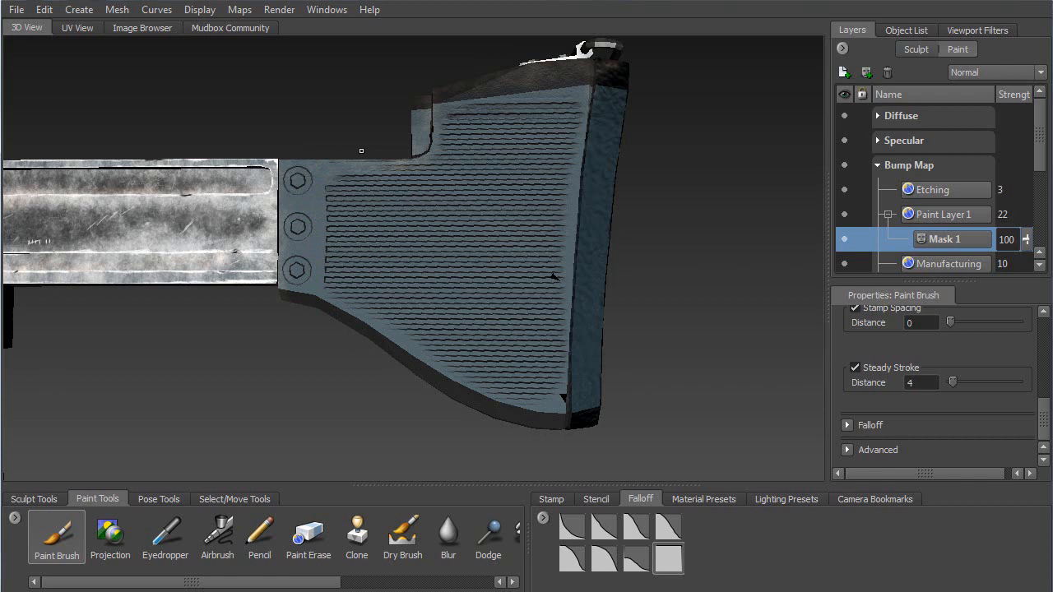
mouse_move(332, 163)
mouse_down()
mouse_move(445, 154)
mouse_move(453, 133)
mouse_move(444, 92)
mouse_move(482, 84)
mouse_move(598, 102)
mouse_move(585, 143)
mouse_up()
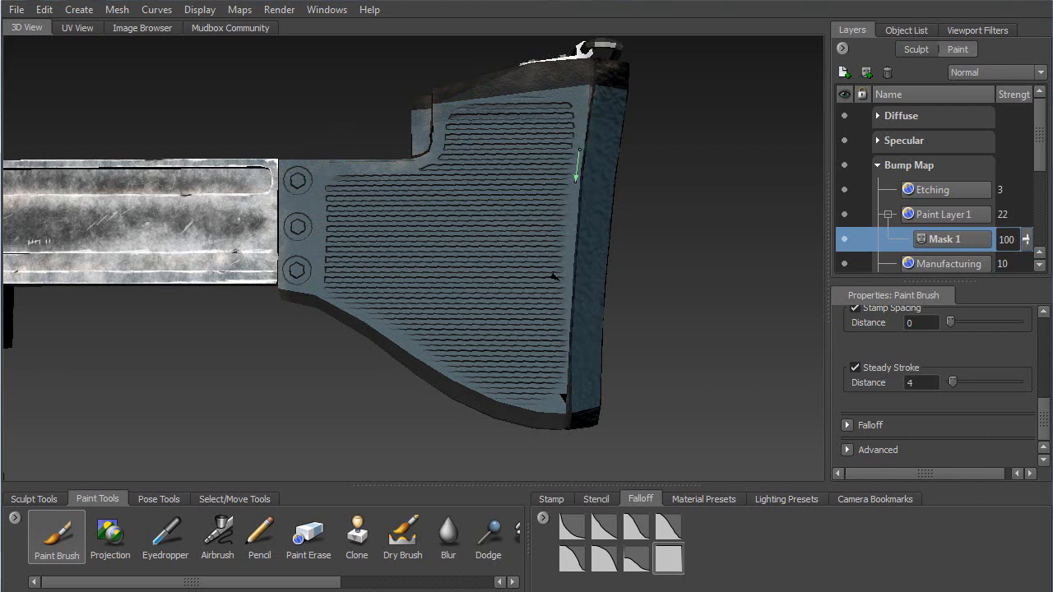
mouse_move(576, 200)
mouse_down()
mouse_move(562, 192)
mouse_move(576, 170)
mouse_move(575, 212)
mouse_move(578, 161)
mouse_move(574, 202)
mouse_up()
mouse_move(564, 354)
mouse_down()
mouse_move(549, 420)
mouse_move(520, 423)
mouse_move(471, 407)
mouse_up()
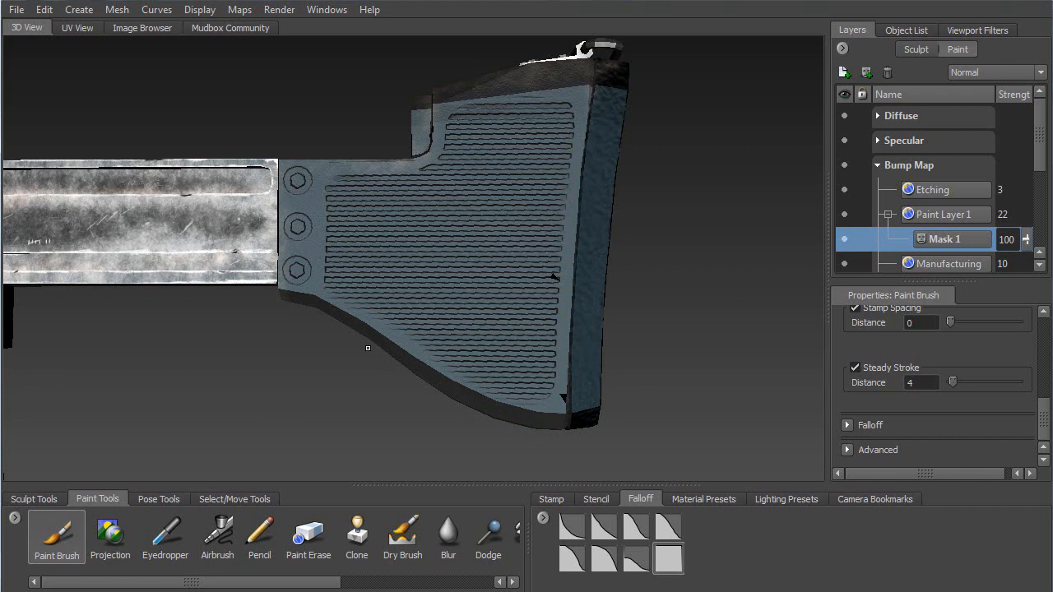
Step: Mask the stripes along the curved lower edge and sloped upper border of the same stock side
drag(328, 291, 403, 336)
mouse_move(454, 371)
mouse_down()
mouse_move(589, 414)
mouse_move(527, 403)
mouse_move(546, 406)
mouse_move(567, 378)
mouse_move(564, 394)
mouse_up()
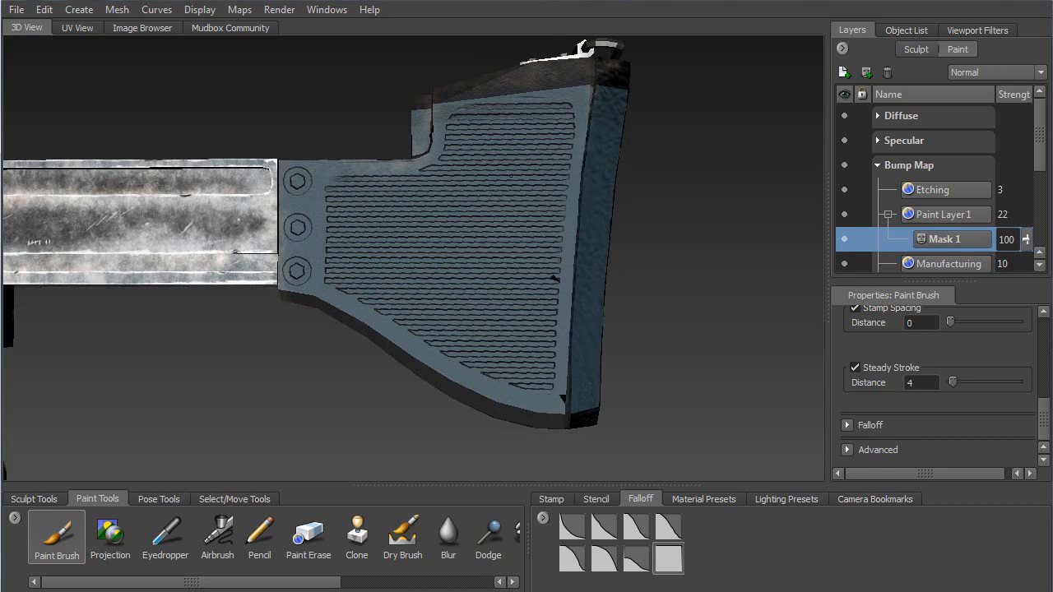
alt+drag(511, 173, 467, 150)
mouse_move(516, 104)
mouse_down()
mouse_move(502, 106)
mouse_move(581, 104)
mouse_up()
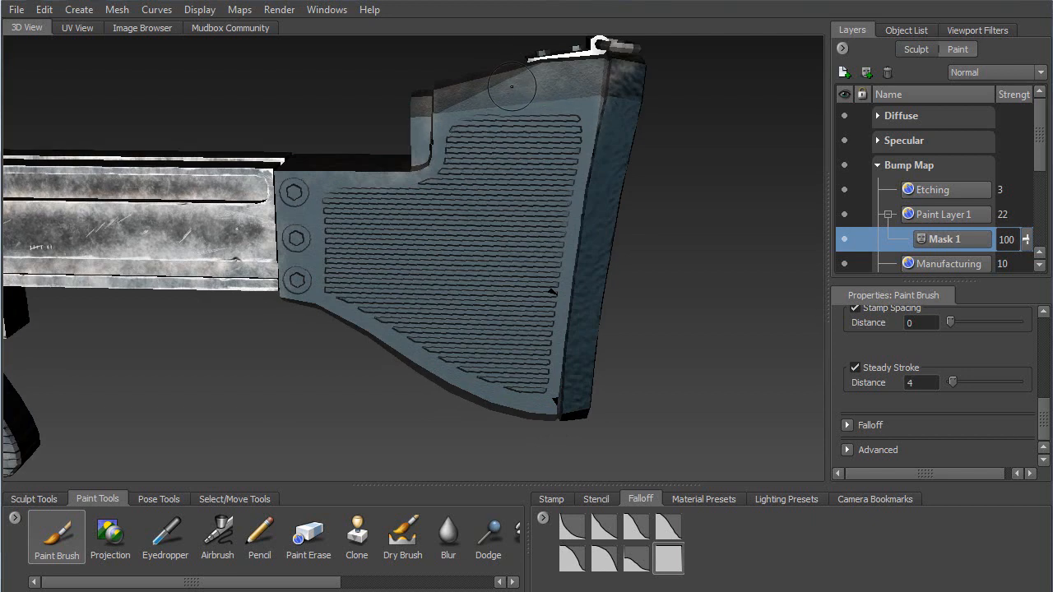
drag(487, 90, 581, 105)
Step: On the stock's opposite side, mask the stripe ends around the notch, beside the hex bolts and along the curved lower edge
mouse_move(337, 187)
alt+mouse_down()
mouse_move(98, 208)
mouse_move(105, 169)
mouse_move(127, 153)
alt+mouse_up()
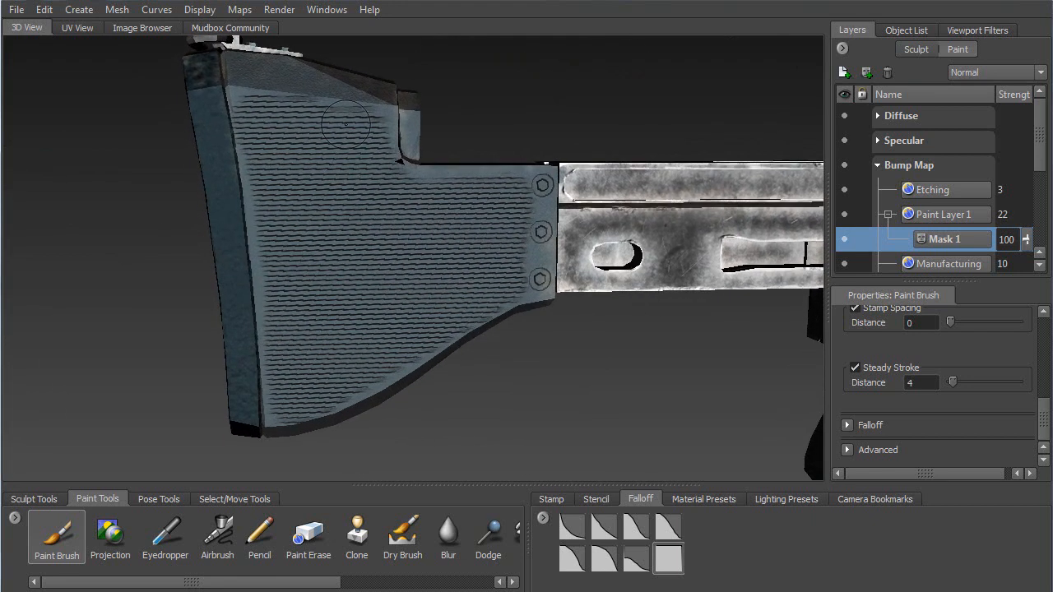
mouse_move(390, 107)
mouse_down()
mouse_move(396, 179)
mouse_move(452, 189)
mouse_up()
key(ctrl+z)
mouse_move(389, 110)
mouse_down()
mouse_move(398, 173)
mouse_move(430, 185)
mouse_up()
drag(524, 166, 532, 338)
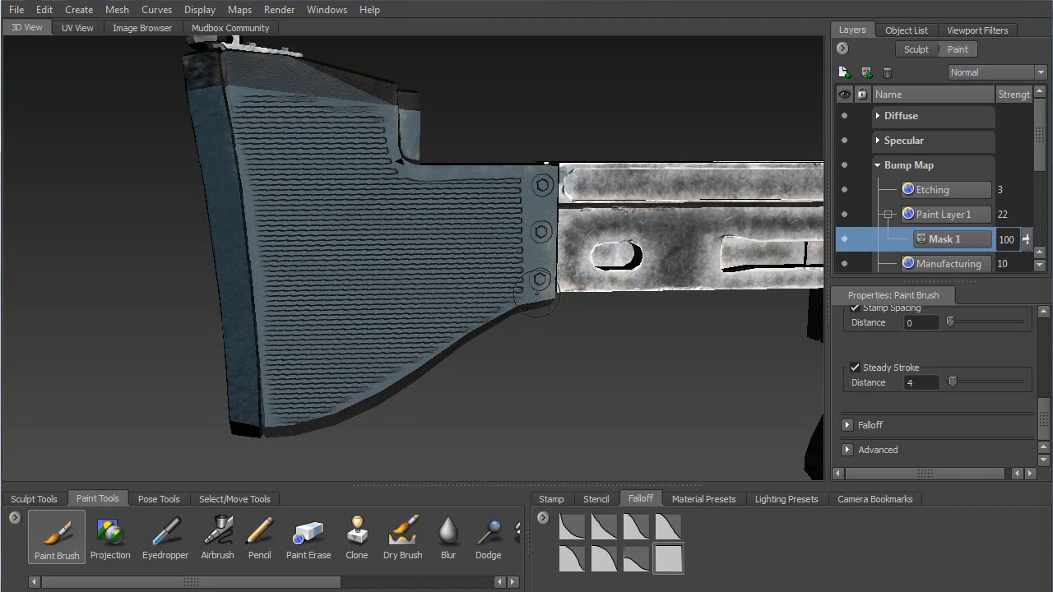
mouse_move(539, 292)
mouse_down()
mouse_move(481, 313)
mouse_move(326, 414)
mouse_move(251, 433)
mouse_move(334, 424)
mouse_up()
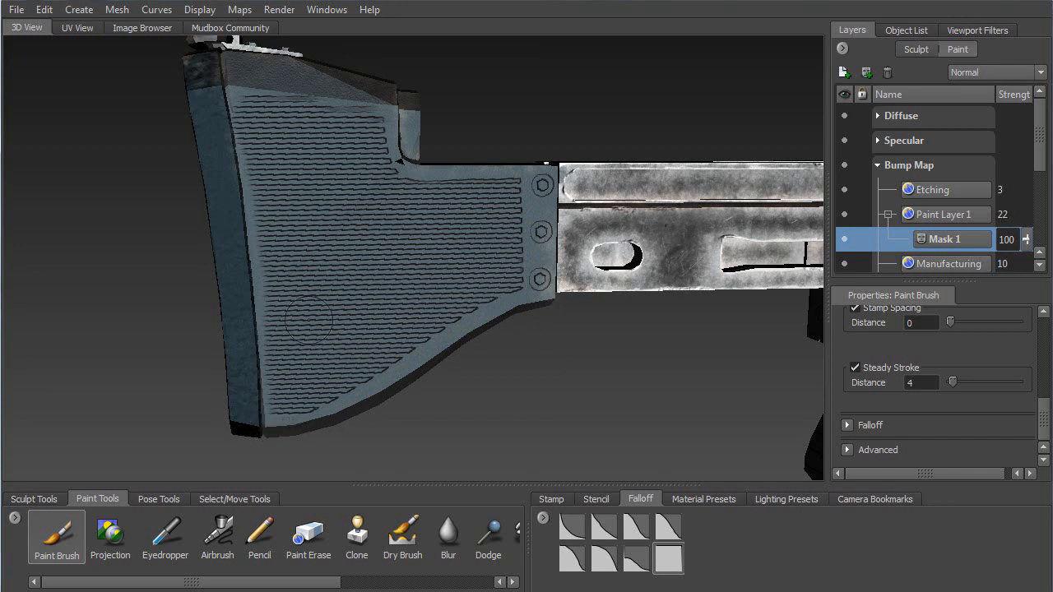
Step: Mask the stripes along the butt pad border and the sloped upper edge on the opposite side of the stock
mouse_move(231, 103)
mouse_down()
mouse_move(229, 93)
mouse_move(246, 202)
mouse_up()
mouse_move(261, 338)
mouse_down()
mouse_move(268, 424)
mouse_move(281, 438)
mouse_move(324, 442)
mouse_up()
mouse_move(230, 97)
mouse_down()
mouse_move(237, 129)
mouse_move(245, 79)
mouse_move(302, 75)
mouse_move(354, 92)
mouse_up()
mouse_move(208, 58)
mouse_down()
mouse_move(255, 115)
mouse_move(271, 82)
mouse_move(289, 79)
mouse_move(384, 107)
mouse_move(406, 153)
mouse_up()
Step: Solo Paint Layer 1 in the Bump Map and merge its mask into it with Merge Visible
alt+drag(494, 99, 591, 79)
mouse_move(475, 240)
alt+mouse_down()
mouse_move(534, 257)
mouse_move(543, 272)
mouse_move(515, 284)
mouse_move(502, 257)
mouse_move(459, 239)
alt+mouse_up()
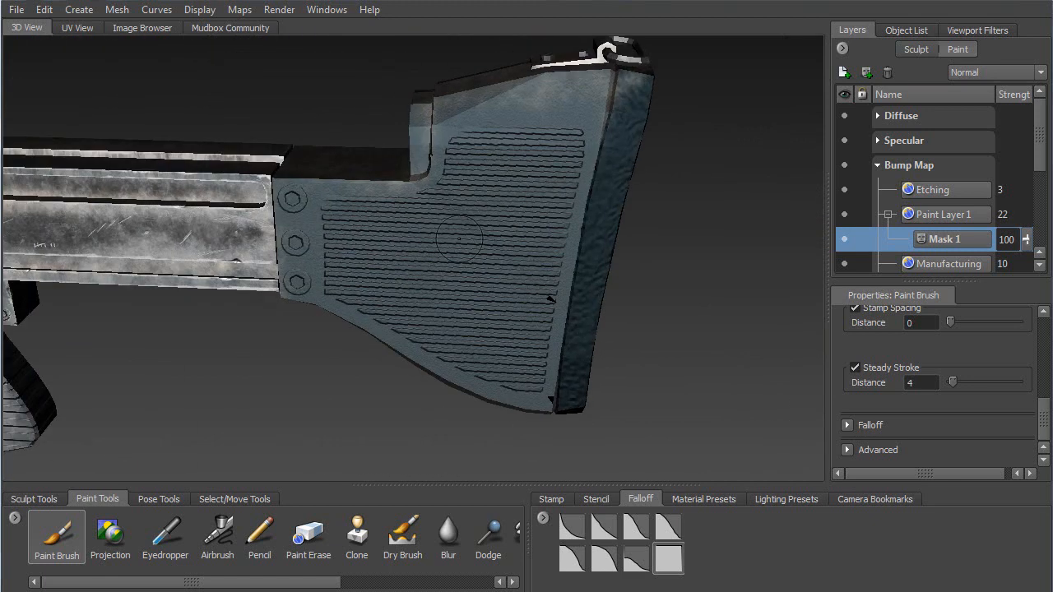
alt+drag(379, 306, 730, 301)
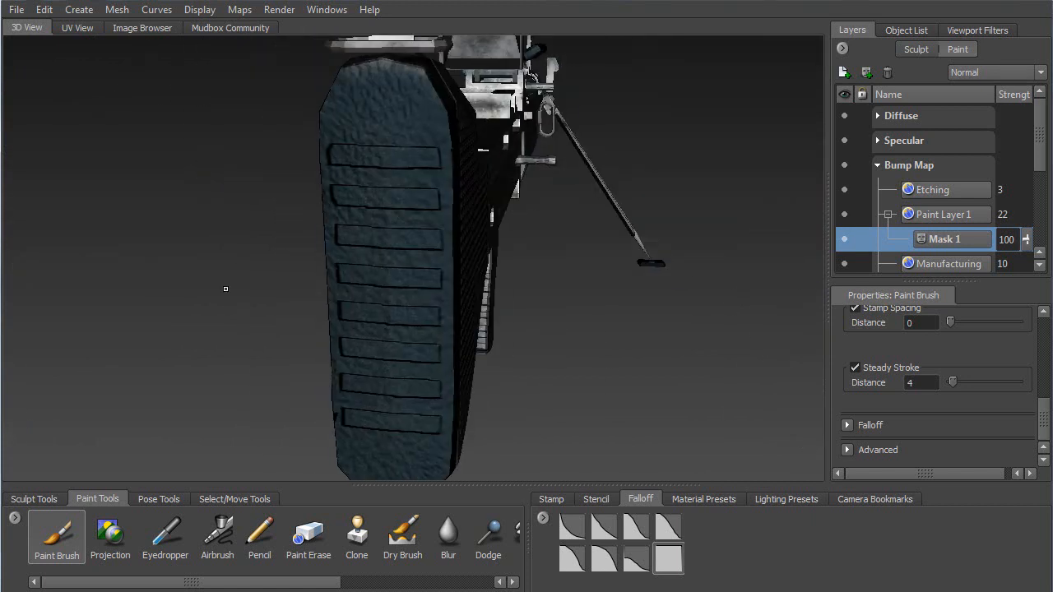
alt+drag(173, 299, 332, 233)
alt+right_drag(475, 430, 569, 256)
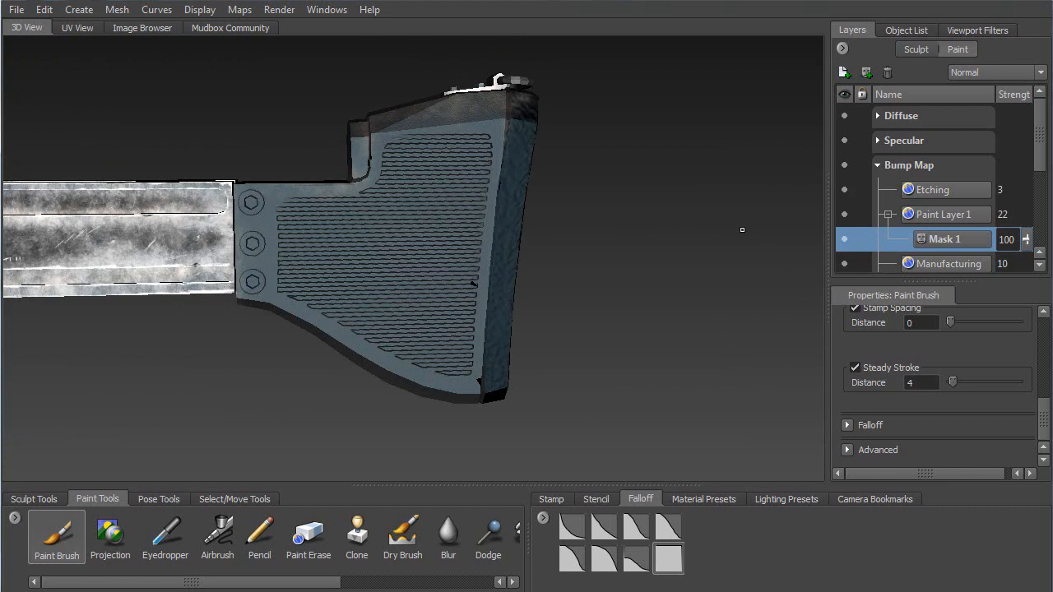
mouse_move(1041, 145)
mouse_down()
mouse_move(1043, 167)
mouse_move(1043, 146)
mouse_up()
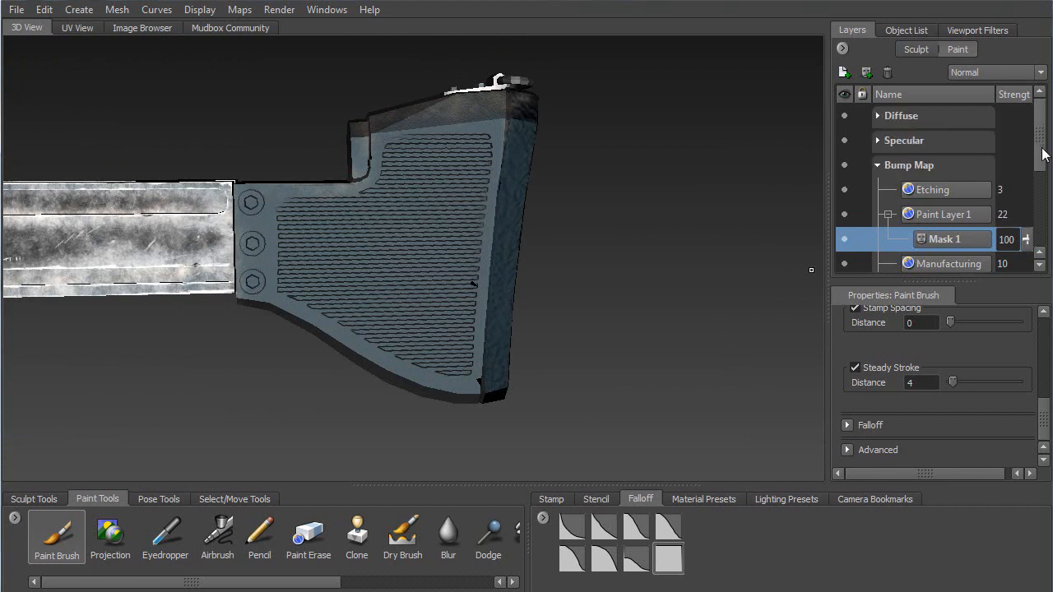
alt+click(844, 214)
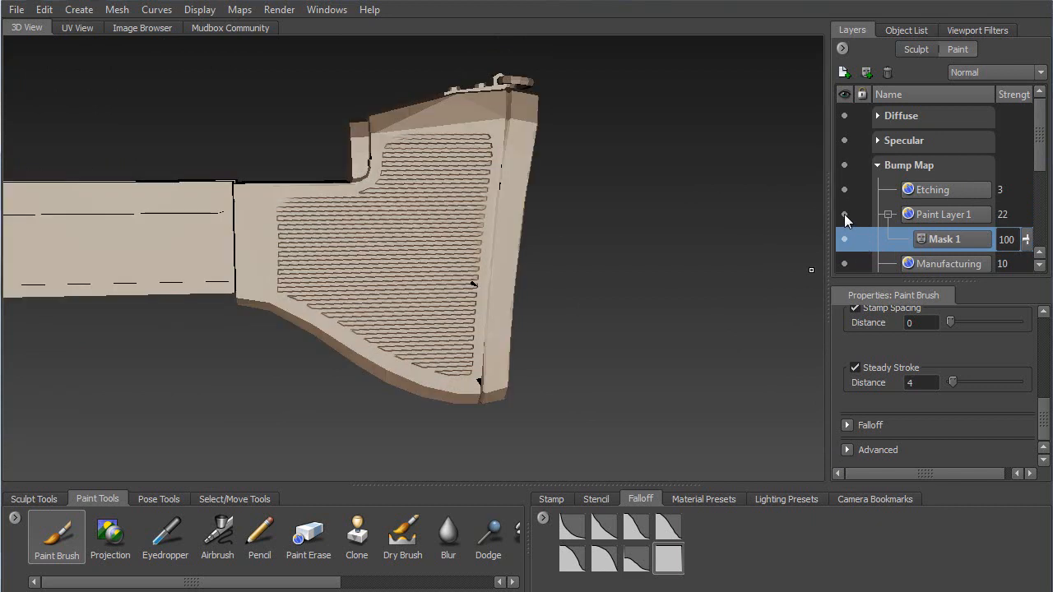
click(919, 212)
right_click(932, 215)
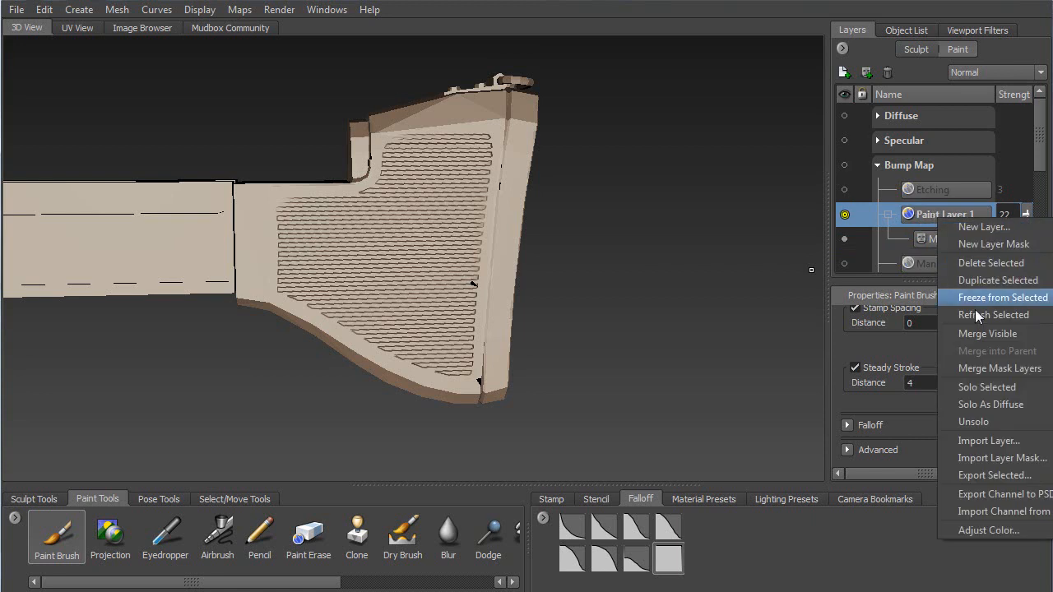
click(996, 333)
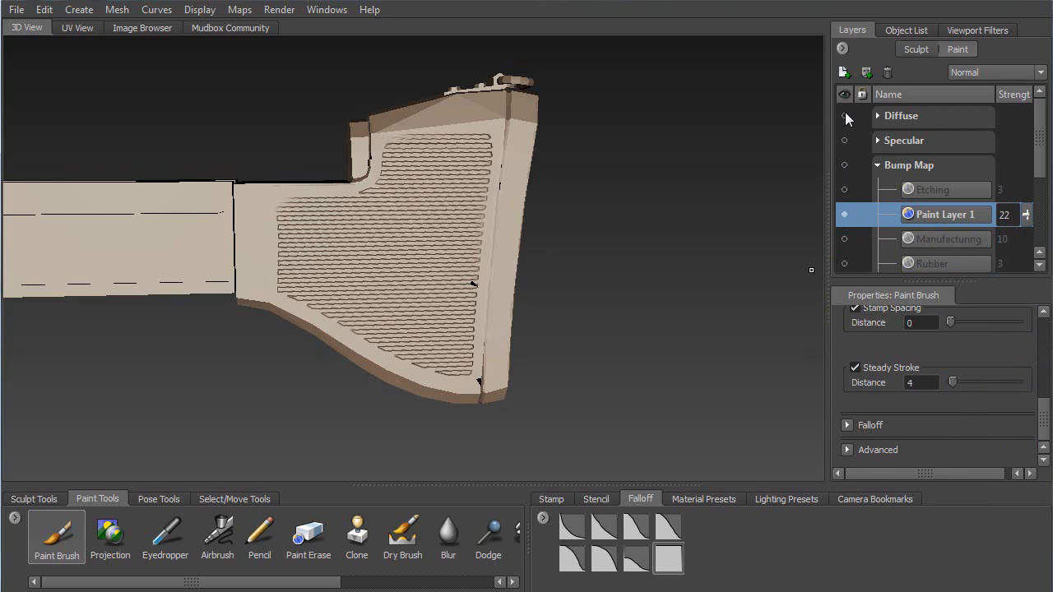
Step: Make the Diffuse, Specular and Bump Map channels visible again
click(845, 139)
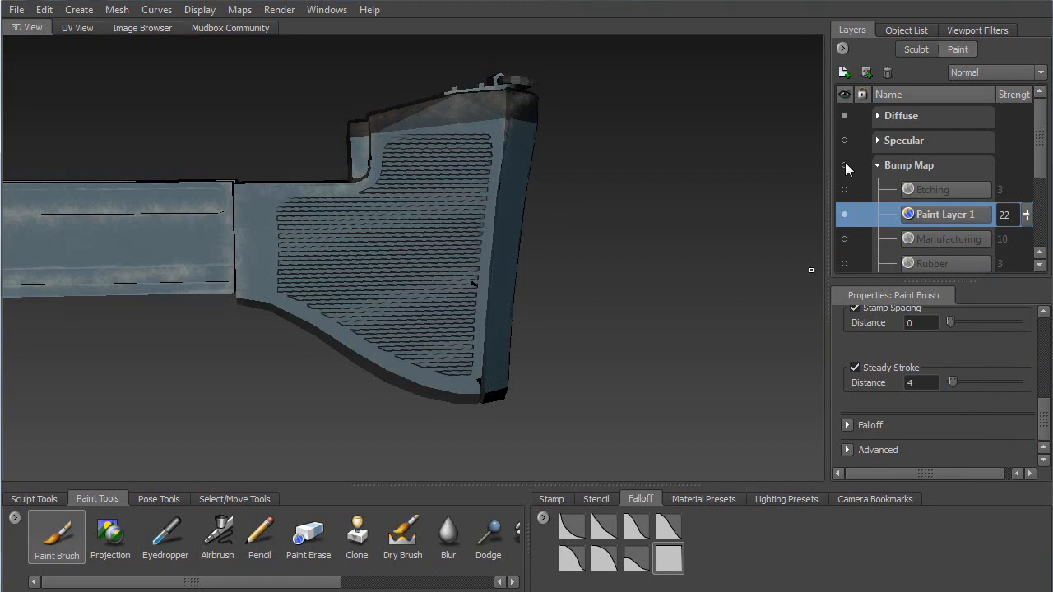
click(845, 165)
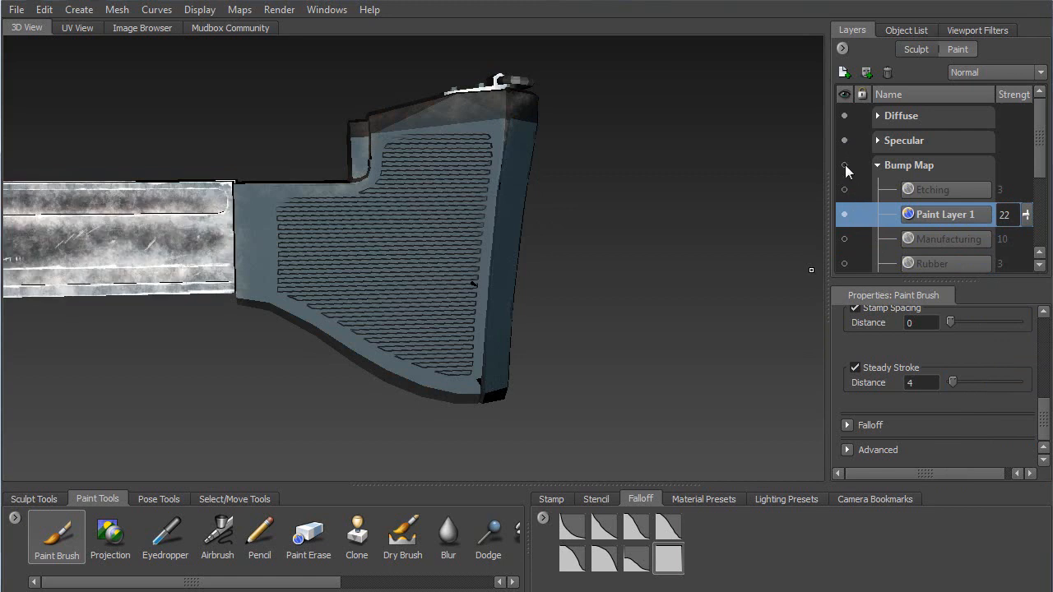
click(845, 165)
mouse_move(1042, 145)
mouse_down()
mouse_move(1044, 231)
mouse_move(1041, 185)
mouse_up()
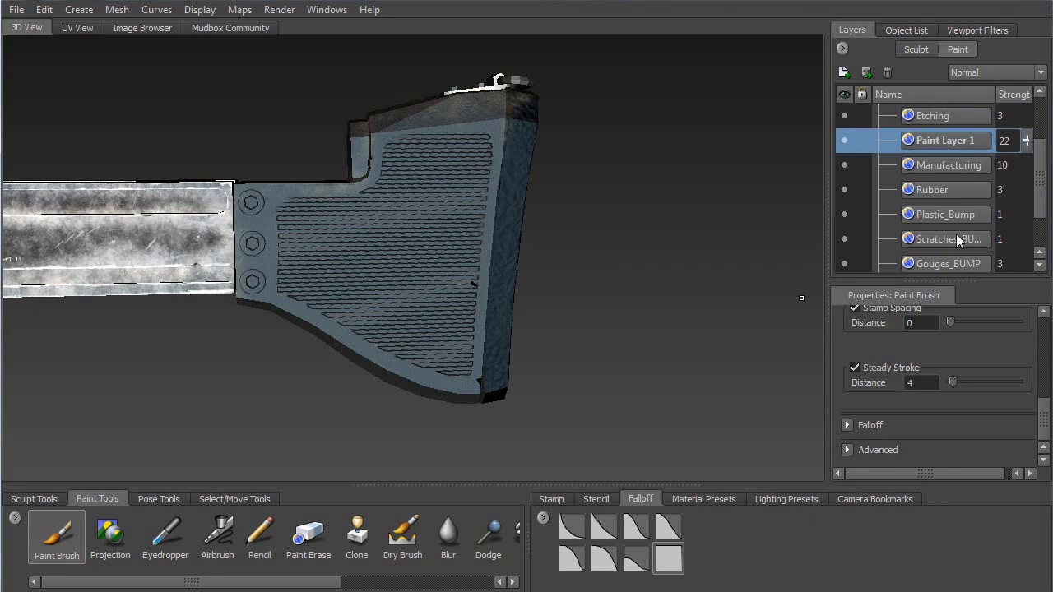
Step: Examine the bump detail along the gun from the stock and grip to the handguard and barrels
alt+drag(398, 361, 259, 329)
alt+middle_drag(362, 296, 185, 277)
alt+middle_drag(362, 271, 185, 288)
alt+right_drag(354, 280, 199, 203)
alt+middle_drag(354, 288, 206, 285)
alt+drag(206, 286, 545, 304)
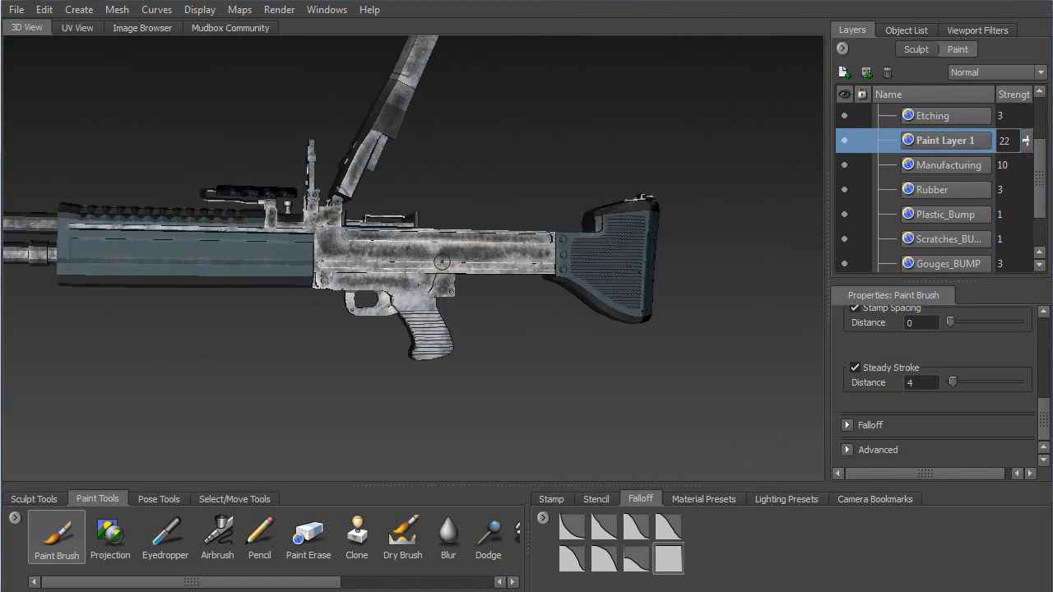
alt+middle_drag(330, 278, 602, 239)
alt+drag(440, 228, 463, 227)
alt+right_drag(463, 227, 445, 290)
alt+drag(445, 290, 454, 264)
scroll(1039, 178, down, 1)
scroll(928, 176, up, 4)
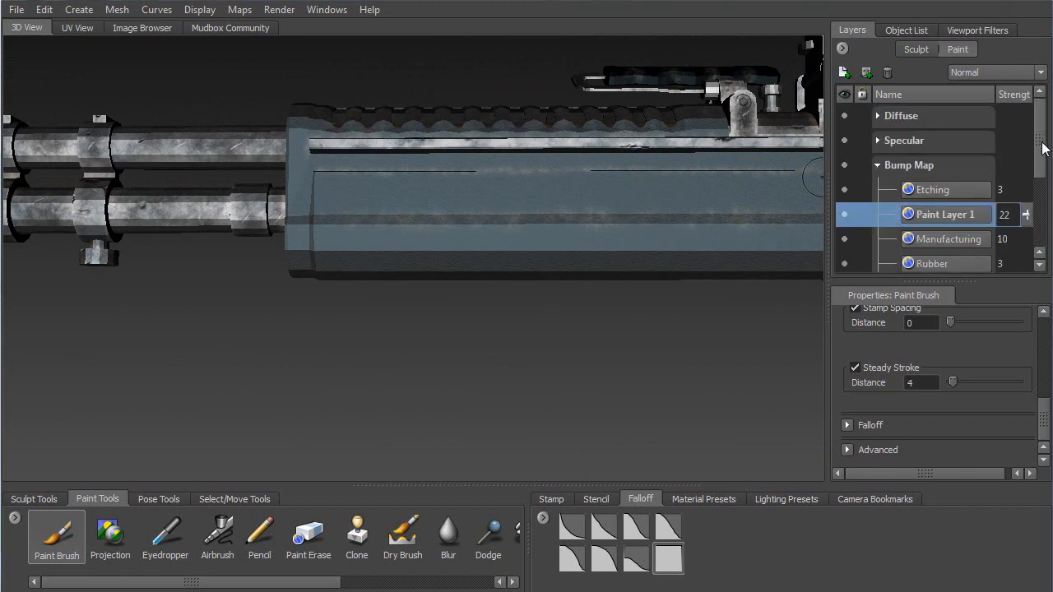
Step: Review the Bump Map layers down to BumpBase and examine the handguard, receiver and stock from several angles
click(878, 165)
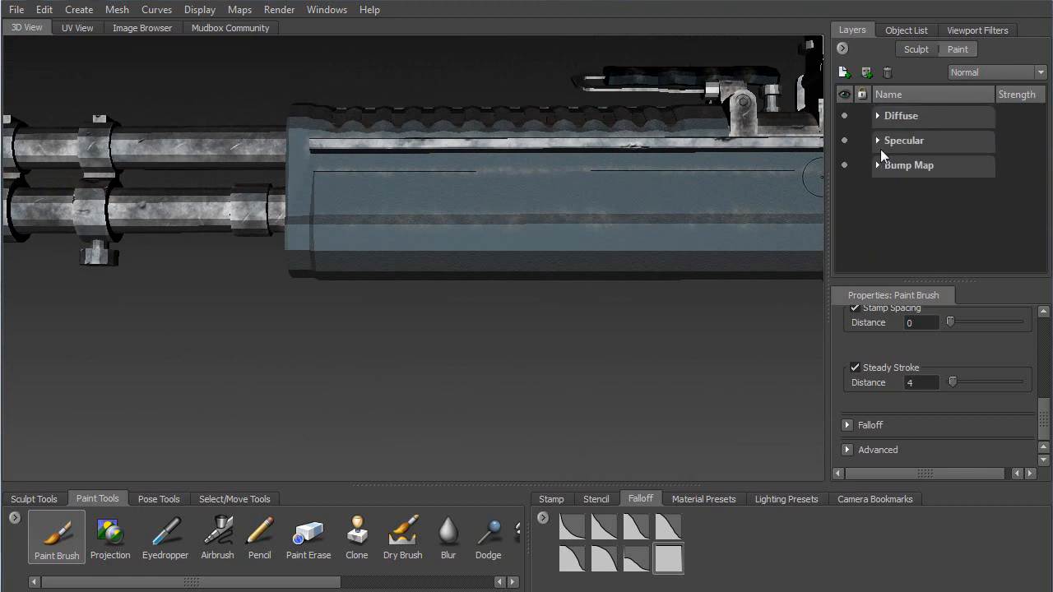
click(878, 165)
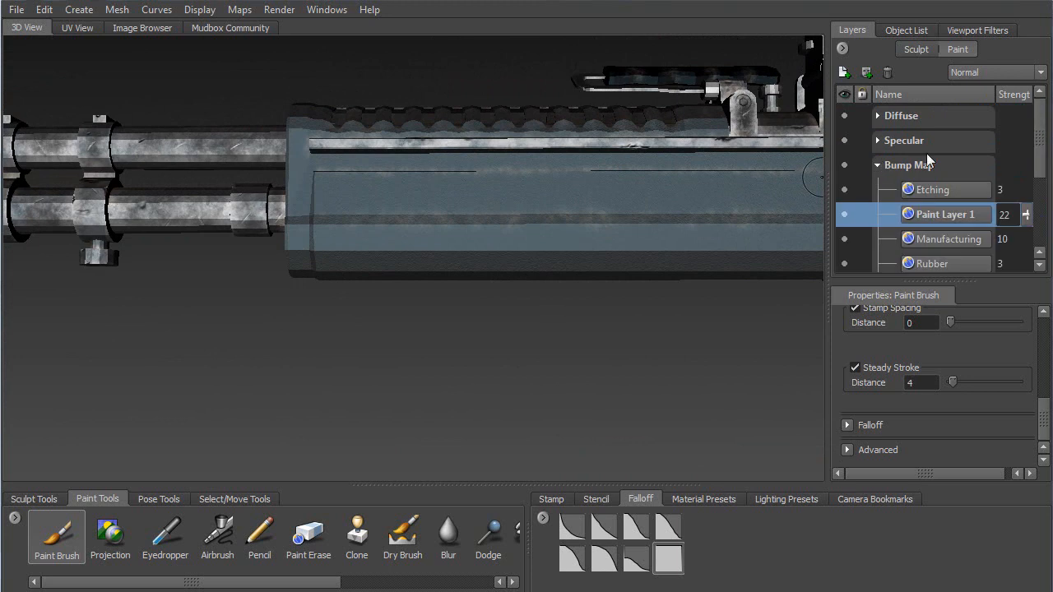
drag(1038, 141, 1046, 203)
alt+middle_drag(673, 221, 286, 257)
alt+middle_drag(379, 133, 395, 201)
alt+right_drag(395, 201, 447, 313)
alt+drag(447, 313, 588, 276)
alt+middle_drag(578, 298, 309, 214)
alt+right_drag(310, 214, 280, 165)
alt+drag(416, 234, 367, 257)
alt+middle_drag(481, 314, 182, 219)
alt+drag(358, 231, 445, 257)
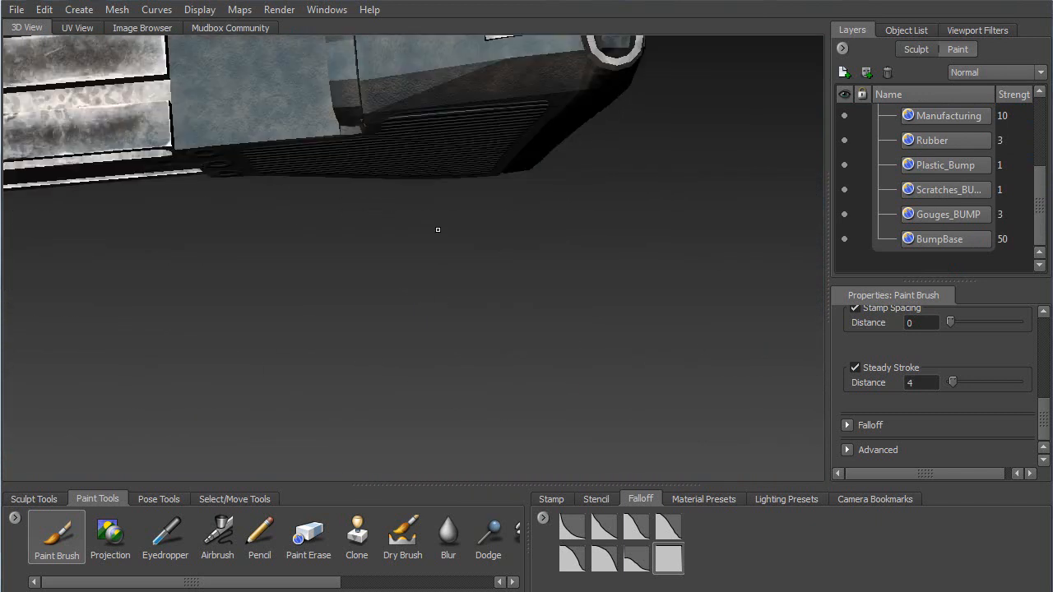
Step: Examine the textured surfaces of the stock, pistol grip, receiver and handguard from below and from both sides
alt+middle_drag(445, 257, 355, 420)
alt+drag(355, 420, 348, 239)
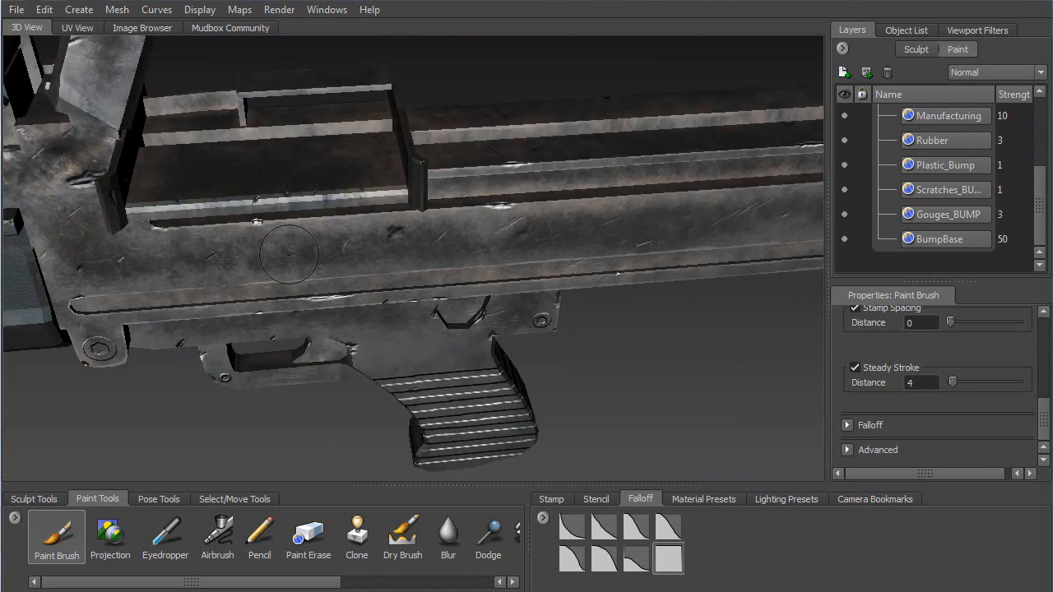
alt+middle_drag(289, 254, 605, 226)
alt+right_drag(605, 226, 313, 263)
alt+middle_drag(213, 268, 741, 218)
alt+drag(419, 372, 371, 239)
alt+middle_drag(724, 234, 157, 253)
mouse_move(343, 238)
alt+mouse_down()
mouse_move(395, 201)
mouse_move(362, 162)
mouse_move(213, 177)
alt+mouse_up()
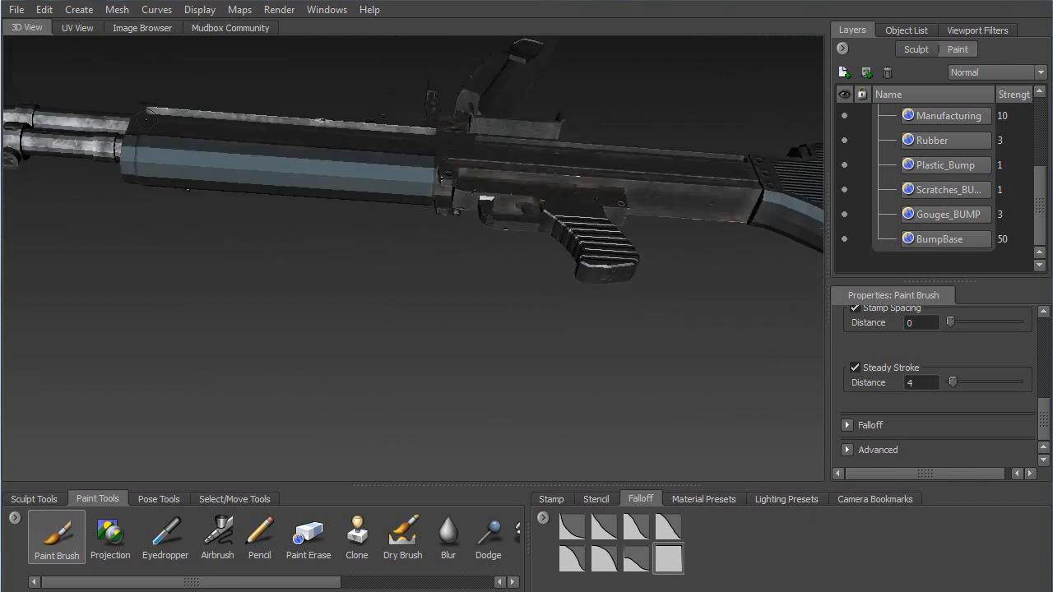
alt+drag(393, 188, 605, 206)
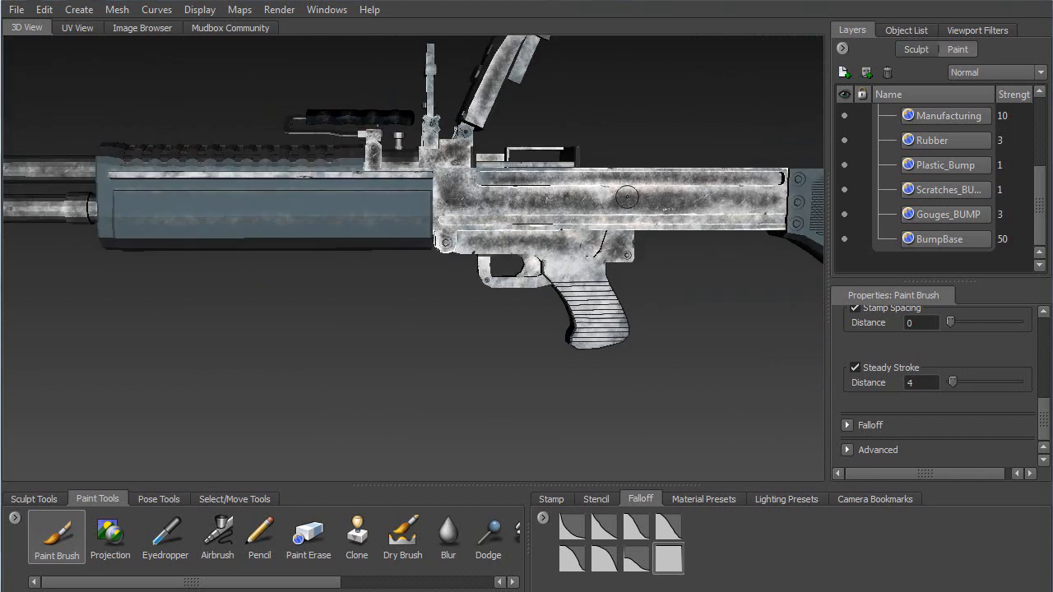
alt+middle_drag(605, 207, 351, 155)
alt+right_drag(365, 294, 341, 424)
alt+middle_drag(288, 264, 741, 300)
mouse_move(334, 223)
alt+mouse_down()
mouse_move(312, 177)
mouse_move(419, 129)
mouse_move(472, 306)
mouse_move(468, 281)
mouse_move(272, 271)
mouse_move(85, 292)
alt+mouse_up()
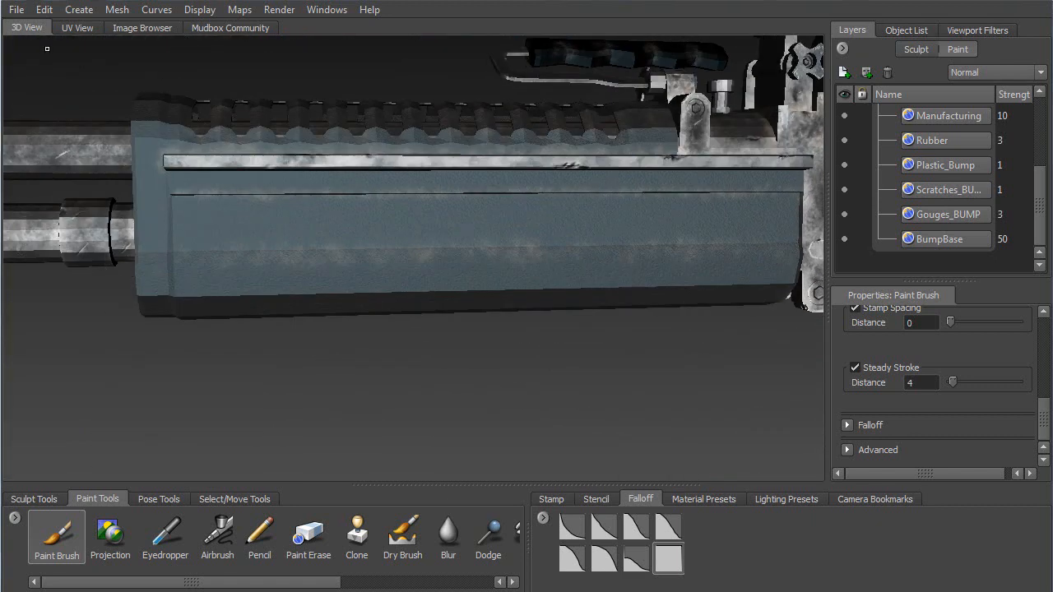
Step: Bring the Bump Map's Paint Layer 1 into view in the layer list and save the scene
drag(1041, 197, 1039, 156)
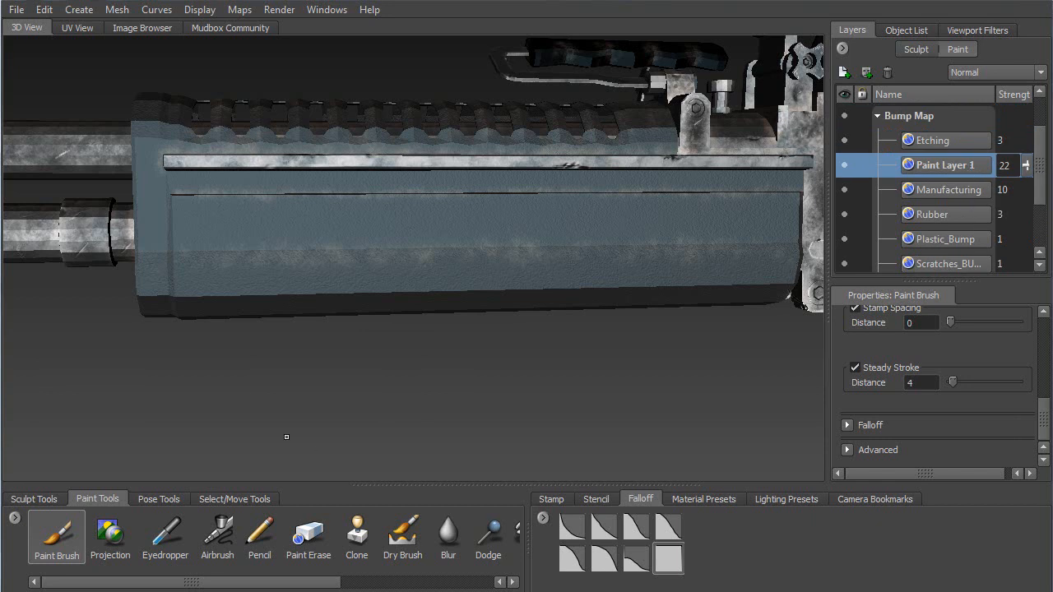
alt+drag(293, 286, 292, 224)
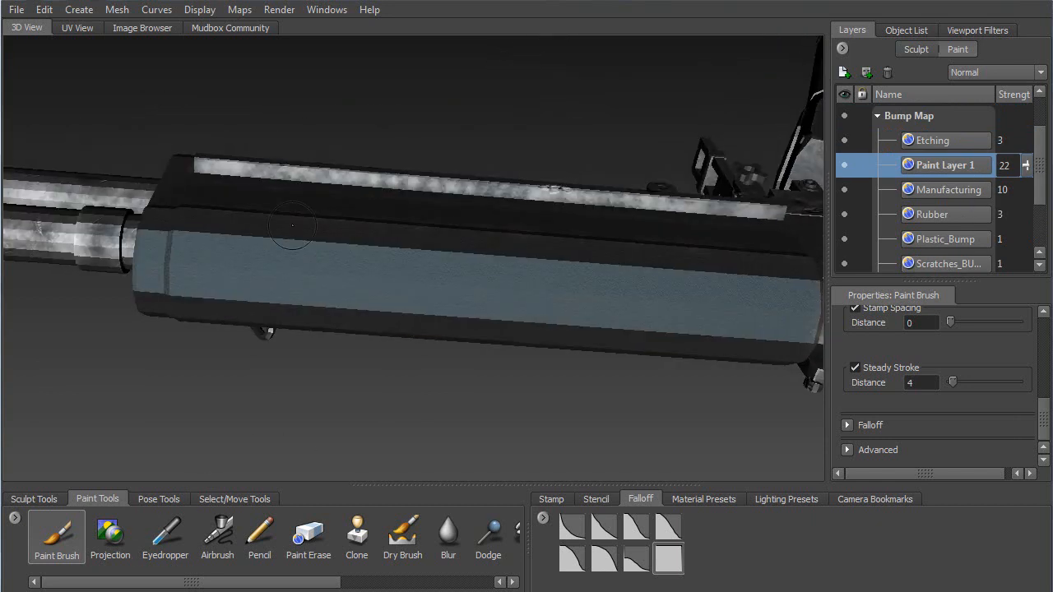
click(17, 10)
click(54, 75)
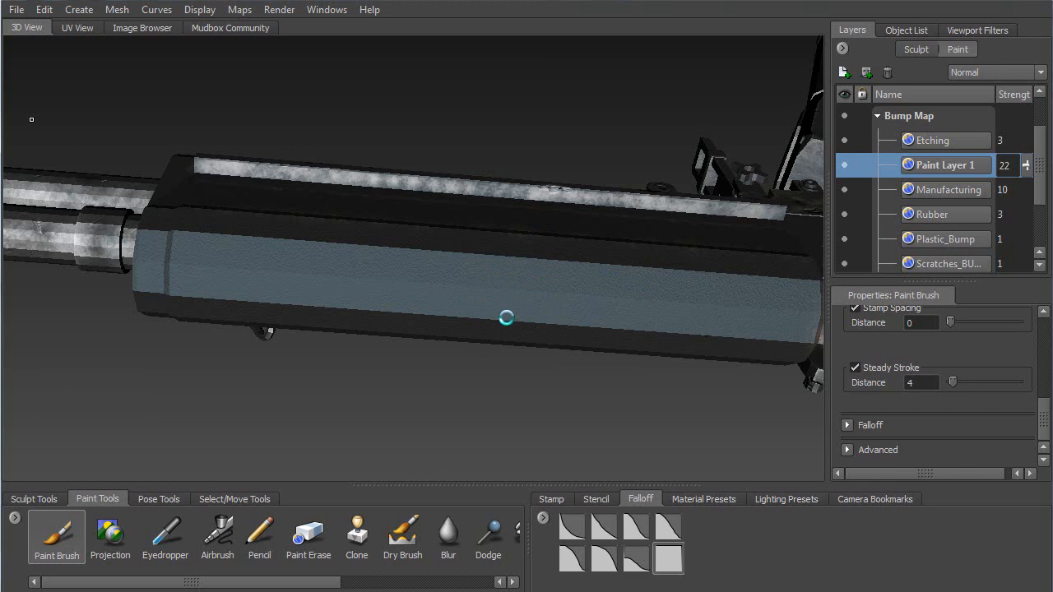
Step: Paint a dot and five short crosswise strokes along the handguard on Paint Layer 1
alt+drag(531, 291, 585, 216)
click(255, 260)
drag(323, 251, 321, 291)
drag(416, 293, 416, 257)
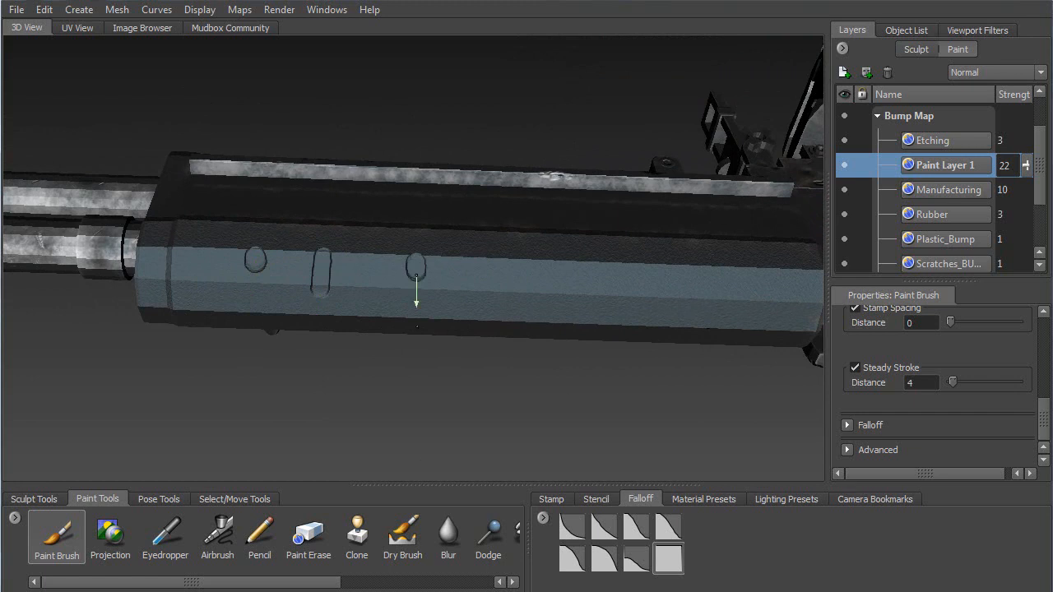
drag(499, 249, 497, 289)
drag(609, 255, 608, 306)
drag(708, 255, 706, 309)
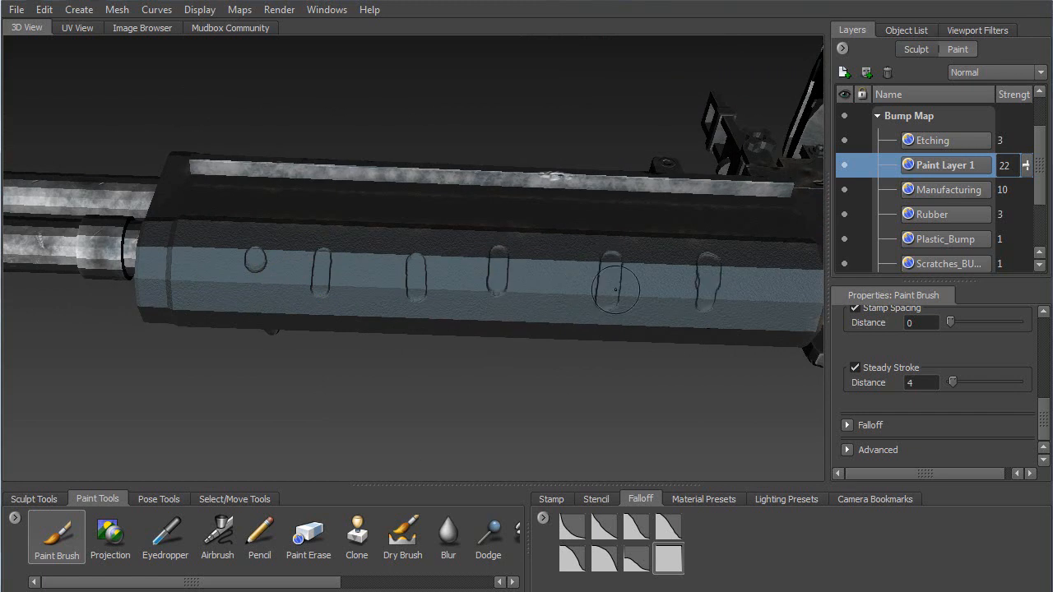
Step: Flatten the model to UV space, accept the topology warning and examine the handguard strokes on the UV layout
click(117, 9)
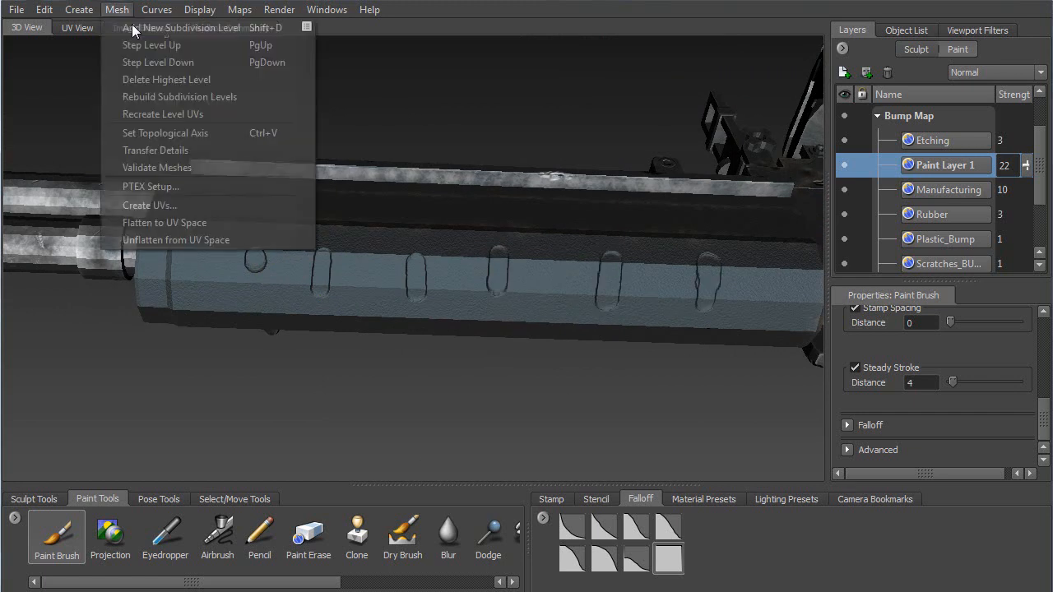
click(164, 223)
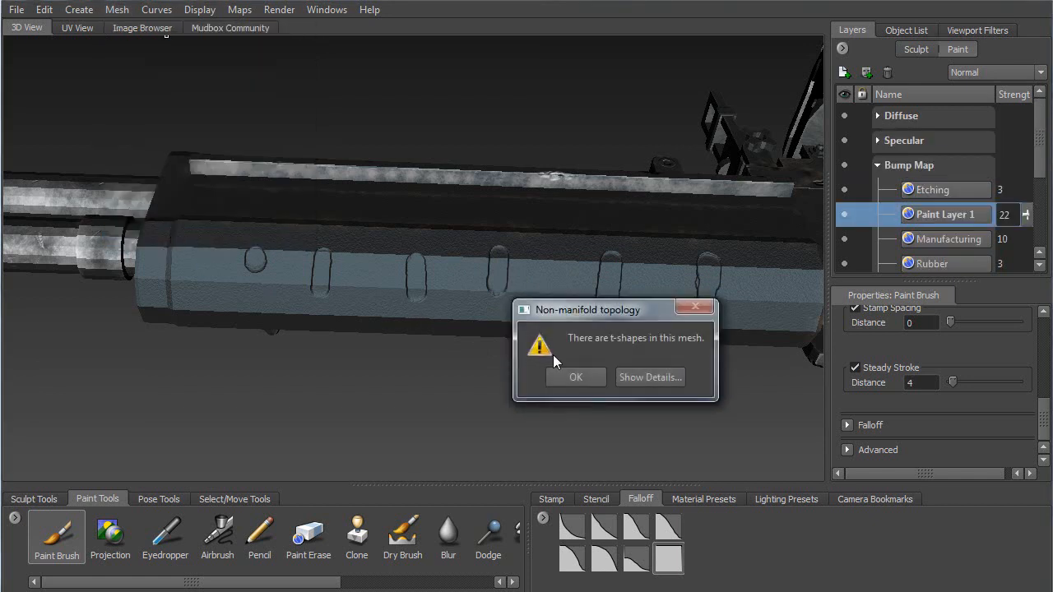
key(Return)
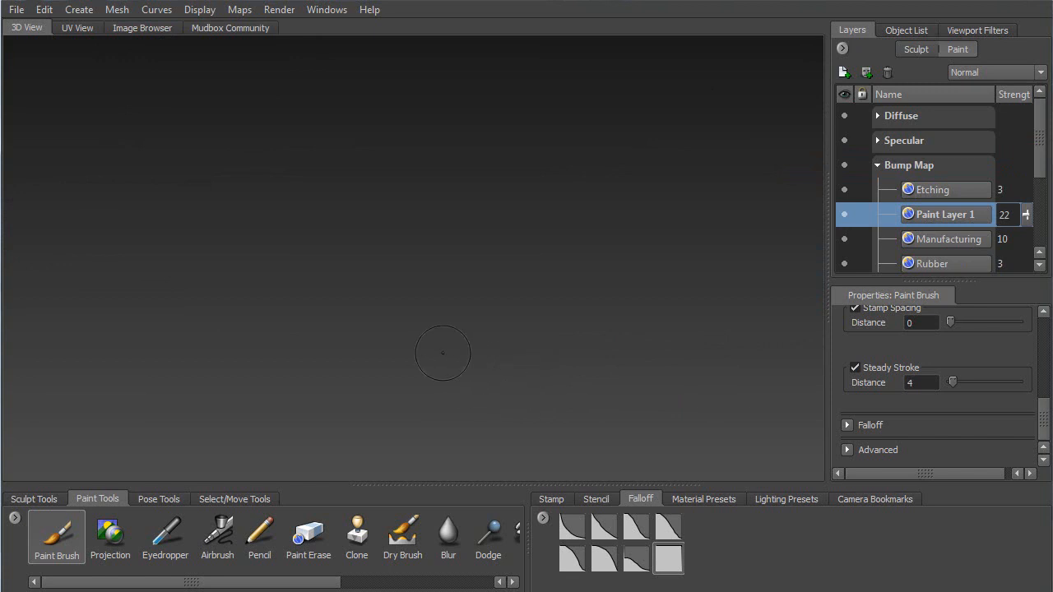
alt+drag(440, 350, 539, 339)
alt+right_drag(539, 339, 419, 265)
alt+middle_drag(420, 265, 564, 243)
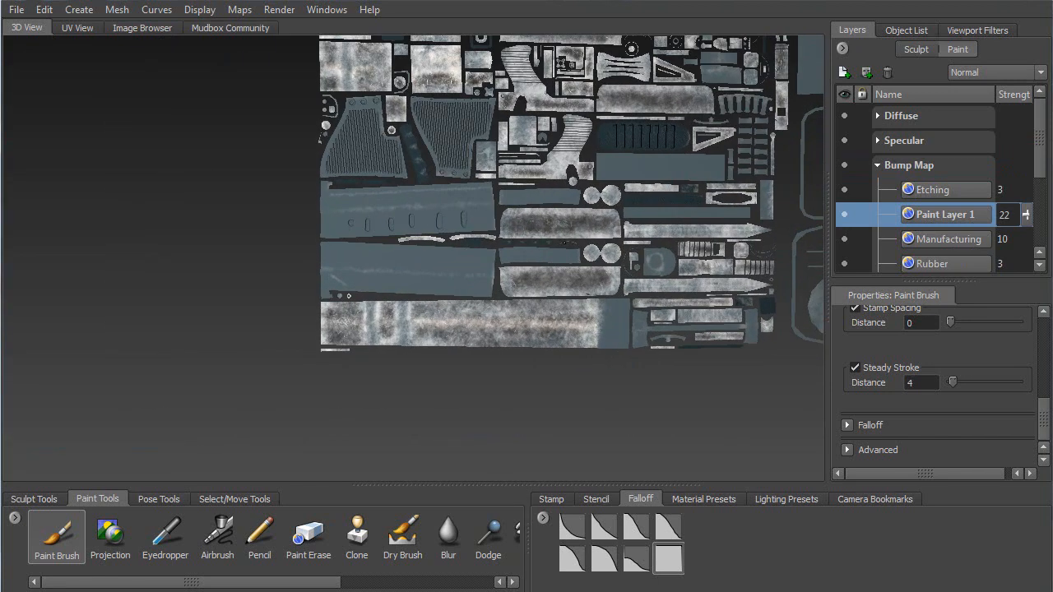
alt+right_drag(565, 243, 568, 348)
alt+middle_drag(525, 251, 478, 302)
mouse_move(410, 232)
alt+middle_down()
mouse_move(389, 236)
mouse_move(391, 226)
alt+middle_up()
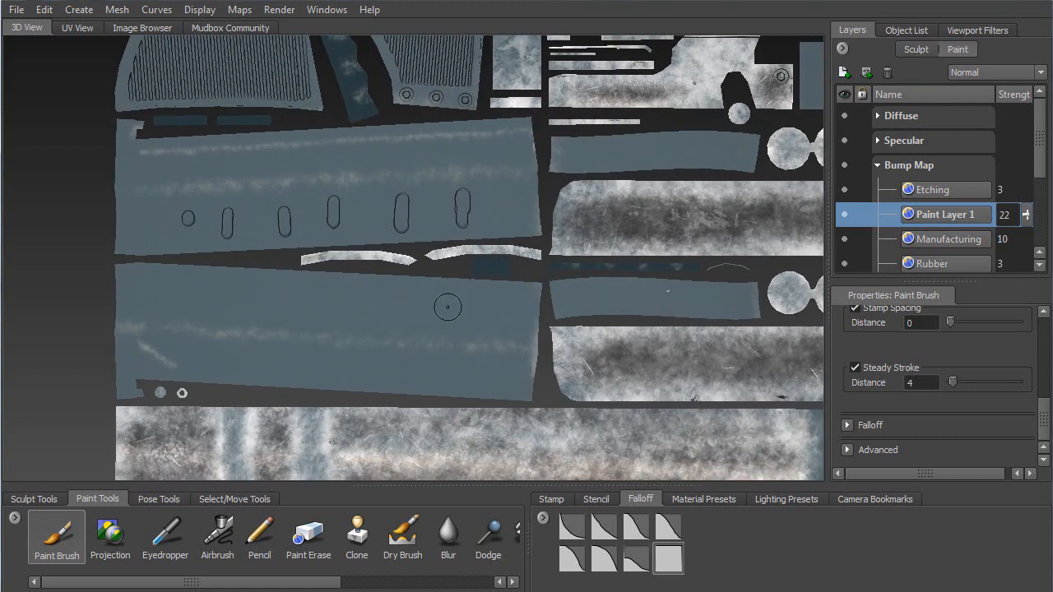
Step: Unflatten the model from UV space and undo the strokes painted on the handguard
key(alt+t)
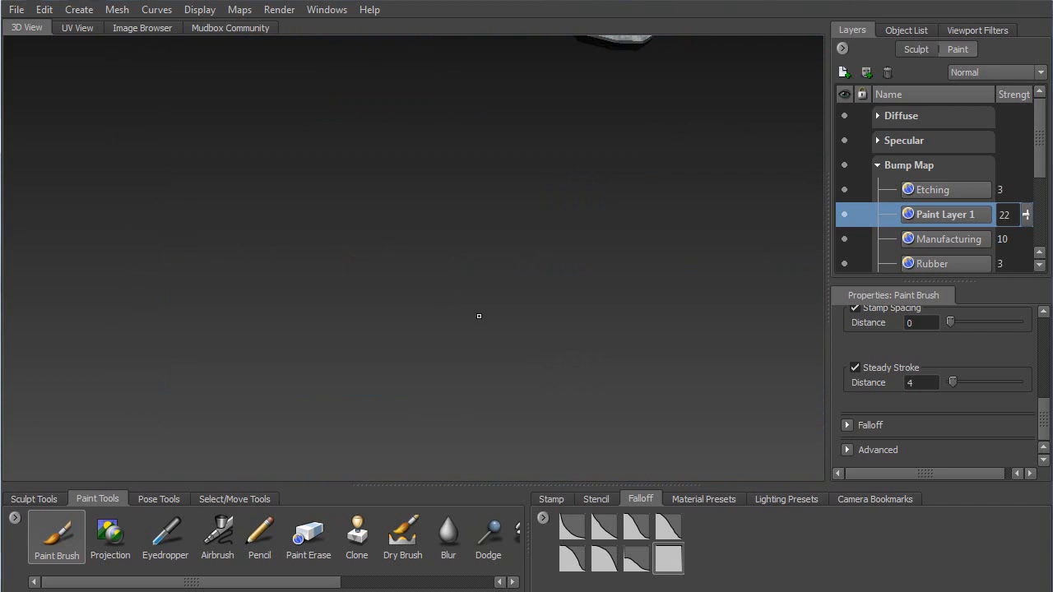
alt+right_drag(478, 314, 475, 103)
alt+middle_drag(475, 102, 159, 209)
alt+right_drag(159, 209, 377, 244)
alt+drag(378, 244, 676, 203)
alt+middle_drag(676, 202, 488, 177)
key(ctrl+z)
key(ctrl+z)
Step: Paint one straight crosswise stroke over the underside of the handguard
alt+drag(475, 205, 497, 182)
alt+middle_drag(496, 284, 507, 80)
drag(386, 176, 388, 216)
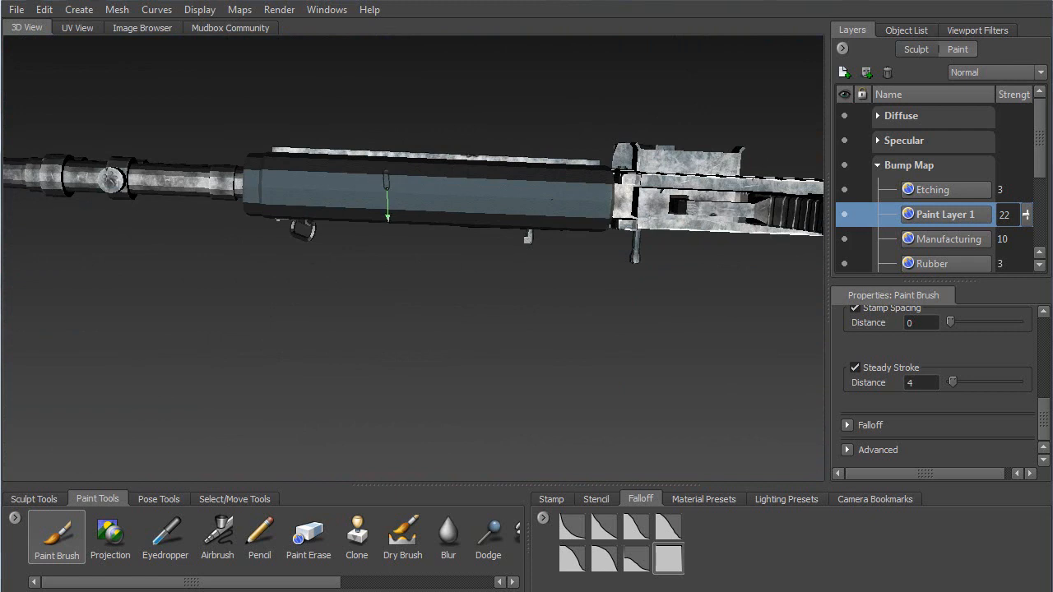
Step: Flatten the model to UV space again and examine where the crosswise stroke spans the two handguard UV shells
click(117, 9)
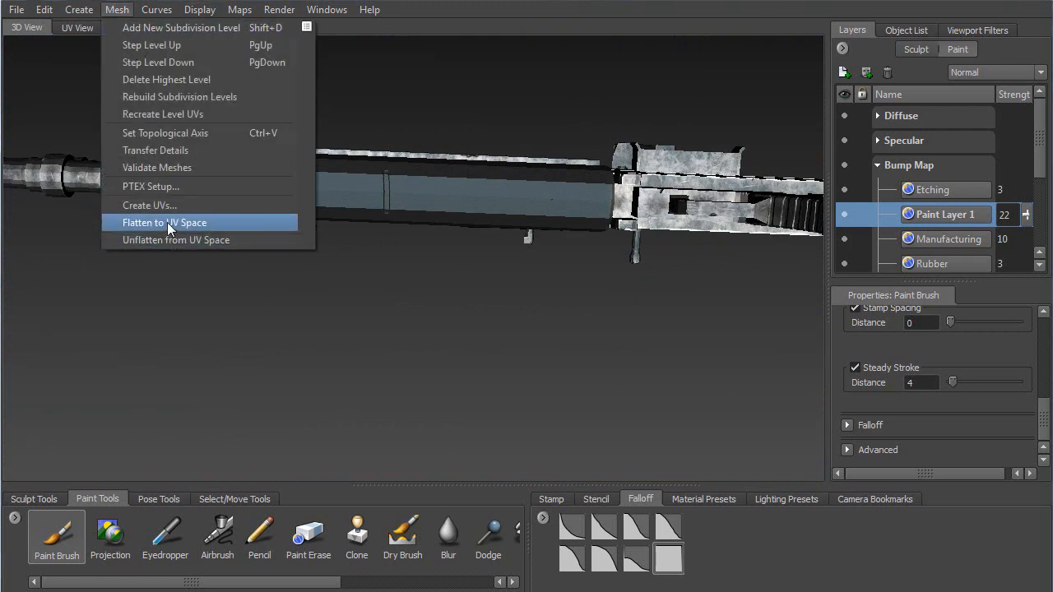
click(166, 223)
click(573, 377)
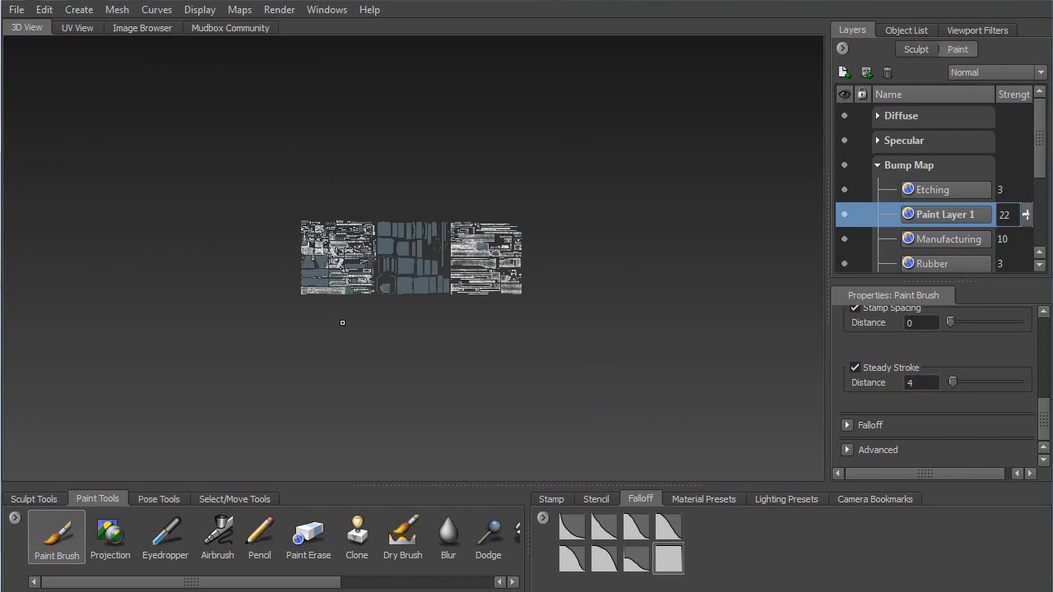
alt+middle_drag(445, 381, 646, 316)
scroll(493, 428, up, 2)
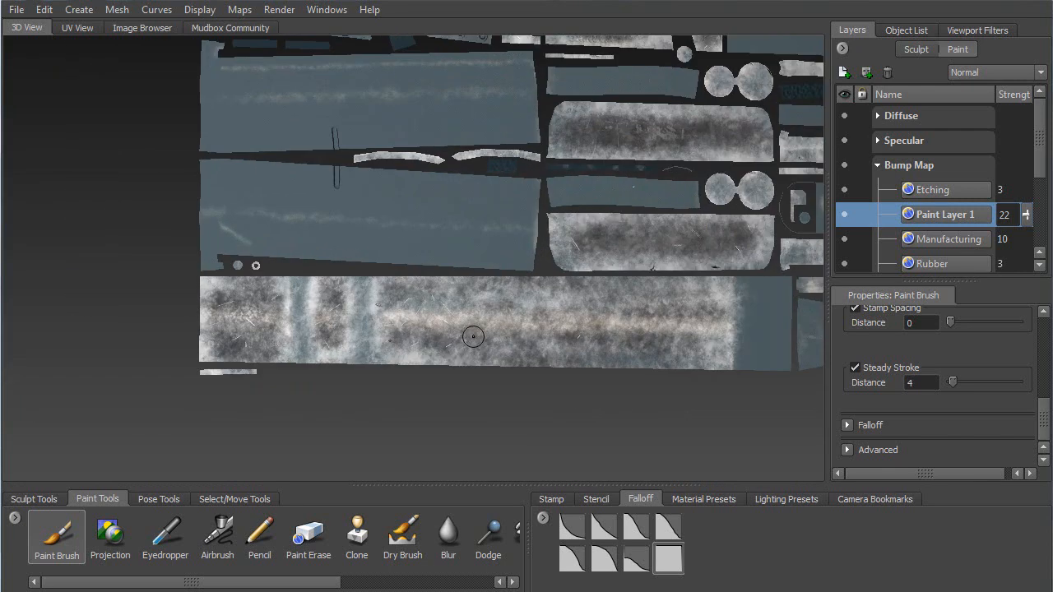
scroll(467, 305, up, 3)
alt+middle_drag(399, 321, 353, 301)
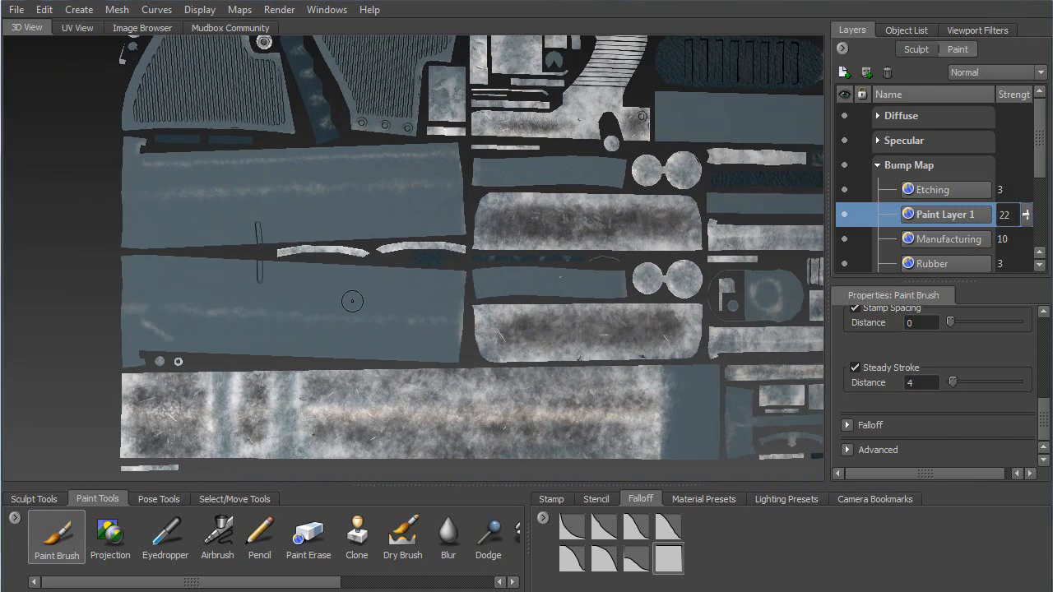
Step: Unflatten the model and check the crosswise stroke on the underside of the handguard
click(125, 16)
click(171, 240)
alt+middle_drag(450, 124, 185, 385)
alt+drag(185, 385, 412, 130)
scroll(501, 152, up, 5)
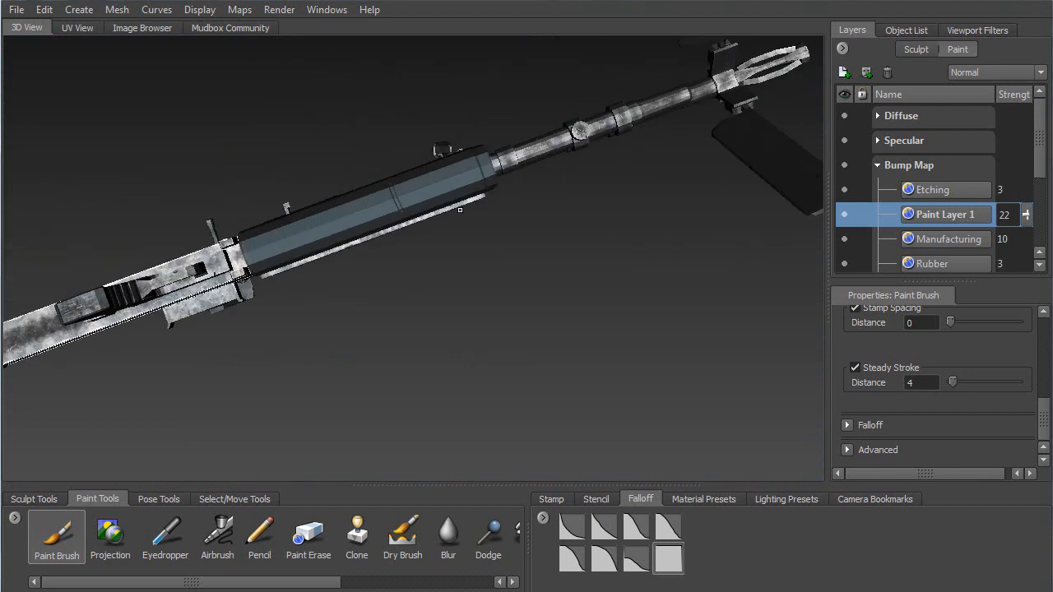
alt+drag(506, 160, 537, 176)
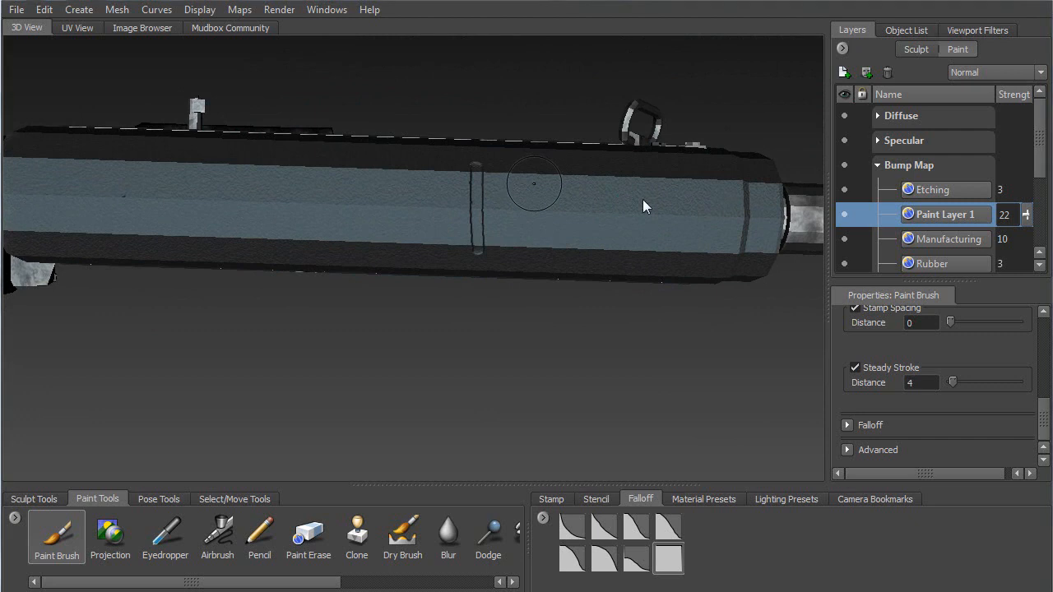
Step: Flatten the model to UV space once more, accept the topology warning and unflatten it straight back
key(shift+d)
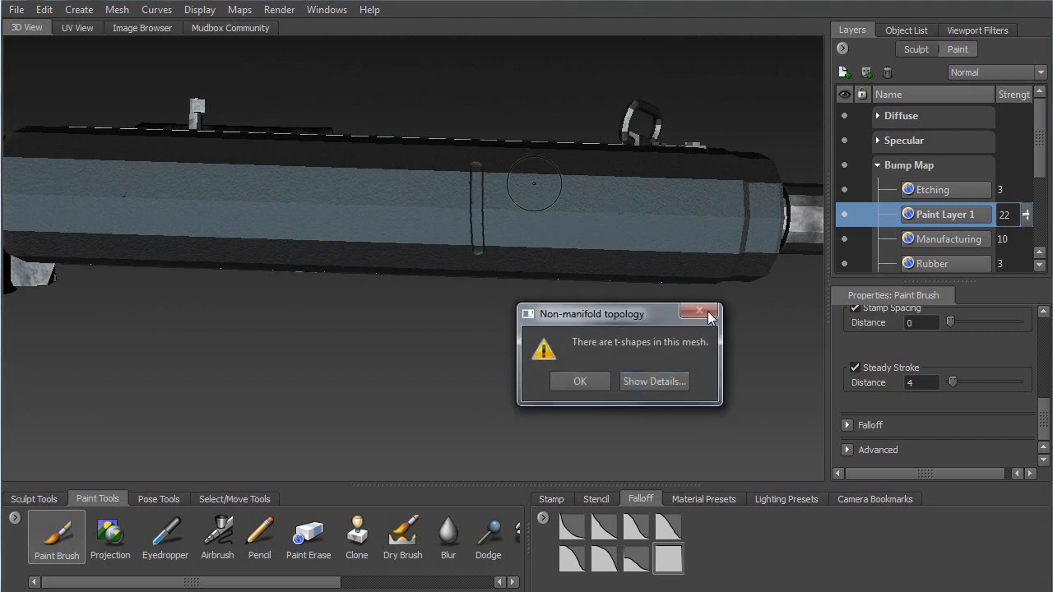
click(580, 381)
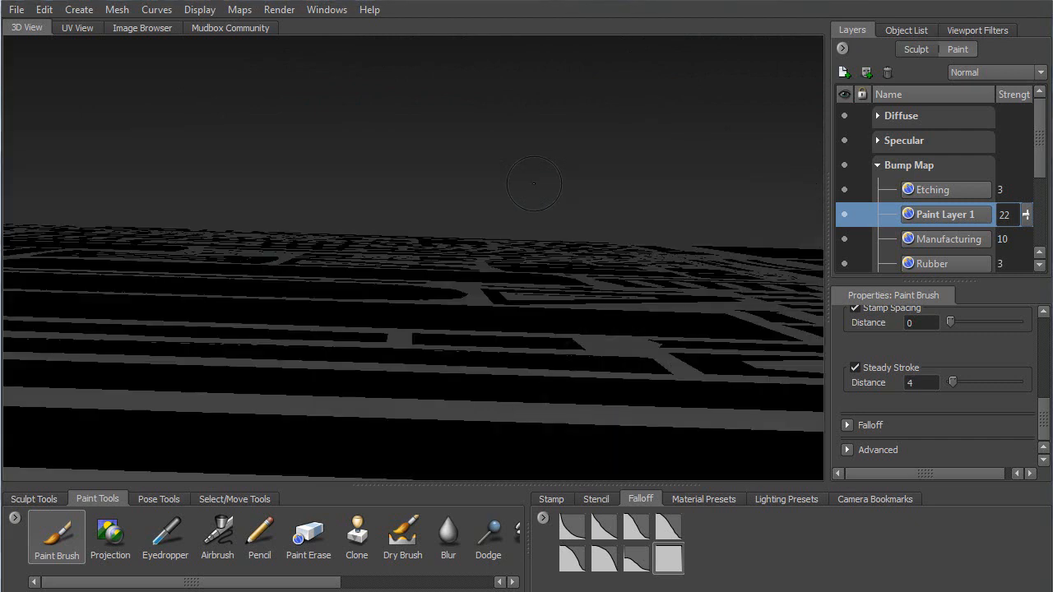
click(132, 10)
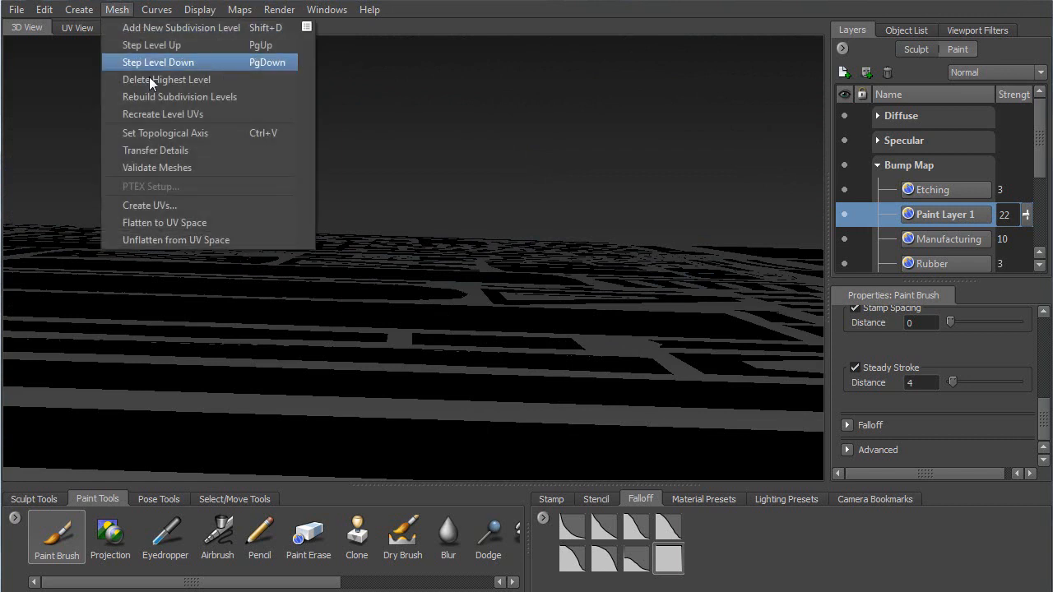
click(169, 238)
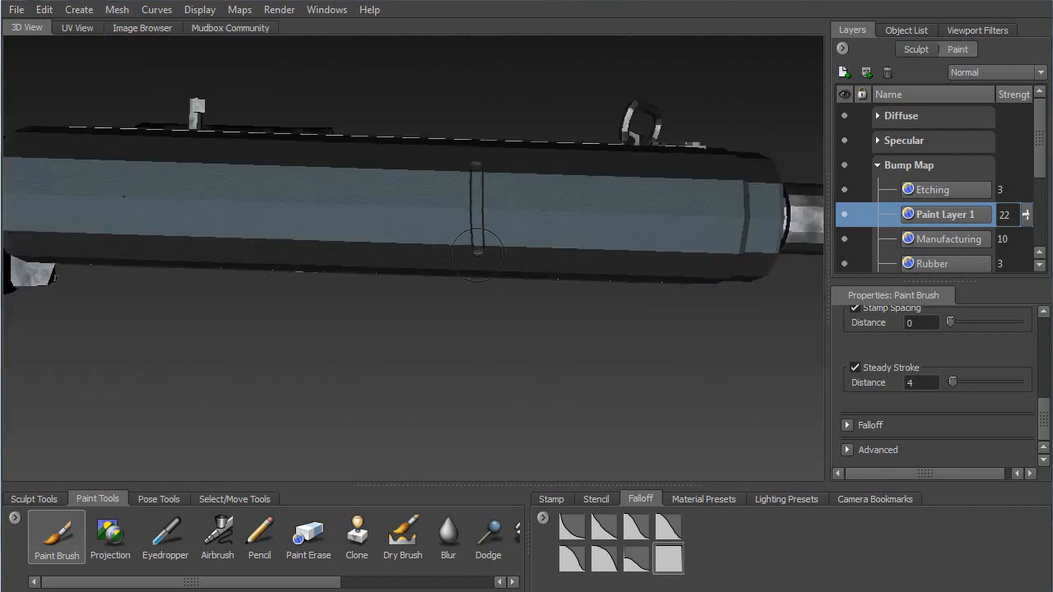
Step: Remove the crosswise stroke from the handguard's underside with Paint Erase
key(6)
click(481, 167)
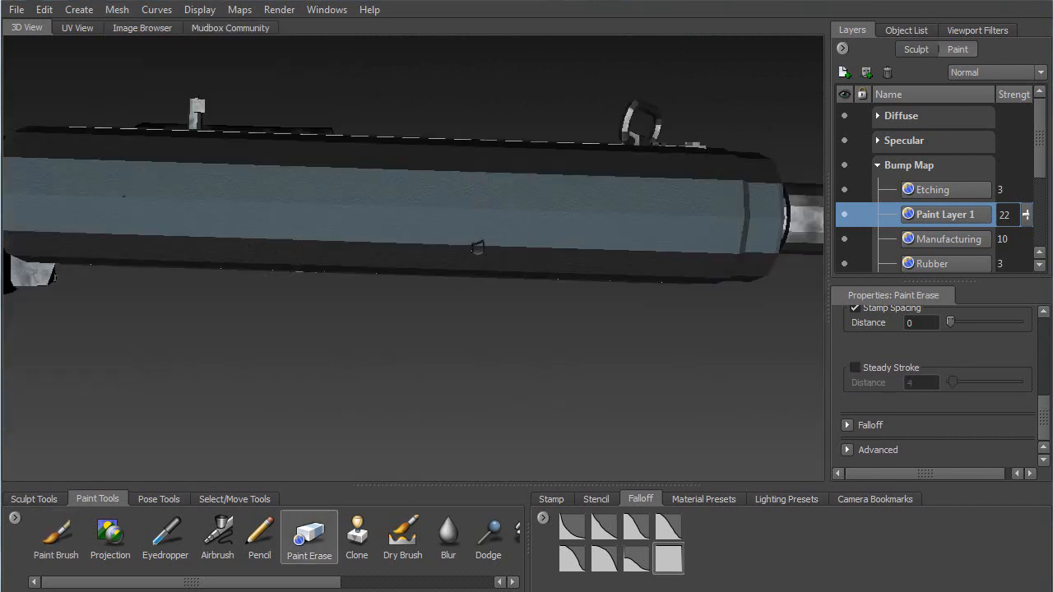
mouse_move(457, 235)
alt+mouse_down()
mouse_move(446, 246)
mouse_move(447, 200)
mouse_move(465, 204)
alt+mouse_up()
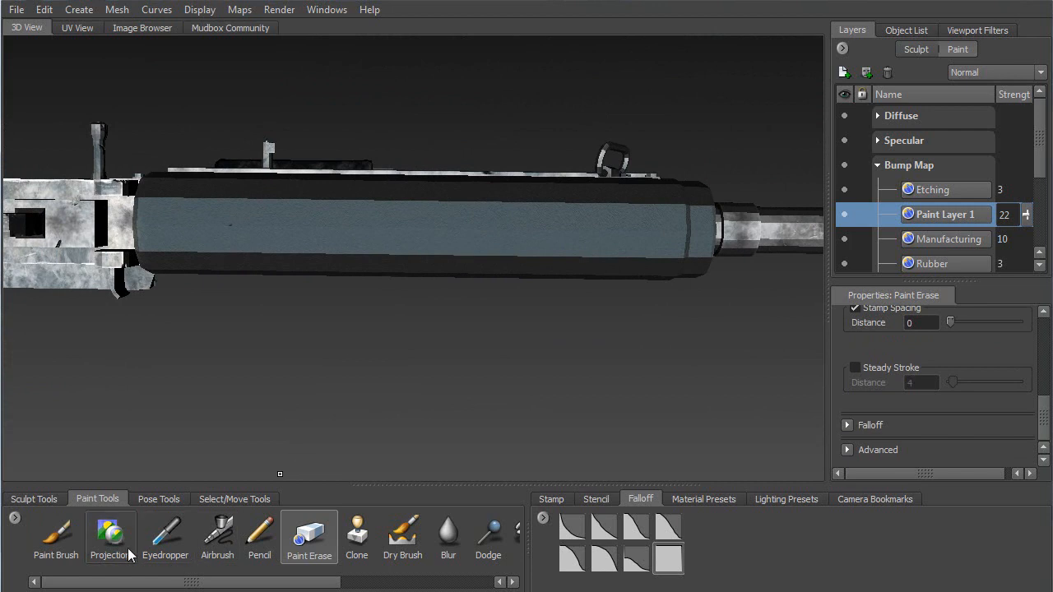
Step: Switch back to the Paint Brush and give it the low, gently sloping falloff preset with a smaller brush size
click(56, 534)
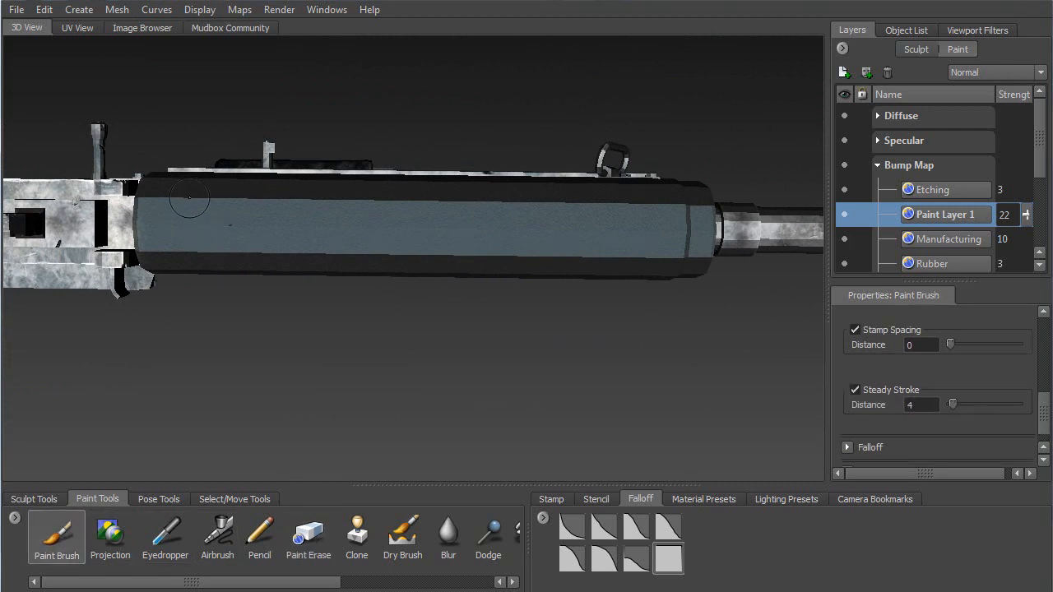
drag(188, 198, 187, 223)
scroll(895, 457, down, 1)
click(847, 450)
scroll(1047, 451, down, 4)
drag(979, 428, 1040, 448)
click(604, 560)
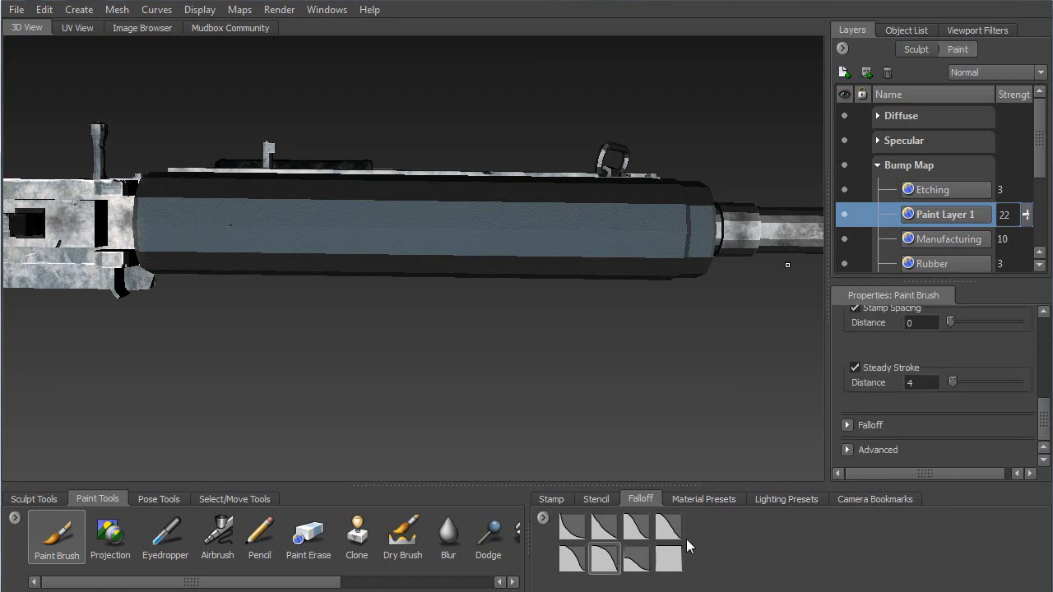
click(638, 565)
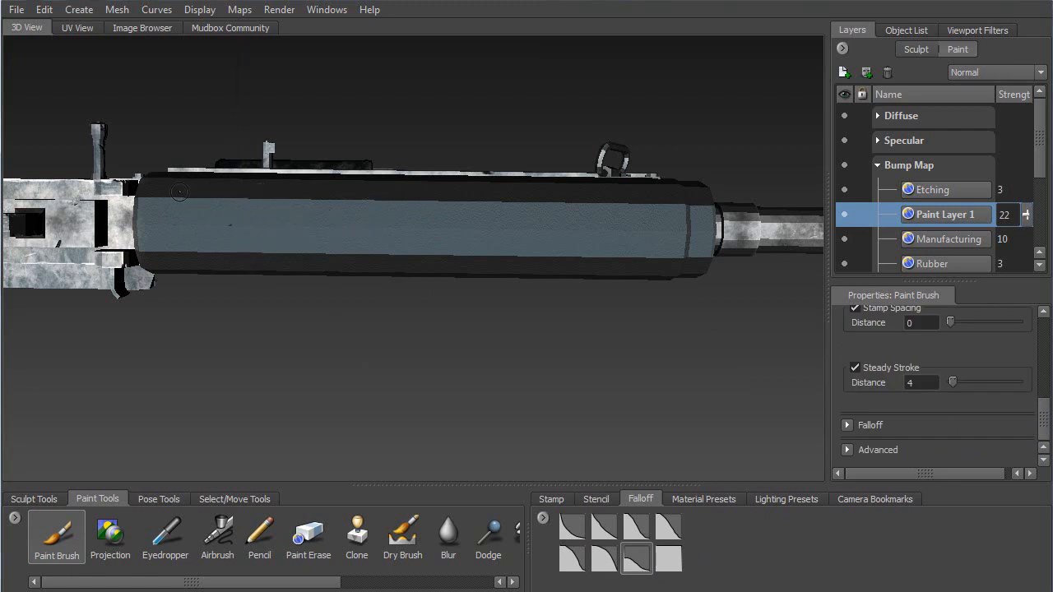
Step: Paint four straight crosswise grooves on the handguard's underside: one near each end, one mid-length and one between the rear and middle grooves
drag(193, 198, 190, 276)
key(ctrl+z)
drag(193, 201, 192, 256)
drag(644, 206, 643, 279)
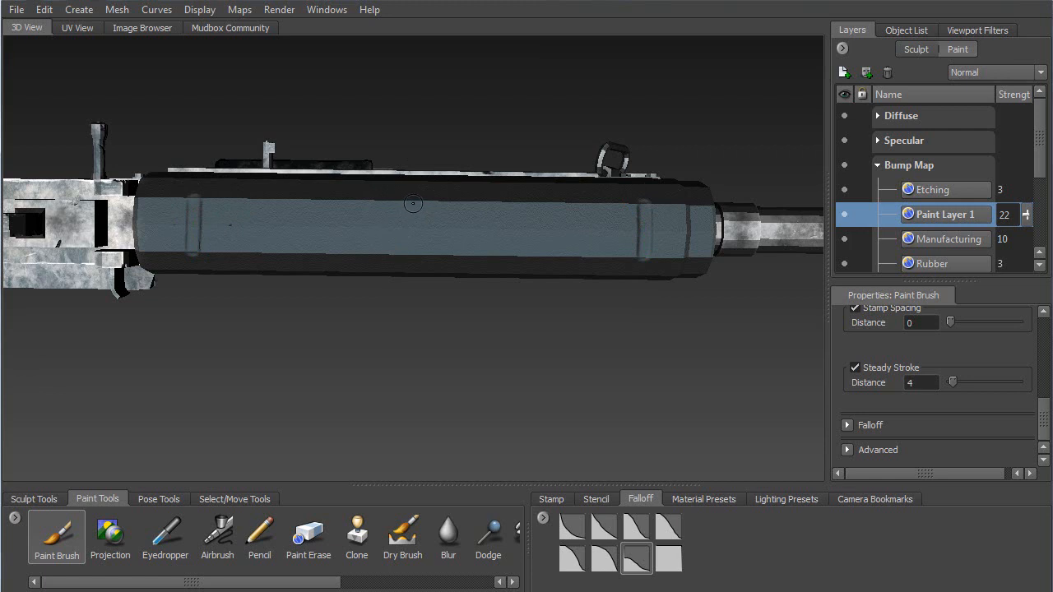
drag(411, 200, 411, 290)
drag(299, 200, 296, 285)
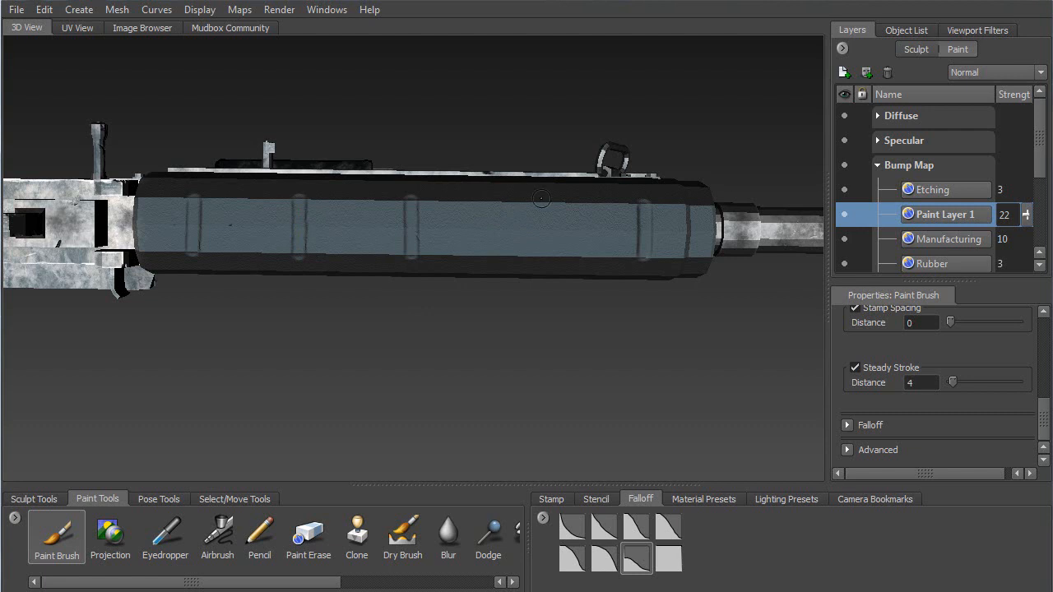
Step: Add five more crosswise grooves in the gaps to form an evenly spaced row of nine along the handguard's underside
drag(530, 202, 528, 281)
drag(248, 198, 246, 255)
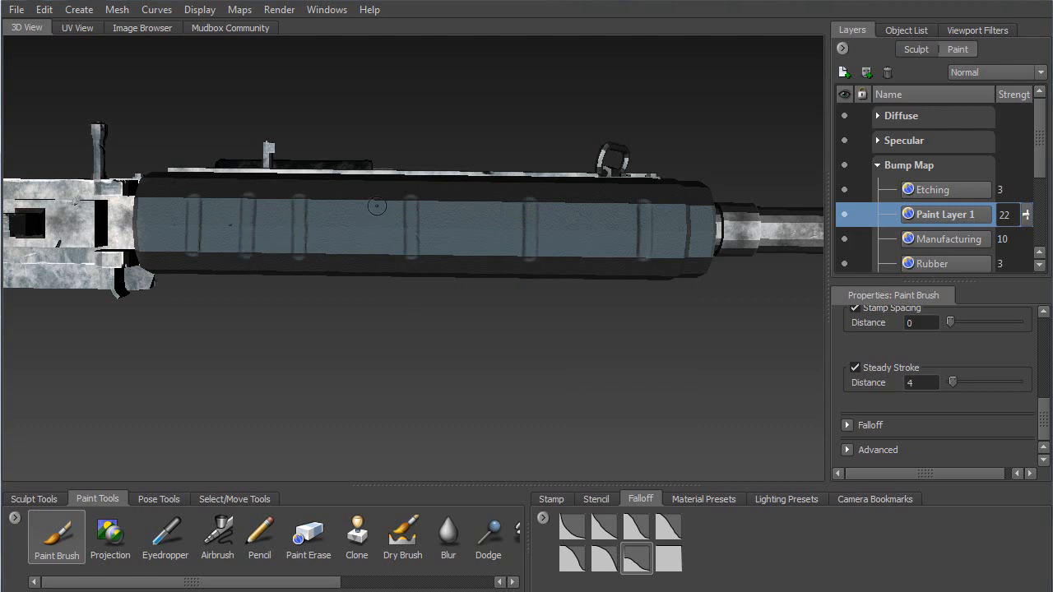
drag(354, 200, 353, 264)
drag(468, 200, 469, 287)
drag(585, 201, 584, 284)
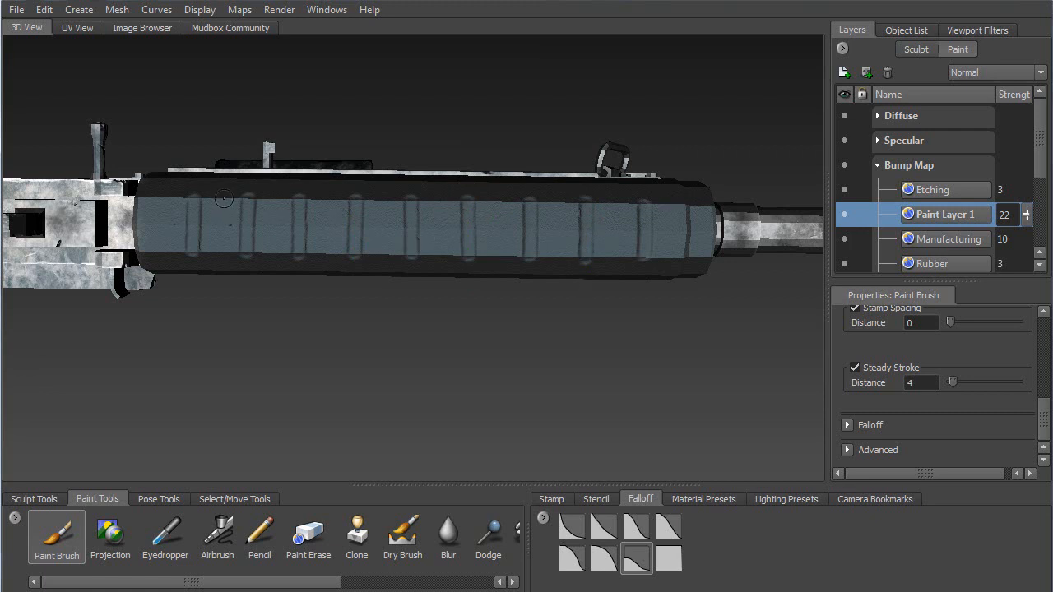
Step: Paint one straight crosswise groove in each of the three rearmost gaps between the grooves on the handguard's underside
drag(222, 199, 222, 274)
key(ctrl+z)
drag(220, 200, 219, 284)
drag(275, 199, 273, 290)
drag(327, 199, 325, 289)
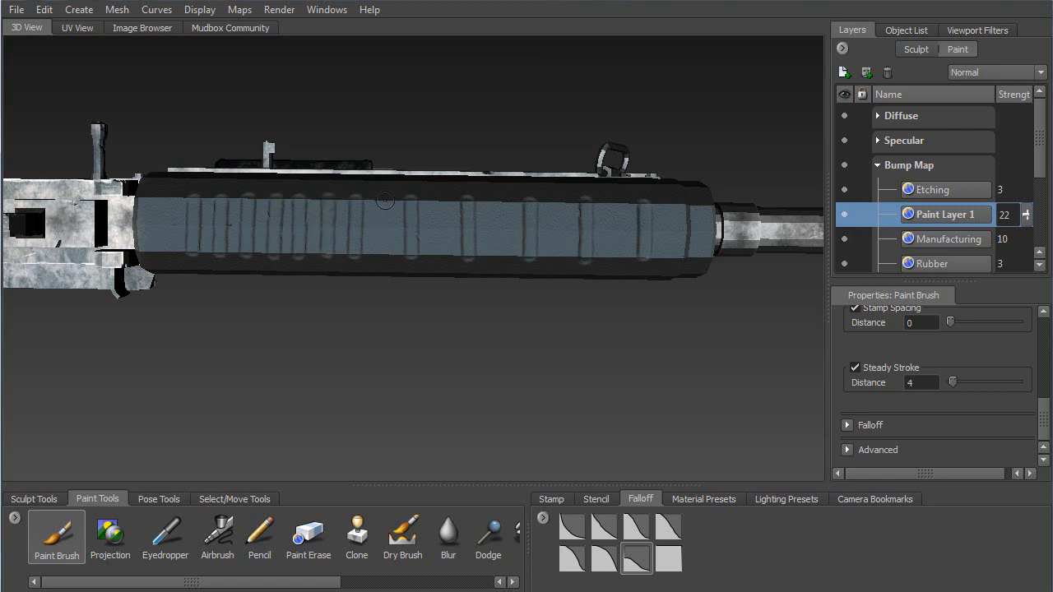
Step: Paint five more crosswise grooves in the remaining gaps toward the handguard's front, redoing the second one
drag(385, 200, 385, 289)
drag(440, 202, 443, 287)
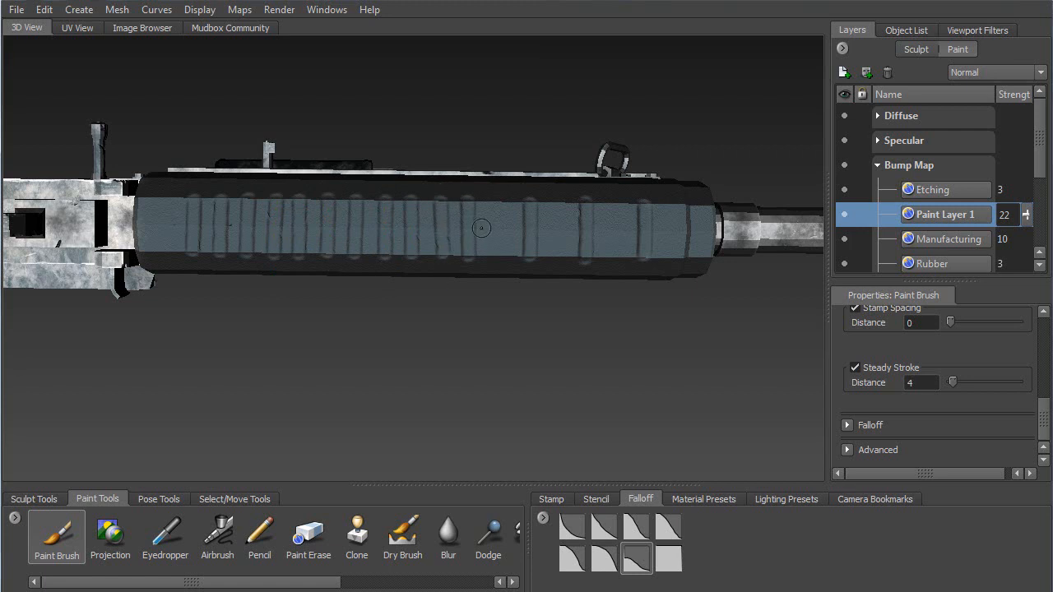
key(ctrl+z)
drag(440, 200, 437, 284)
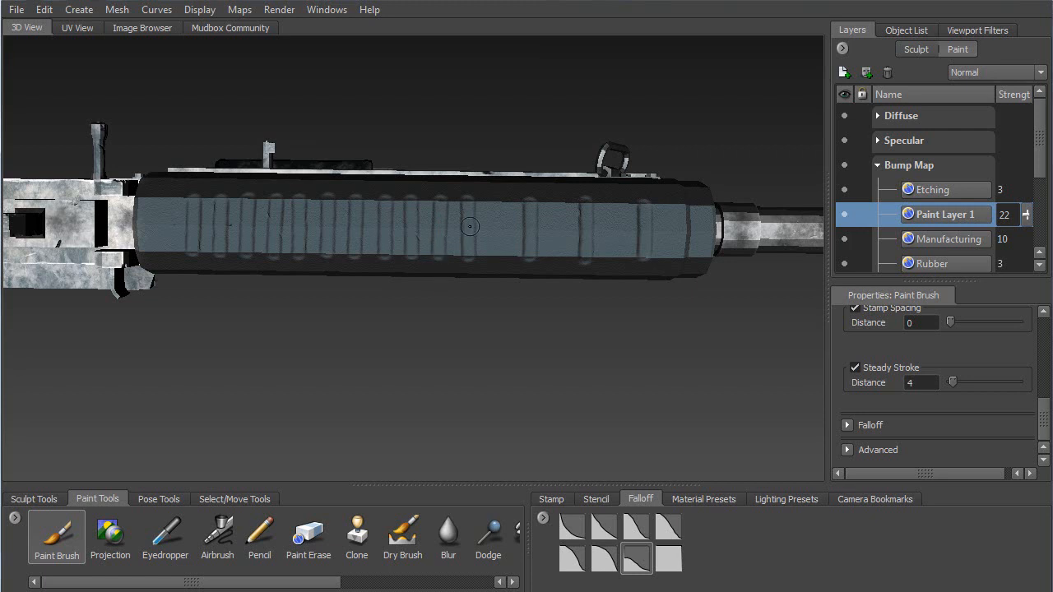
drag(495, 230, 496, 289)
drag(555, 202, 557, 286)
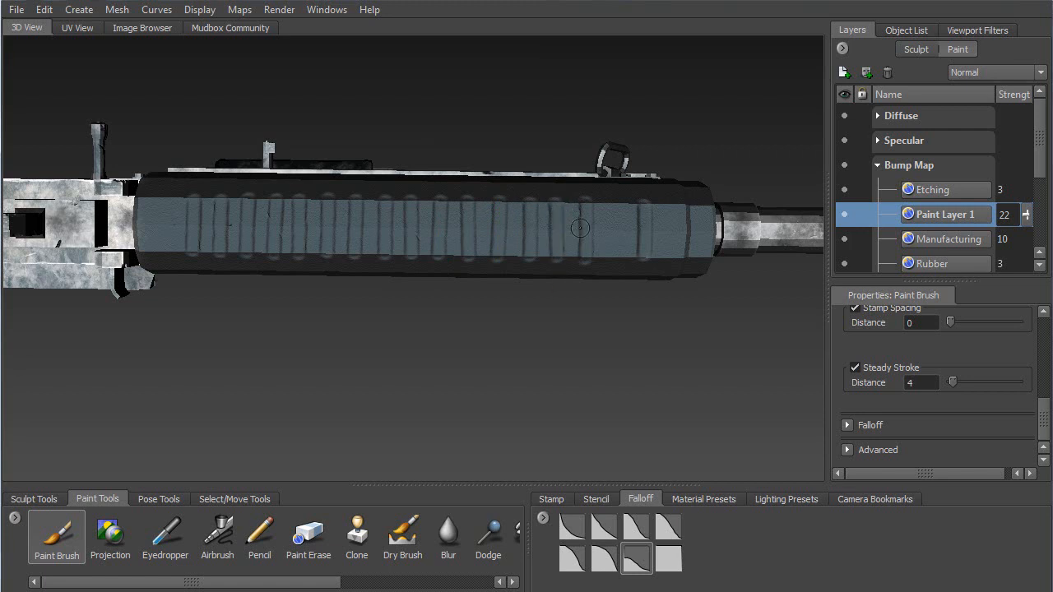
drag(614, 204, 614, 296)
Step: Use Paint Erase with Steady Stroke on to trim the groove ends in a straight line along one side of the handguard
mouse_move(520, 245)
alt+mouse_down()
mouse_move(471, 256)
mouse_move(432, 309)
mouse_move(520, 314)
mouse_move(545, 335)
mouse_move(506, 307)
alt+mouse_up()
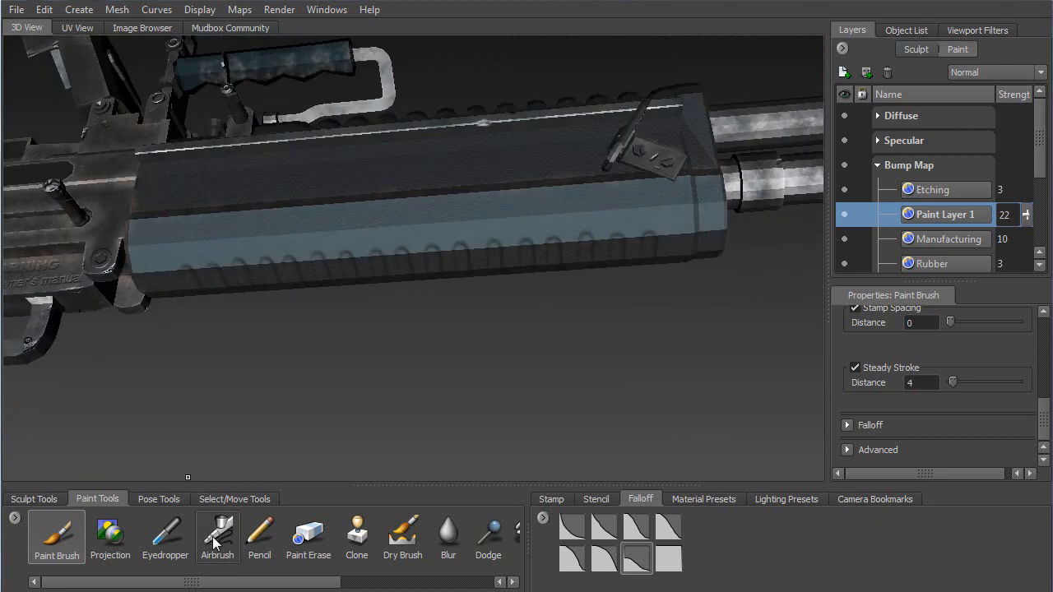
click(323, 537)
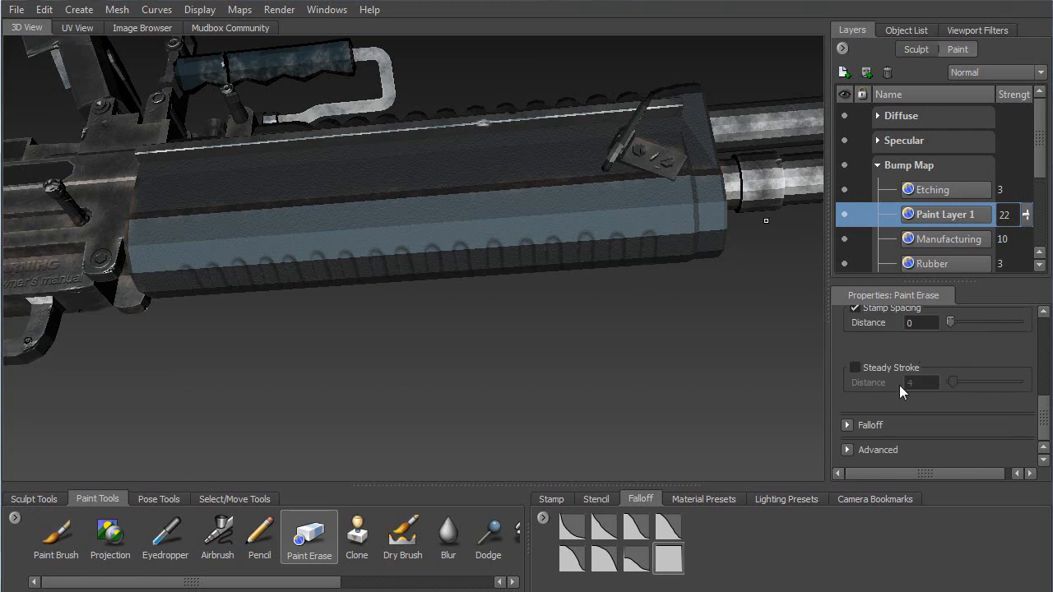
click(856, 368)
alt+drag(543, 329, 494, 315)
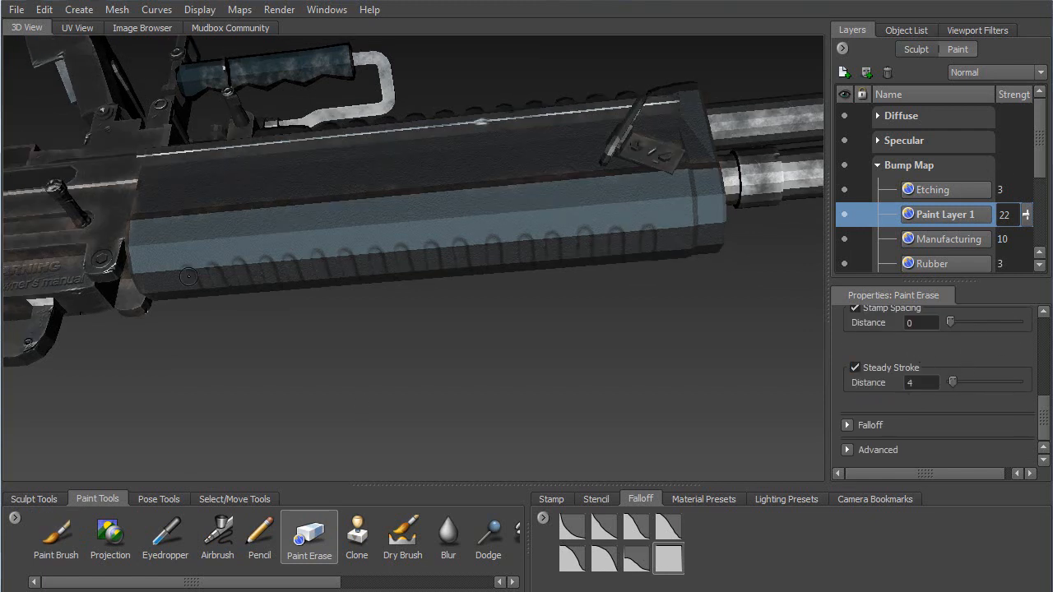
drag(171, 266, 204, 262)
drag(293, 252, 299, 249)
drag(178, 269, 699, 220)
Step: Trim the groove ends along the handguard's opposite side, and turn Steady Stroke off
mouse_move(599, 227)
mouse_down()
mouse_move(179, 266)
mouse_move(369, 244)
mouse_move(405, 219)
mouse_move(267, 201)
mouse_move(183, 234)
mouse_move(169, 267)
mouse_move(679, 289)
mouse_move(613, 286)
mouse_up()
drag(543, 285, 465, 283)
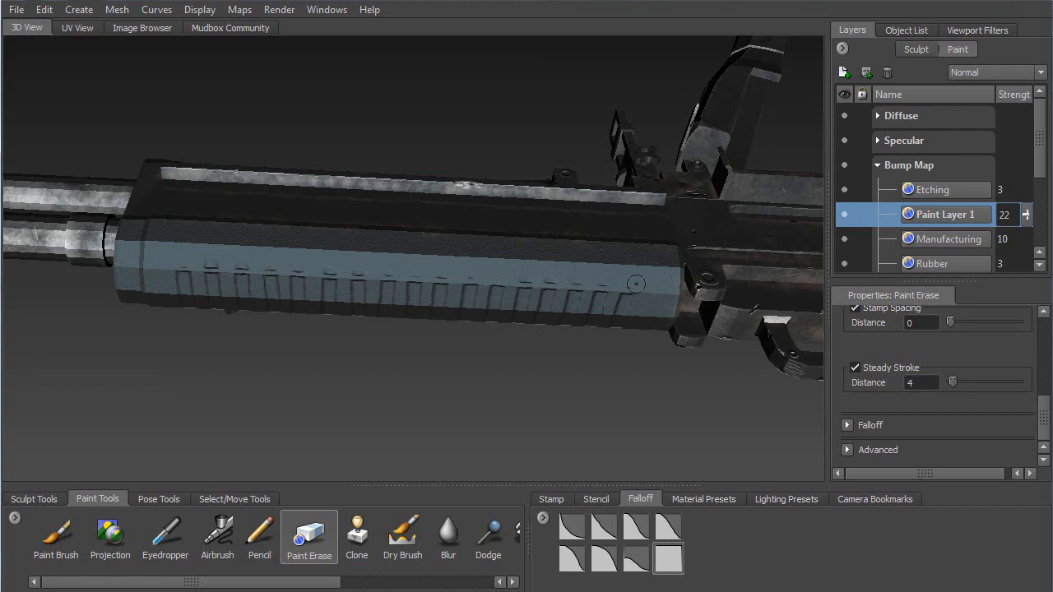
drag(590, 282, 468, 283)
drag(564, 275, 607, 275)
drag(466, 276, 214, 266)
drag(139, 265, 265, 266)
click(855, 367)
Step: Examine the grooves and their trimmed ends up close from both sides and the front of the handguard
alt+drag(463, 287, 315, 307)
alt+drag(192, 386, 216, 188)
alt+drag(390, 266, 395, 228)
alt+right_drag(395, 228, 503, 482)
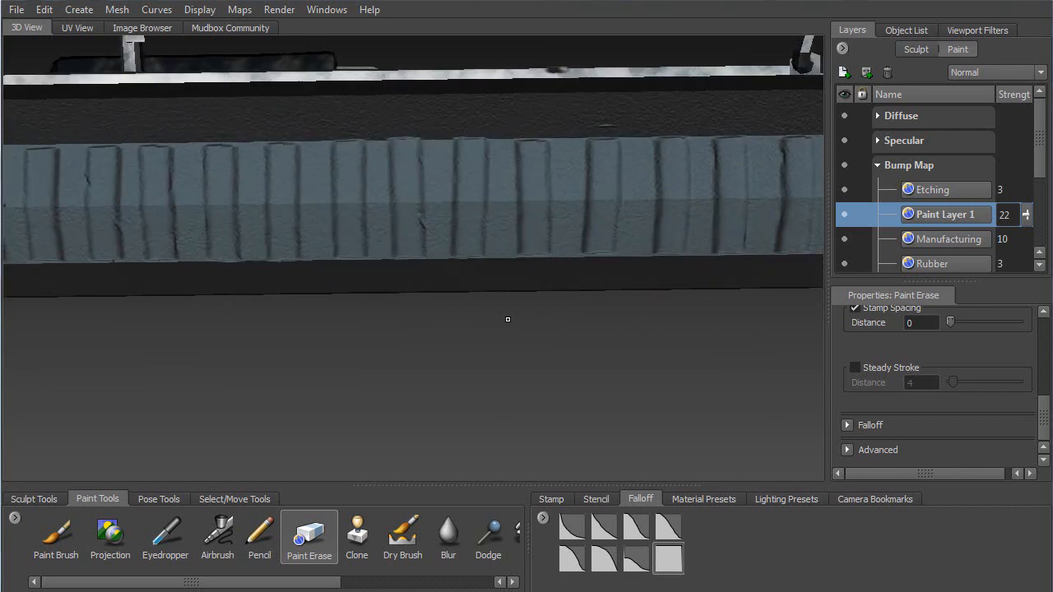
alt+drag(465, 104, 477, 107)
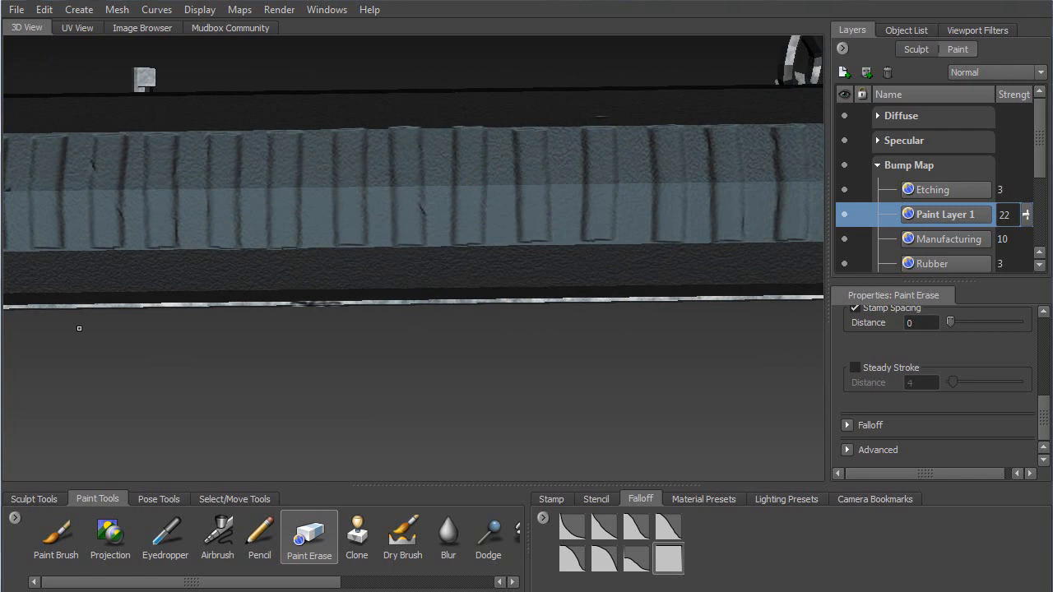
alt+drag(215, 299, 494, 455)
alt+right_drag(493, 455, 260, 226)
mouse_move(259, 227)
alt+mouse_down()
mouse_move(277, 305)
mouse_move(501, 367)
mouse_move(605, 359)
mouse_move(560, 190)
mouse_move(601, 51)
mouse_move(567, 140)
mouse_move(510, 193)
mouse_move(411, 246)
mouse_move(575, 306)
mouse_move(311, 345)
mouse_move(439, 327)
mouse_move(403, 276)
alt+mouse_up()
alt+middle_drag(151, 205, 344, 195)
alt+right_drag(344, 195, 470, 407)
mouse_move(438, 334)
alt+mouse_down()
mouse_move(454, 270)
mouse_move(385, 265)
alt+mouse_up()
alt+right_drag(329, 222, 378, 329)
alt+drag(353, 299, 167, 241)
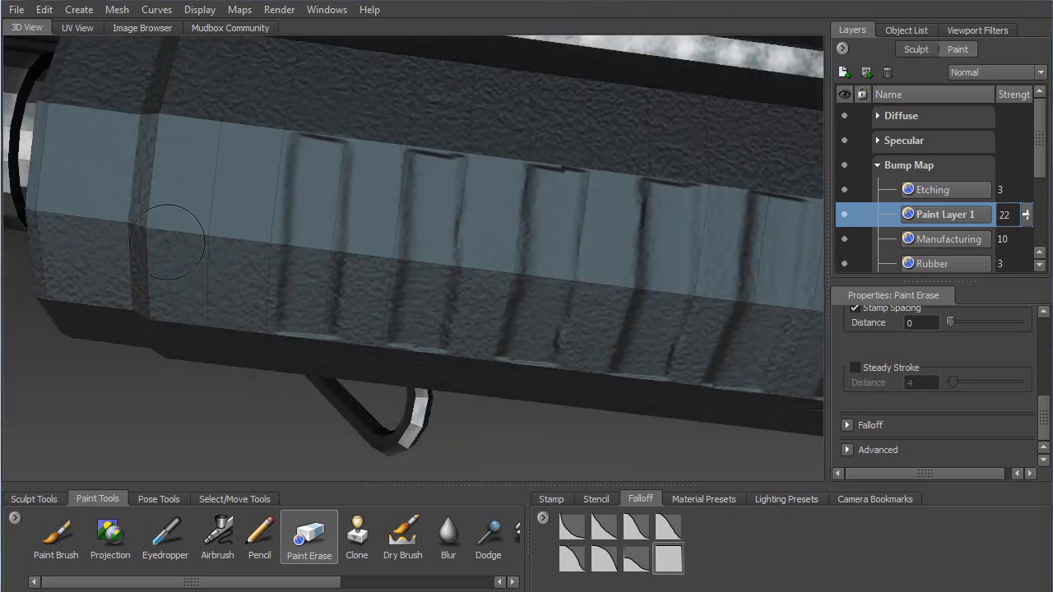
Step: Flatten the gun mesh to UV space
click(117, 10)
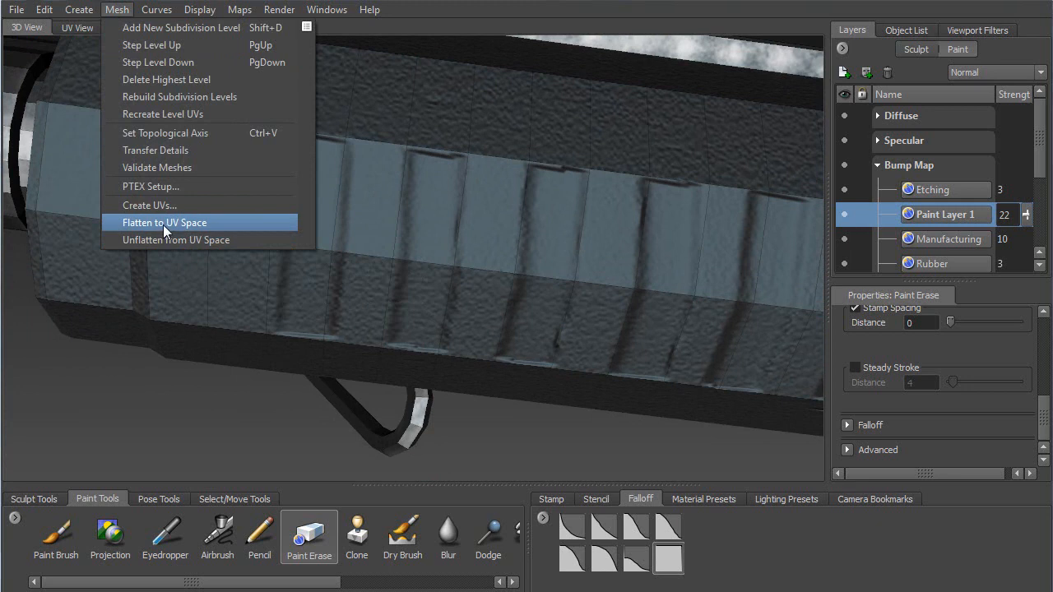
click(163, 223)
click(556, 378)
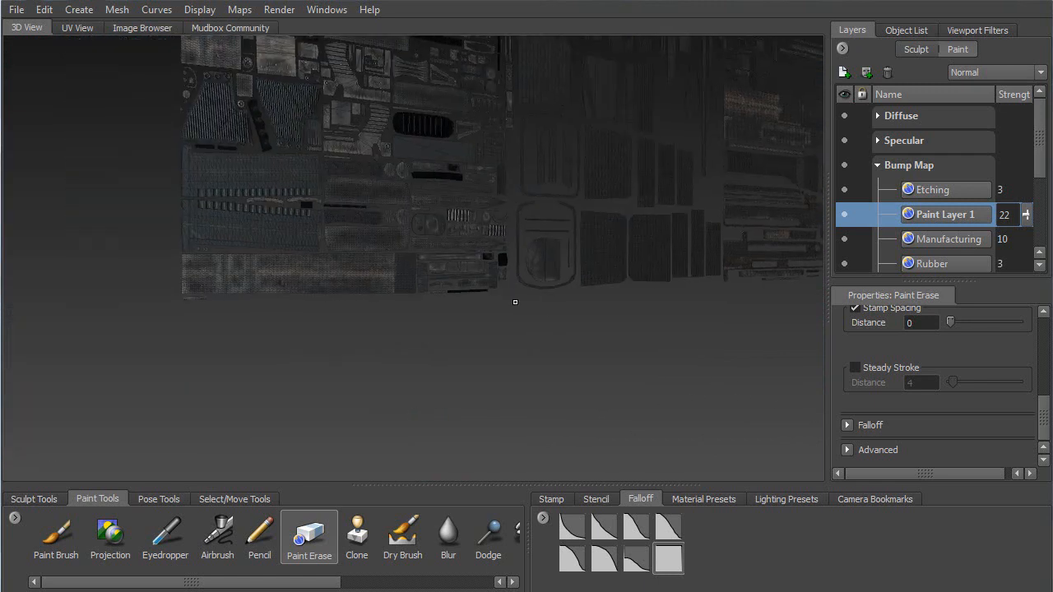
Step: Examine how the grooves run across the handguard's UV shells and meet the seam edges
alt+drag(551, 313, 383, 282)
alt+middle_drag(383, 281, 487, 312)
alt+right_drag(487, 313, 520, 344)
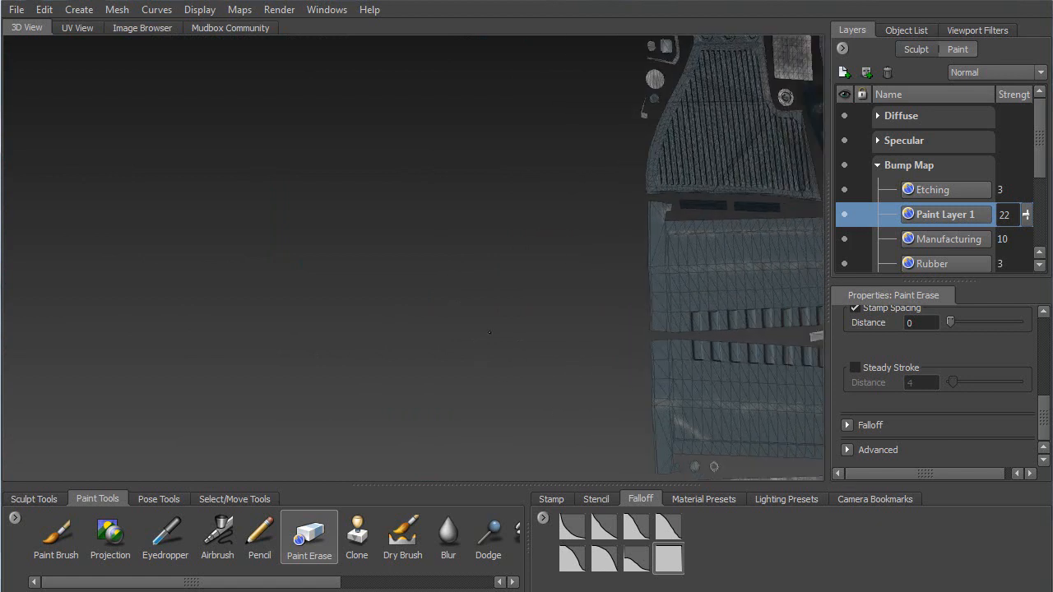
alt+middle_drag(520, 344, 312, 273)
alt+right_drag(315, 296, 348, 287)
alt+middle_drag(348, 287, 433, 286)
alt+right_drag(437, 286, 357, 301)
alt+middle_drag(357, 301, 313, 206)
alt+right_drag(312, 206, 332, 191)
alt+middle_drag(331, 191, 270, 253)
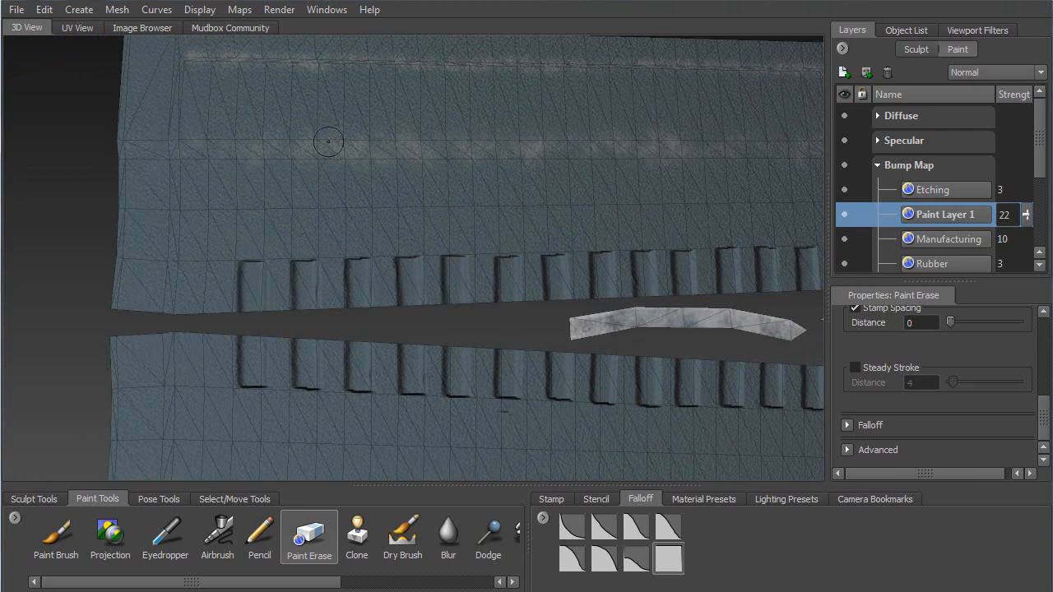
alt+middle_drag(754, 93, 504, 110)
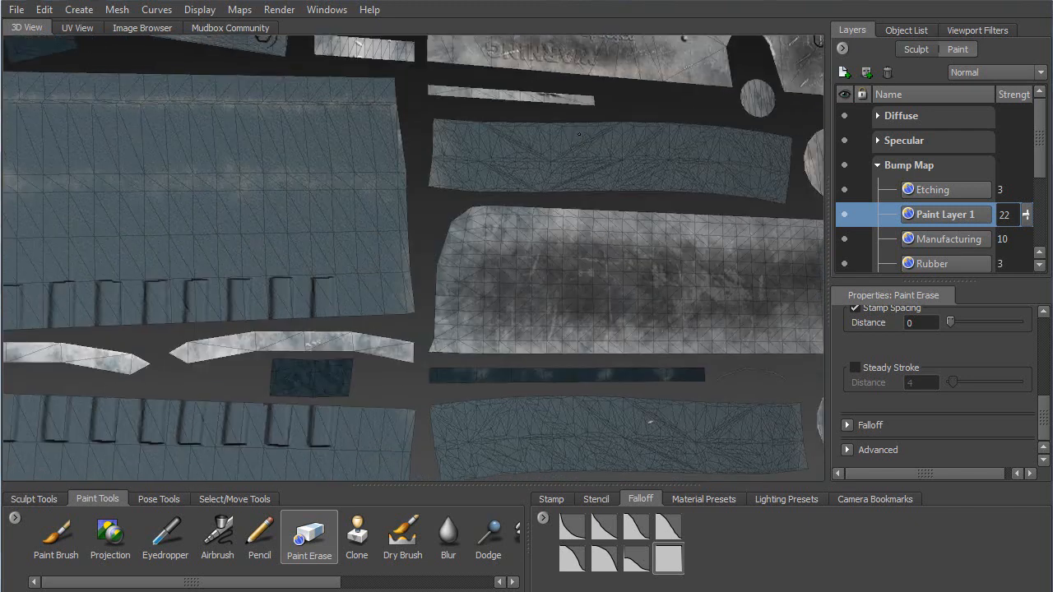
alt+middle_drag(128, 265, 300, 192)
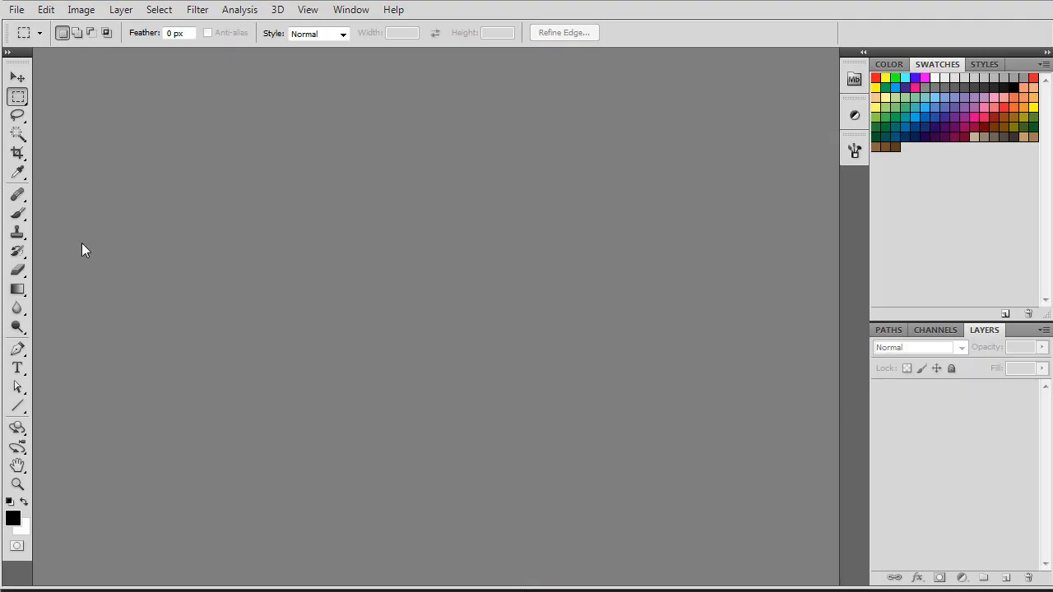
Step: Switch to Photoshop, create a new blank document with a transparent background and activate the Brush tool
key(ctrl+n)
click(790, 165)
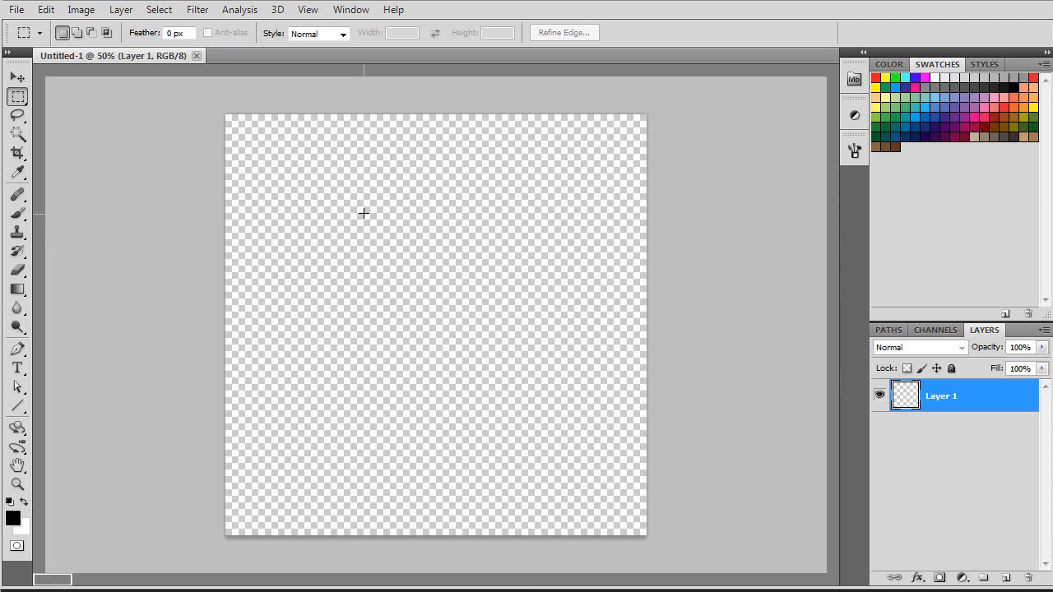
key(b)
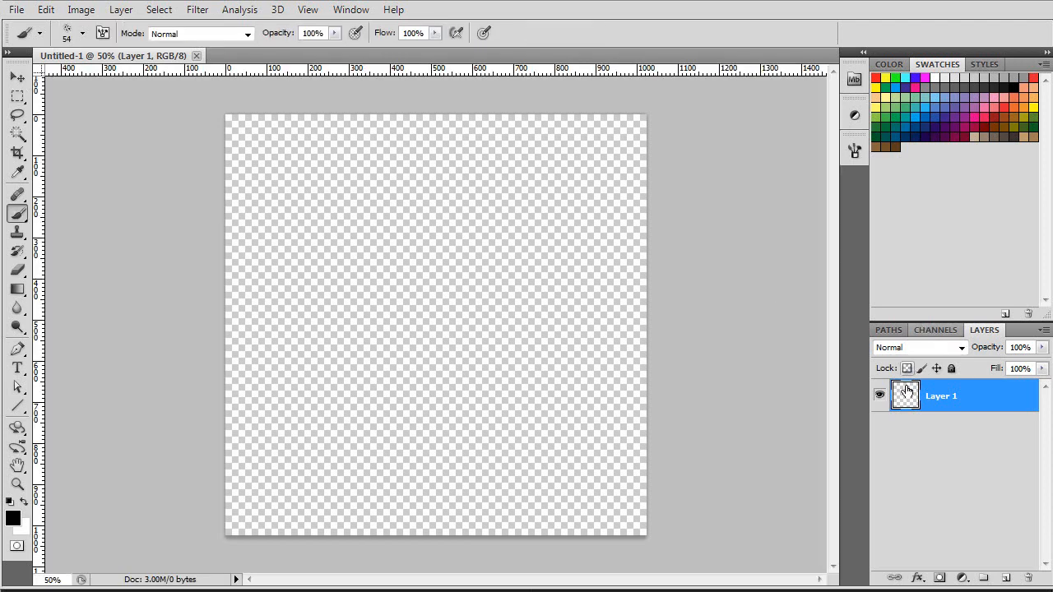
Step: Set up a hard round 30 px brush with Shape Dynamics and Scattering off and Spacing at 1%
key(F5)
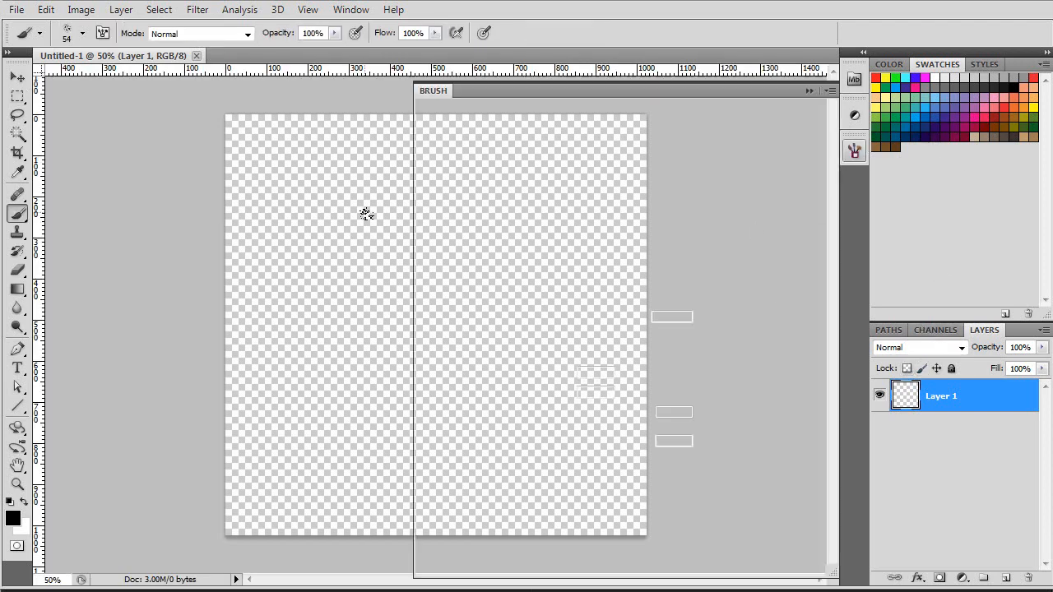
click(570, 221)
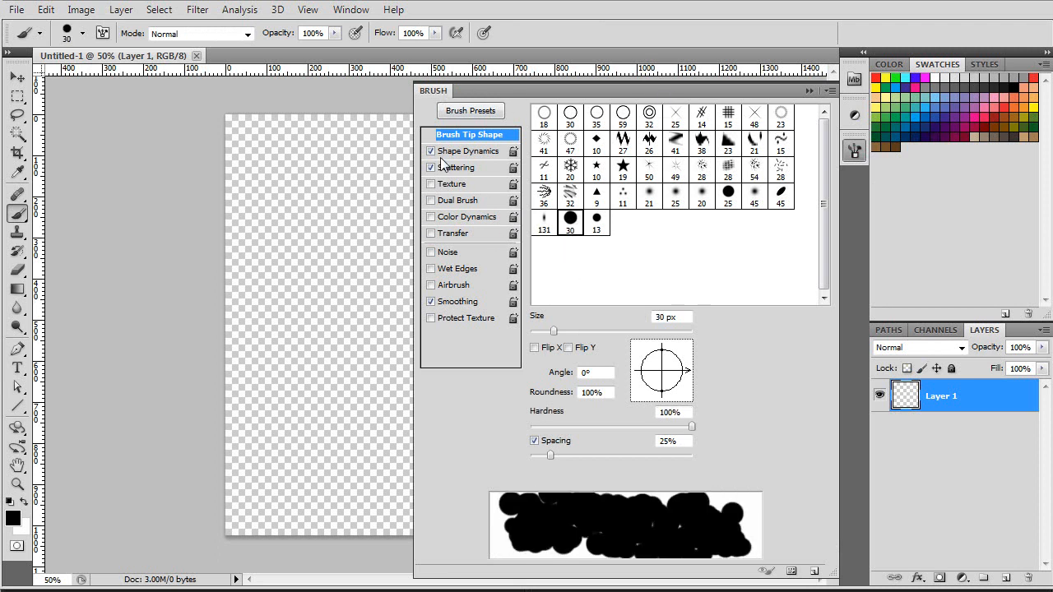
click(431, 151)
click(431, 167)
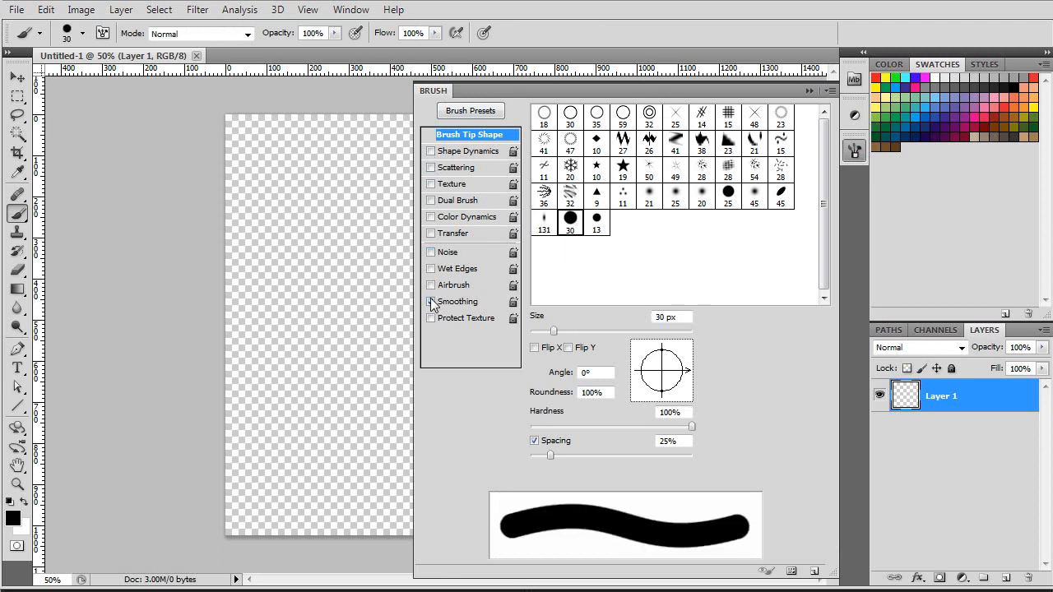
drag(552, 453, 483, 456)
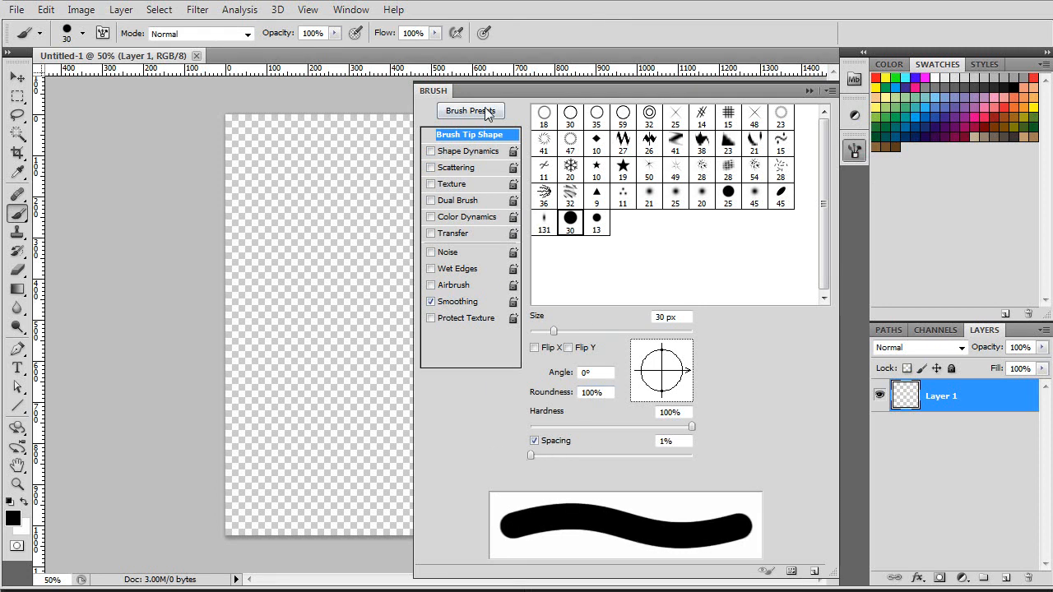
key(F5)
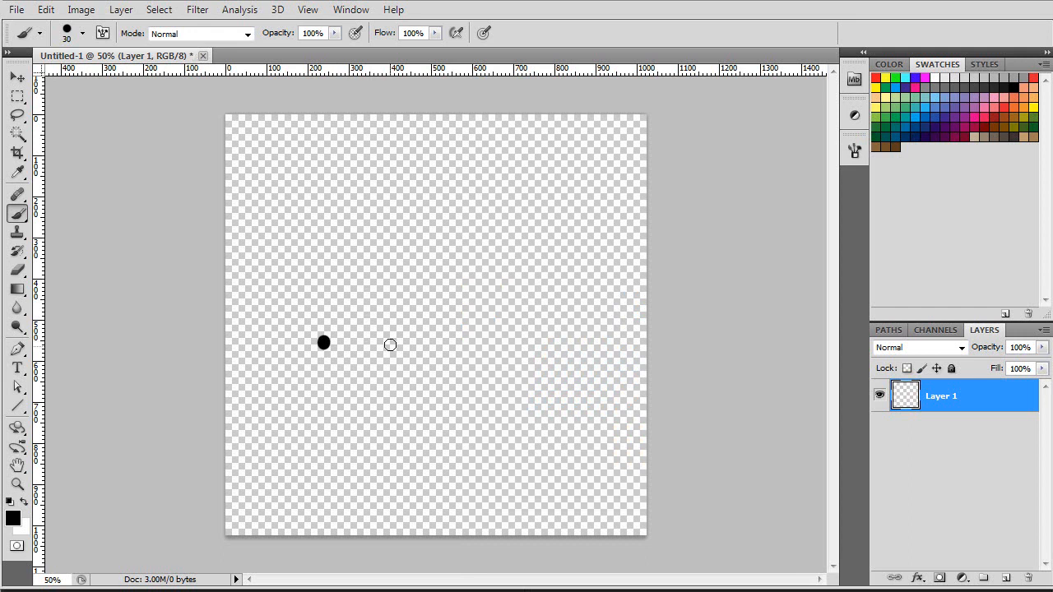
Step: Paint a chain of five connected straight brush segments that crosses itself in the upper half of the canvas
shift+click(484, 190)
shift+click(568, 308)
shift+click(442, 377)
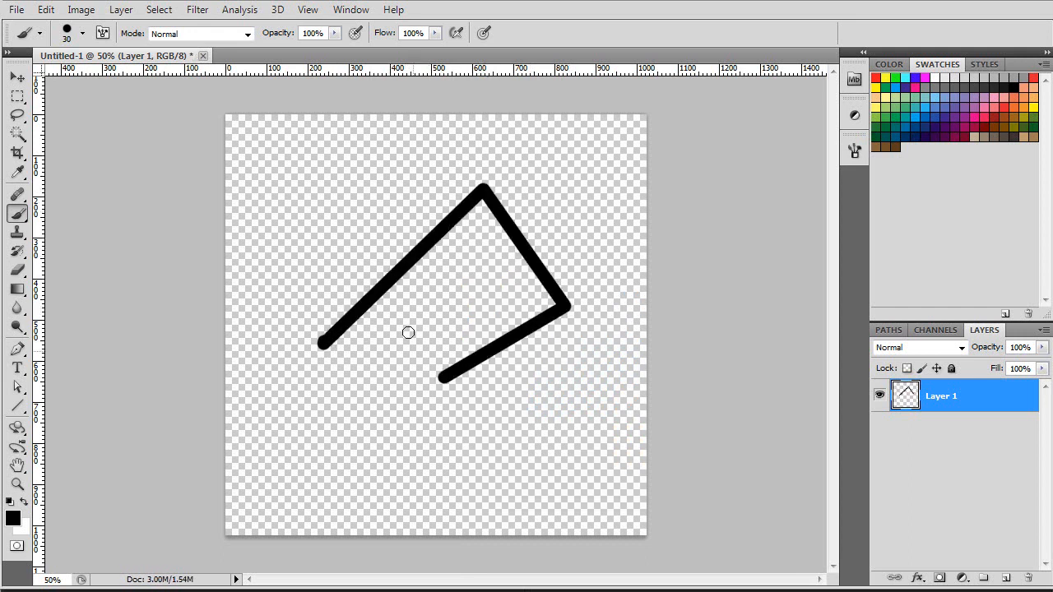
shift+click(404, 290)
shift+click(317, 203)
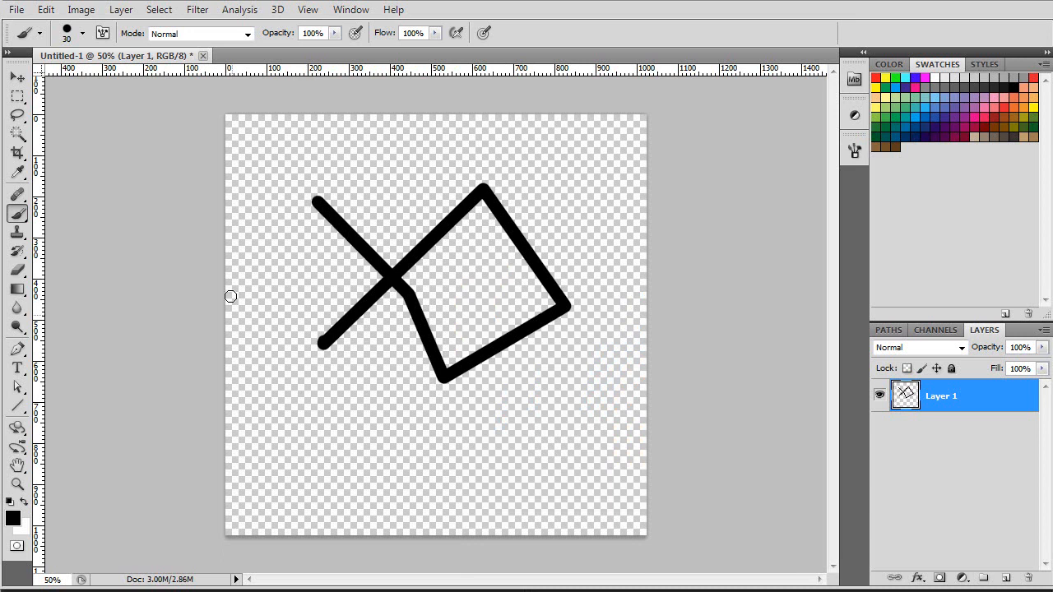
Step: Paint two short straight near-vertical lines at the canvas's lower left, and three wavy freehand strokes beside them for comparison
click(270, 346)
shift+click(277, 445)
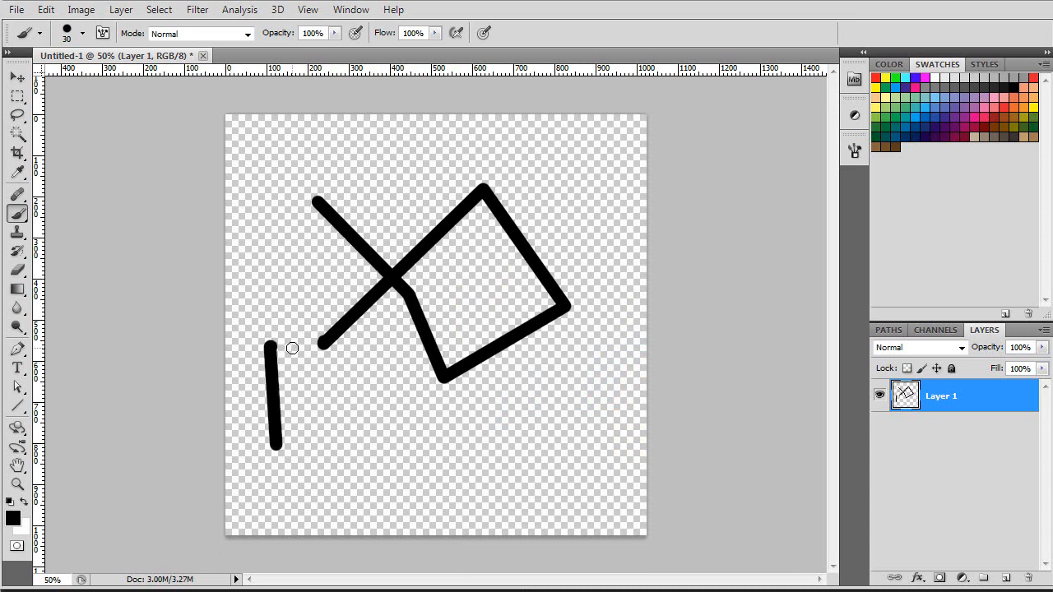
shift+click(314, 438)
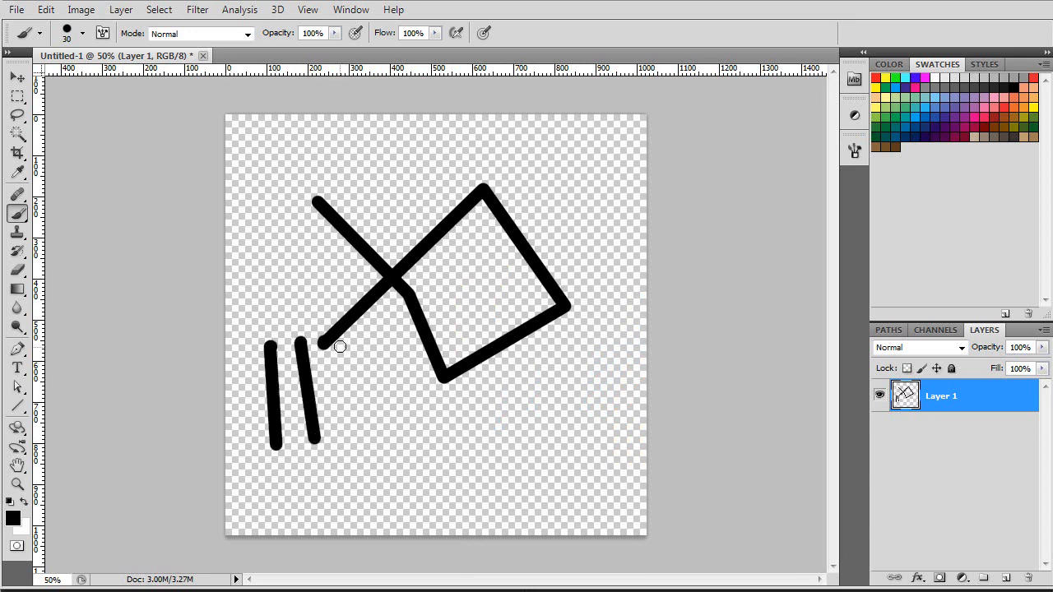
mouse_move(343, 365)
mouse_down()
mouse_move(365, 437)
mouse_move(356, 479)
mouse_up()
mouse_move(372, 319)
mouse_down()
mouse_move(376, 351)
mouse_move(442, 427)
mouse_up()
mouse_move(467, 280)
mouse_down()
mouse_move(465, 370)
mouse_move(487, 474)
mouse_up()
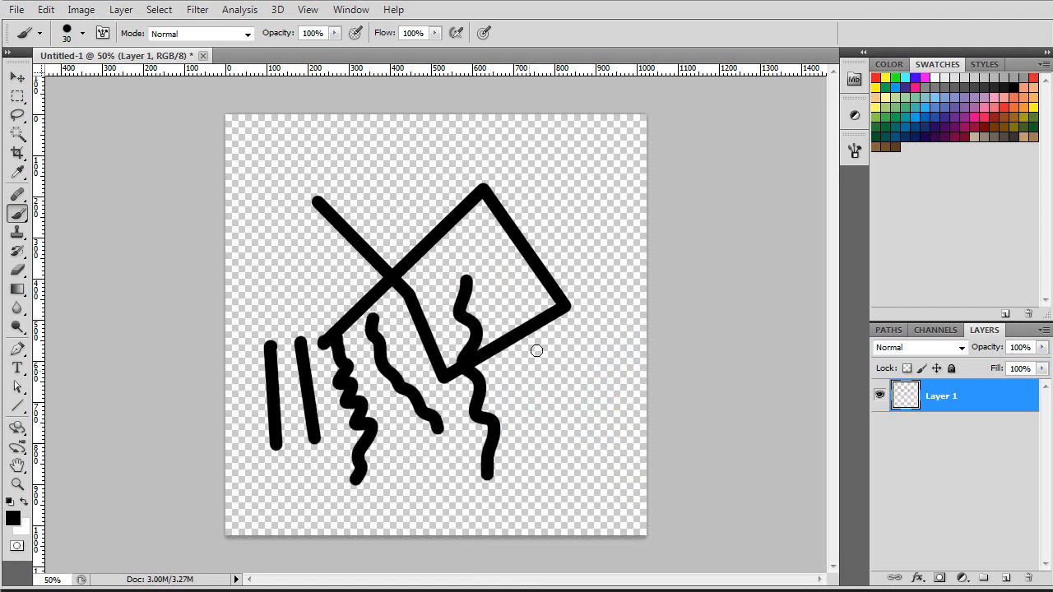
Step: Paint three straight, slightly slanted parallel lines on the right half of the canvas by joining their end points
click(504, 280)
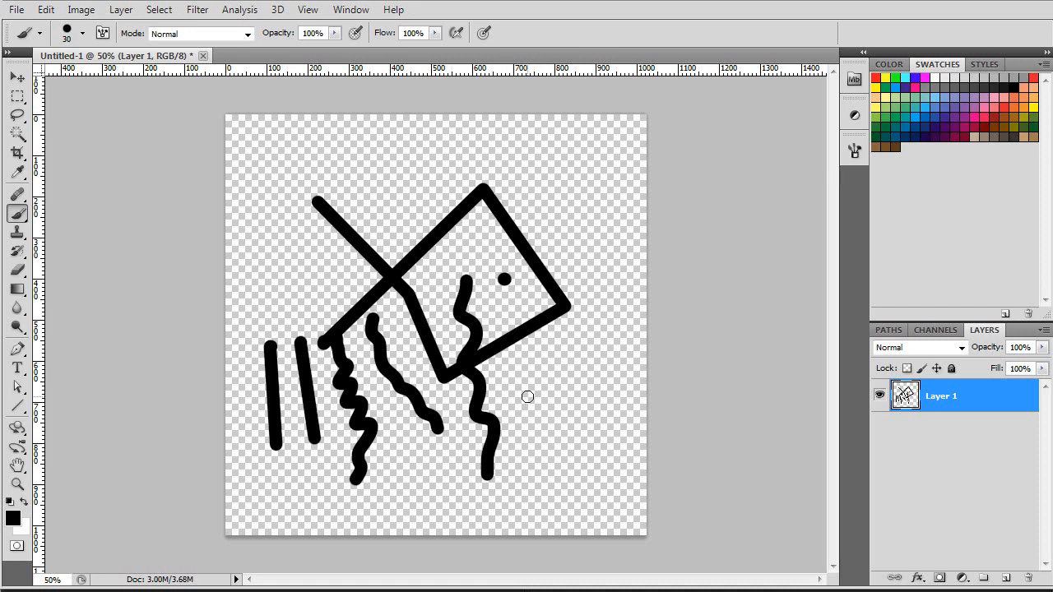
shift+click(535, 401)
click(560, 262)
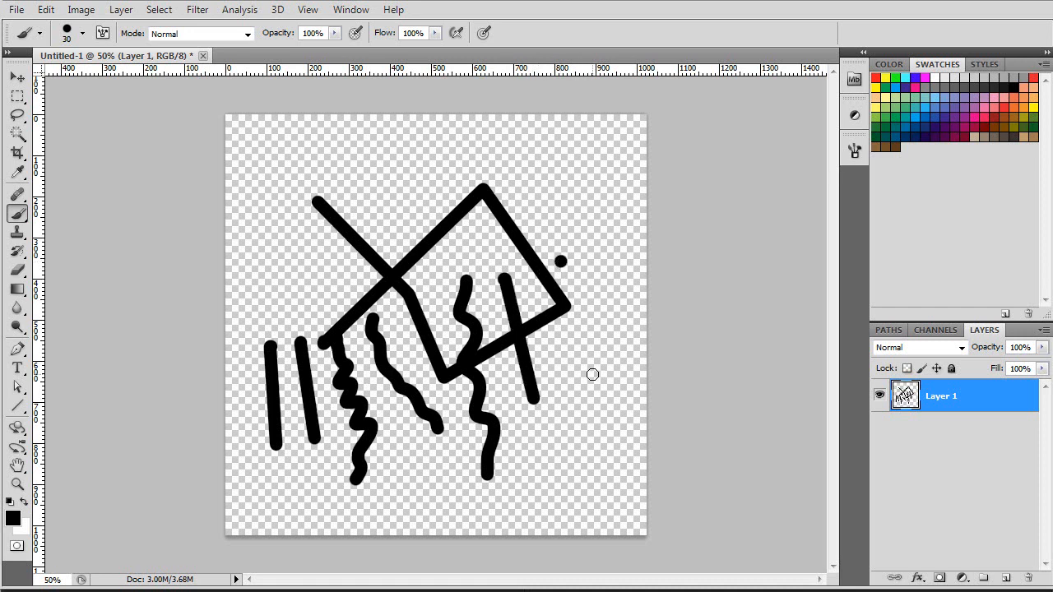
shift+click(586, 386)
click(612, 247)
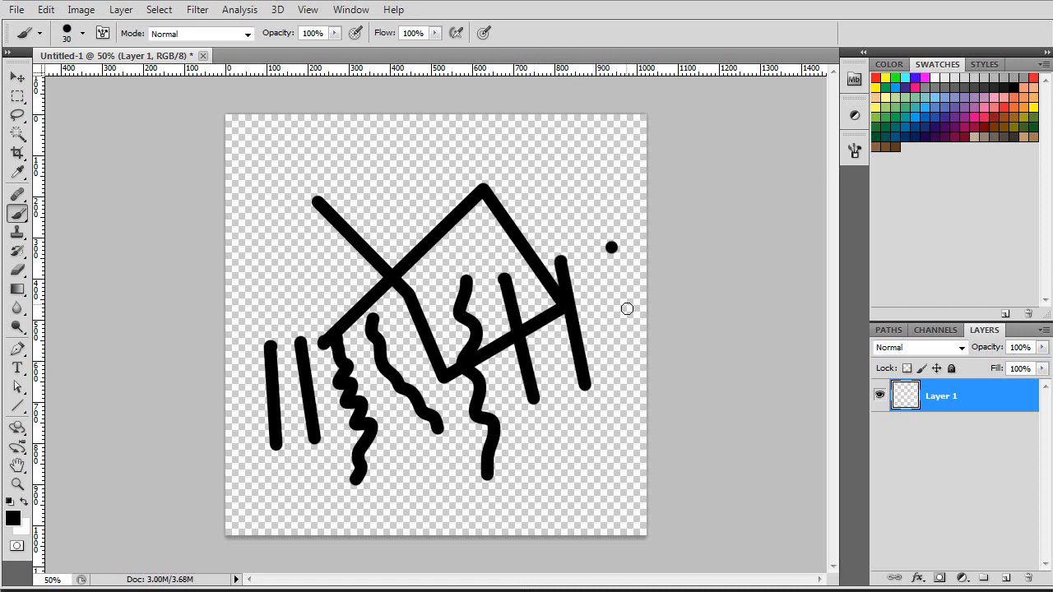
shift+click(635, 366)
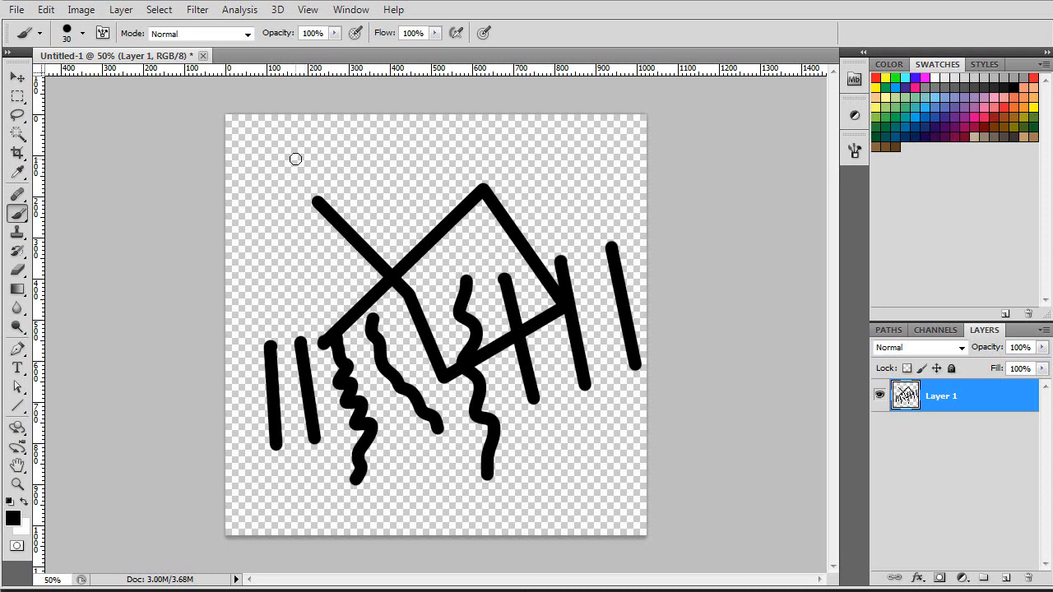
Step: Paint a shallow arc of short straight segments above the other strokes and switch to the Eraser tool
mouse_move(289, 167)
mouse_down()
mouse_move(362, 148)
mouse_move(496, 148)
mouse_move(567, 187)
mouse_up()
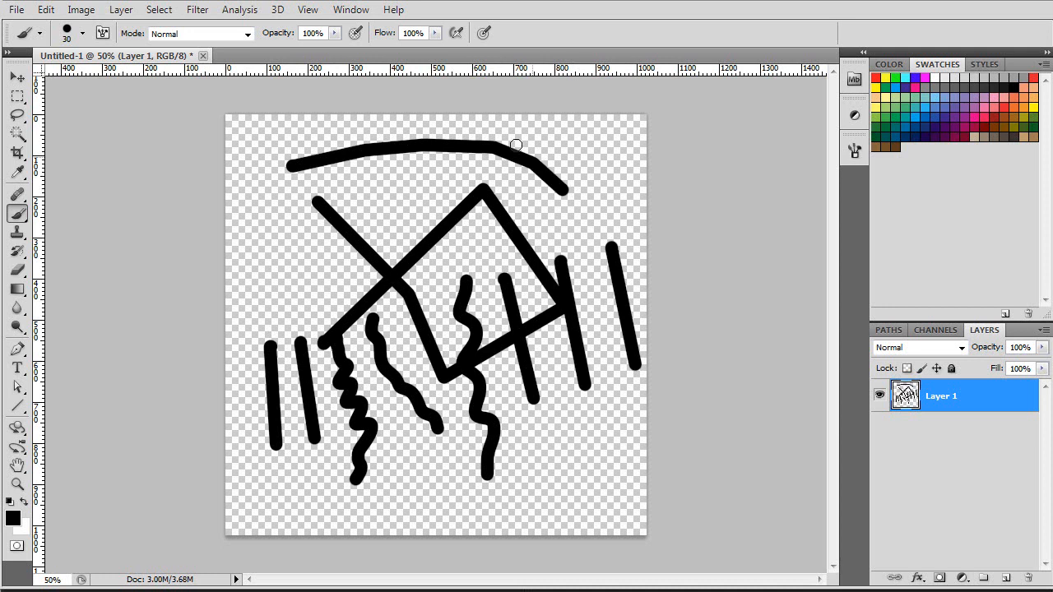
key(e)
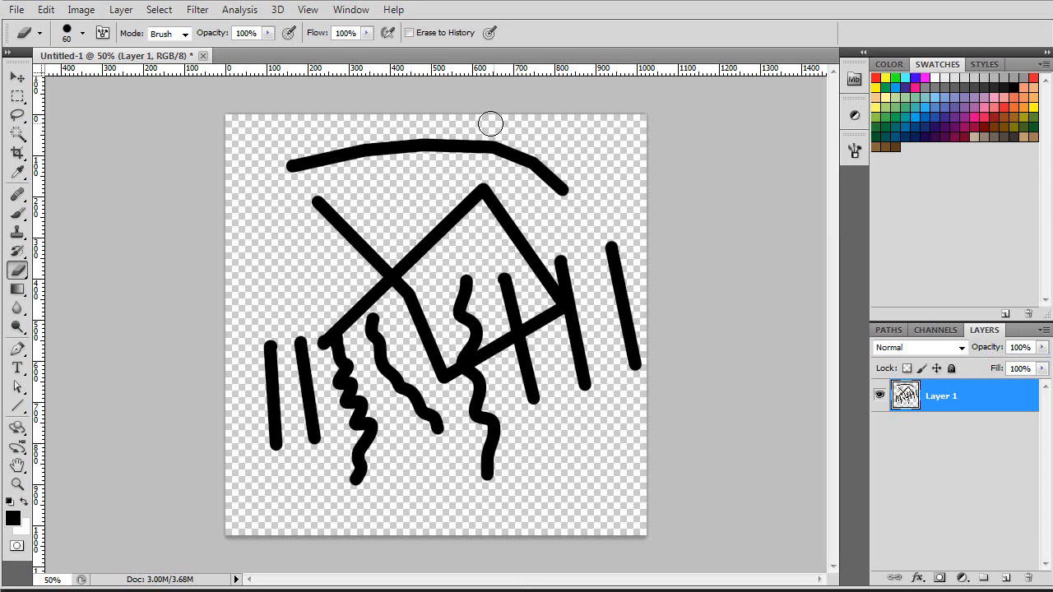
Step: Try a single dab beside the upper corner of the segmented arc at 100% zoom and undo it
key(ctrl+1)
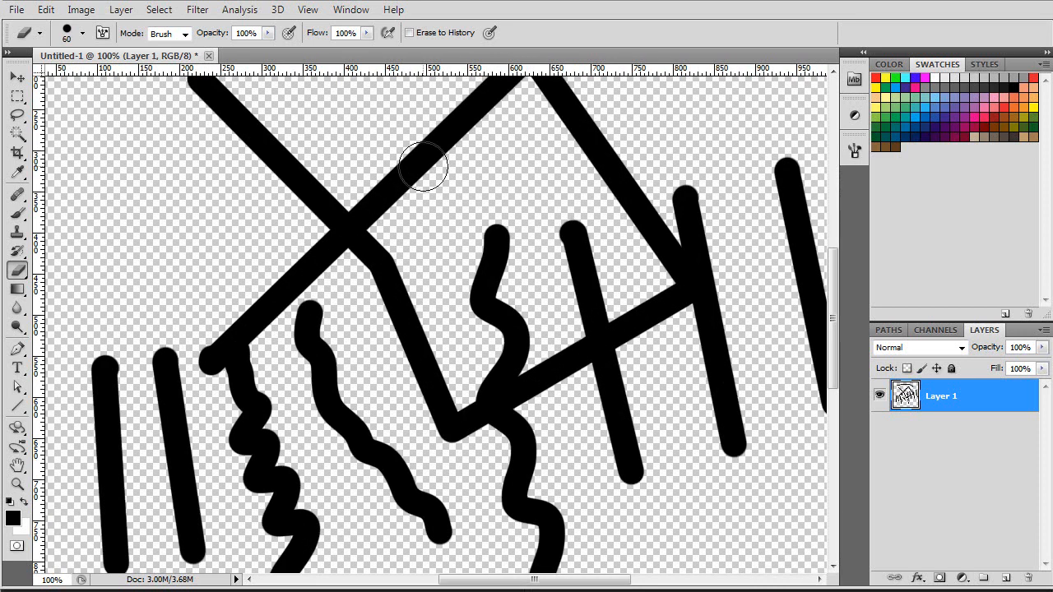
key(space)
key(alt)
mouse_move(552, 165)
mouse_down()
mouse_move(483, 369)
mouse_move(485, 436)
mouse_up()
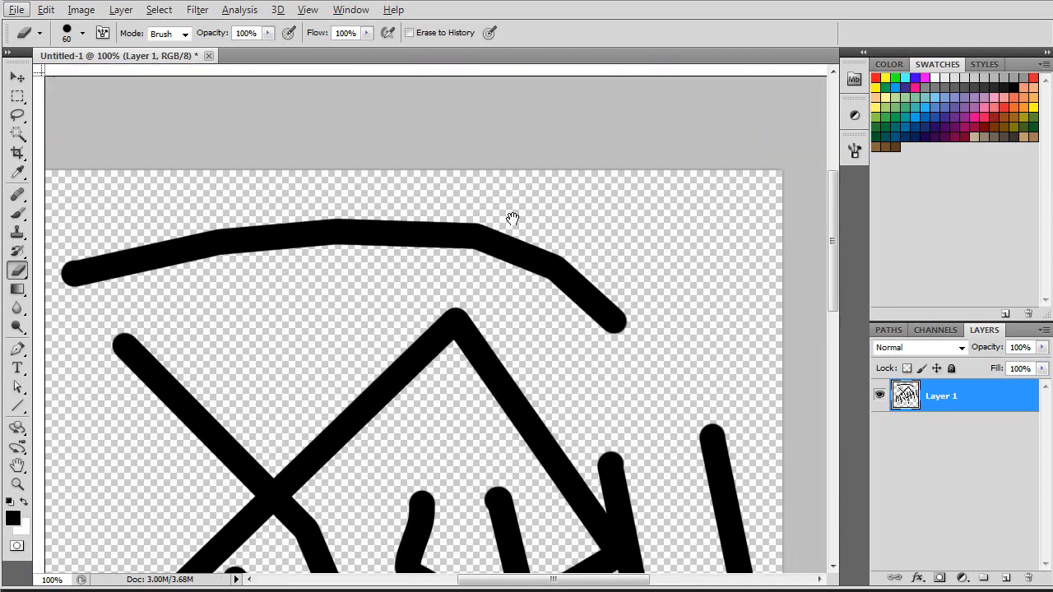
mouse_move(478, 228)
alt+right_down()
mouse_move(497, 294)
mouse_move(494, 280)
alt+right_up()
key(b)
click(464, 206)
key(e)
key(ctrl+z)
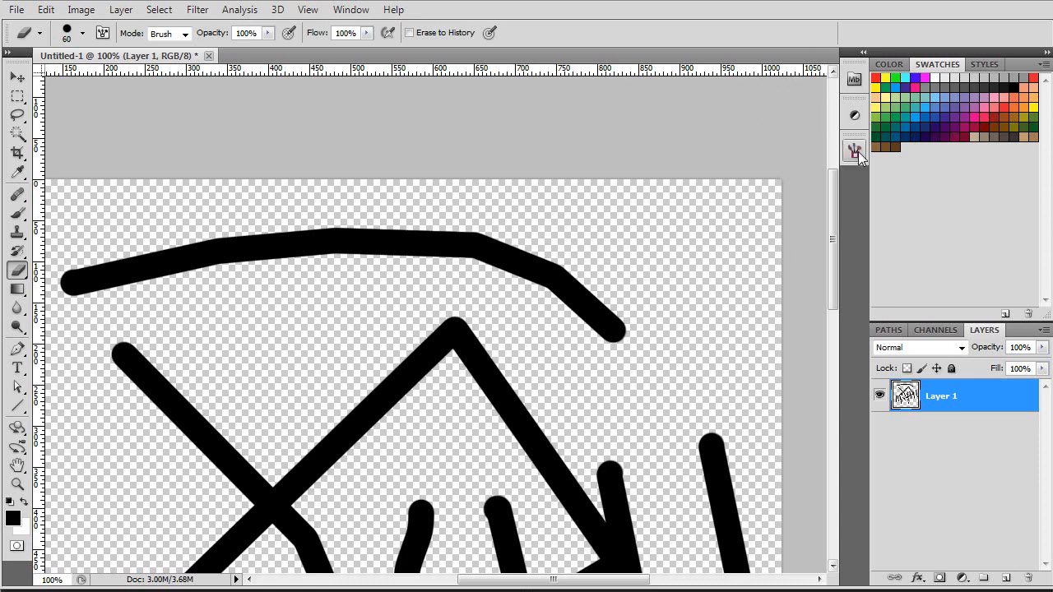
Step: Turn off Shape Dynamics for the 60 px eraser and trim the corners along the arc's upper edge
click(856, 149)
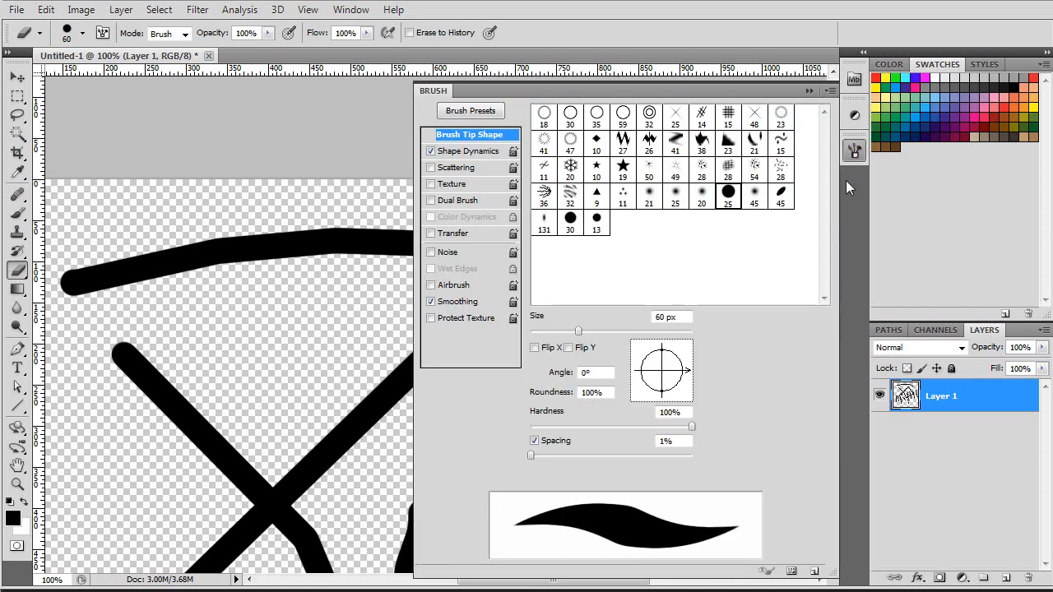
click(430, 151)
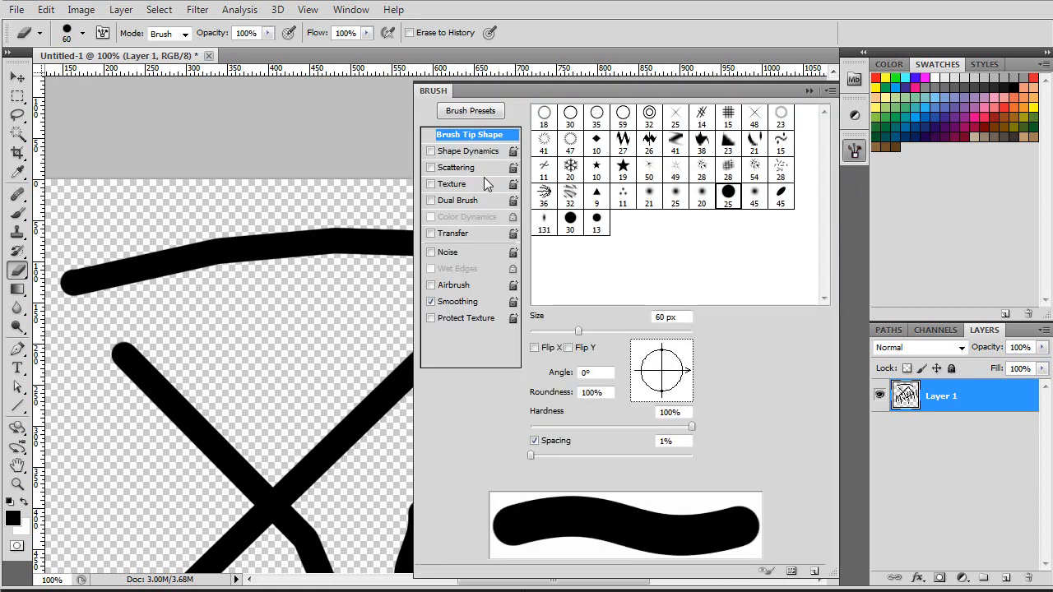
click(443, 97)
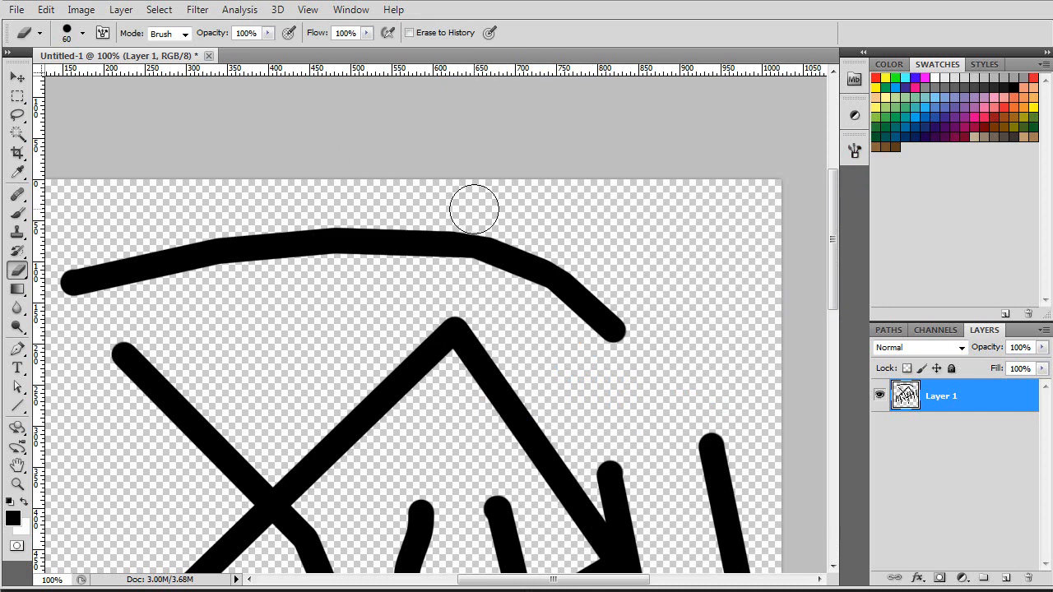
Step: Clear the layer's existing strokes and paint arching curves of short connected segments with the 30 px brush
key(ctrl+a)
key(Delete)
key(b)
mouse_move(215, 342)
mouse_down()
mouse_move(307, 304)
mouse_move(449, 308)
mouse_move(567, 364)
mouse_move(637, 417)
mouse_up()
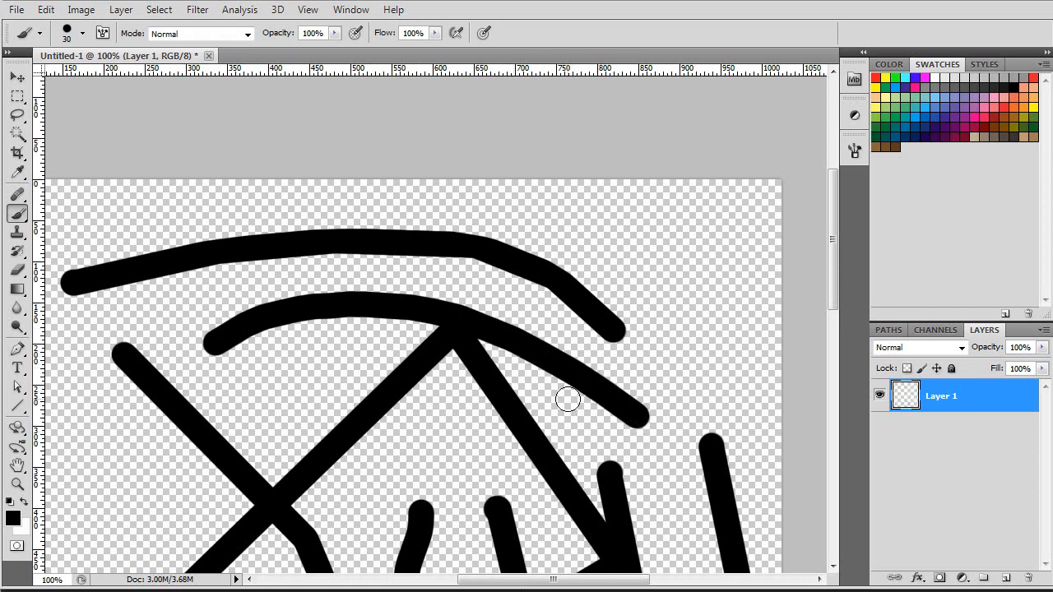
mouse_move(230, 375)
mouse_down()
mouse_move(298, 344)
mouse_move(423, 340)
mouse_move(619, 443)
mouse_up()
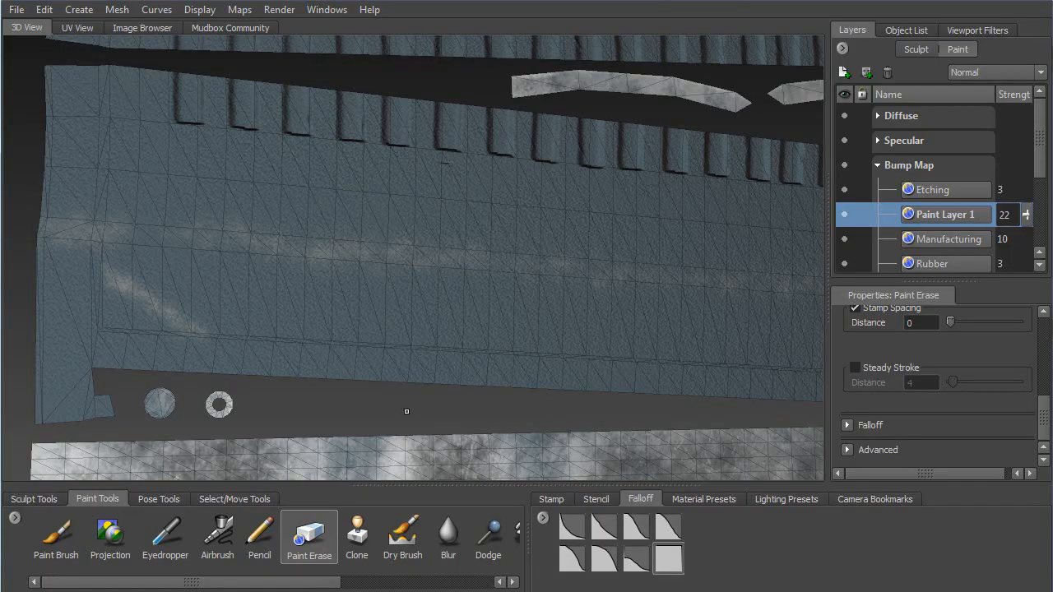
Step: Switch to Mudbox and examine the rows of rectangular grooves on the flattened handguard UV shells
mouse_move(395, 329)
alt+mouse_down()
mouse_move(235, 265)
mouse_move(350, 310)
alt+mouse_up()
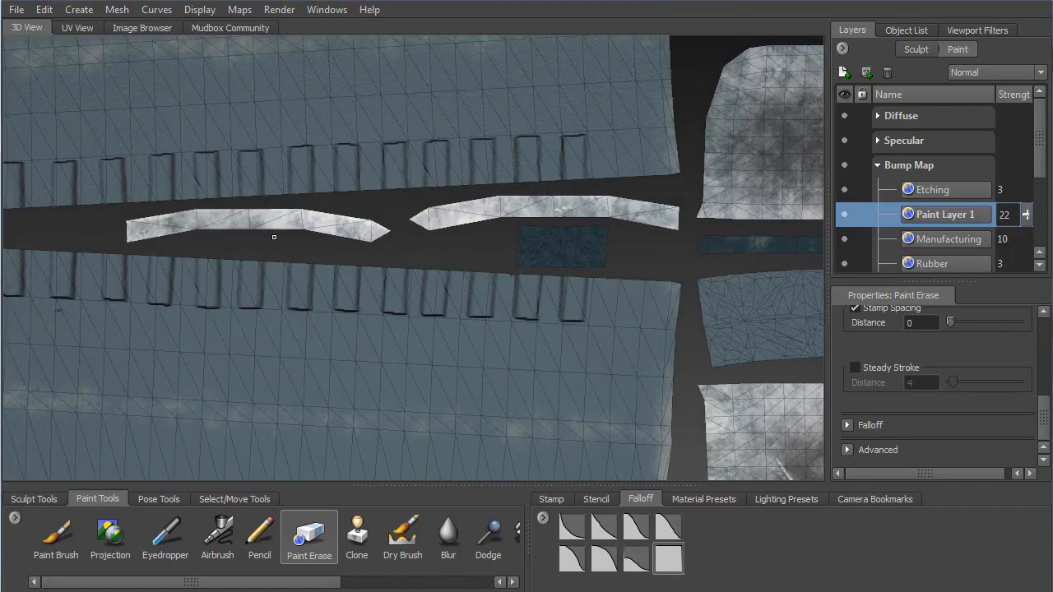
alt+middle_drag(286, 242, 709, 184)
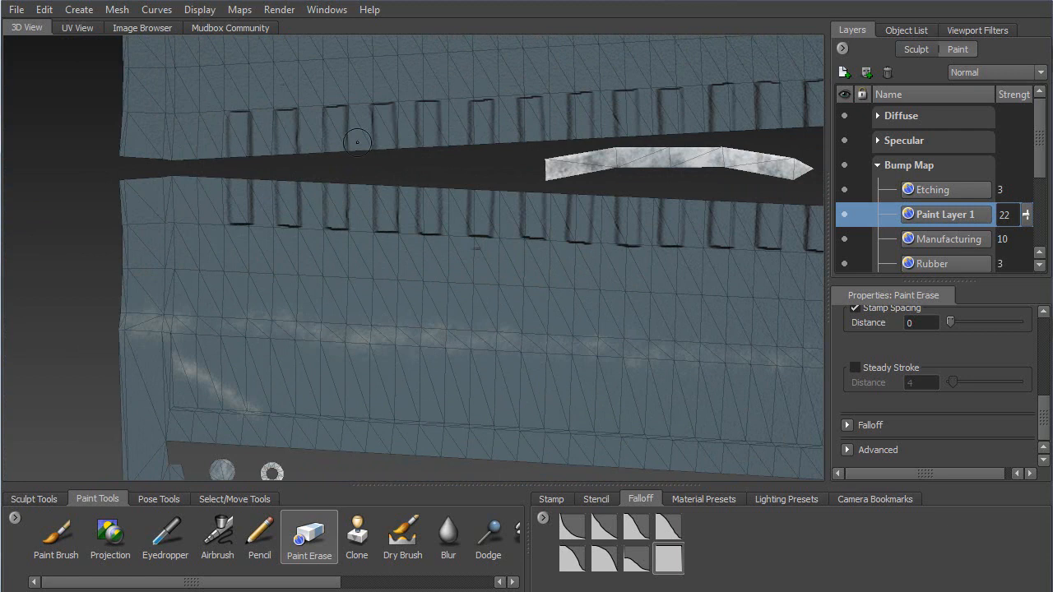
key(space)
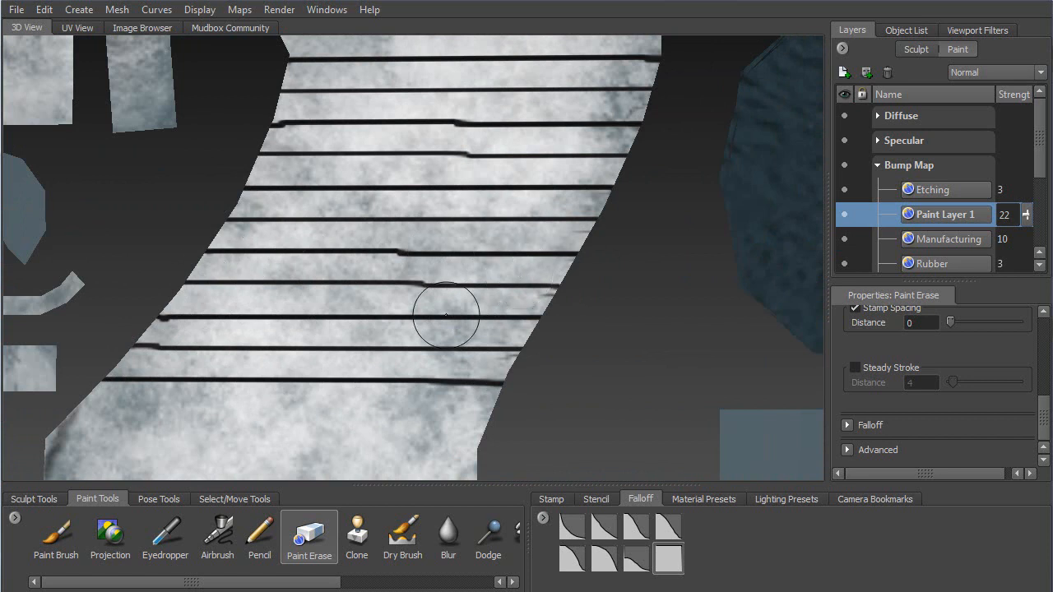
Step: Examine the painted groove lines on the flattened grip shells and compare how they run across each UV piece
alt+right_drag(519, 275, 386, 275)
alt+middle_drag(627, 365, 343, 157)
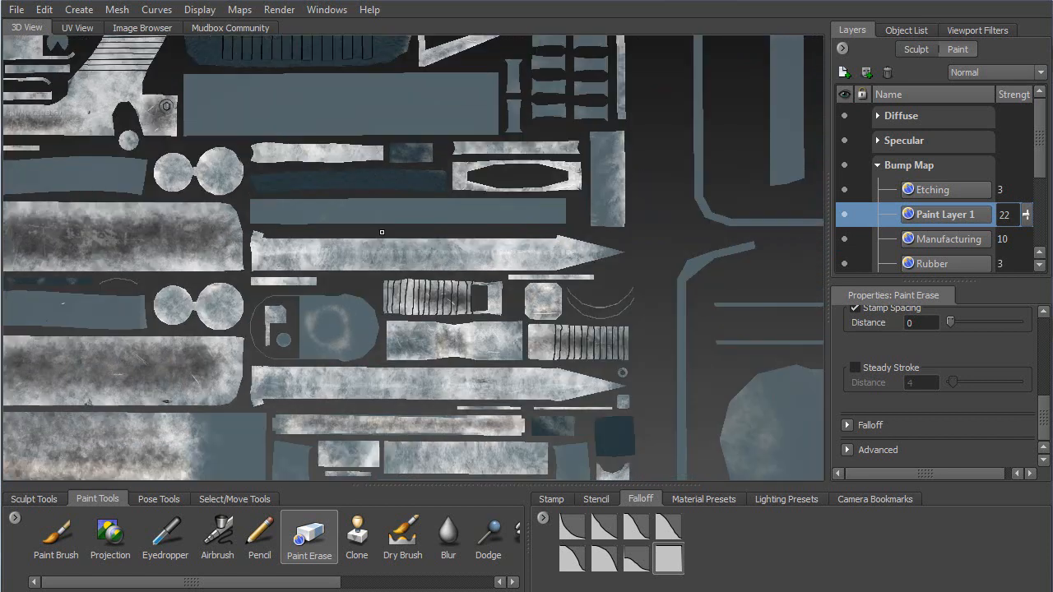
alt+middle_drag(562, 352, 367, 190)
alt+right_drag(367, 190, 440, 190)
alt+middle_drag(337, 83, 449, 315)
alt+right_drag(362, 315, 461, 315)
alt+middle_drag(386, 428, 416, 272)
alt+middle_drag(734, 219, 371, 274)
alt+right_drag(371, 275, 293, 274)
alt+middle_drag(326, 217, 404, 224)
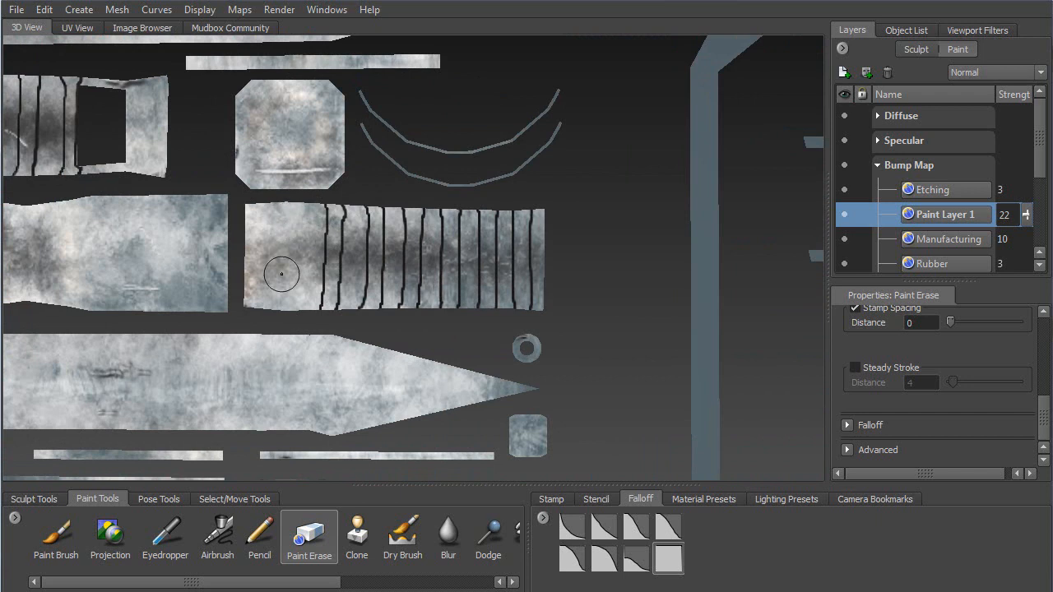
alt+right_drag(295, 305, 157, 300)
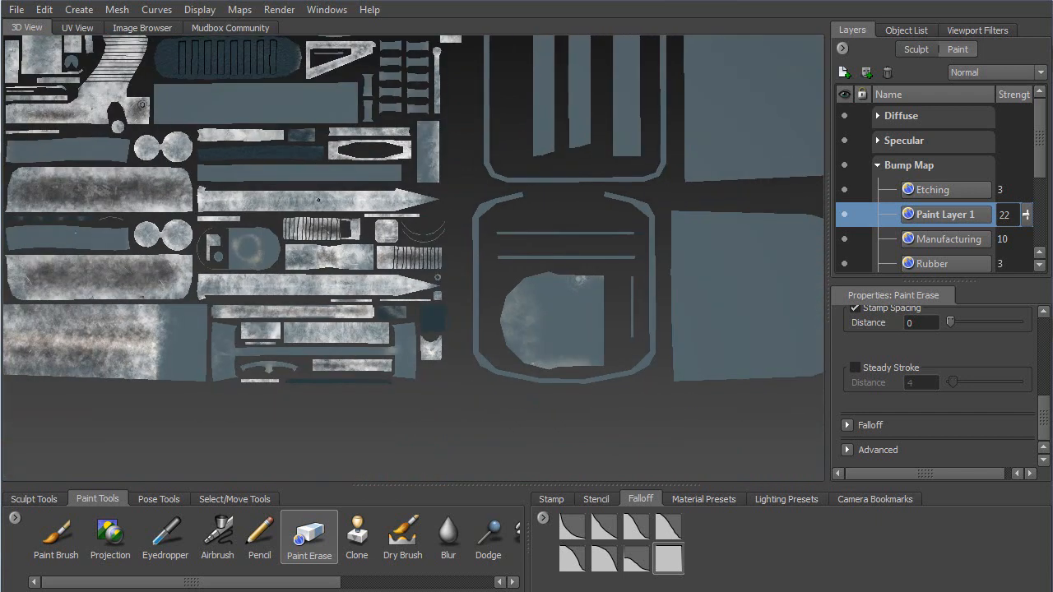
Step: Examine the remaining UV shells and the neighbouring UV tiles of the whole gun layout
alt+middle_drag(156, 299, 325, 343)
alt+right_drag(325, 343, 453, 342)
alt+middle_drag(453, 343, 342, 305)
alt+right_drag(342, 305, 319, 137)
alt+middle_drag(319, 136, 354, 243)
alt+right_drag(354, 243, 367, 202)
alt+middle_drag(367, 211, 159, 236)
alt+middle_drag(735, 213, 534, 194)
alt+middle_drag(400, 198, 543, 215)
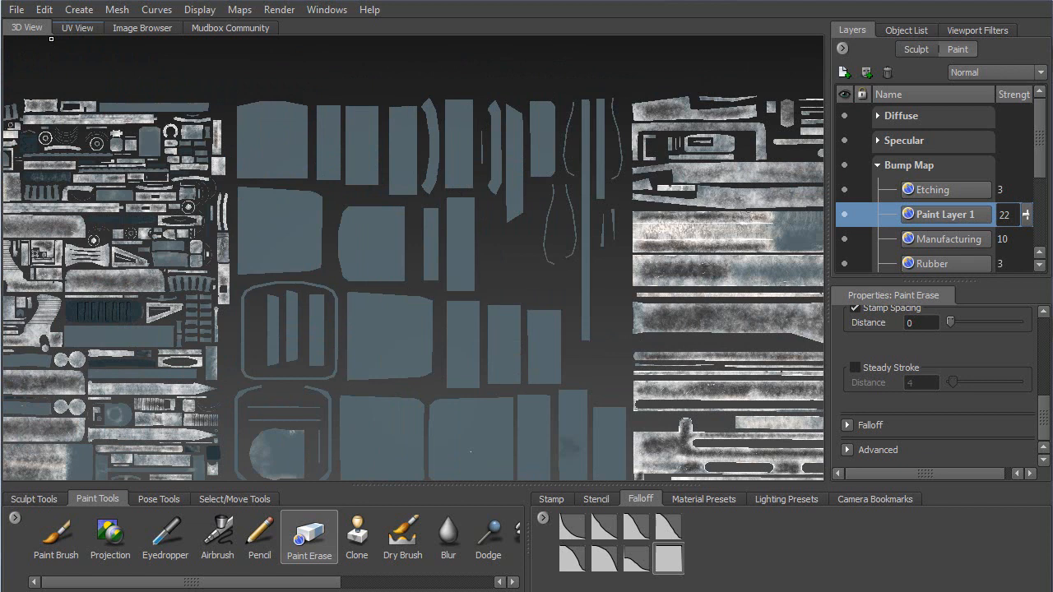
Step: Unflatten the gun from UV space back to its 3D shape and inspect the handguard grooves and pistol grip
click(116, 9)
click(169, 237)
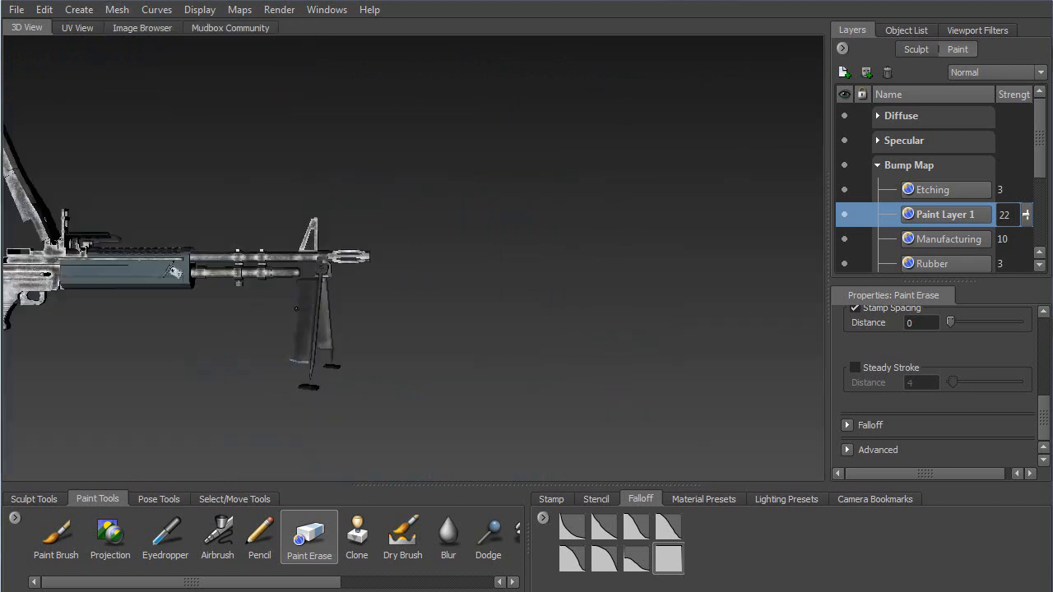
alt+drag(255, 247, 329, 239)
alt+right_drag(350, 123, 378, 338)
alt+right_drag(405, 171, 451, 400)
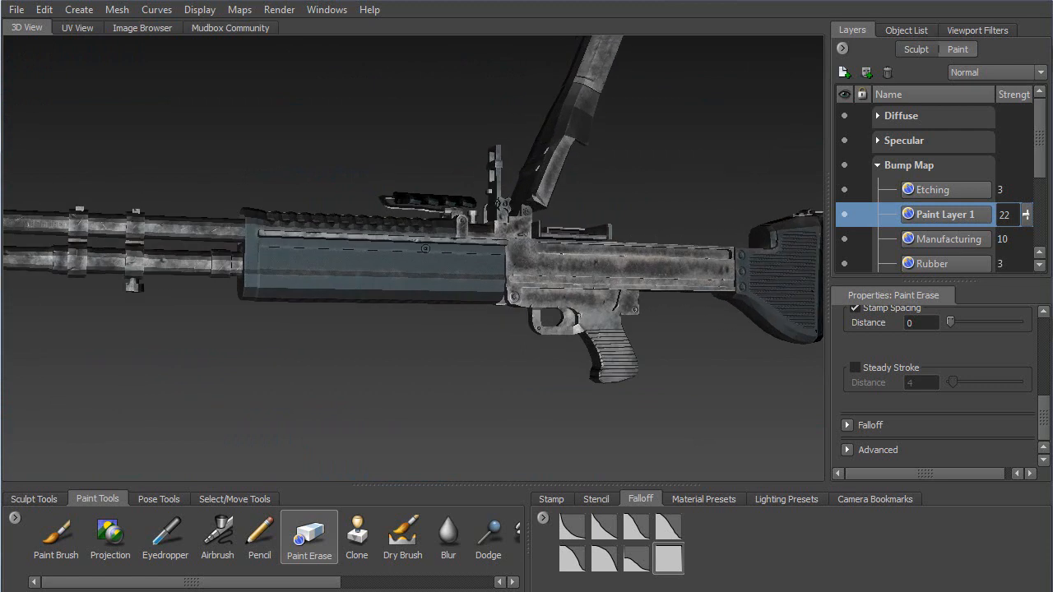
alt+right_drag(428, 262, 447, 313)
alt+drag(407, 265, 451, 261)
alt+right_drag(451, 312, 412, 243)
alt+middle_drag(568, 303, 347, 232)
alt+drag(488, 300, 427, 397)
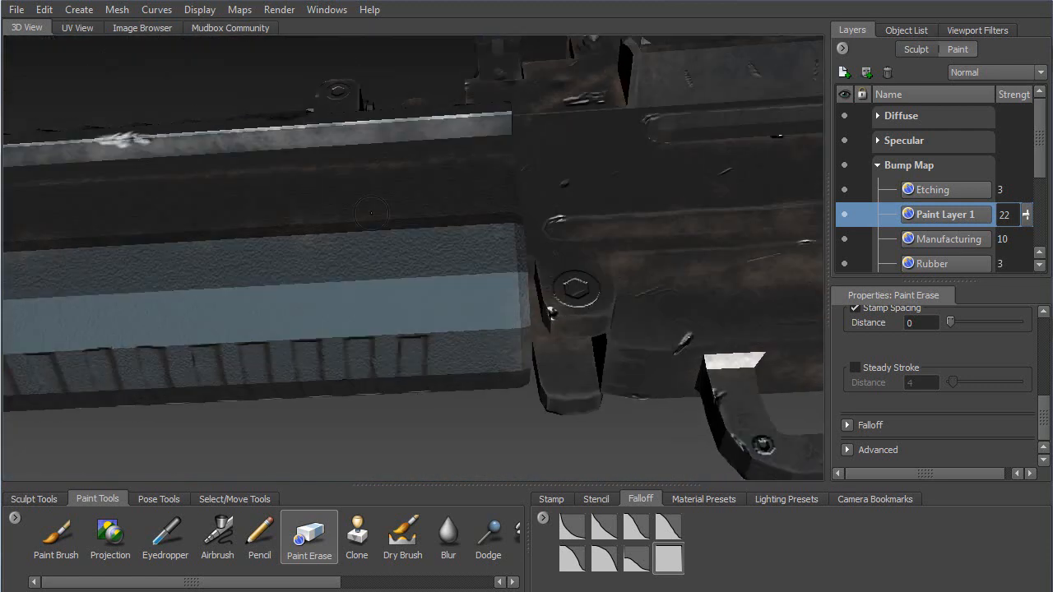
alt+drag(351, 285, 438, 235)
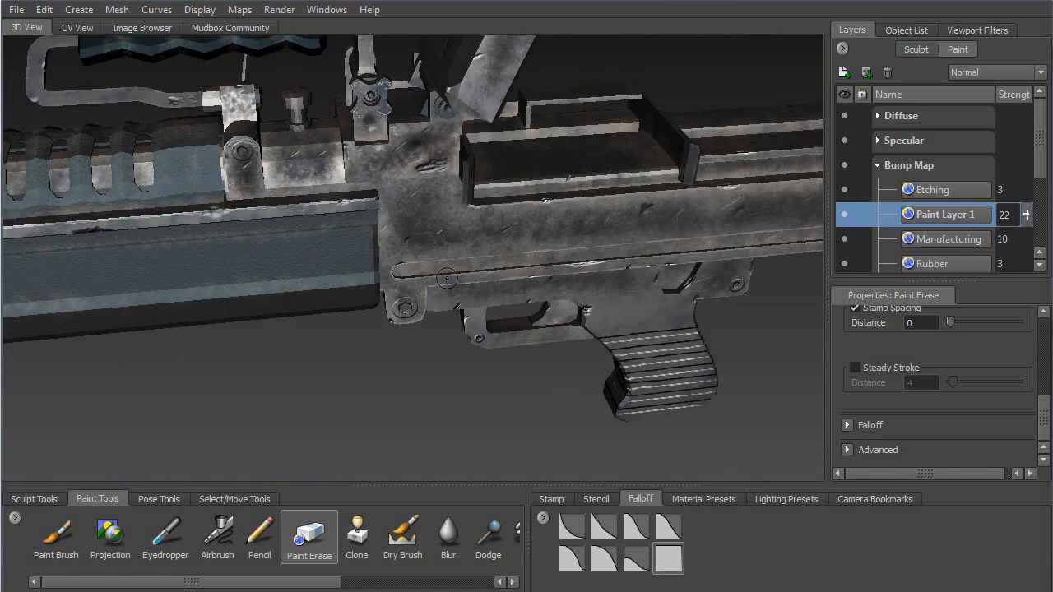